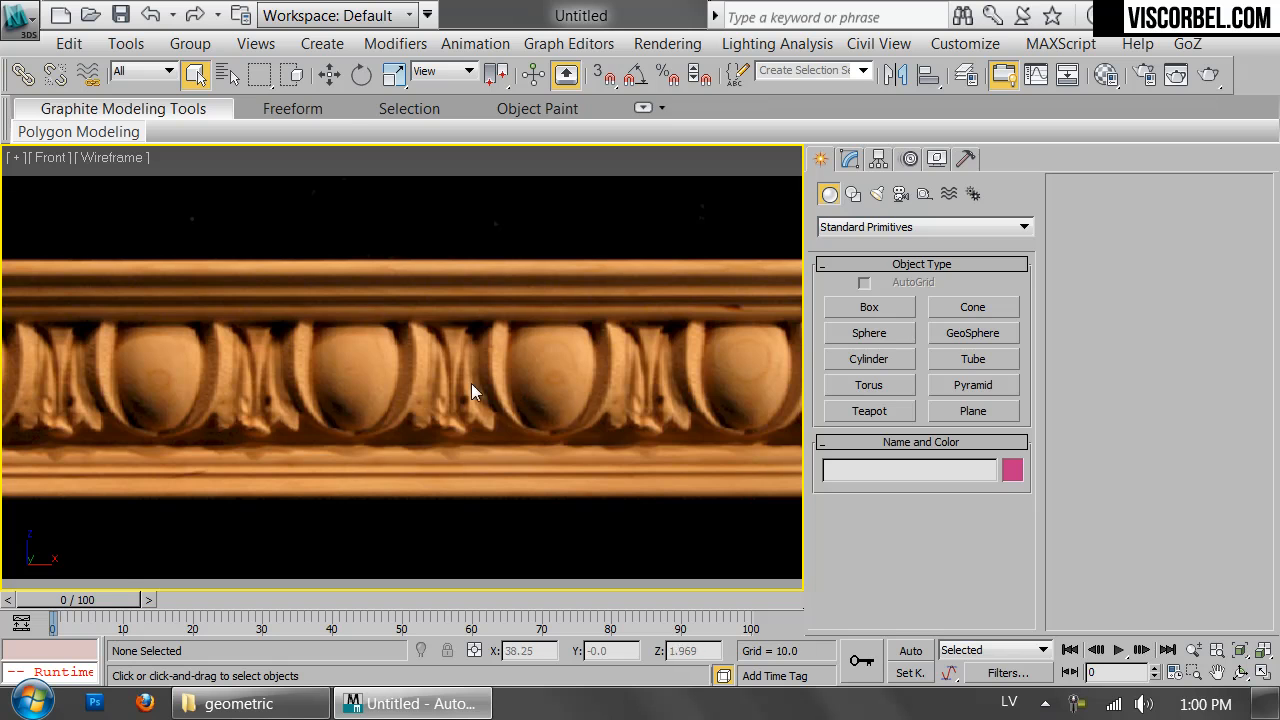
- Start a line profile over the front-view moulding reference with a vertical back edge, a straight top edge and stepped corners down to the egg band
{"action": "right_click", "coordinate": [594, 411]}
{"action": "left_click", "coordinate": [618, 289]}
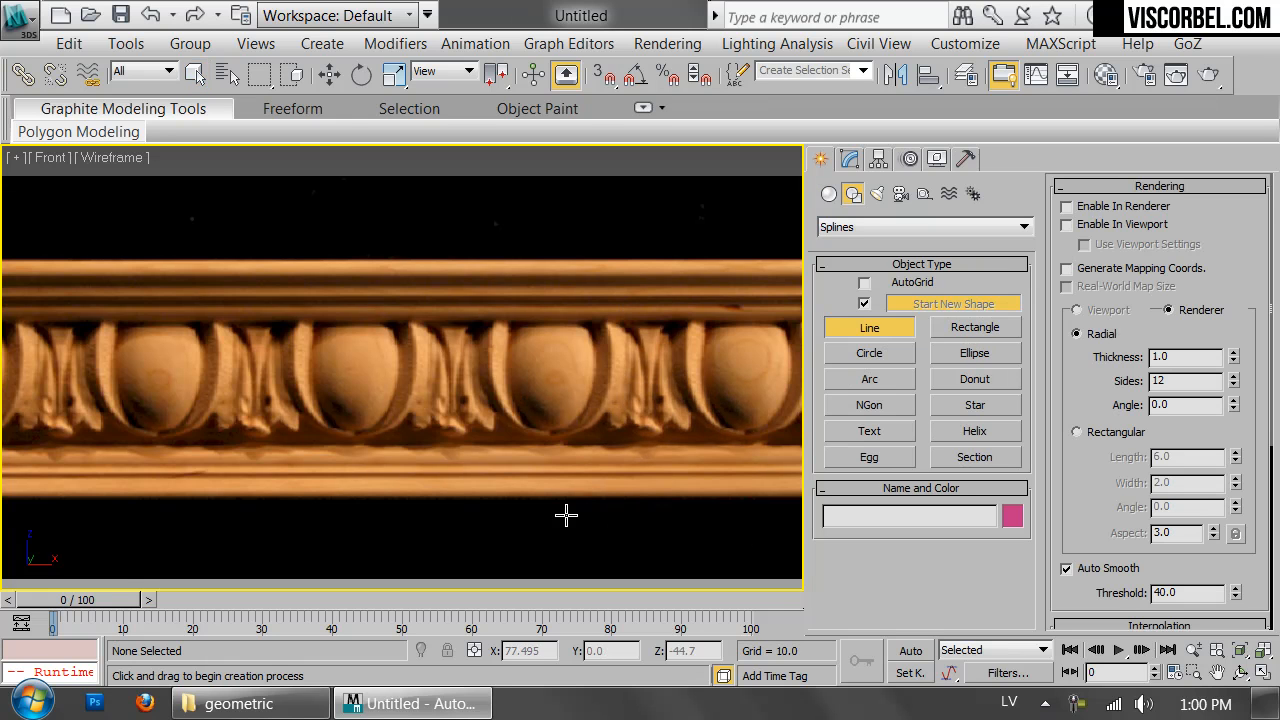
{"action": "left_click", "coordinate": [497, 496]}
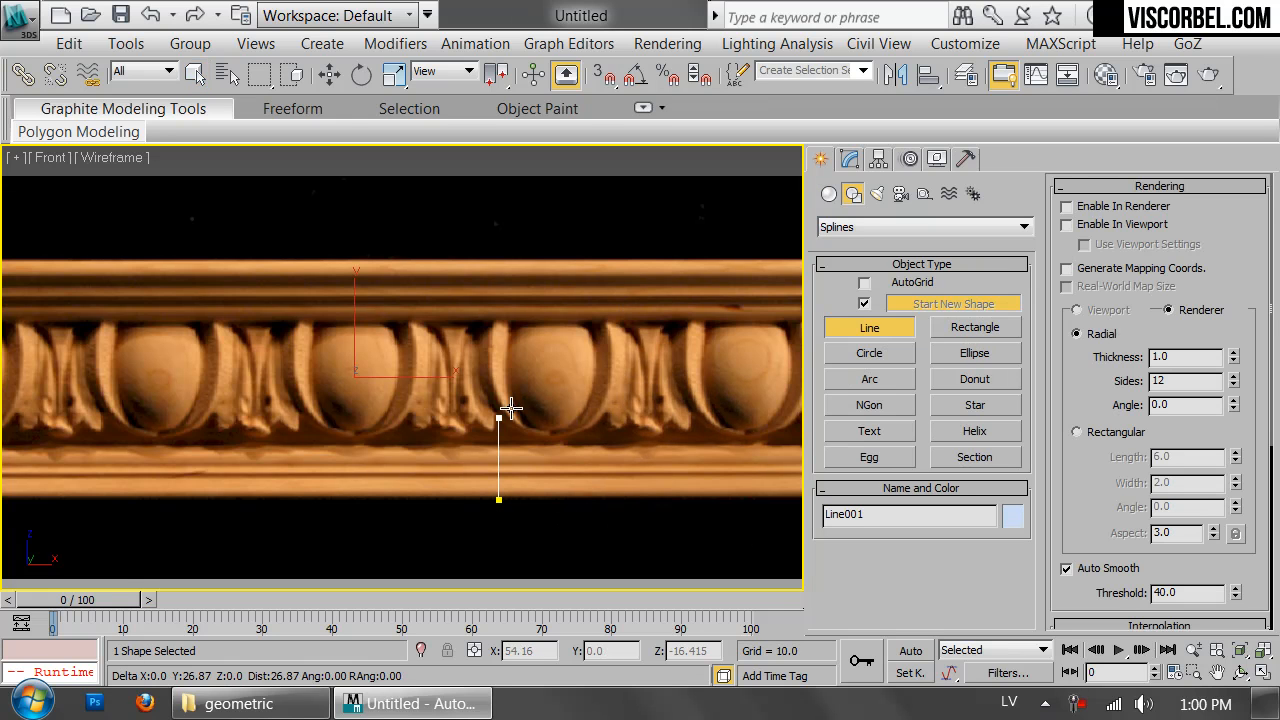
{"action": "left_click", "coordinate": [565, 259]}
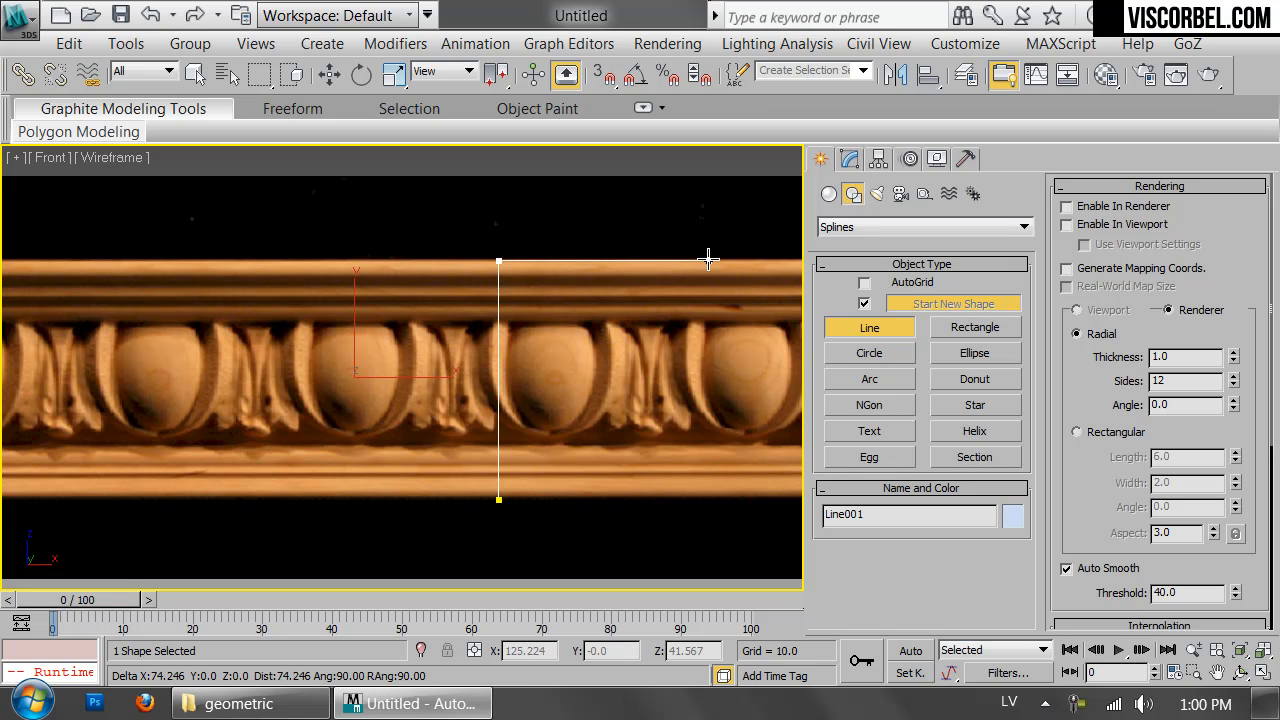
{"action": "left_click", "coordinate": [646, 281]}
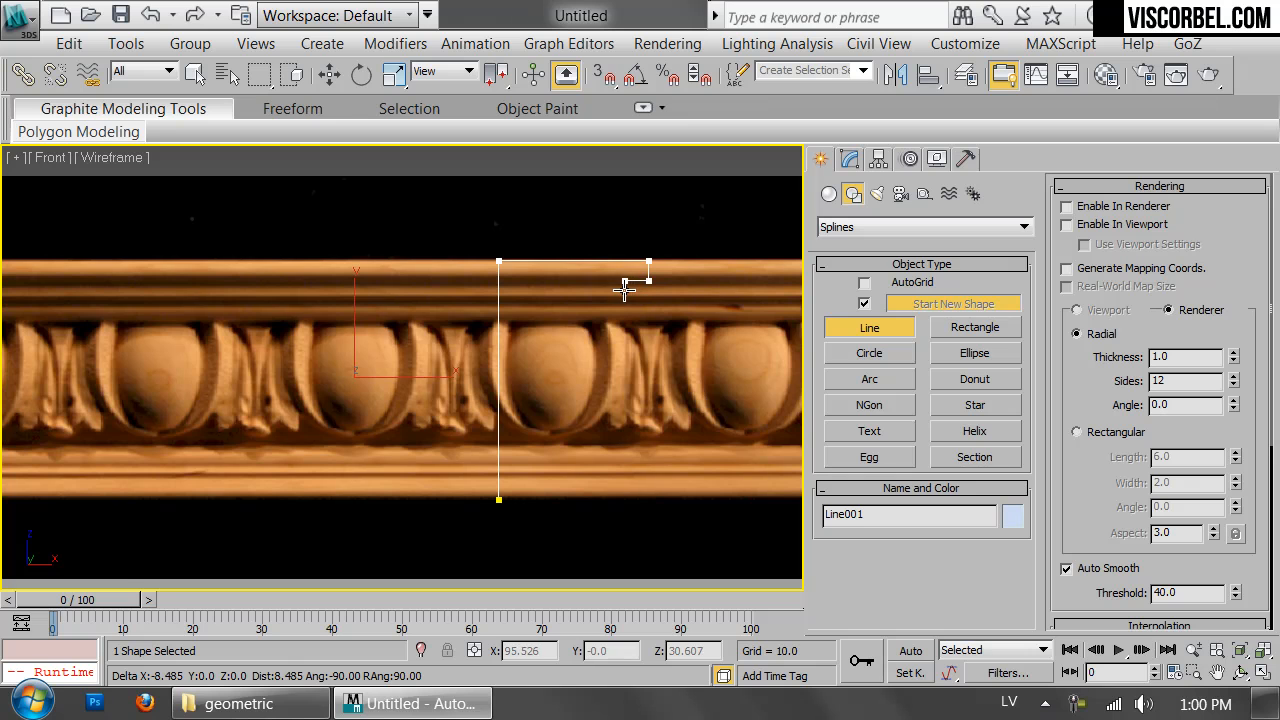
{"action": "left_click", "coordinate": [625, 300]}
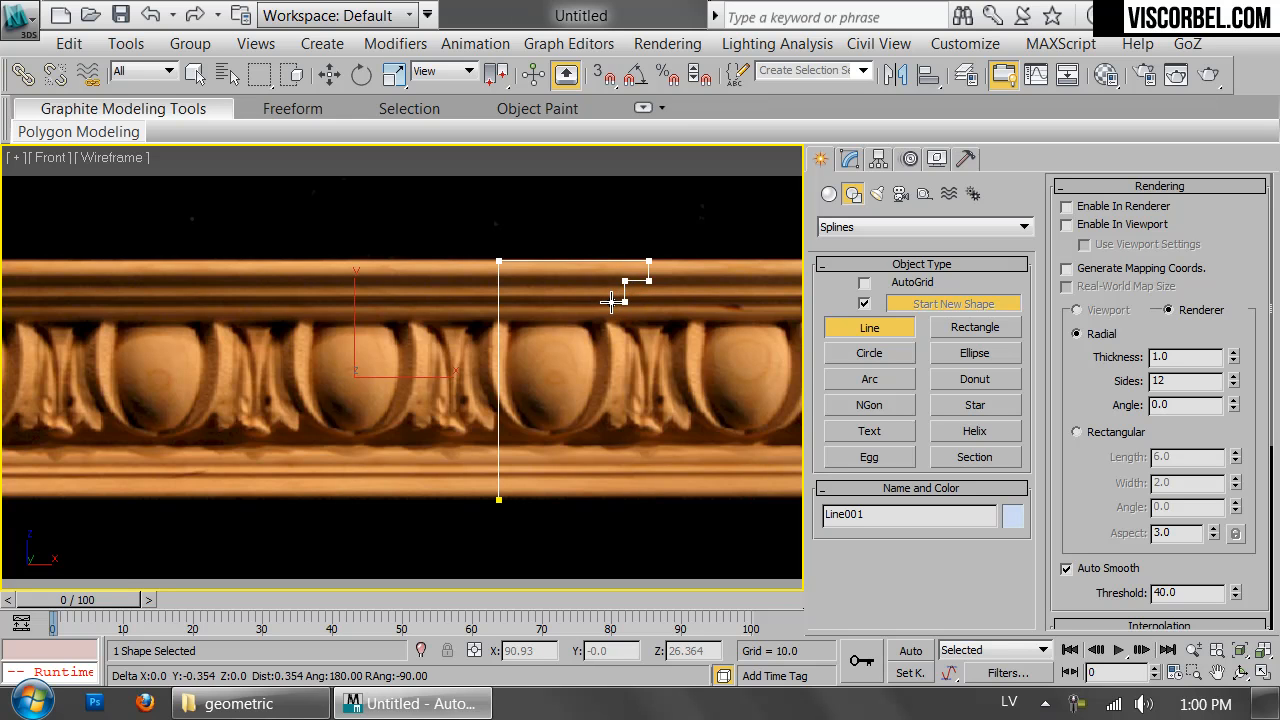
{"action": "left_click", "coordinate": [605, 325]}
{"action": "left_click", "coordinate": [591, 326]}
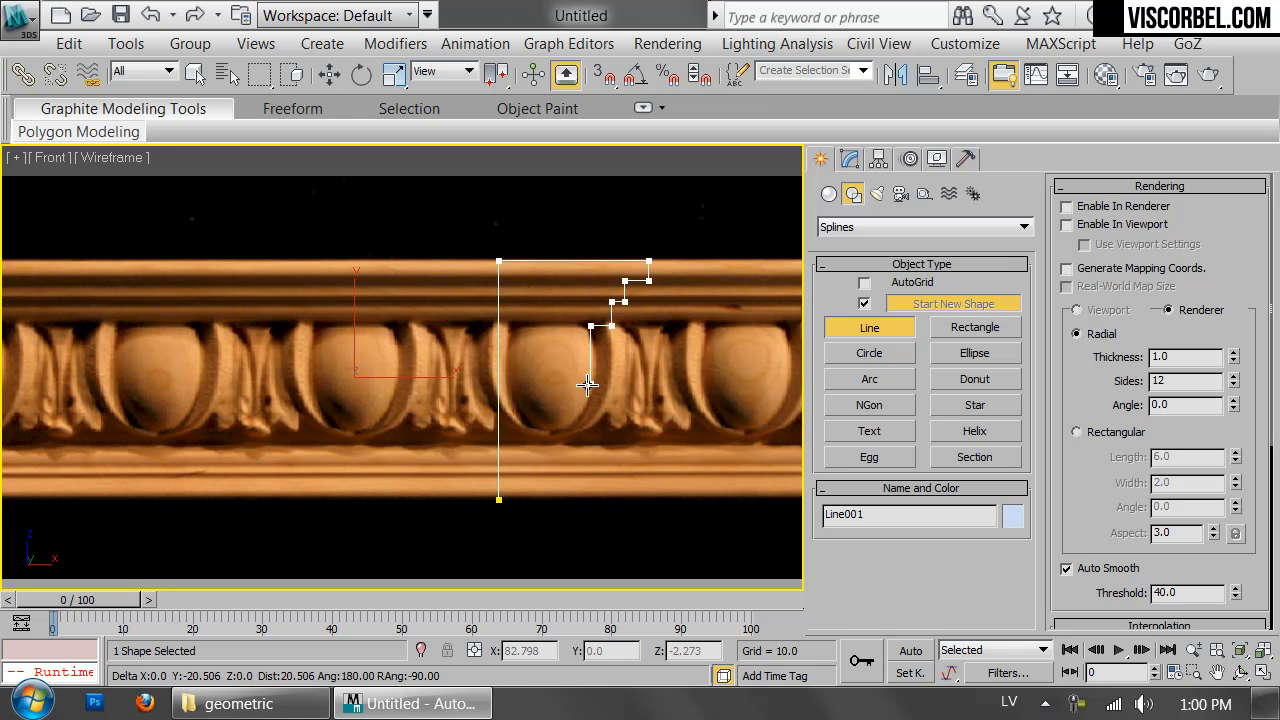
{"action": "left_click", "coordinate": [546, 333], "text": "shift"}
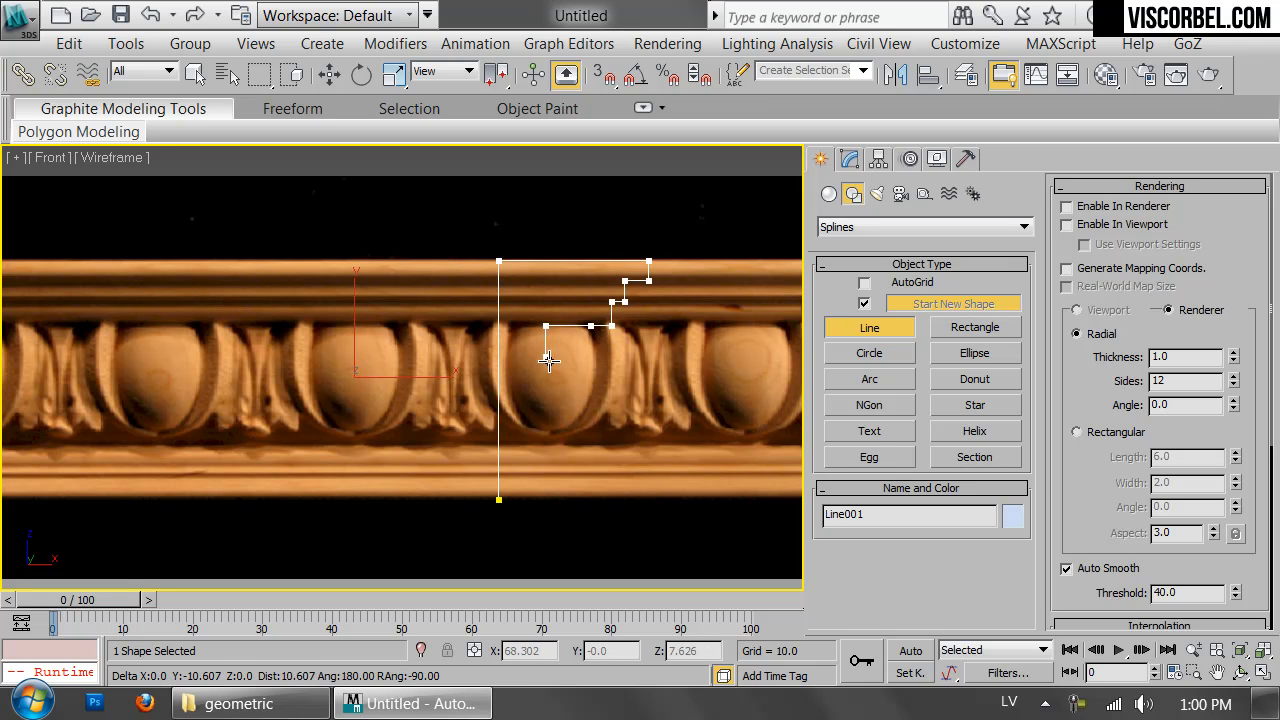
{"action": "left_click", "coordinate": [546, 443]}
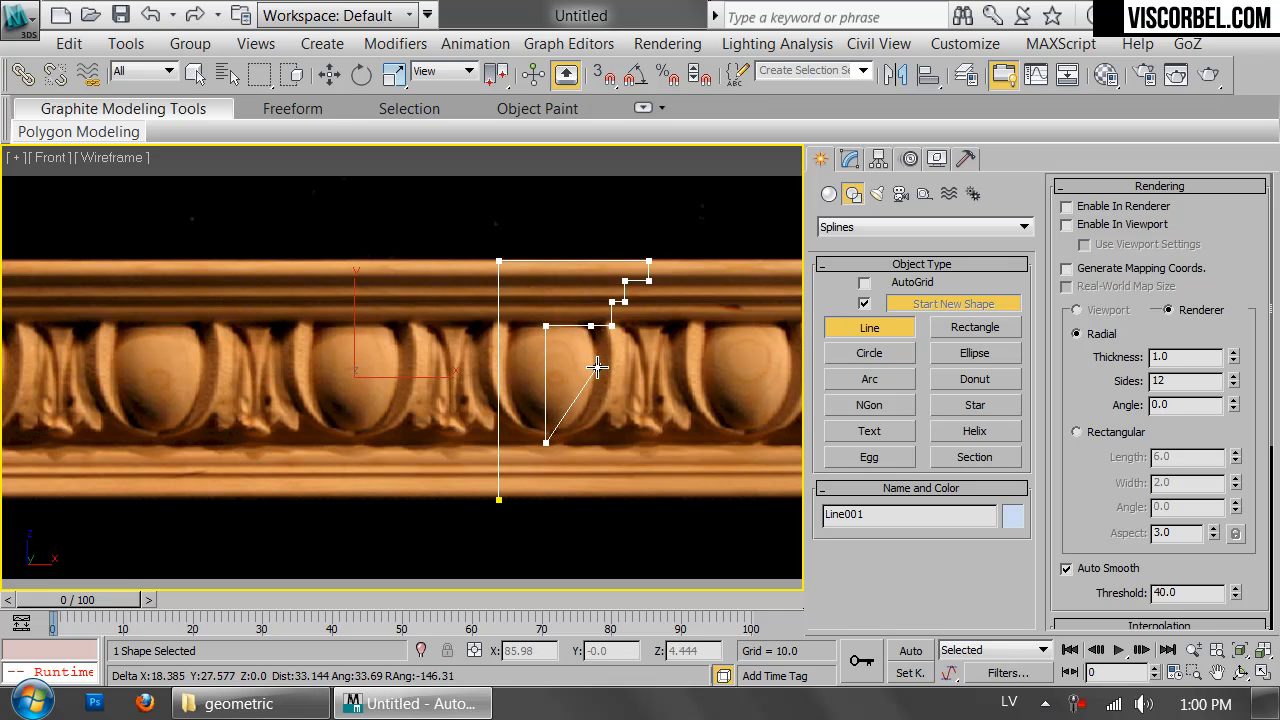
{"action": "key", "text": "BackSpace"}
{"action": "left_click", "coordinate": [591, 448]}
{"action": "left_click", "coordinate": [535, 448]}
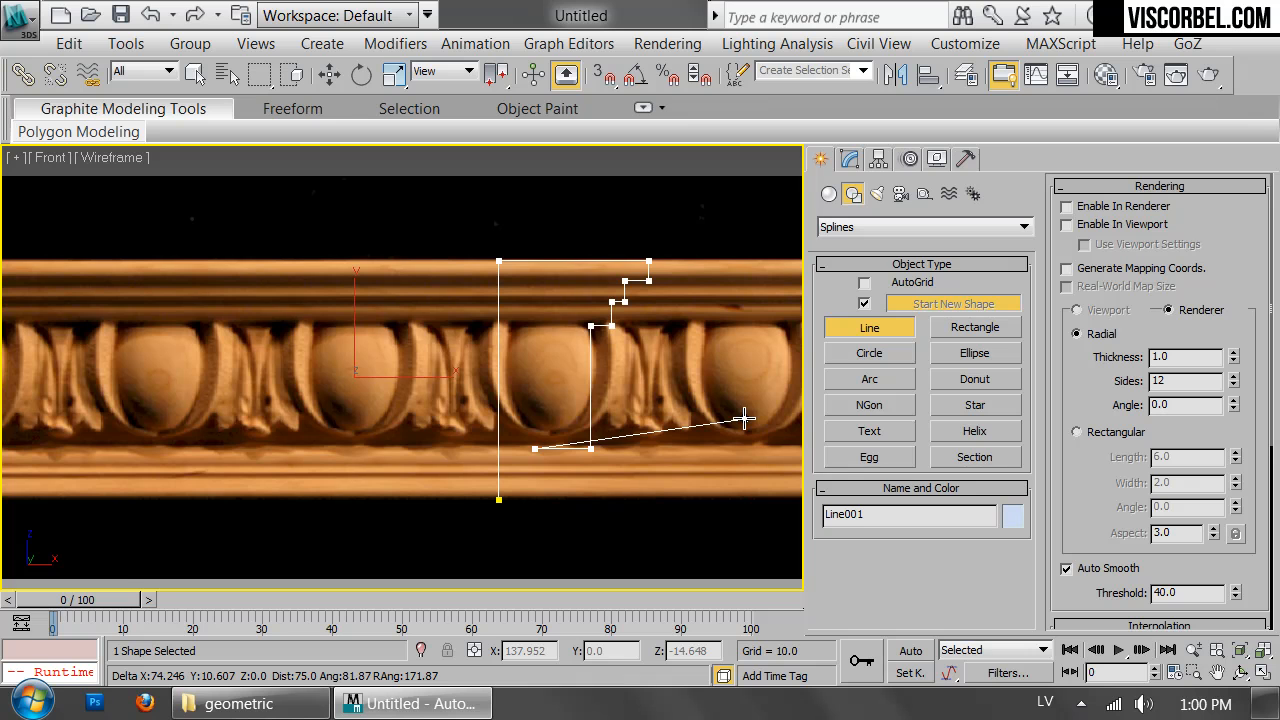
{"action": "key", "text": "BackSpace"}
{"action": "key", "text": "BackSpace"}
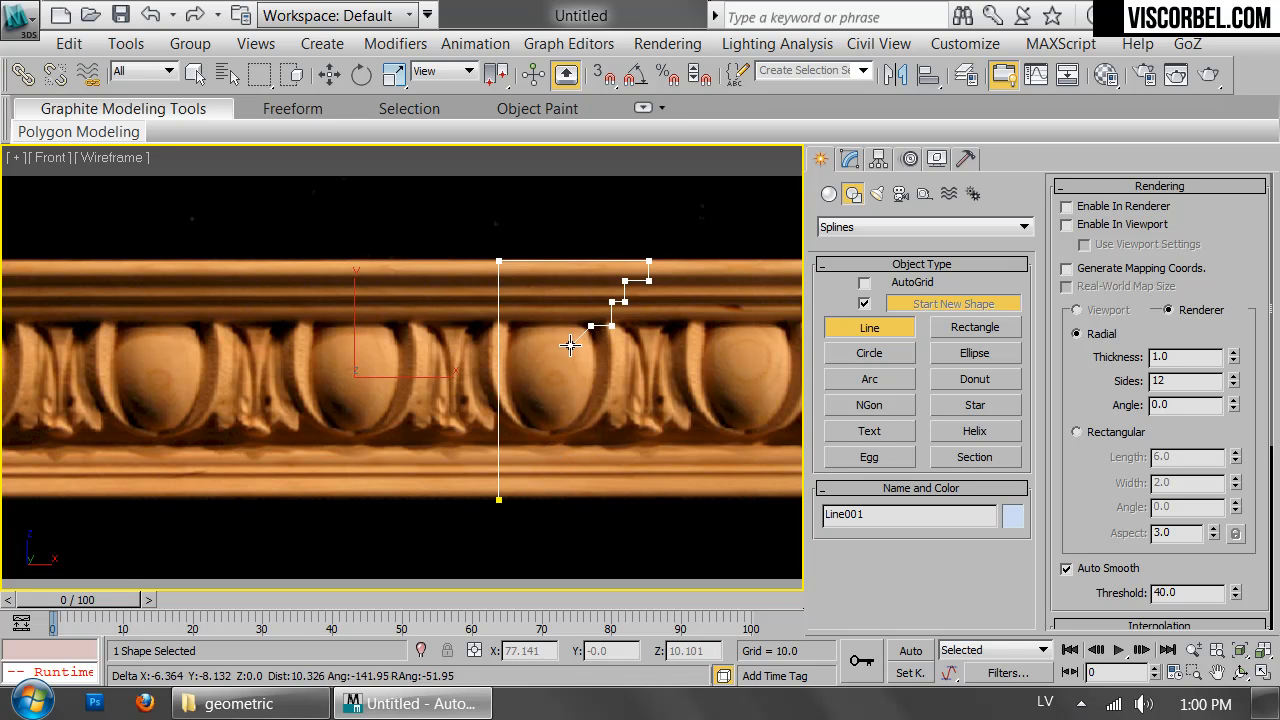
- Continue the profile with a deep recess along the egg band and stepped corners below it, ending at the start point on the bottom edge
{"action": "left_click", "coordinate": [532, 337], "text": "shift"}
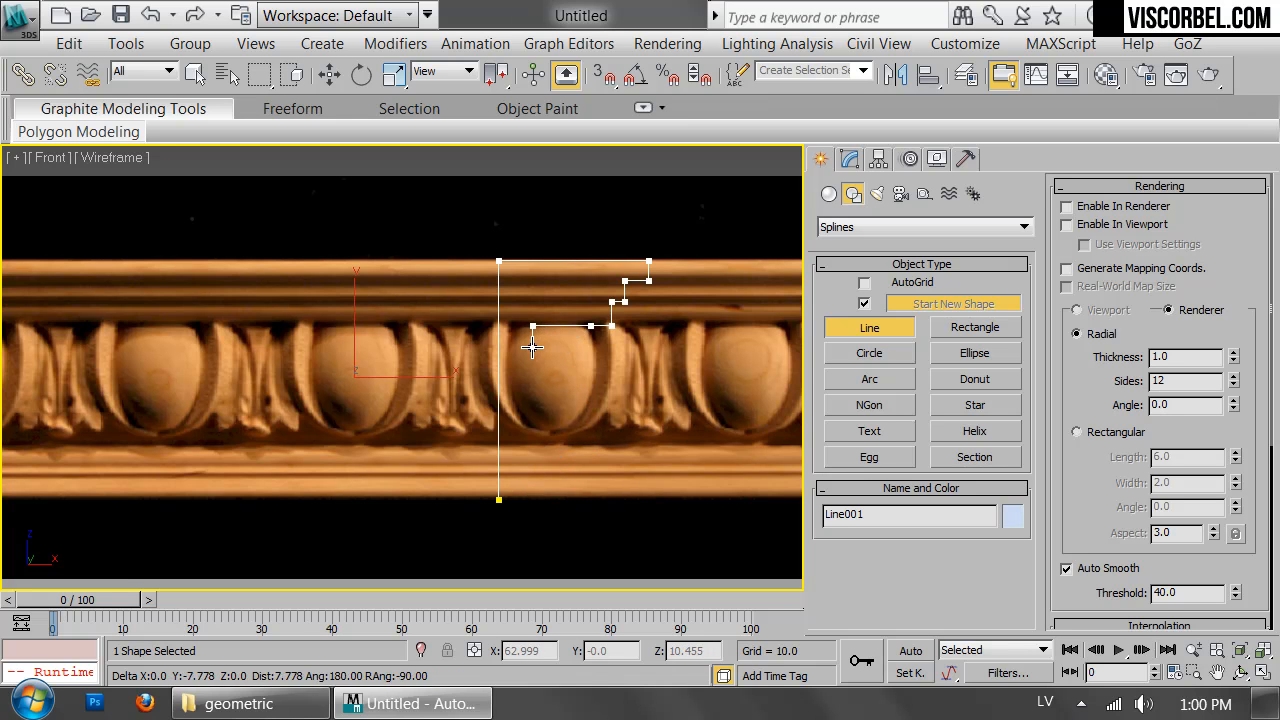
{"action": "left_click", "coordinate": [543, 443], "text": "shift"}
{"action": "left_click", "coordinate": [550, 443], "text": "shift"}
{"action": "left_click", "coordinate": [549, 465], "text": "shift"}
{"action": "left_click", "coordinate": [543, 464], "text": "shift"}
{"action": "left_click", "coordinate": [542, 475], "text": "shift"}
{"action": "left_click", "coordinate": [530, 475], "text": "shift"}
{"action": "left_click", "coordinate": [531, 476], "text": "shift"}
{"action": "left_click", "coordinate": [523, 499], "text": "shift"}
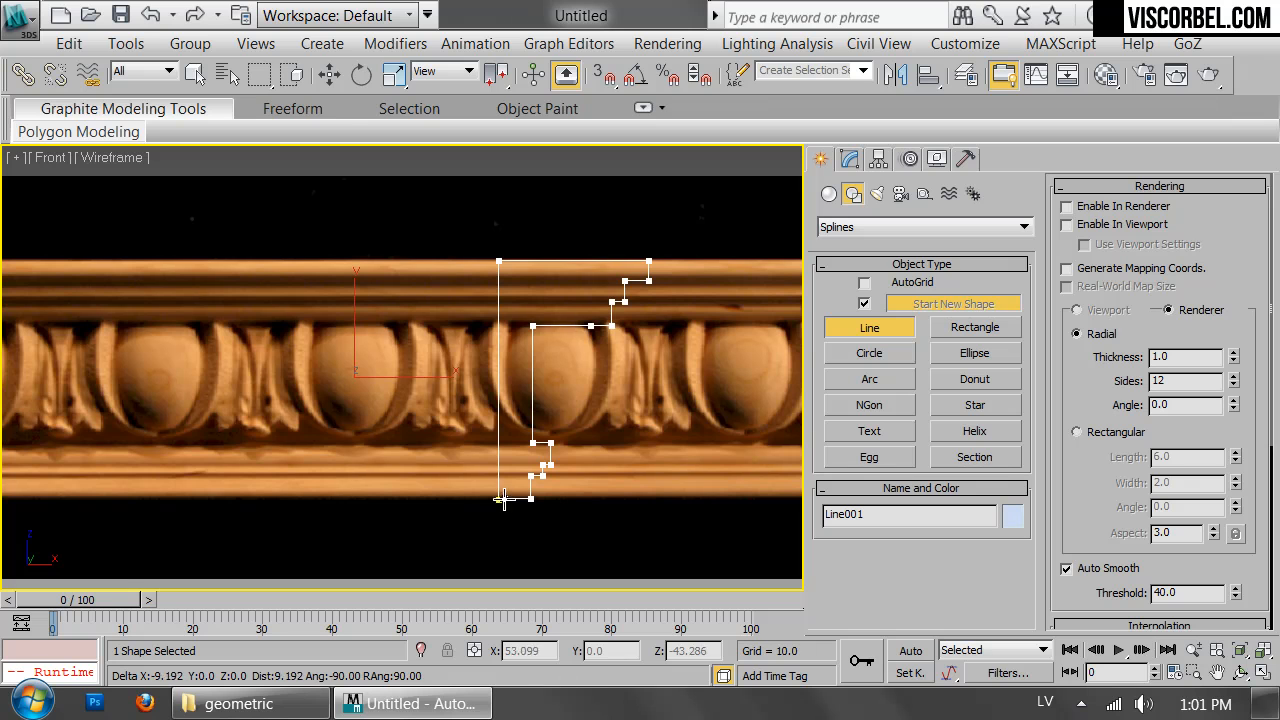
{"action": "scroll", "coordinate": [504, 499], "scroll_direction": "up", "scroll_amount": 3}
{"action": "right_click", "coordinate": [497, 507]}
- Weld the spline's overlapping start and end vertices at the bottom back corner to close the profile
{"action": "key", "text": "1"}
{"action": "left_click_drag", "start_coordinate": [451, 450], "coordinate": [482, 519]}
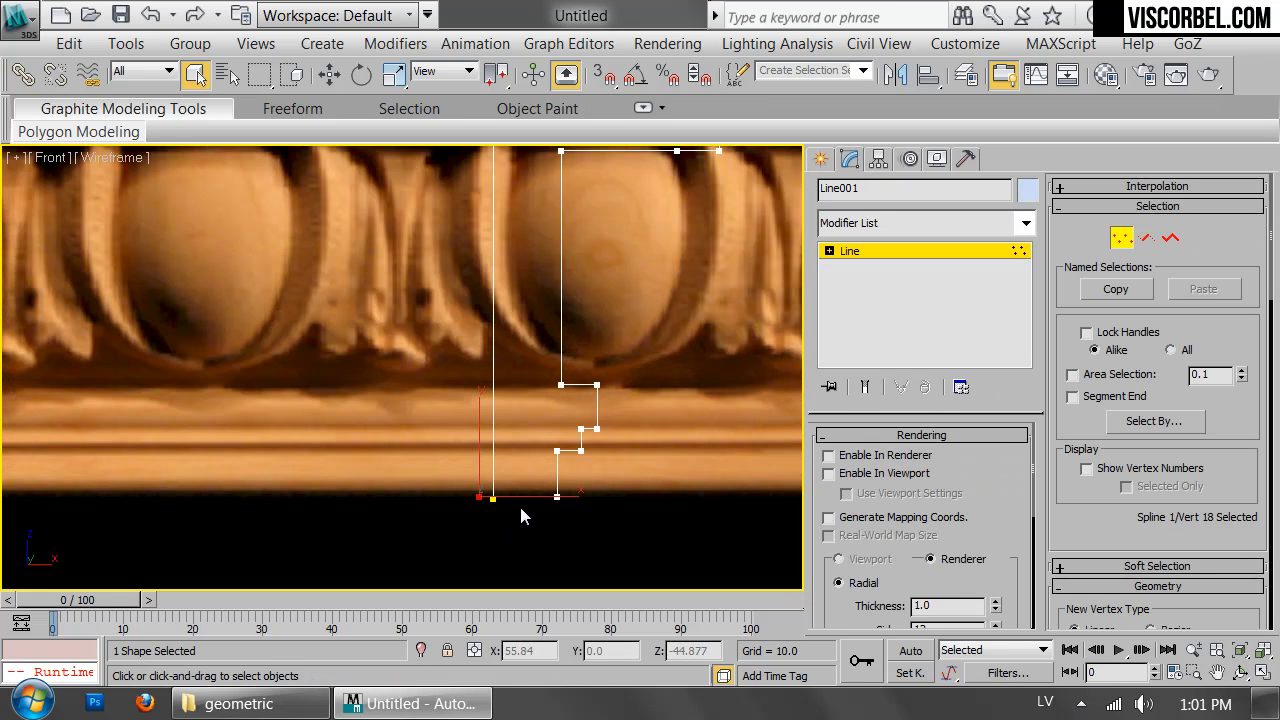
{"action": "key", "text": "w"}
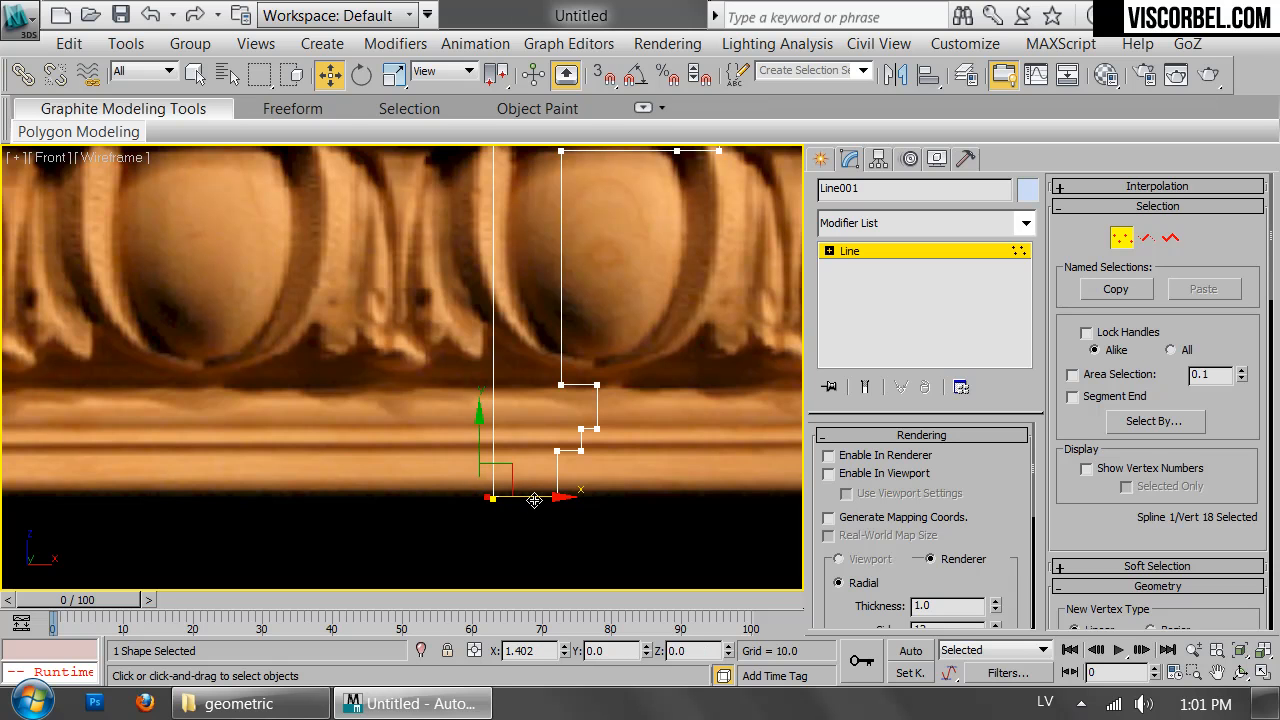
{"action": "left_click_drag", "start_coordinate": [466, 480], "coordinate": [533, 529]}
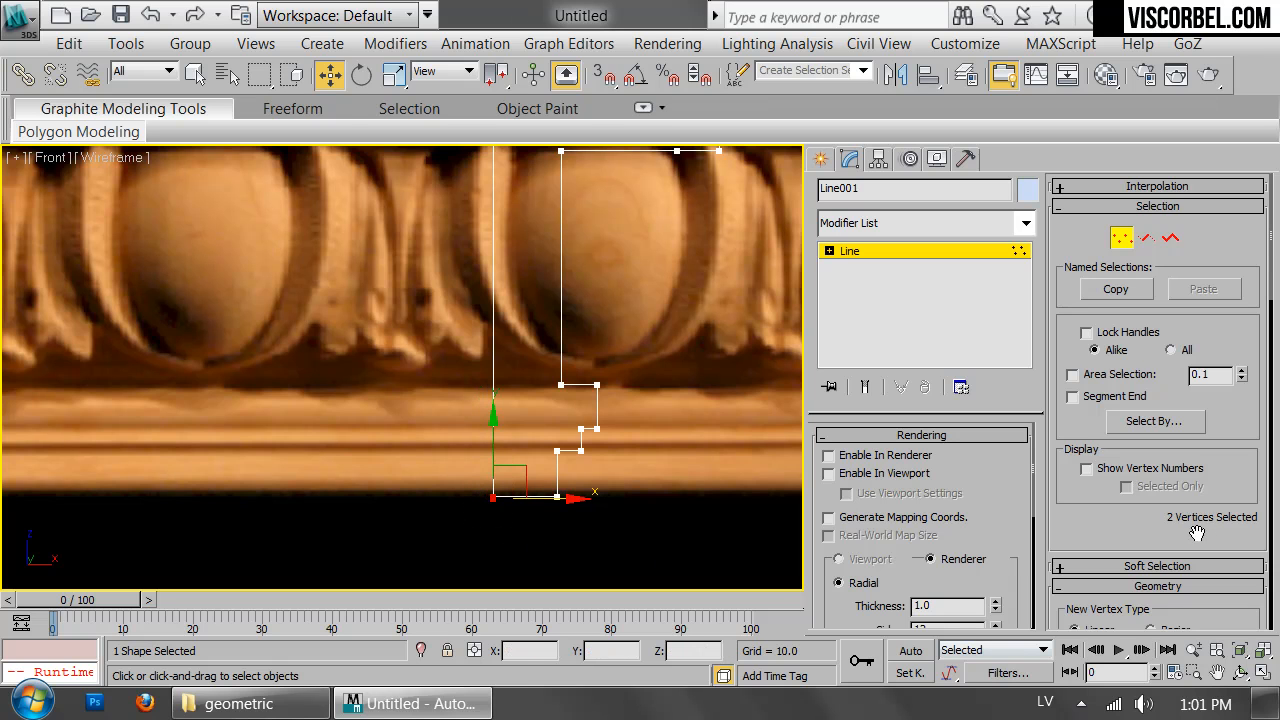
{"action": "scroll", "coordinate": [1100, 315], "scroll_direction": "down", "scroll_amount": 3}
{"action": "scroll", "coordinate": [1100, 315], "scroll_direction": "down", "scroll_amount": 5}
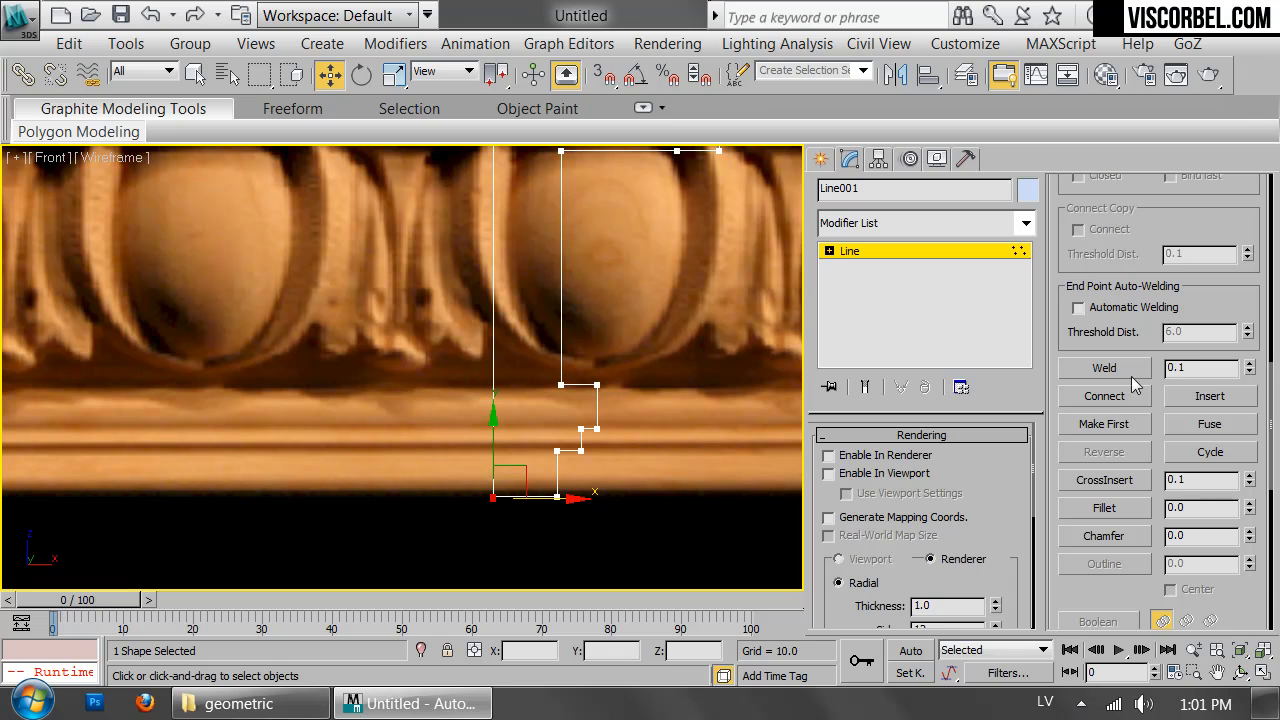
{"action": "left_click", "coordinate": [1090, 367]}
{"action": "scroll", "coordinate": [612, 463], "scroll_direction": "up", "scroll_amount": 3}
{"action": "left_click_drag", "start_coordinate": [478, 508], "coordinate": [533, 565]}
{"action": "left_click_drag", "start_coordinate": [507, 470], "coordinate": [509, 471]}
- Move the two outermost vertices of the profile's top lip slightly inward
{"action": "scroll", "coordinate": [582, 280], "scroll_direction": "down", "scroll_amount": 3}
{"action": "middle_click_drag", "start_coordinate": [582, 280], "coordinate": [619, 505]}
{"action": "middle_click_drag", "start_coordinate": [637, 332], "coordinate": [497, 380]}
{"action": "scroll", "coordinate": [497, 380], "scroll_direction": "up", "scroll_amount": 2}
{"action": "middle_click_drag", "start_coordinate": [659, 304], "coordinate": [563, 346]}
{"action": "key", "text": "1"}
{"action": "key", "text": "1"}
{"action": "left_click", "coordinate": [570, 354]}
{"action": "left_click", "coordinate": [572, 317], "text": "ctrl"}
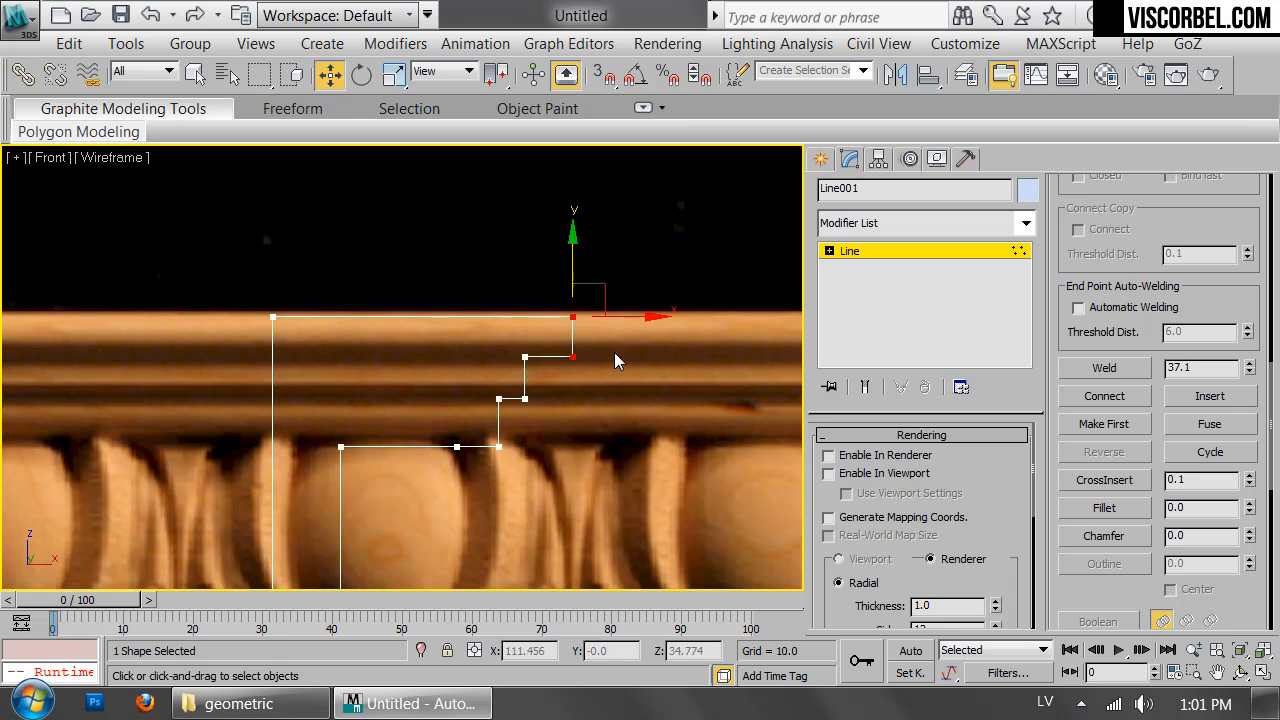
{"action": "left_click_drag", "start_coordinate": [621, 321], "coordinate": [609, 322]}
- Fillet the corners beneath the top lip into an S-curve and round the large corner above the egg band
{"action": "left_click", "coordinate": [548, 353]}
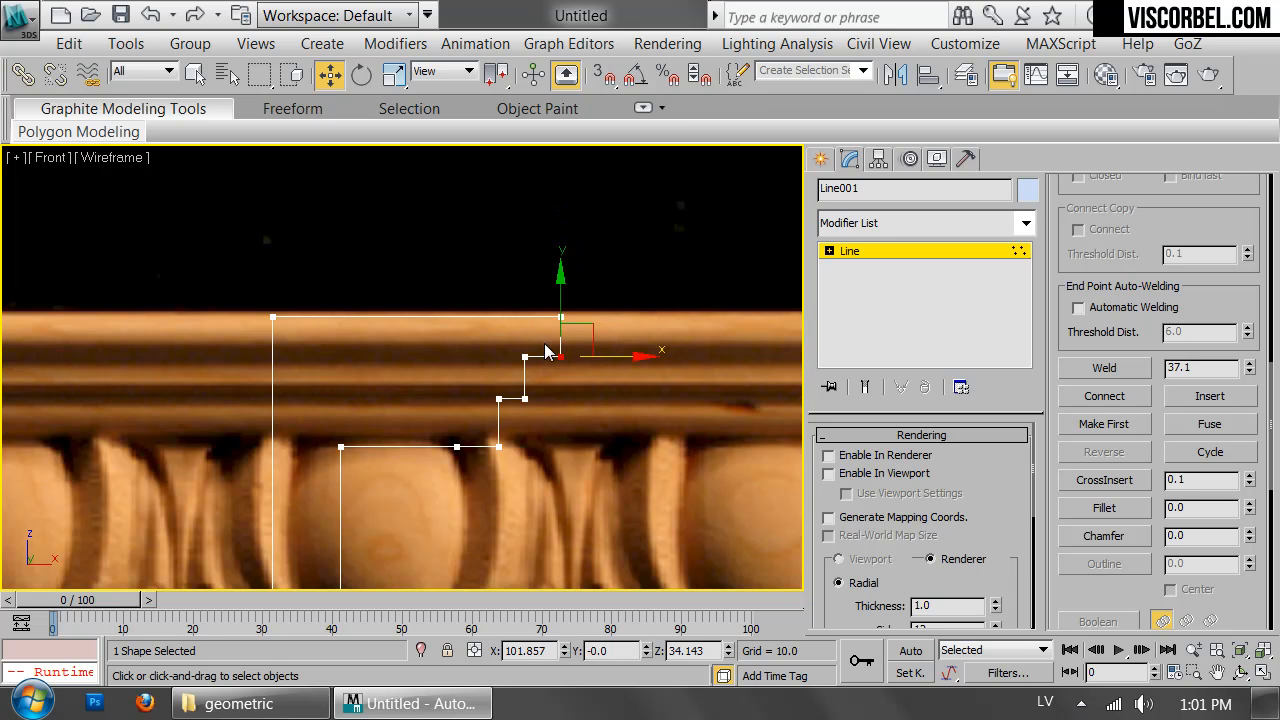
{"action": "left_click", "coordinate": [1123, 516]}
{"action": "left_click_drag", "start_coordinate": [561, 354], "coordinate": [536, 282]}
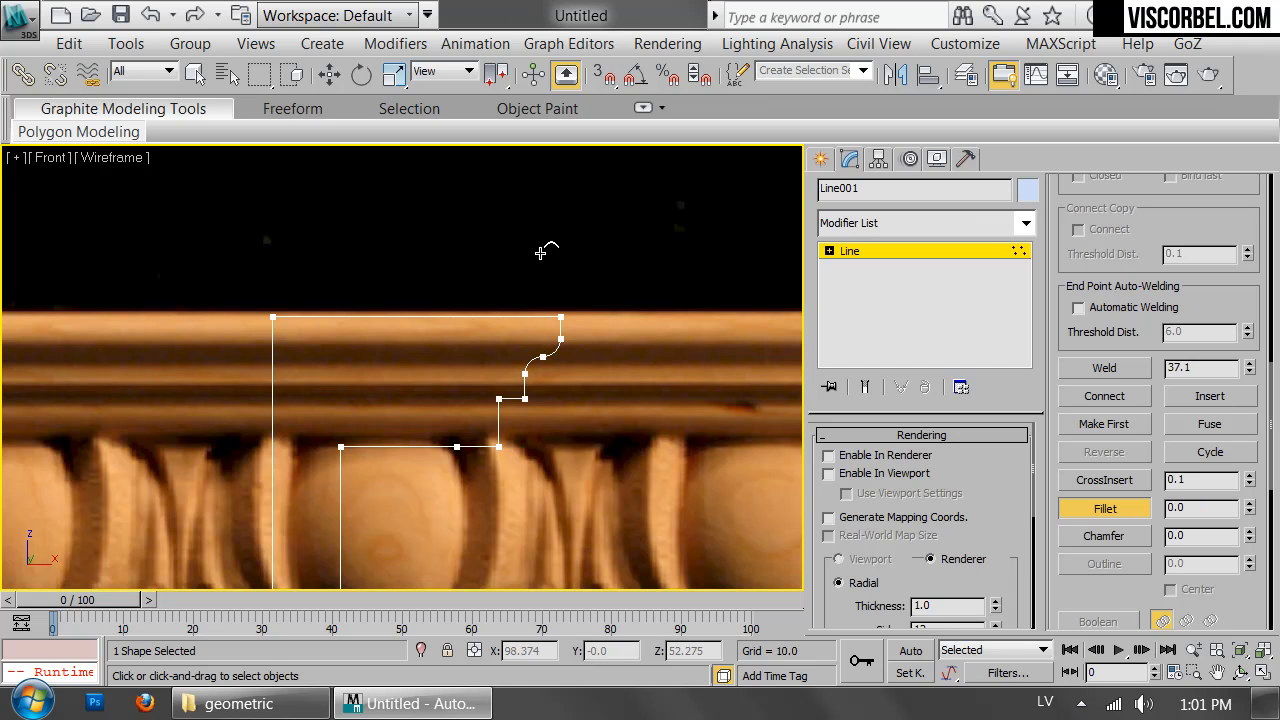
{"action": "left_click_drag", "start_coordinate": [497, 446], "coordinate": [491, 368]}
{"action": "key", "text": "1"}
- Fillet the lower step corners by about 1.9 and the bottom outer corner by about 5.8
{"action": "scroll", "coordinate": [645, 449], "scroll_direction": "down", "scroll_amount": 2}
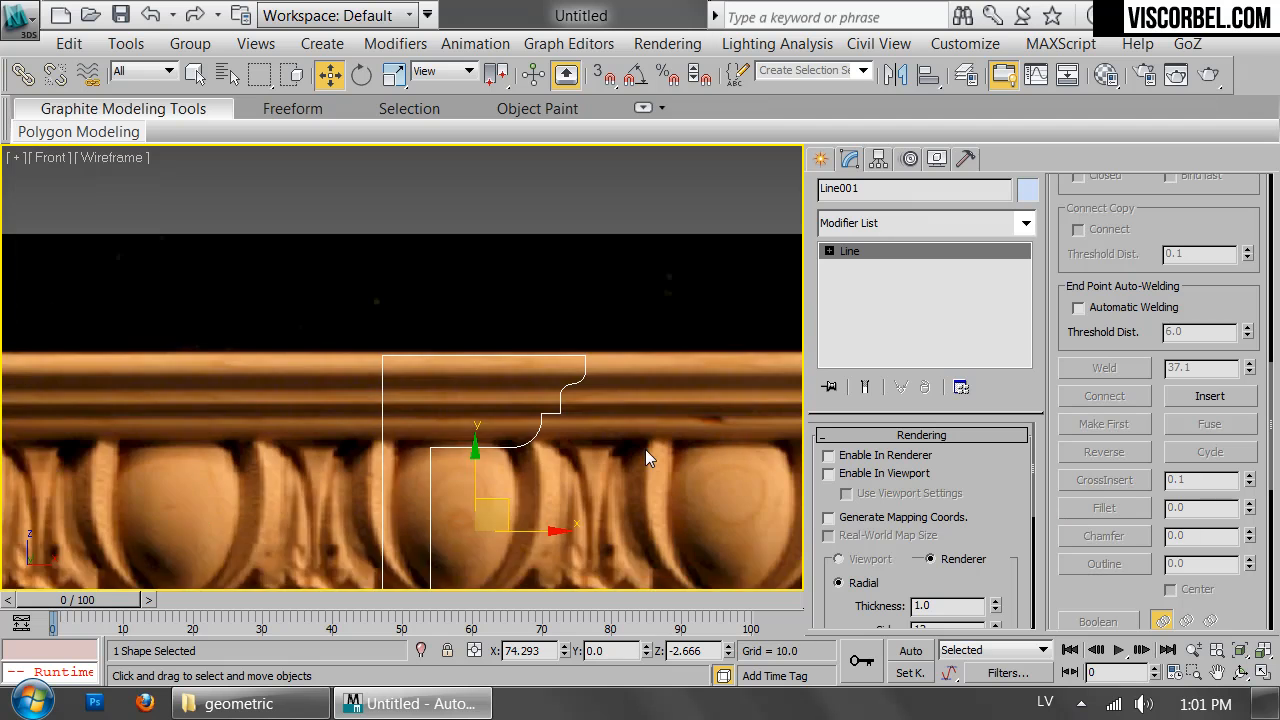
{"action": "scroll", "coordinate": [645, 449], "scroll_direction": "down", "scroll_amount": 1}
{"action": "middle_click_drag", "start_coordinate": [645, 449], "coordinate": [623, 343]}
{"action": "scroll", "coordinate": [539, 317], "scroll_direction": "up", "scroll_amount": 2}
{"action": "middle_click_drag", "start_coordinate": [539, 317], "coordinate": [551, 211]}
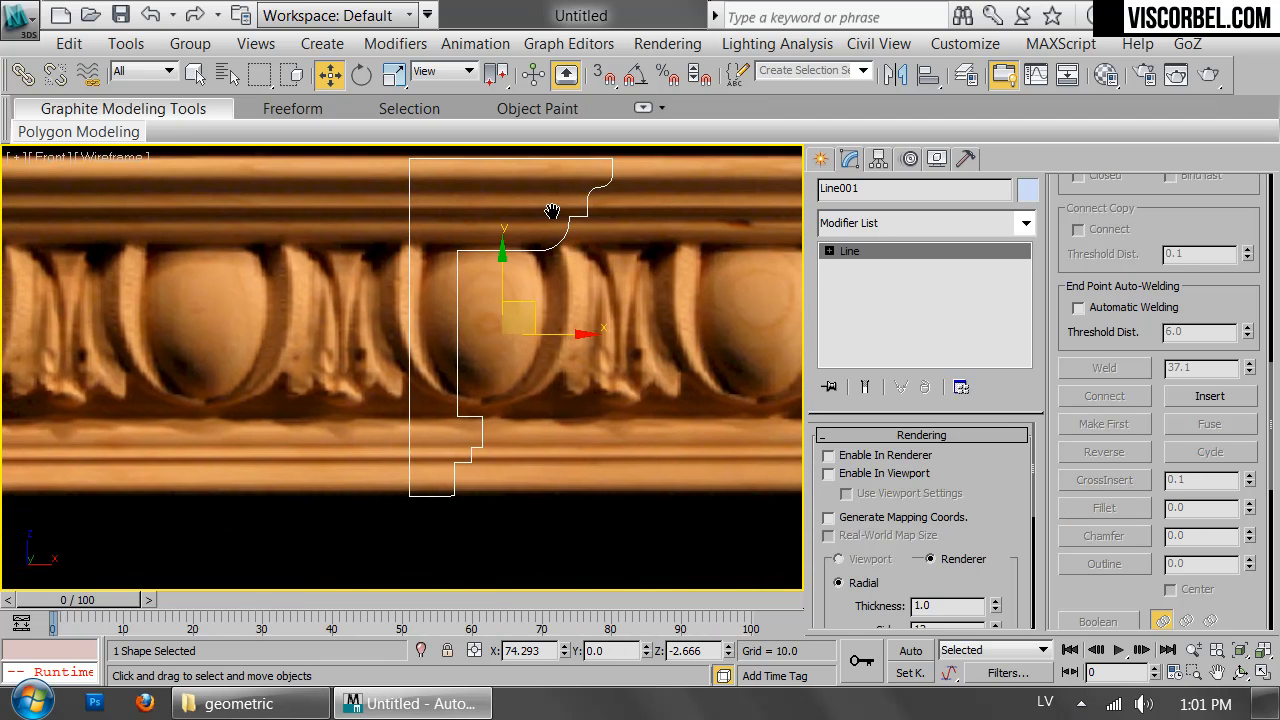
{"action": "middle_click_drag", "start_coordinate": [485, 383], "coordinate": [502, 340]}
{"action": "scroll", "coordinate": [502, 340], "scroll_direction": "up", "scroll_amount": 2}
{"action": "key", "text": "1"}
{"action": "left_click", "coordinate": [482, 431]}
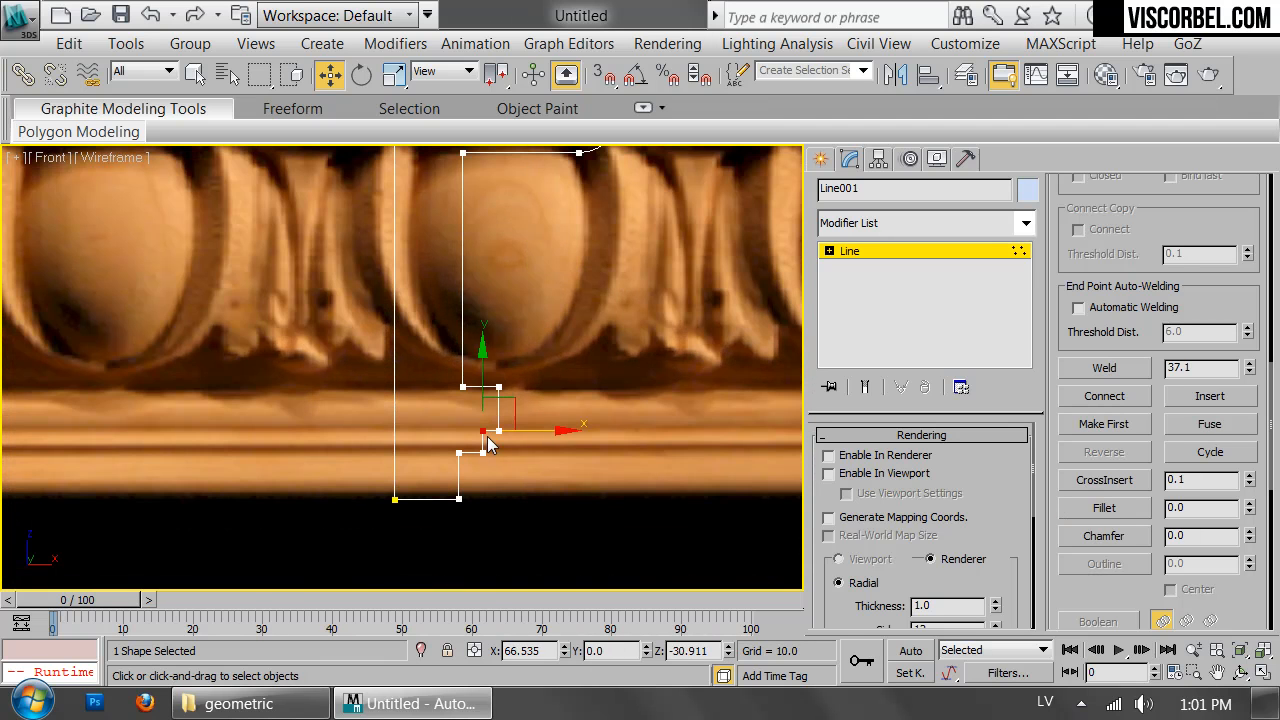
{"action": "left_click", "coordinate": [1104, 508]}
{"action": "left_click_drag", "start_coordinate": [477, 434], "coordinate": [456, 449]}
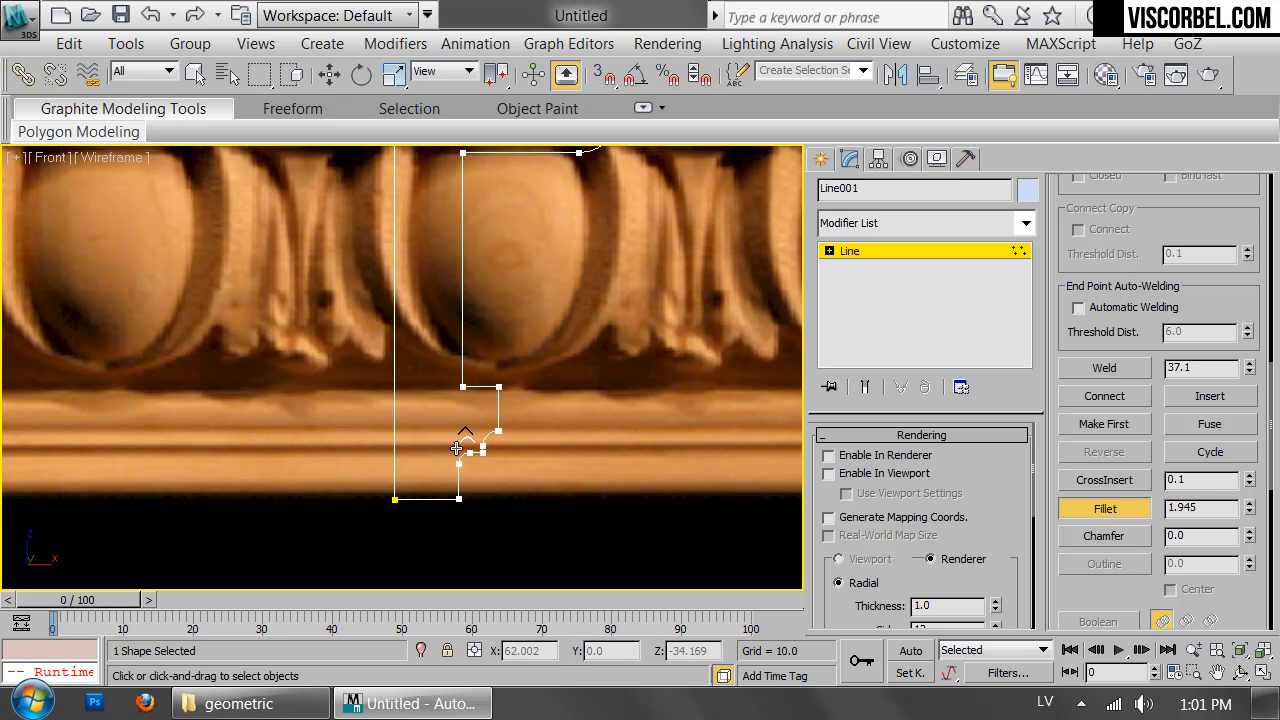
{"action": "left_click_drag", "start_coordinate": [456, 503], "coordinate": [456, 468]}
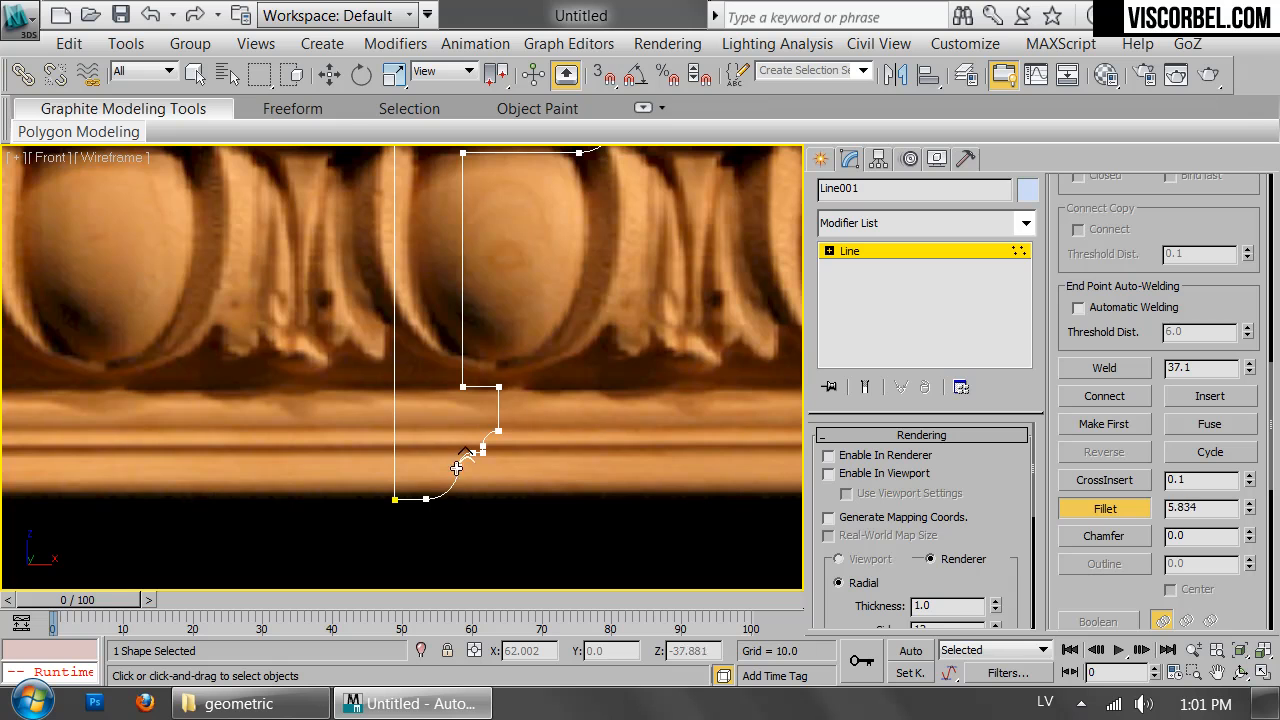
- Weld the doubled vertices on the lower steps and slightly fillet the outer corner just below the recess
{"action": "scroll", "coordinate": [522, 484], "scroll_direction": "up", "scroll_amount": 3}
{"action": "left_click", "coordinate": [443, 420]}
{"action": "left_click", "coordinate": [473, 286]}
{"action": "left_click_drag", "start_coordinate": [472, 286], "coordinate": [470, 279]}
{"action": "left_click", "coordinate": [473, 378]}
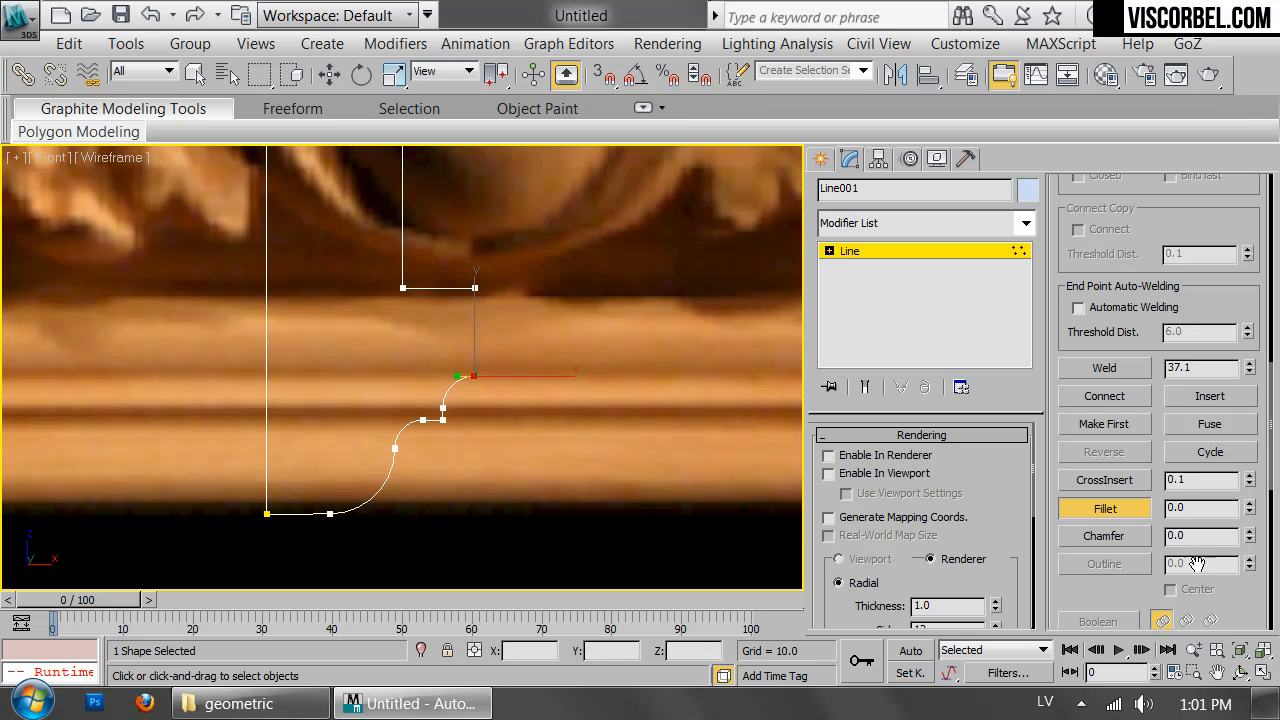
{"action": "left_click", "coordinate": [1105, 369]}
{"action": "left_click_drag", "start_coordinate": [512, 393], "coordinate": [512, 394]}
{"action": "left_click_drag", "start_coordinate": [480, 289], "coordinate": [465, 273]}
{"action": "key", "text": "1"}
{"action": "scroll", "coordinate": [570, 270], "scroll_direction": "down", "scroll_amount": 5}
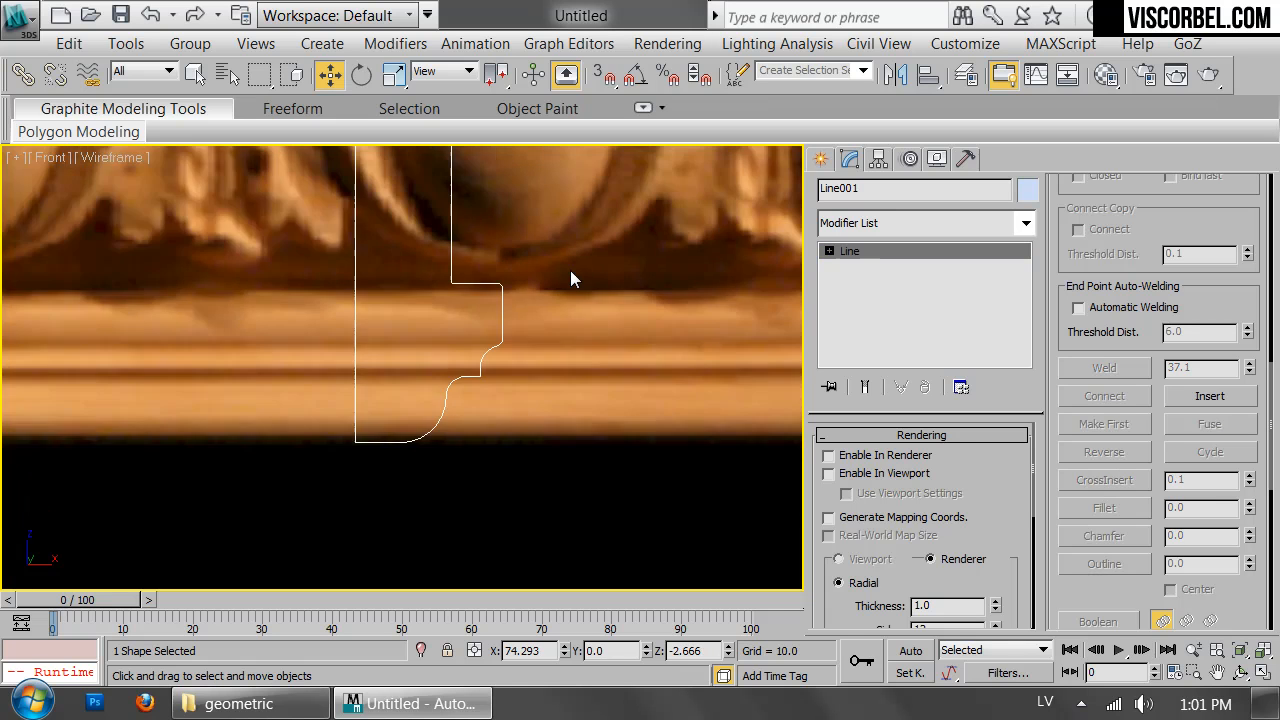
- Refine the short vertical segment below the upper S-curve with two additional vertices
{"action": "key", "text": "e"}
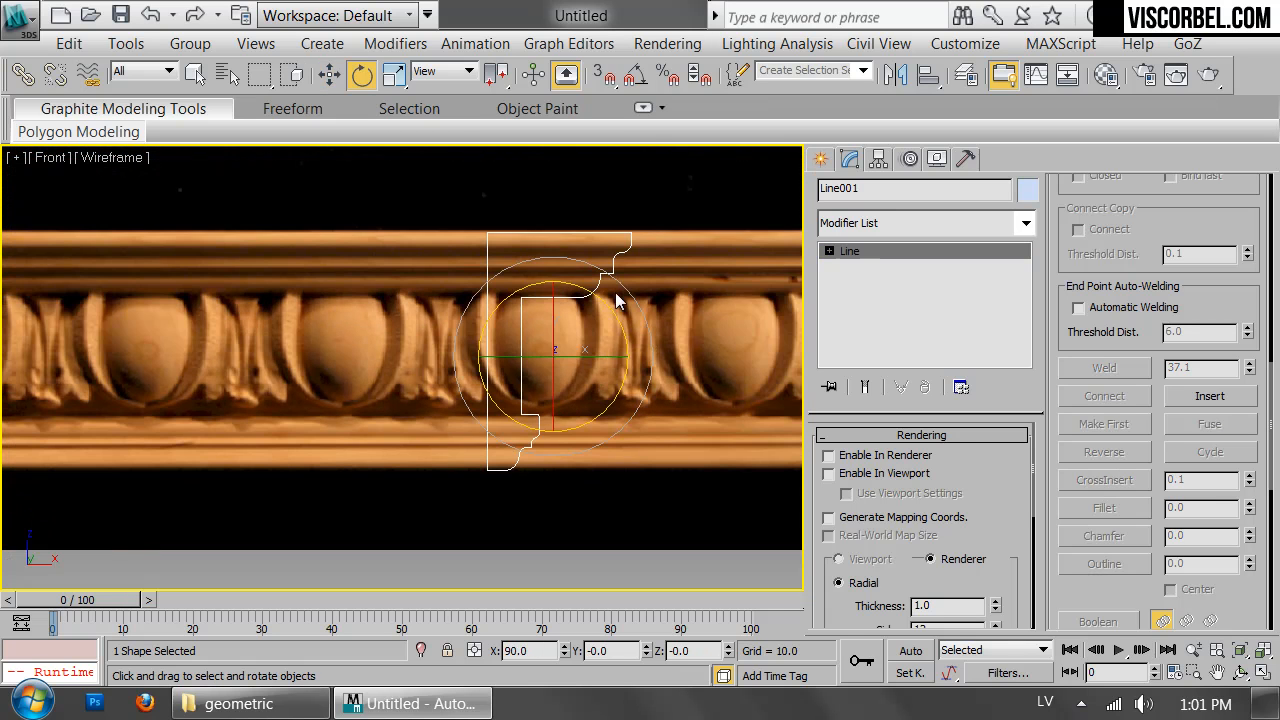
{"action": "scroll", "coordinate": [575, 352], "scroll_direction": "up", "scroll_amount": 6}
{"action": "key", "text": "1"}
{"action": "left_click", "coordinate": [791, 402]}
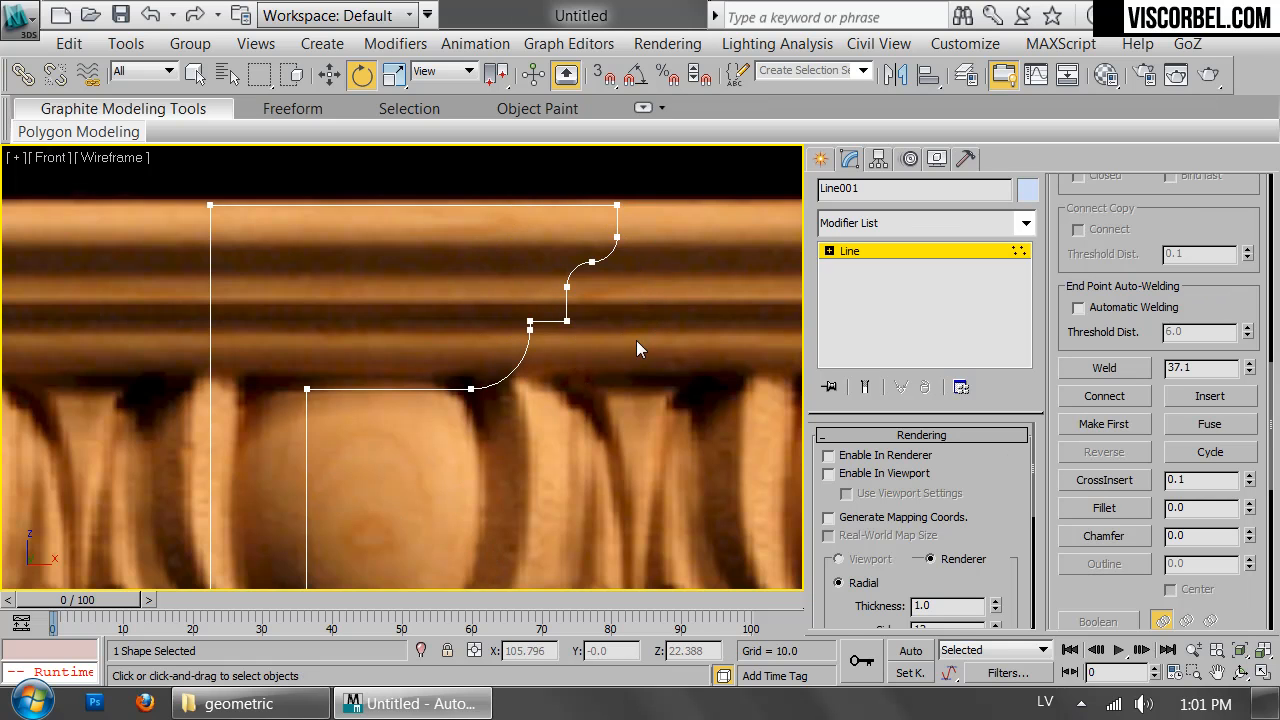
{"action": "scroll", "coordinate": [549, 396], "scroll_direction": "up", "scroll_amount": 2}
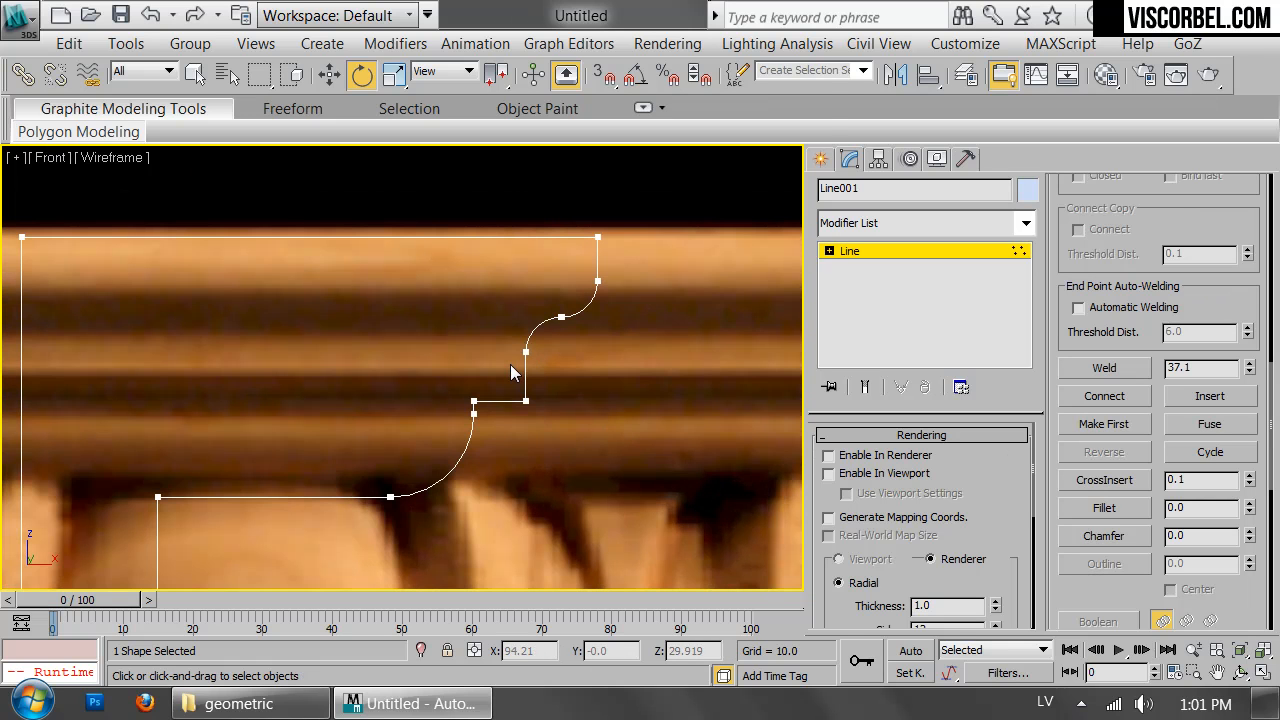
{"action": "right_click", "coordinate": [591, 357]}
{"action": "left_click", "coordinate": [540, 437]}
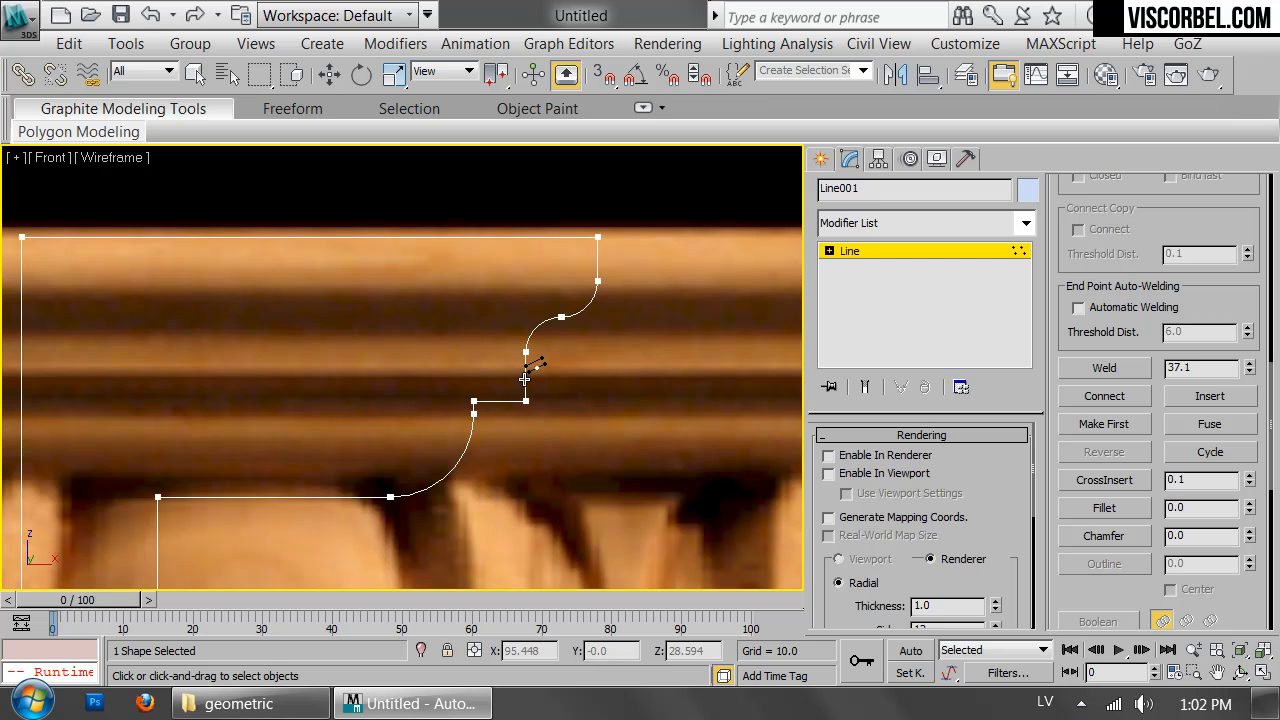
{"action": "key", "text": "w"}
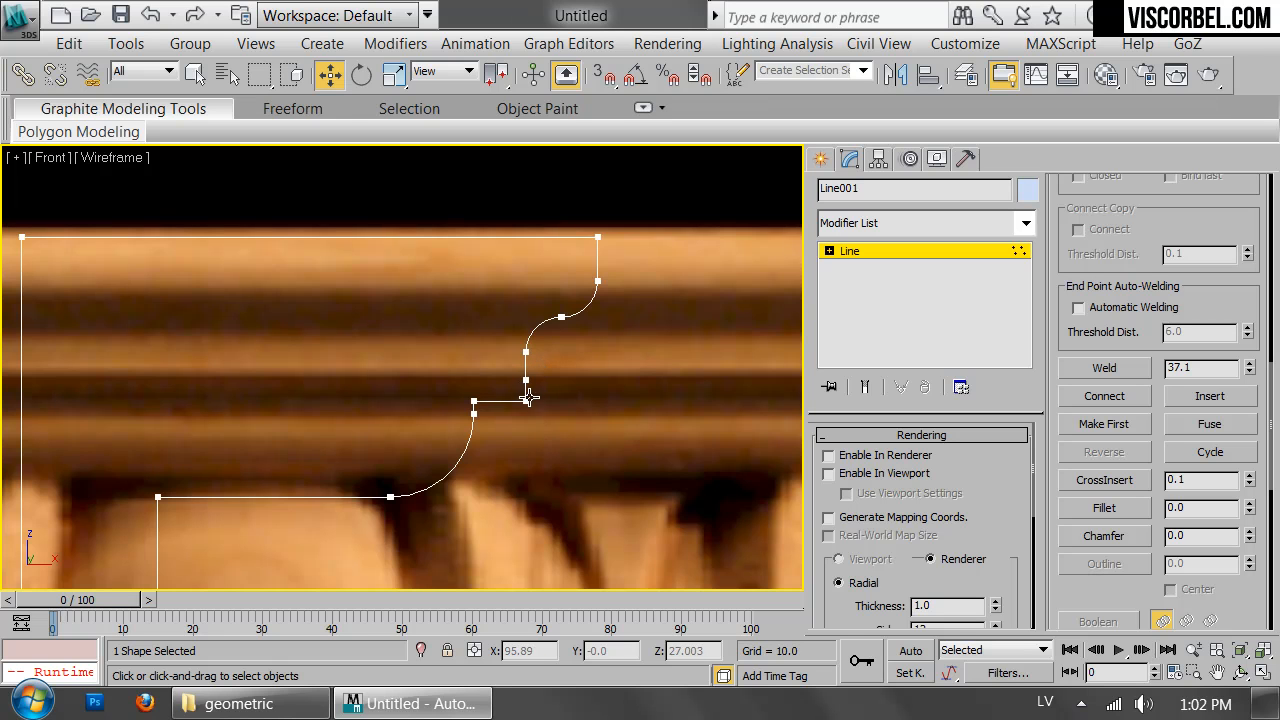
{"action": "scroll", "coordinate": [529, 398], "scroll_direction": "up", "scroll_amount": 5}
{"action": "right_click", "coordinate": [532, 403]}
{"action": "left_click", "coordinate": [440, 434]}
{"action": "left_click", "coordinate": [517, 378]}
{"action": "right_click", "coordinate": [526, 392]}
- Move the lower part of the refined segment inward to form a small step, and raise its upper vertex to level the short edge
{"action": "key", "text": "2"}
{"action": "left_click", "coordinate": [520, 396]}
{"action": "left_click_drag", "start_coordinate": [561, 402], "coordinate": [530, 409]}
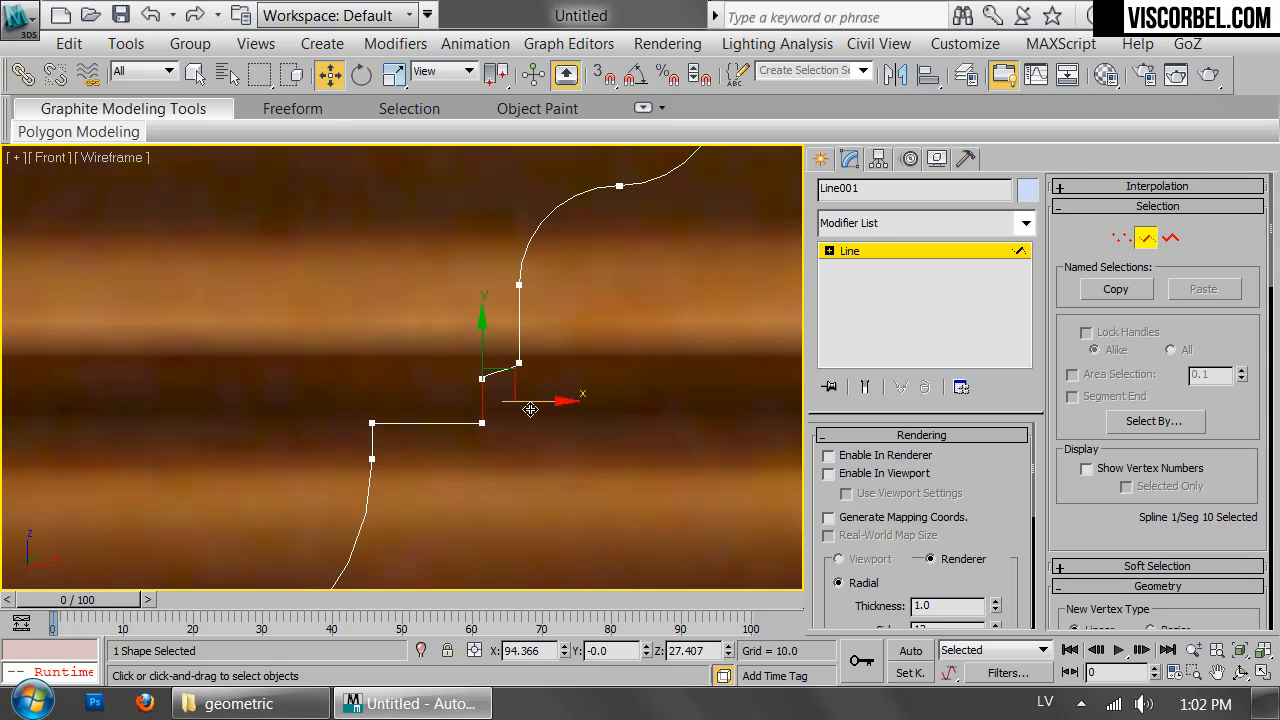
{"action": "key", "text": "1"}
{"action": "left_click_drag", "start_coordinate": [543, 340], "coordinate": [488, 398]}
{"action": "right_click", "coordinate": [576, 378]}
{"action": "left_click", "coordinate": [497, 166]}
{"action": "left_click_drag", "start_coordinate": [476, 327], "coordinate": [464, 313]}
- Try to chamfer the two outer corners of the new small step
{"action": "left_click_drag", "start_coordinate": [517, 391], "coordinate": [465, 432], "text": "ctrl"}
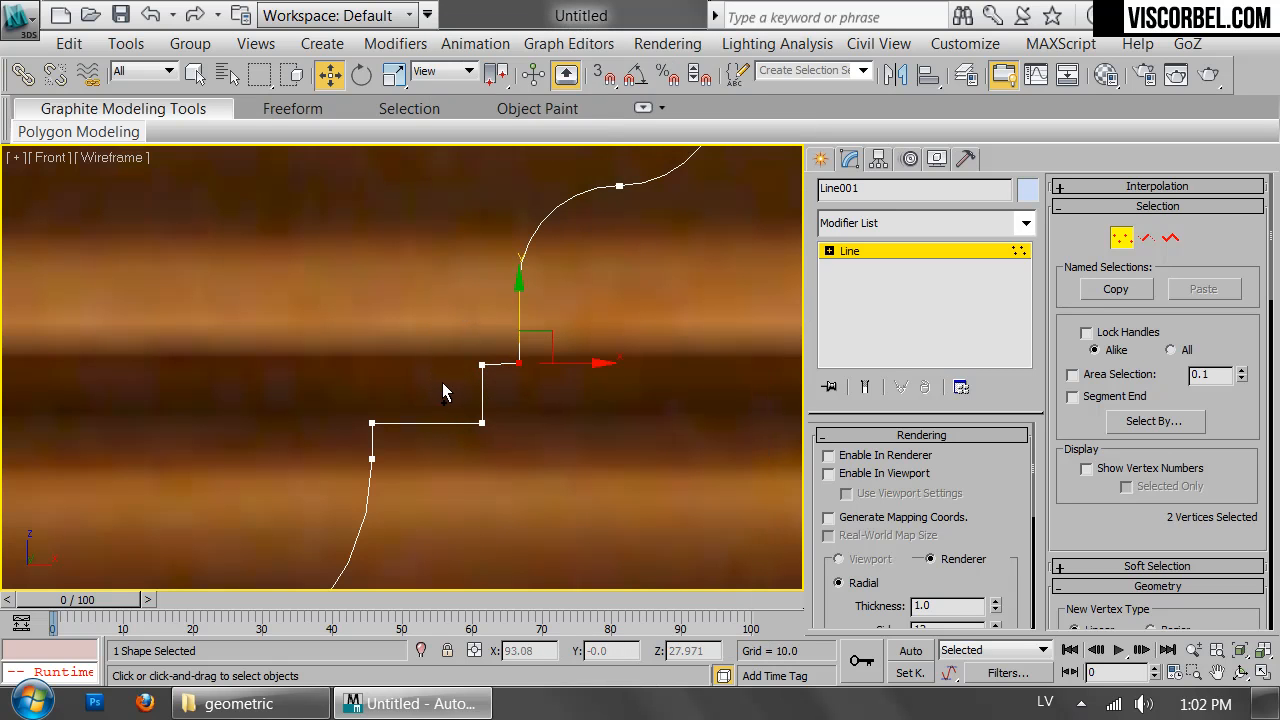
{"action": "scroll", "coordinate": [1106, 545], "scroll_direction": "down", "scroll_amount": 7}
{"action": "left_click", "coordinate": [1108, 541]}
{"action": "left_click_drag", "start_coordinate": [519, 363], "coordinate": [522, 343]}
{"action": "left_click", "coordinate": [520, 358]}
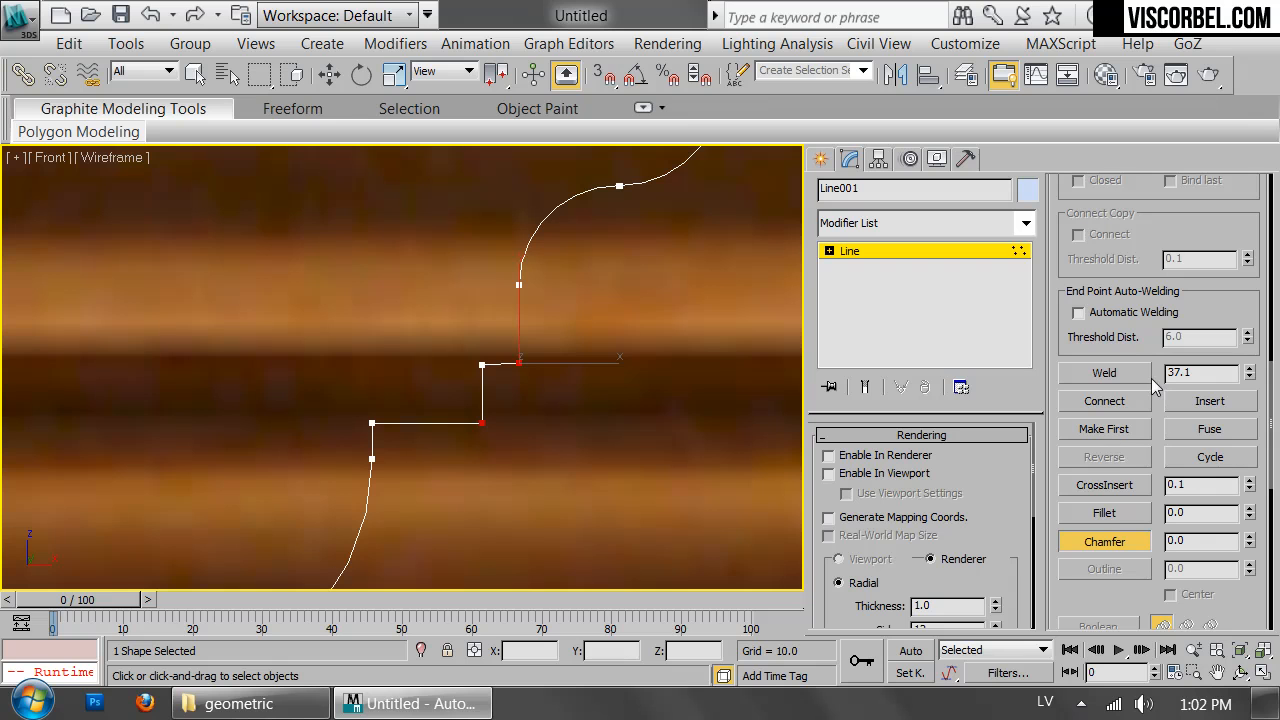
- Try to weld the vertices at each outer corner of the small step
{"action": "left_click_drag", "start_coordinate": [600, 405], "coordinate": [600, 405]}
{"action": "left_click", "coordinate": [1104, 372]}
{"action": "left_click_drag", "start_coordinate": [420, 388], "coordinate": [572, 458]}
{"action": "left_click", "coordinate": [1104, 372]}
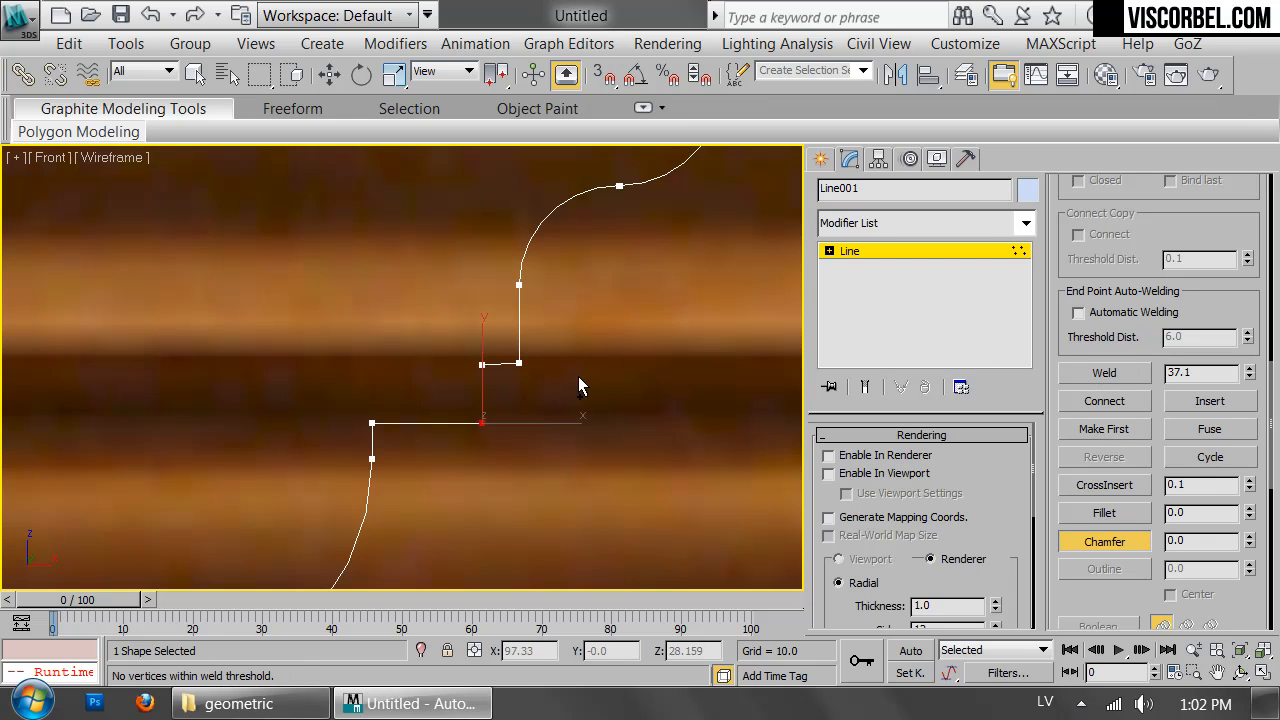
- Chamfer the small step's corner at the lower end of the vertical segment beneath the upper S-curve, and leave vertex editing
{"action": "left_click", "coordinate": [519, 363]}
{"action": "left_click_drag", "start_coordinate": [519, 362], "coordinate": [520, 352]}
{"action": "key", "text": "1"}
{"action": "scroll", "coordinate": [590, 347], "scroll_direction": "down", "scroll_amount": 7}
{"action": "scroll", "coordinate": [590, 347], "scroll_direction": "down", "scroll_amount": 5}
- Rotate the profile with angle snap so it stands perpendicular to the reference image
{"action": "key", "text": "e"}
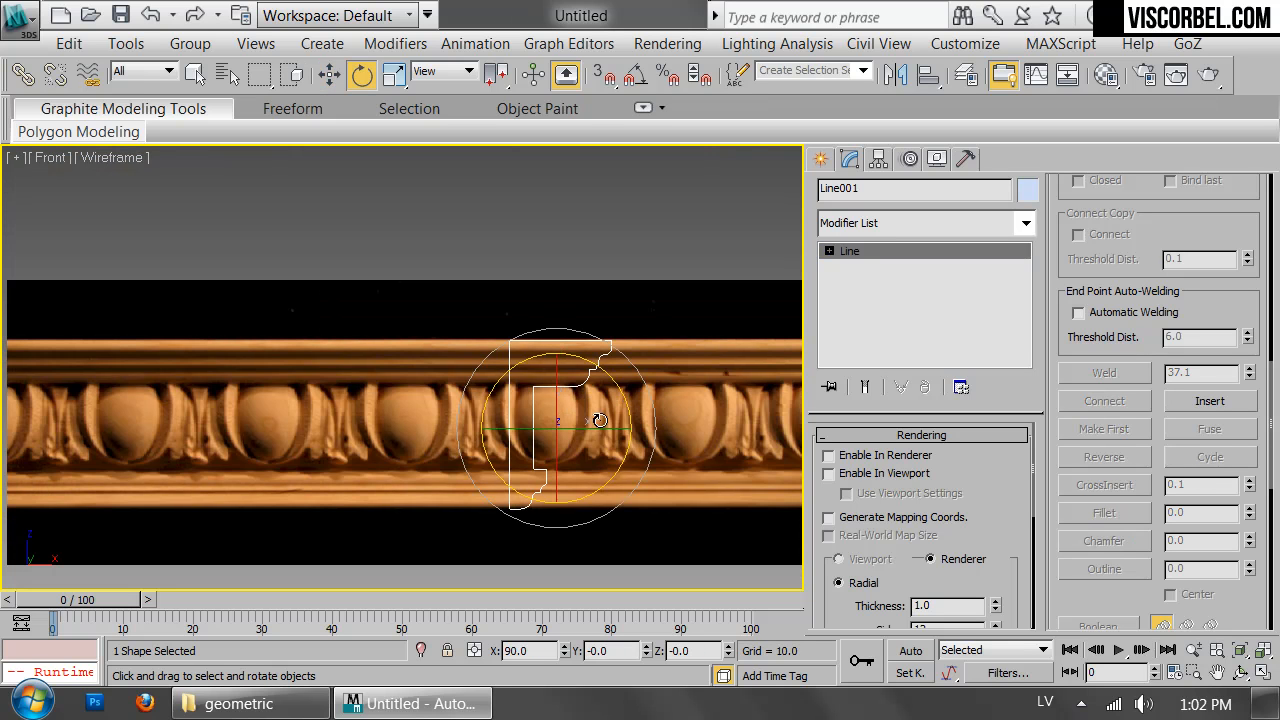
{"action": "left_click_drag", "start_coordinate": [594, 422], "coordinate": [528, 437]}
{"action": "key", "text": "a"}
- Extrude the profile by -336 and shift it along X so the moulding starts near the reference's left end
{"action": "left_click", "coordinate": [894, 223]}
{"action": "scroll", "coordinate": [870, 150], "scroll_direction": "down", "scroll_amount": 10}
{"action": "left_click", "coordinate": [870, 170]}
{"action": "scroll", "coordinate": [617, 400], "scroll_direction": "down", "scroll_amount": 3}
{"action": "key", "text": "w"}
{"action": "left_click_drag", "start_coordinate": [617, 400], "coordinate": [386, 401]}
{"action": "left_click_drag", "start_coordinate": [997, 475], "coordinate": [1277, 430]}
{"action": "key", "text": "F4"}
{"action": "key", "text": "p"}
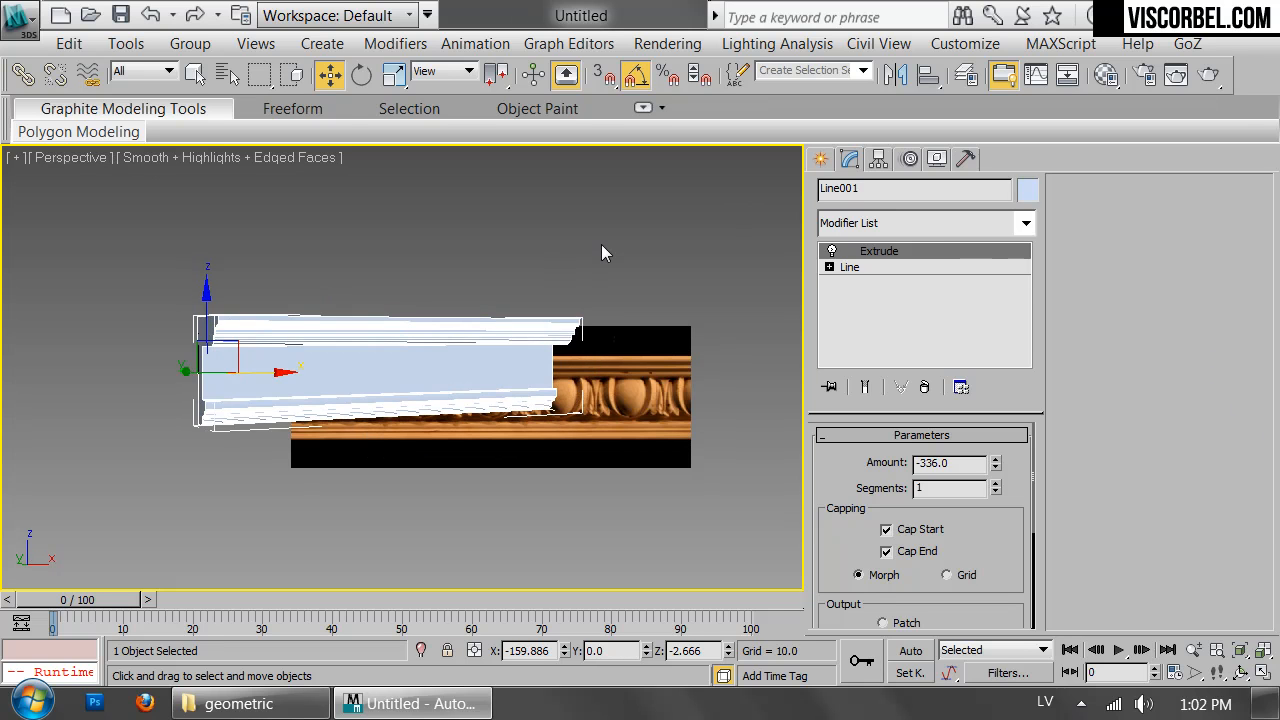
{"action": "left_click", "coordinate": [601, 253]}
{"action": "key", "text": "F4"}
{"action": "middle_click_drag", "start_coordinate": [500, 375], "coordinate": [438, 385], "text": "alt"}
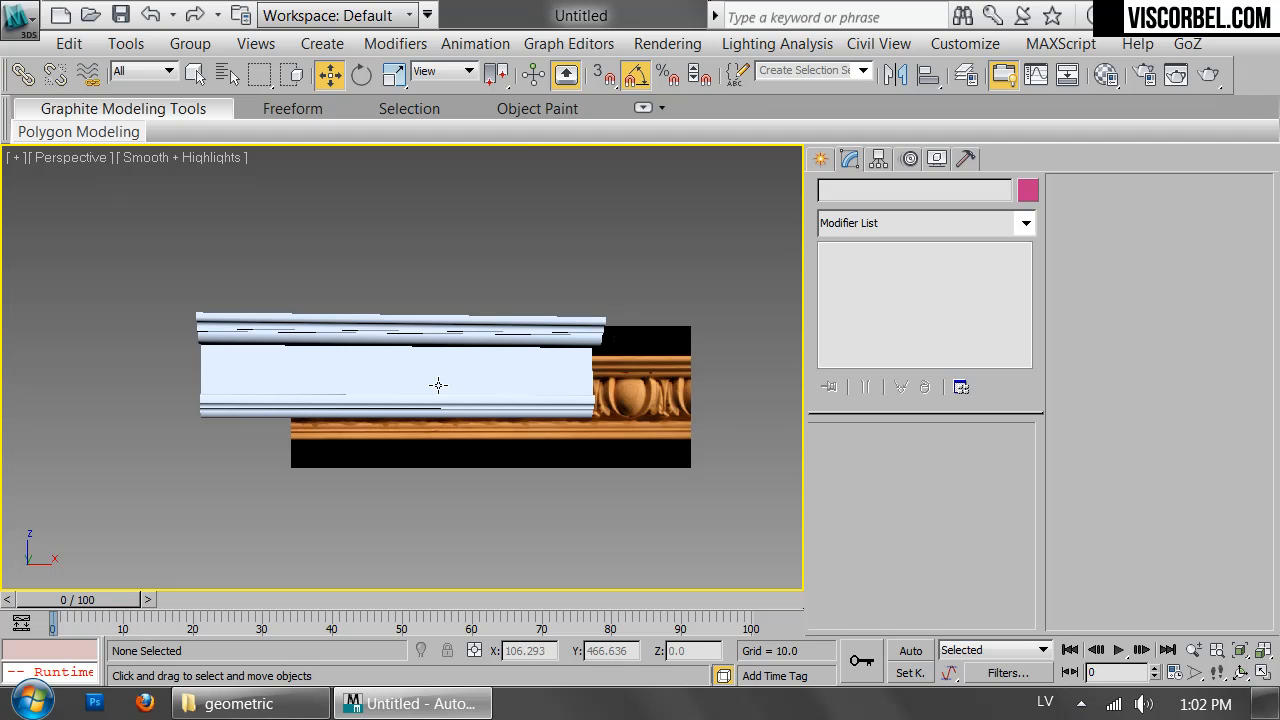
- Hide the extruded moulding in the front view so the reference image is unobstructed
{"action": "key", "text": "f"}
{"action": "scroll", "coordinate": [451, 371], "scroll_direction": "up", "scroll_amount": 4}
{"action": "key", "text": "F3"}
{"action": "left_click", "coordinate": [550, 366]}
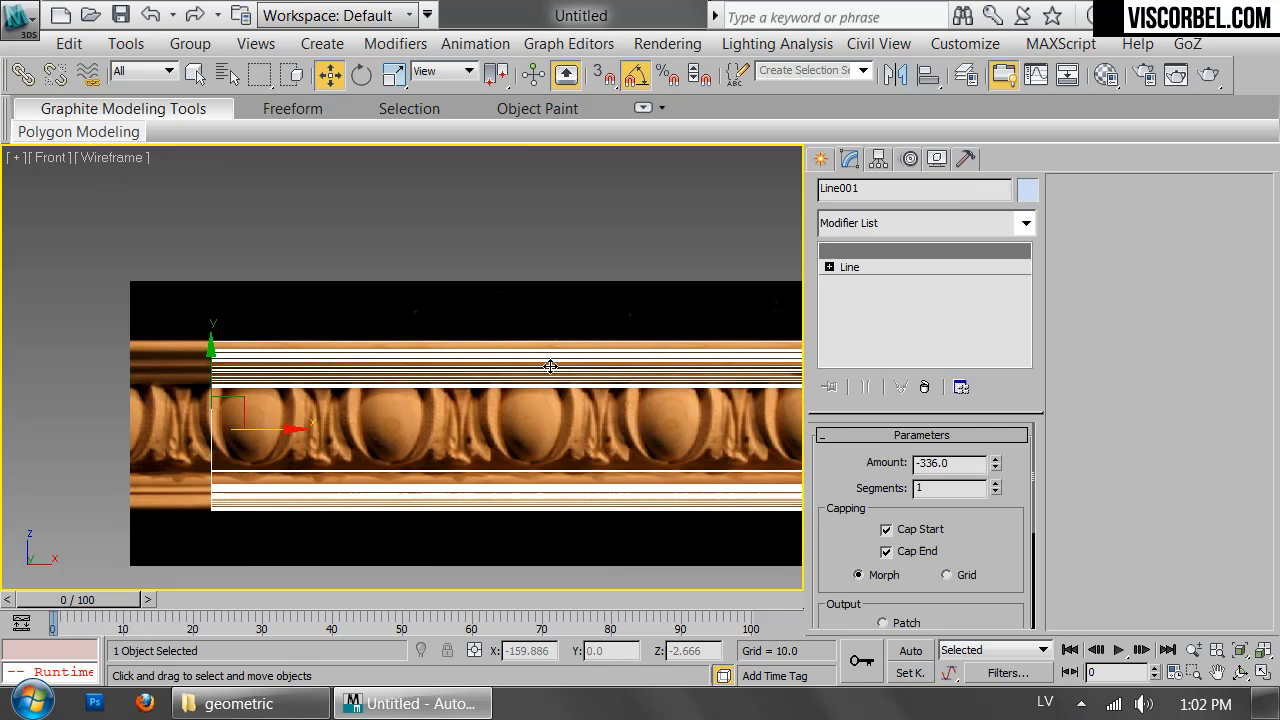
{"action": "scroll", "coordinate": [664, 378], "scroll_direction": "up", "scroll_amount": 2}
{"action": "right_click", "coordinate": [650, 318]}
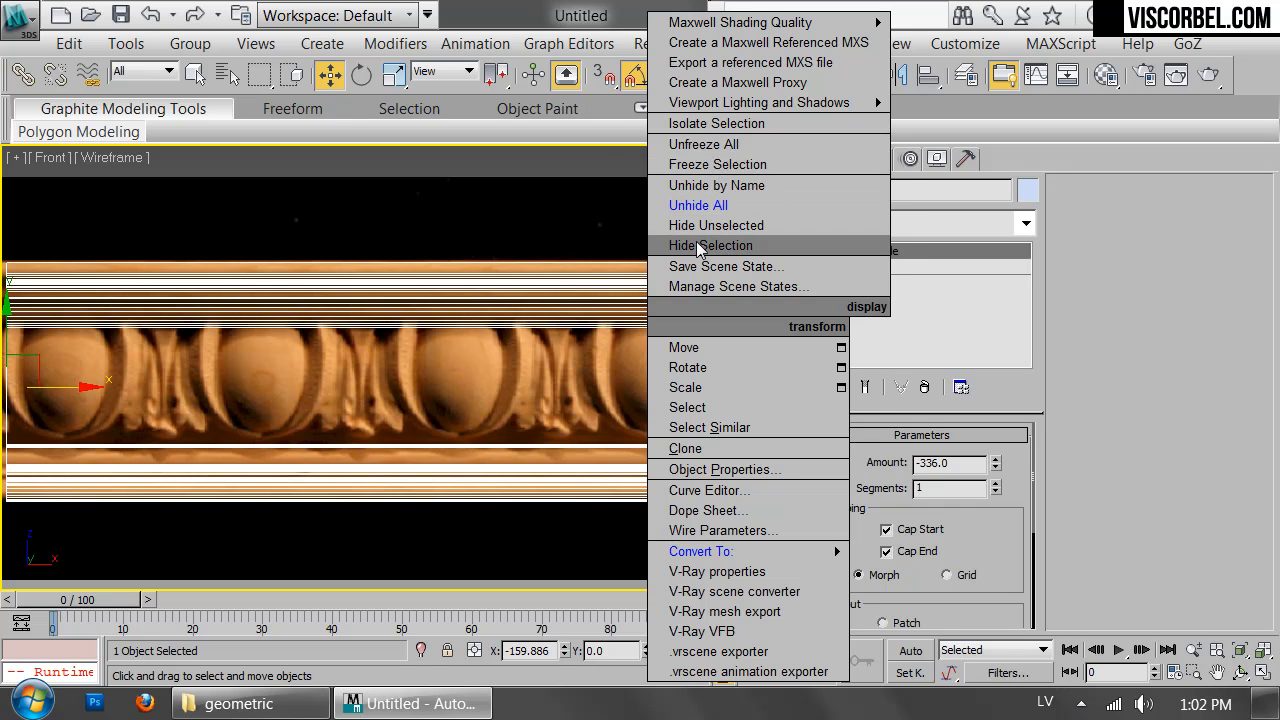
{"action": "left_click", "coordinate": [422, 240]}
{"action": "right_click", "coordinate": [497, 305]}
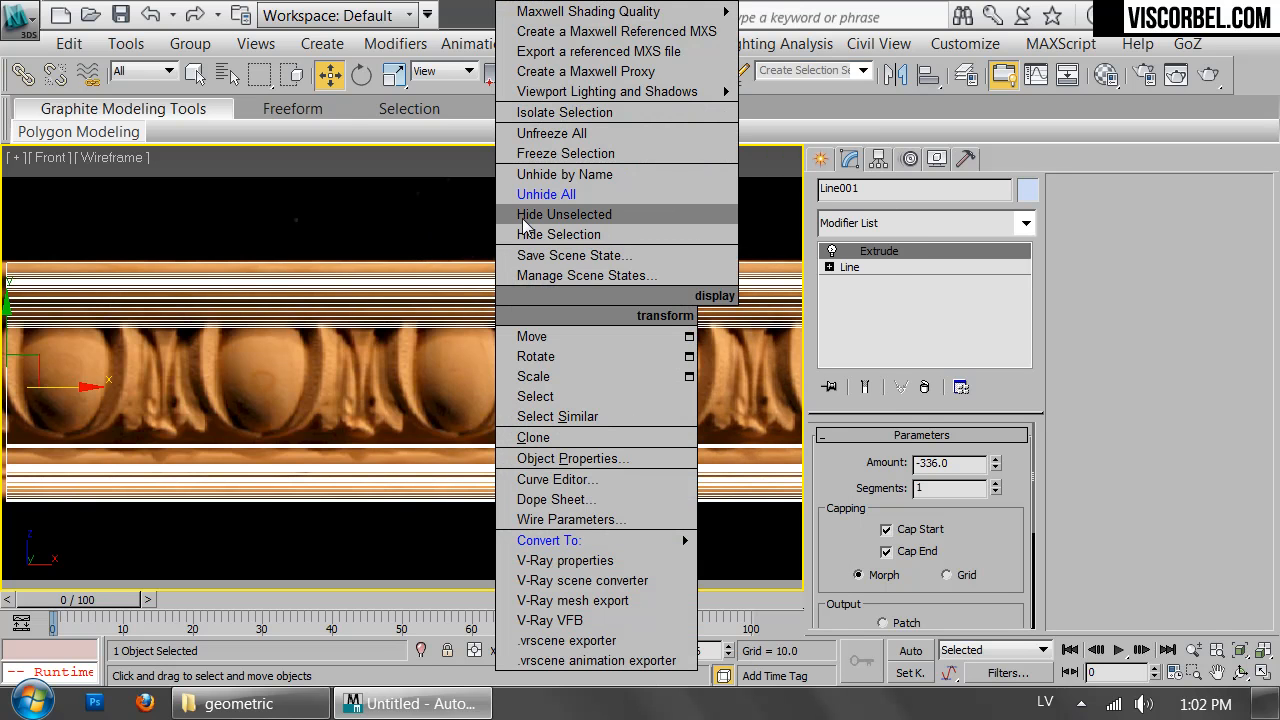
{"action": "left_click", "coordinate": [545, 234]}
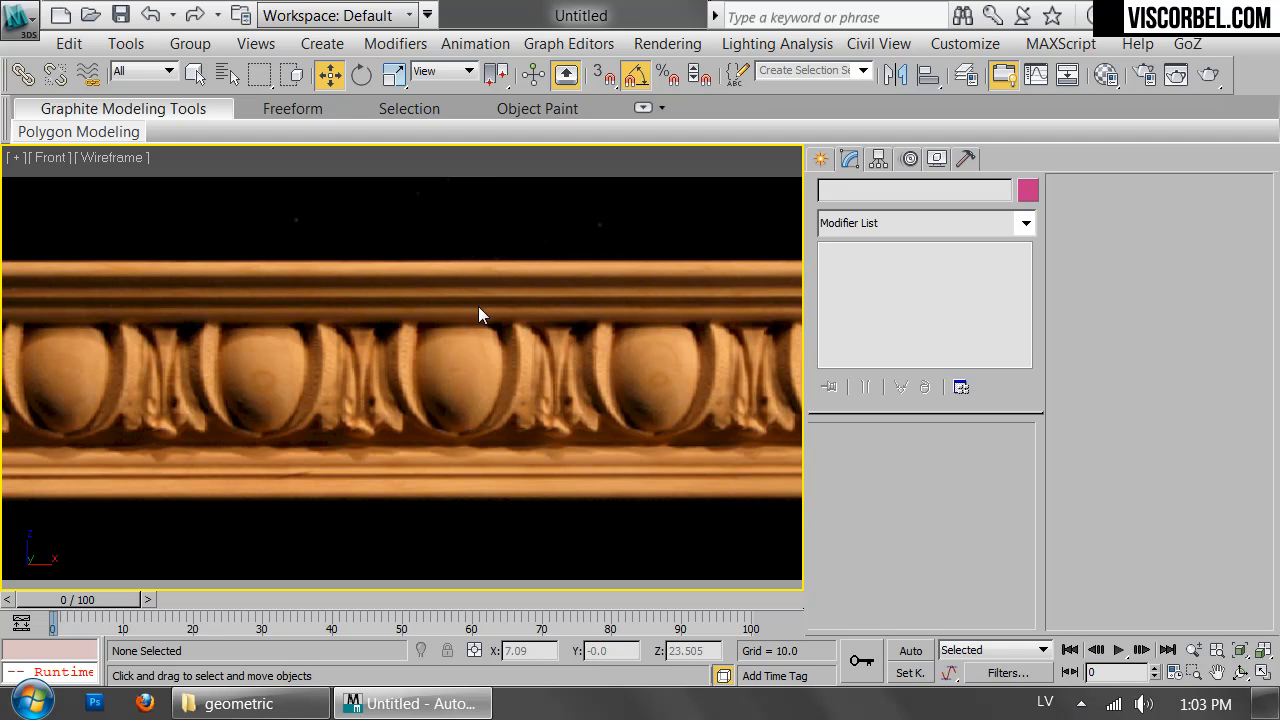
- Create a sphere with a radius of about 21.6 over the middle egg and set its segments to 16
{"action": "scroll", "coordinate": [494, 360], "scroll_direction": "up", "scroll_amount": 4}
{"action": "right_click", "coordinate": [580, 356]}
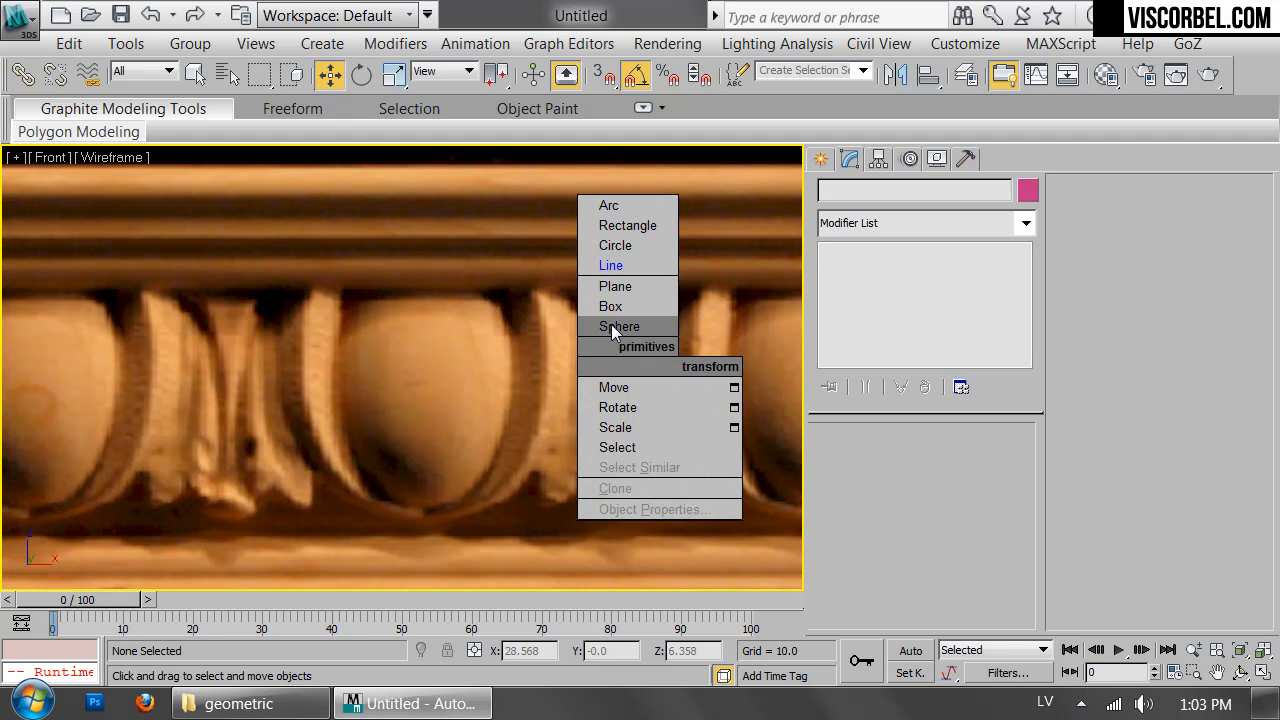
{"action": "left_click", "coordinate": [619, 326]}
{"action": "left_click_drag", "start_coordinate": [415, 393], "coordinate": [452, 508]}
{"action": "key", "text": "e"}
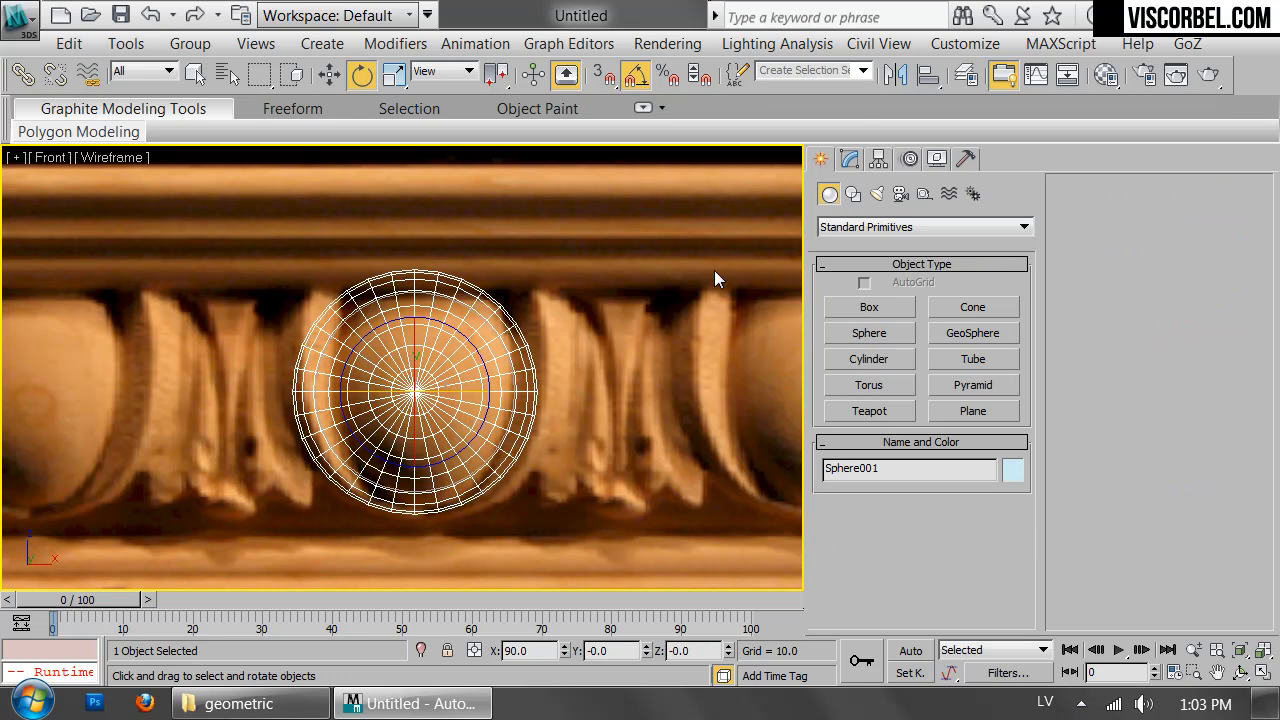
{"action": "left_click", "coordinate": [854, 157]}
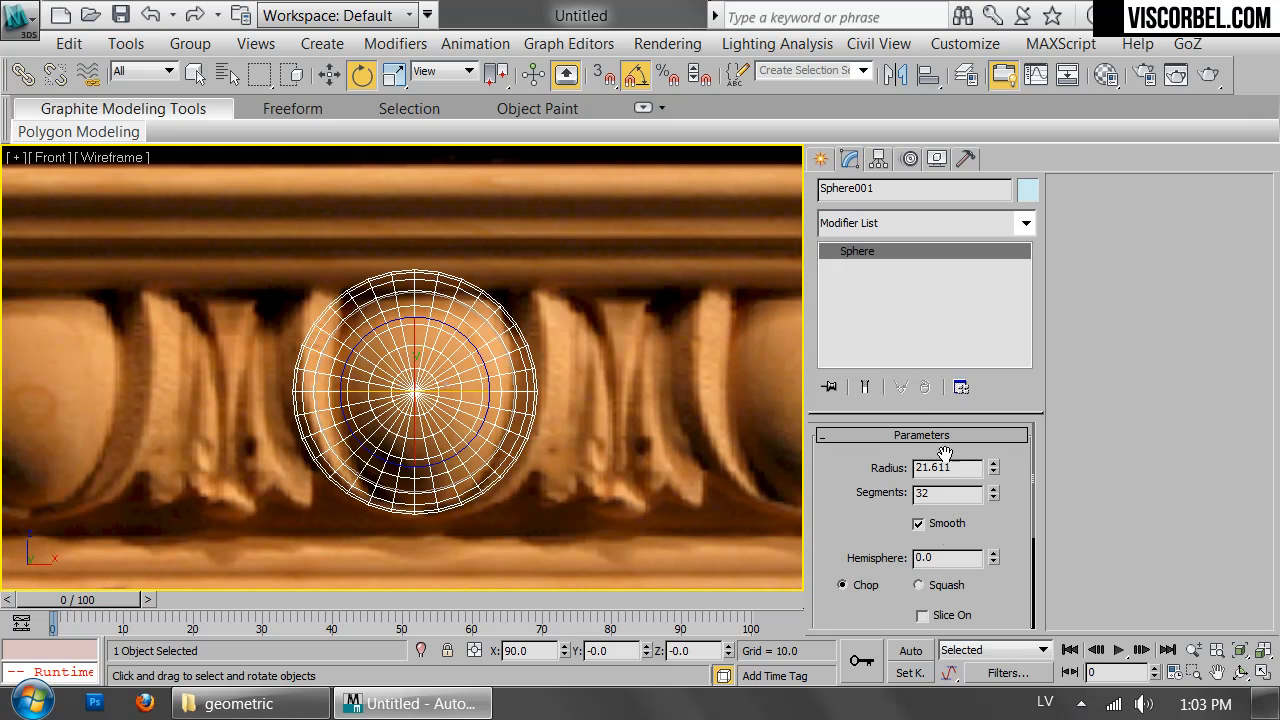
{"action": "type", "text": "16"}
{"action": "key", "text": "Return"}
- Rotate the sphere so its poles point vertically, and centre it over the egg
{"action": "left_click_drag", "start_coordinate": [415, 345], "coordinate": [447, 434]}
{"action": "key", "text": "w"}
{"action": "left_click_drag", "start_coordinate": [481, 392], "coordinate": [477, 392]}
- Apply an FFD 4x4x4 modifier to the sphere and raise its upper inner row of control points to flatten the top
{"action": "left_click", "coordinate": [952, 222]}
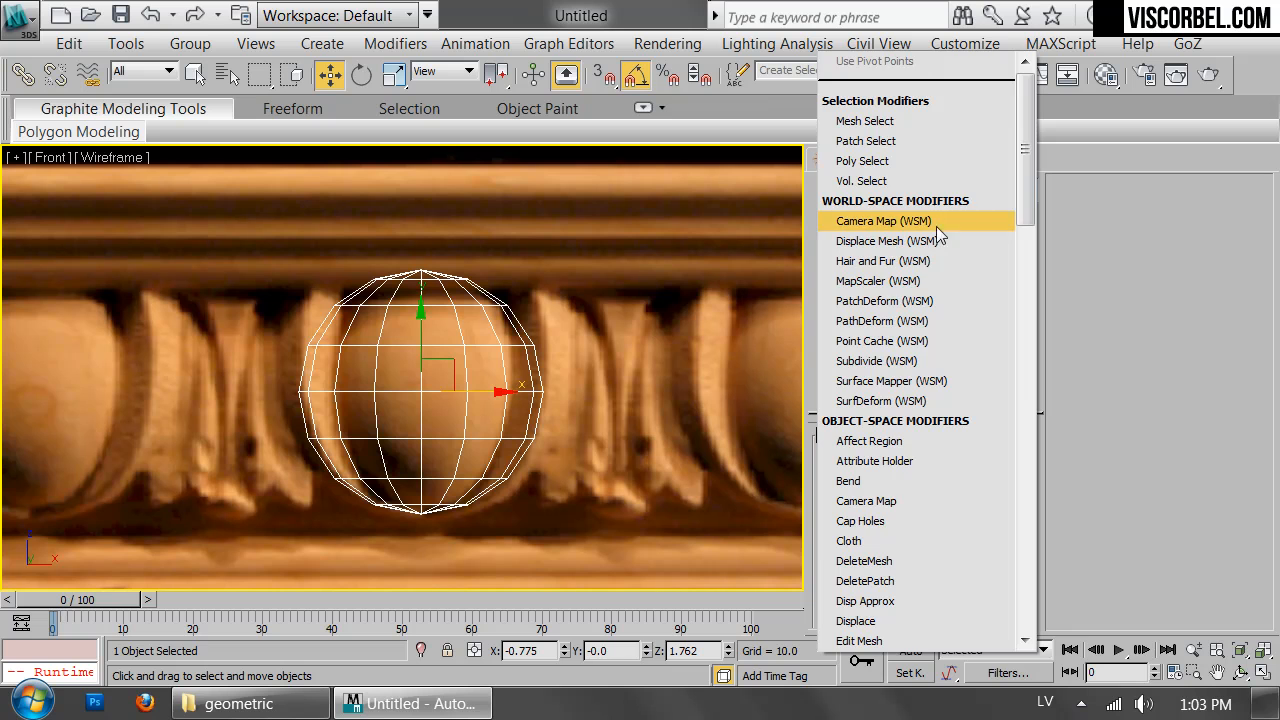
{"action": "scroll", "coordinate": [905, 175], "scroll_direction": "down", "scroll_amount": 10}
{"action": "left_click", "coordinate": [905, 126]}
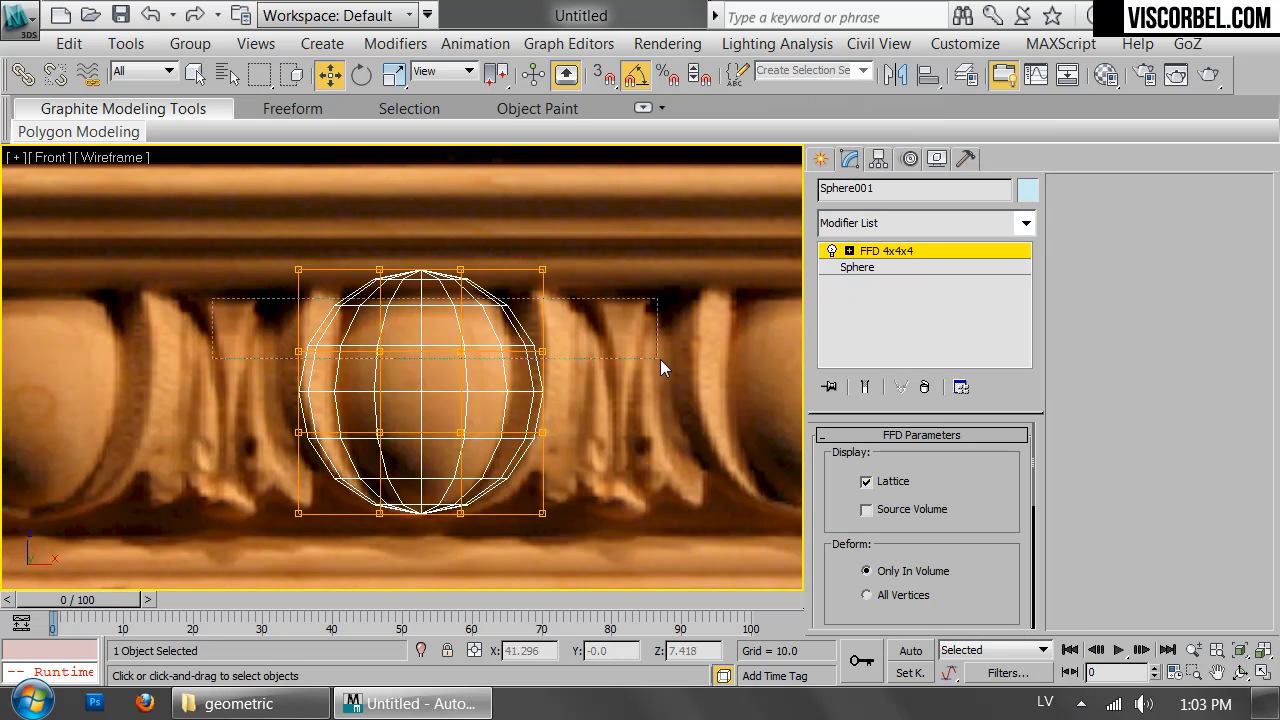
{"action": "left_click_drag", "start_coordinate": [414, 292], "coordinate": [417, 226]}
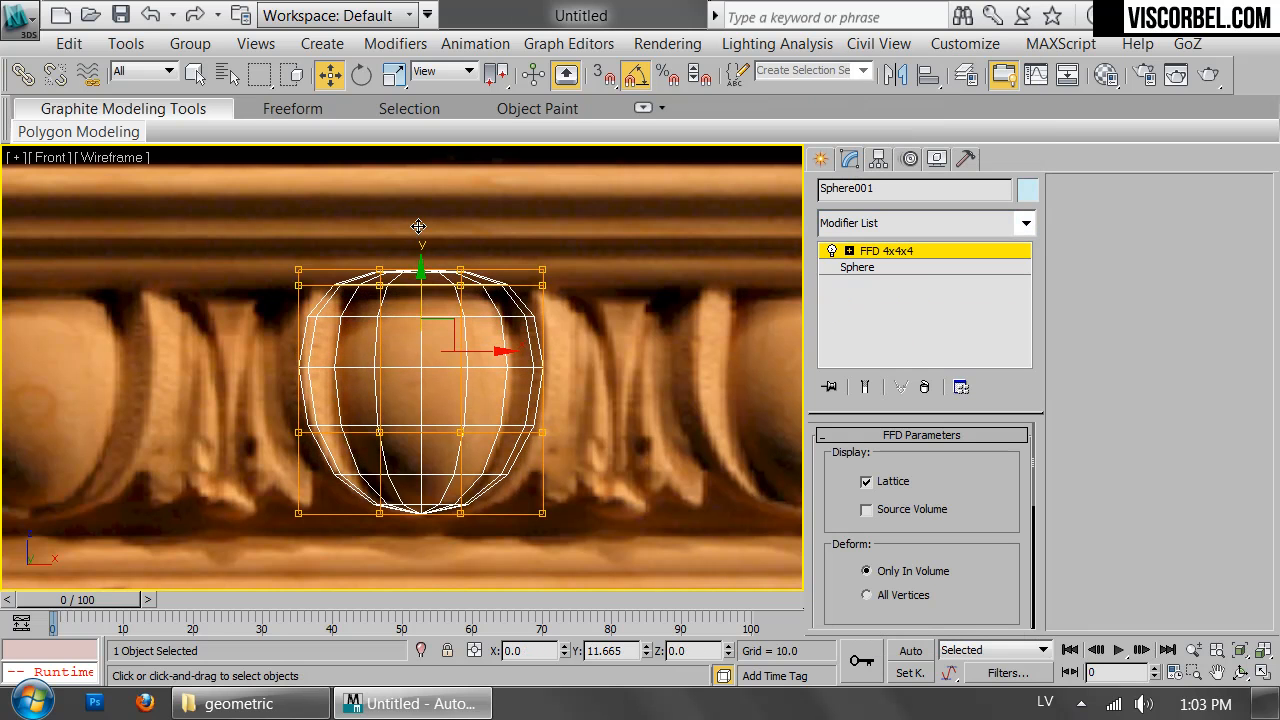
- Scale the whole lattice down to the egg's width, and lower its bottom control points to the egg's tip
{"action": "left_click_drag", "start_coordinate": [186, 208], "coordinate": [628, 560]}
{"action": "key", "text": "r"}
{"action": "left_click_drag", "start_coordinate": [414, 343], "coordinate": [435, 391]}
{"action": "left_click_drag", "start_coordinate": [305, 453], "coordinate": [534, 571]}
{"action": "key", "text": "w"}
{"action": "left_click_drag", "start_coordinate": [421, 428], "coordinate": [421, 468]}
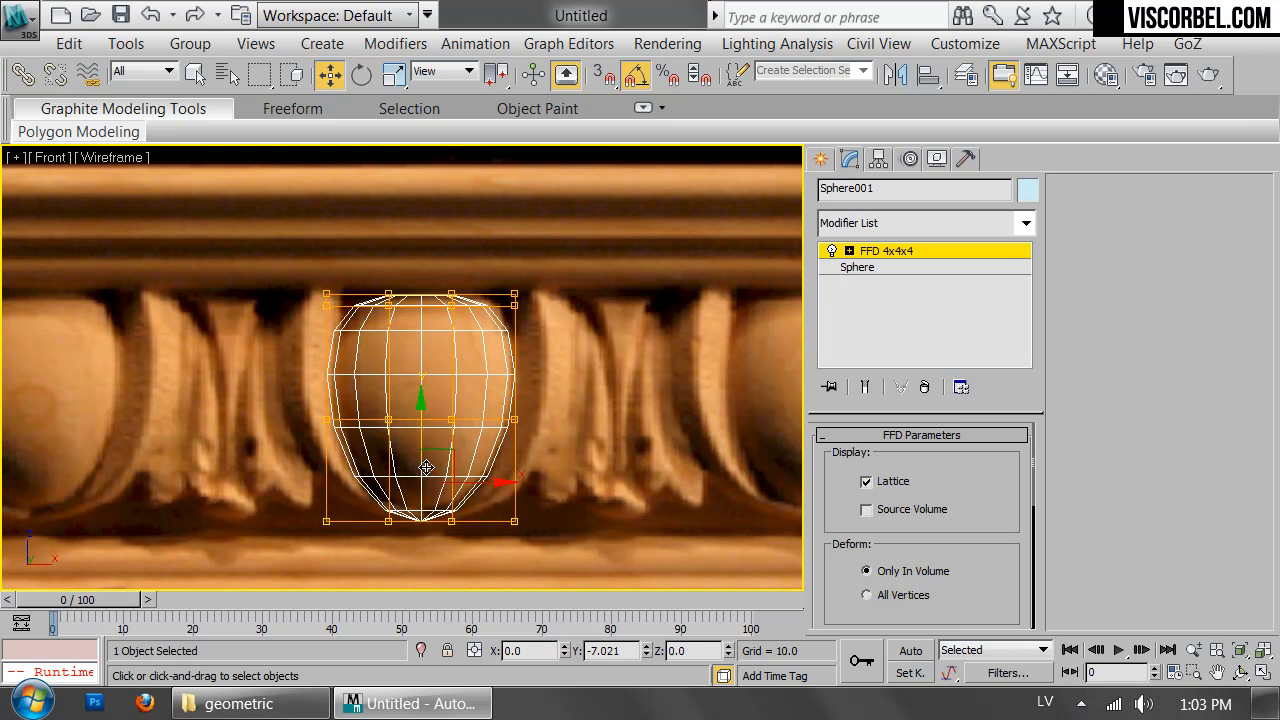
- Scale the top two rows of lattice control points slightly wider to broaden the egg's upper end
{"action": "left_click_drag", "start_coordinate": [640, 337], "coordinate": [545, 318]}
{"action": "key", "text": "r"}
{"action": "left_click_drag", "start_coordinate": [420, 296], "coordinate": [419, 238]}
{"action": "key", "text": "w"}
{"action": "key", "text": "1"}
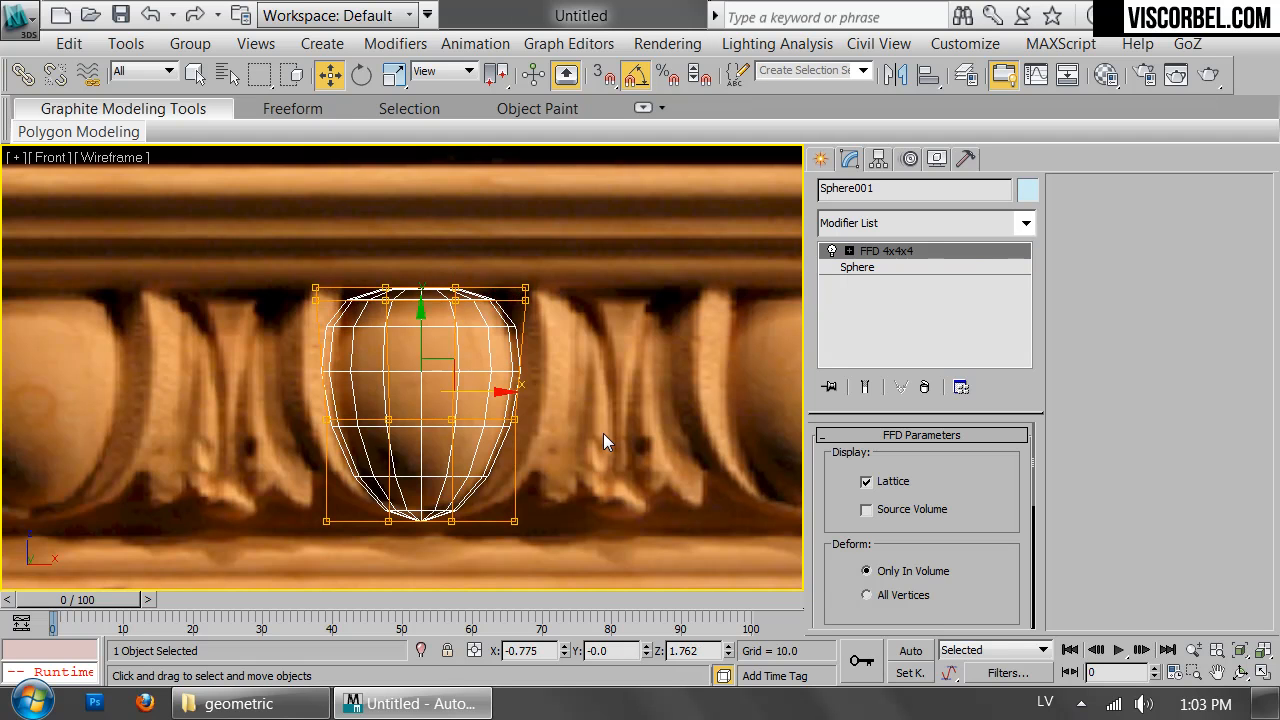
- Unhide the moulding and view it together with the egg from the Left view
{"action": "scroll", "coordinate": [603, 433], "scroll_direction": "down", "scroll_amount": 3}
{"action": "key", "text": "l"}
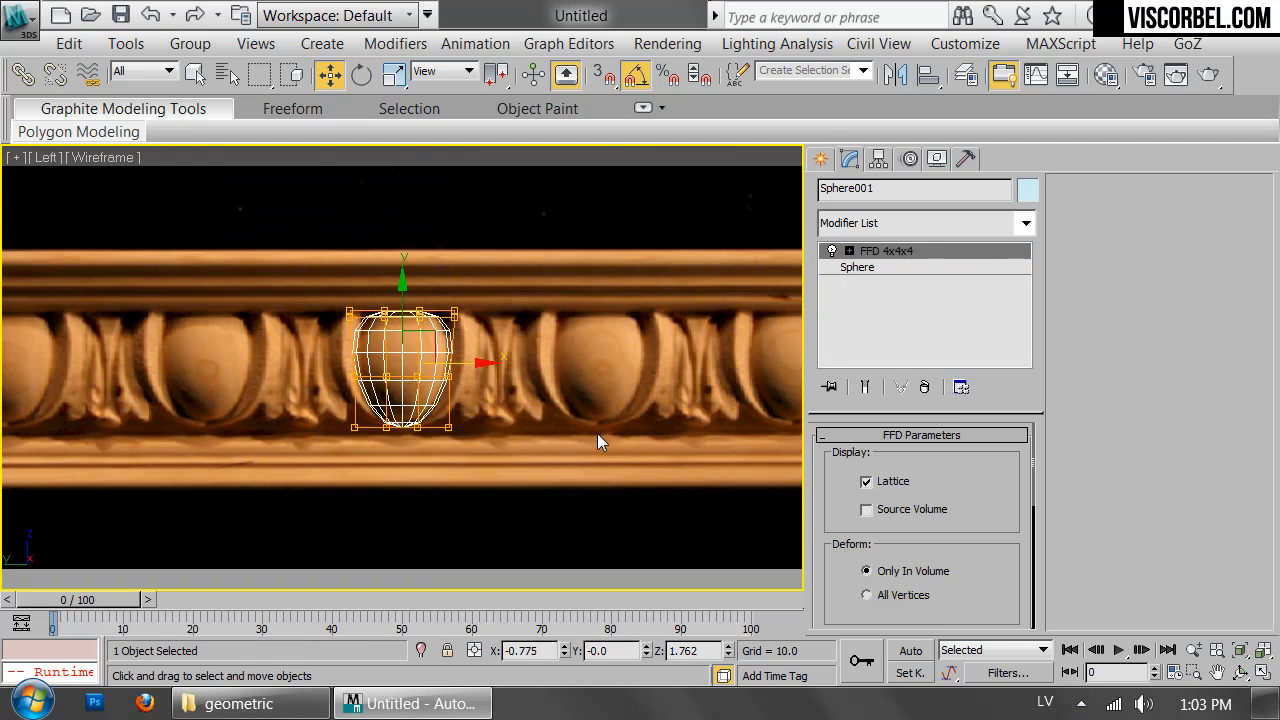
{"action": "key", "text": "z"}
{"action": "right_click", "coordinate": [585, 320]}
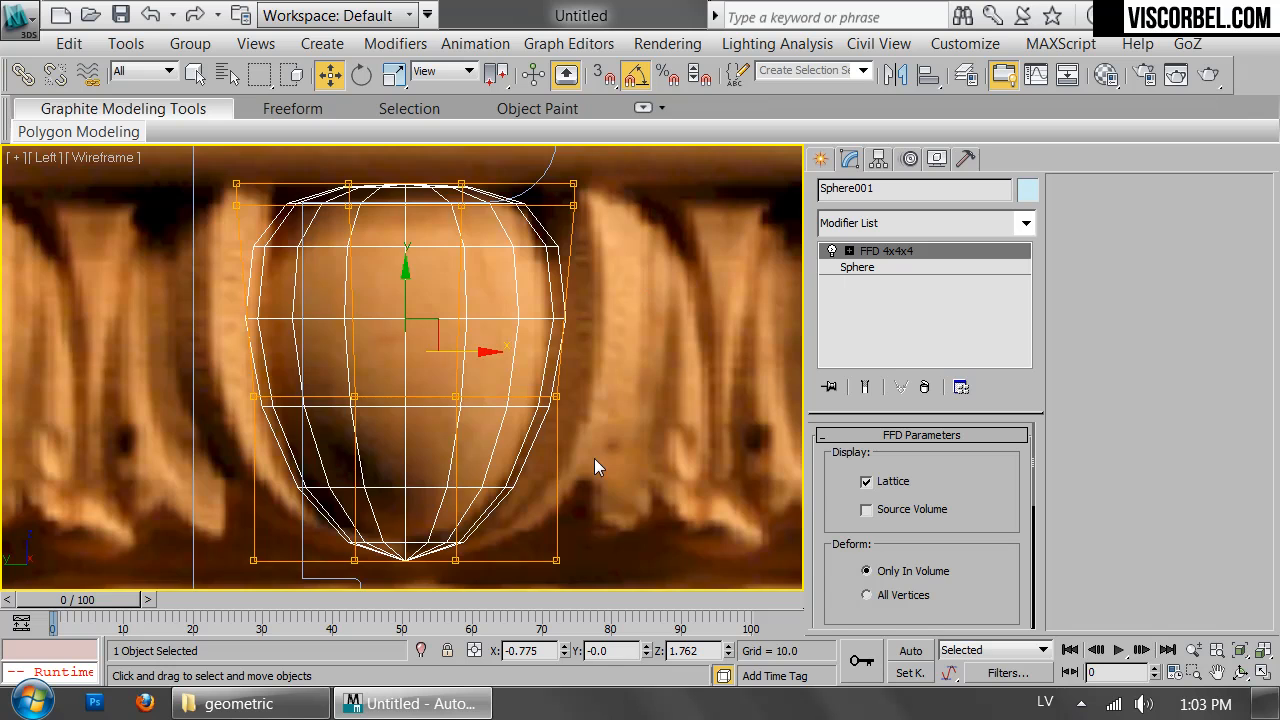
{"action": "scroll", "coordinate": [403, 346], "scroll_direction": "down", "scroll_amount": 3}
{"action": "key", "text": "1"}
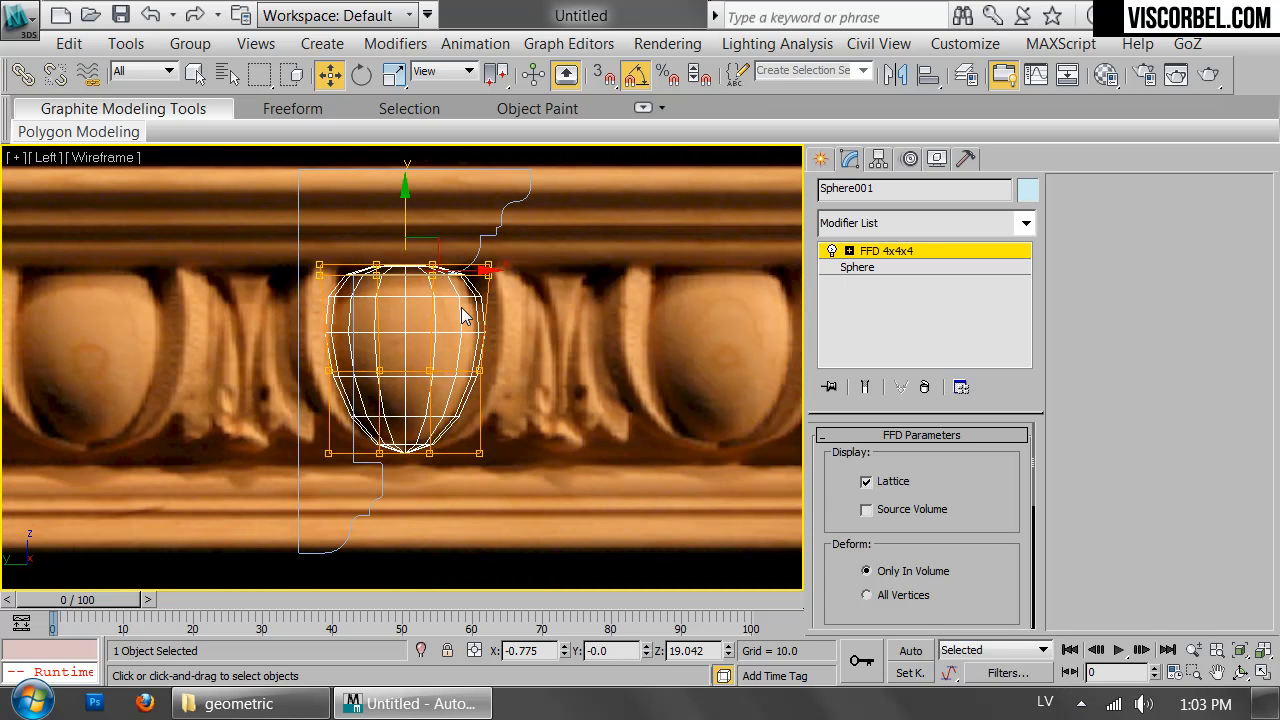
{"action": "key", "text": "1"}
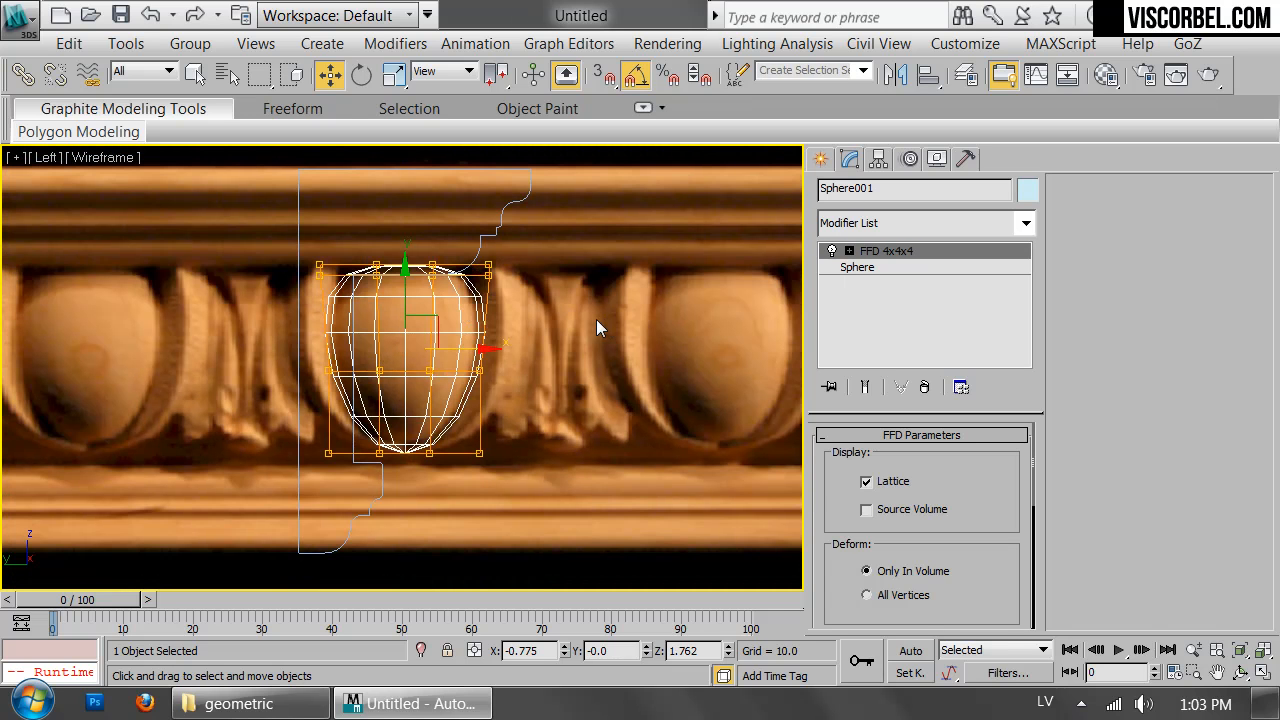
{"action": "left_click", "coordinate": [579, 325]}
{"action": "left_click", "coordinate": [411, 424]}
{"action": "scroll", "coordinate": [411, 424], "scroll_direction": "up", "scroll_amount": 3}
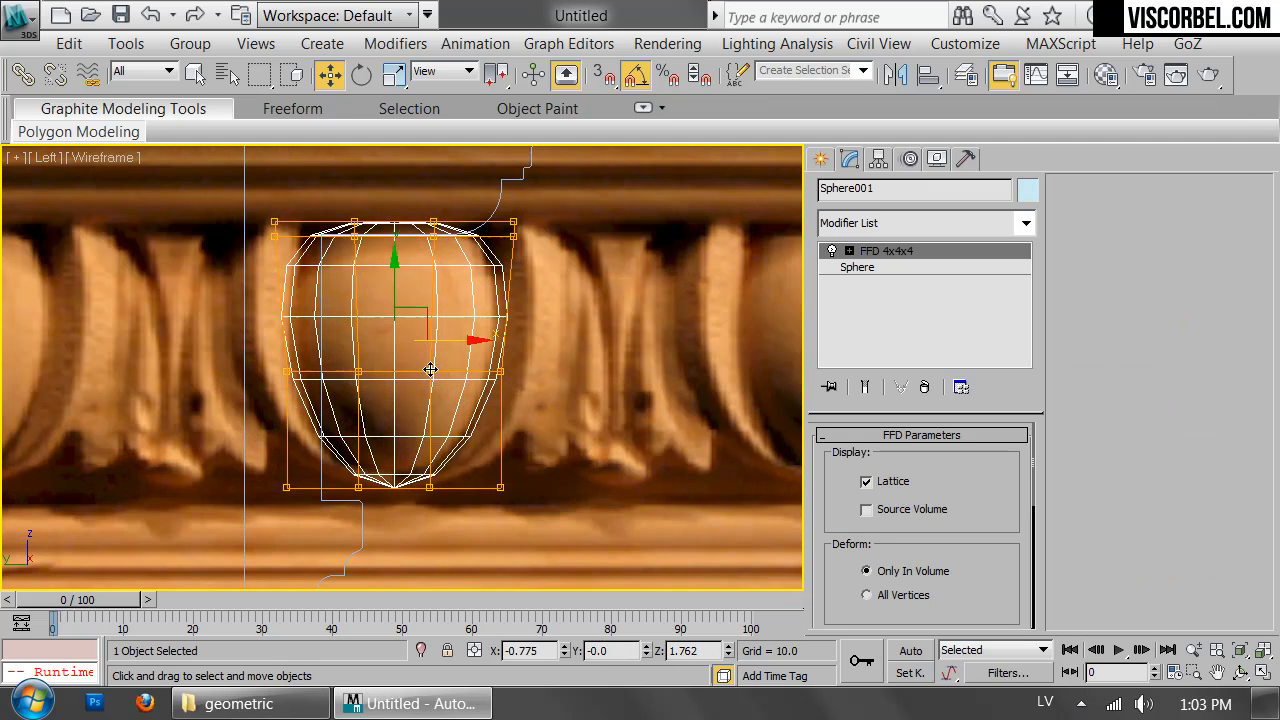
- Shift the bottom row of control points back toward the recess face, and move the top two rows back beneath the upper curve
{"action": "key", "text": "1"}
{"action": "left_click_drag", "start_coordinate": [522, 455], "coordinate": [453, 475]}
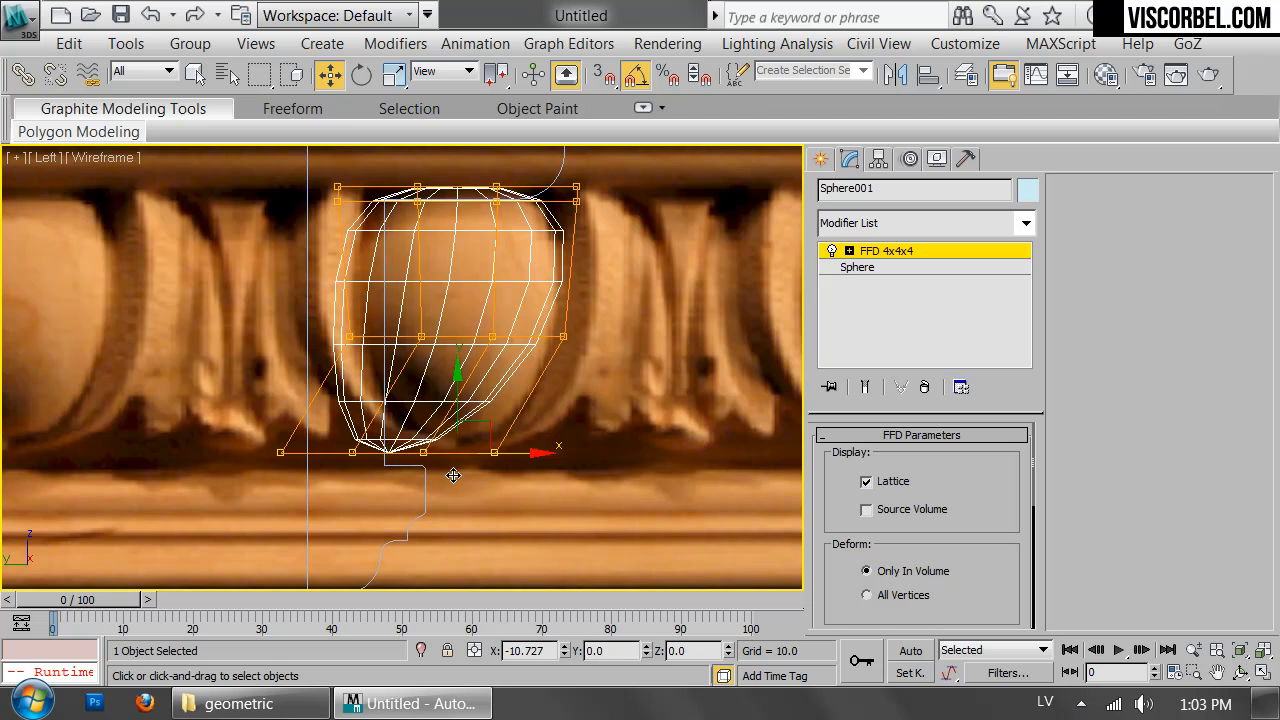
{"action": "middle_click_drag", "start_coordinate": [374, 192], "coordinate": [382, 324]}
{"action": "left_click_drag", "start_coordinate": [291, 271], "coordinate": [630, 352]}
{"action": "left_click_drag", "start_coordinate": [540, 328], "coordinate": [506, 334]}
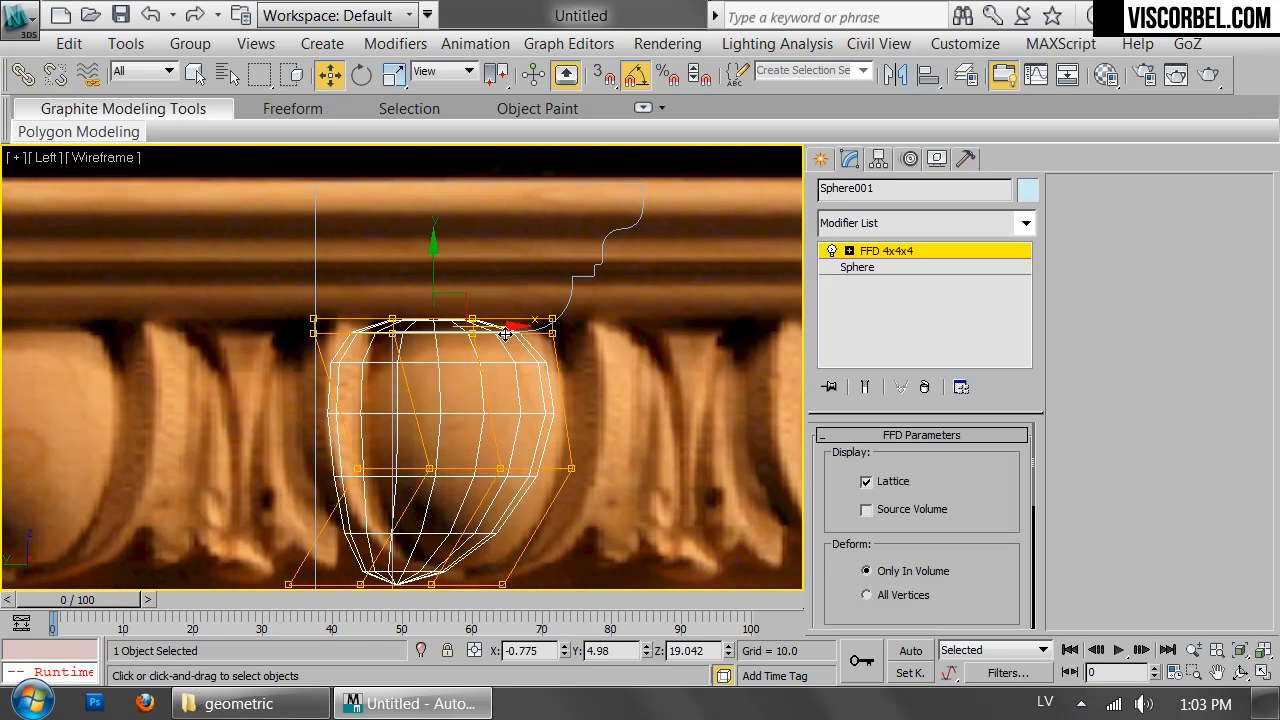
- Squeeze the two rear columns of lattice control points together to flatten the egg's back
{"action": "scroll", "coordinate": [505, 334], "scroll_direction": "down", "scroll_amount": 2}
{"action": "left_click_drag", "start_coordinate": [314, 242], "coordinate": [472, 540]}
{"action": "key", "text": "r"}
{"action": "left_click_drag", "start_coordinate": [505, 375], "coordinate": [280, 360]}
- Pull the front lattice columns back and adjust the upper front control points to reshape the egg's side profile
{"action": "left_click_drag", "start_coordinate": [518, 298], "coordinate": [693, 523]}
{"action": "key", "text": "w"}
{"action": "left_click_drag", "start_coordinate": [598, 366], "coordinate": [588, 366]}
{"action": "left_click_drag", "start_coordinate": [500, 234], "coordinate": [615, 311]}
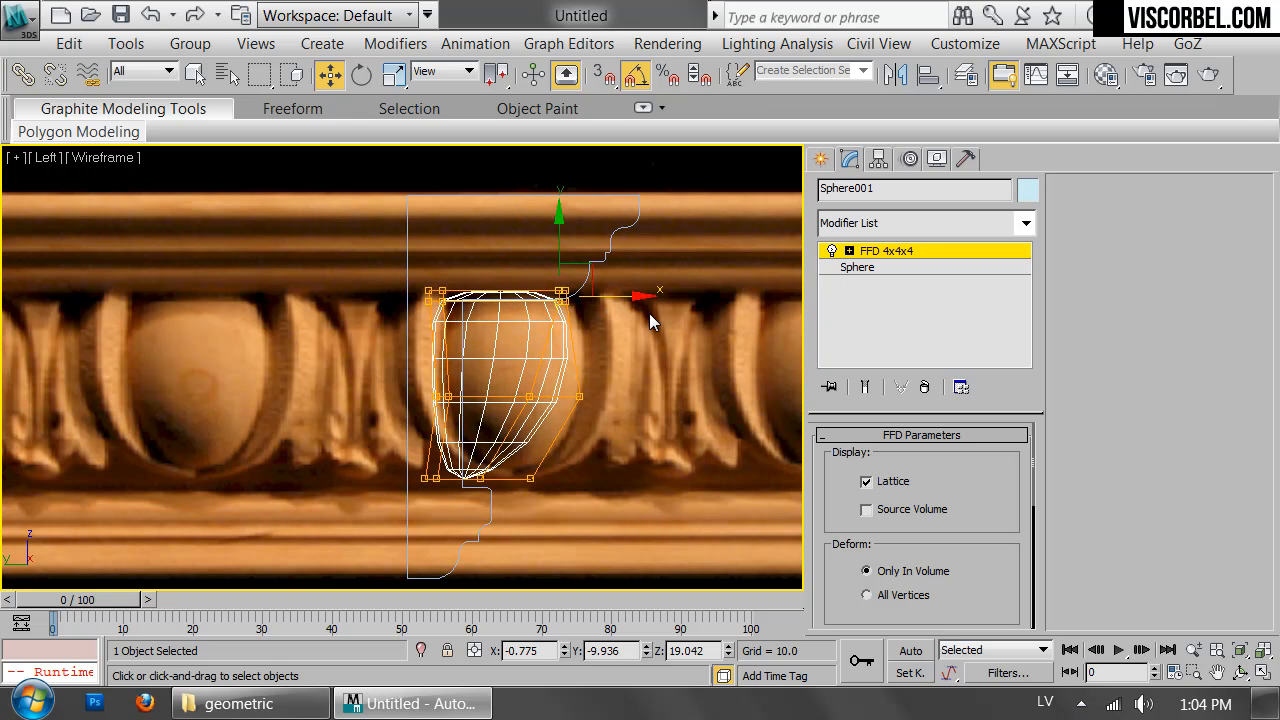
- Examine the egg's fit against the moulding in the shaded perspective and Left views
{"action": "key", "text": "p"}
{"action": "key", "text": "F3"}
{"action": "key", "text": "z"}
{"action": "scroll", "coordinate": [560, 343], "scroll_direction": "down", "scroll_amount": 4}
{"action": "mouse_move", "coordinate": [593, 338]}
{"action": "middle_mouse_down", "text": "alt"}
{"action": "mouse_move", "coordinate": [436, 293]}
{"action": "mouse_move", "coordinate": [409, 266]}
{"action": "mouse_move", "coordinate": [300, 309]}
{"action": "mouse_move", "coordinate": [303, 323]}
{"action": "mouse_move", "coordinate": [406, 331]}
{"action": "middle_mouse_up", "text": "alt"}
{"action": "scroll", "coordinate": [406, 331], "scroll_direction": "up", "scroll_amount": 2}
{"action": "key", "text": "l"}
{"action": "key", "text": "z"}
{"action": "key", "text": "F3"}
- Move the upper front lattice points and the lower front ones further back so the egg protrudes less
{"action": "scroll", "coordinate": [483, 422], "scroll_direction": "down", "scroll_amount": 2}
{"action": "scroll", "coordinate": [483, 430], "scroll_direction": "down", "scroll_amount": 2}
{"action": "key", "text": "ctrl+b"}
{"action": "key", "text": "1"}
{"action": "left_click_drag", "start_coordinate": [465, 259], "coordinate": [620, 426]}
{"action": "left_click_drag", "start_coordinate": [545, 338], "coordinate": [530, 336]}
{"action": "left_click_drag", "start_coordinate": [470, 381], "coordinate": [499, 418]}
{"action": "left_click_drag", "start_coordinate": [470, 459], "coordinate": [514, 489]}
{"action": "left_click_drag", "start_coordinate": [539, 447], "coordinate": [522, 433]}
{"action": "key", "text": "1"}
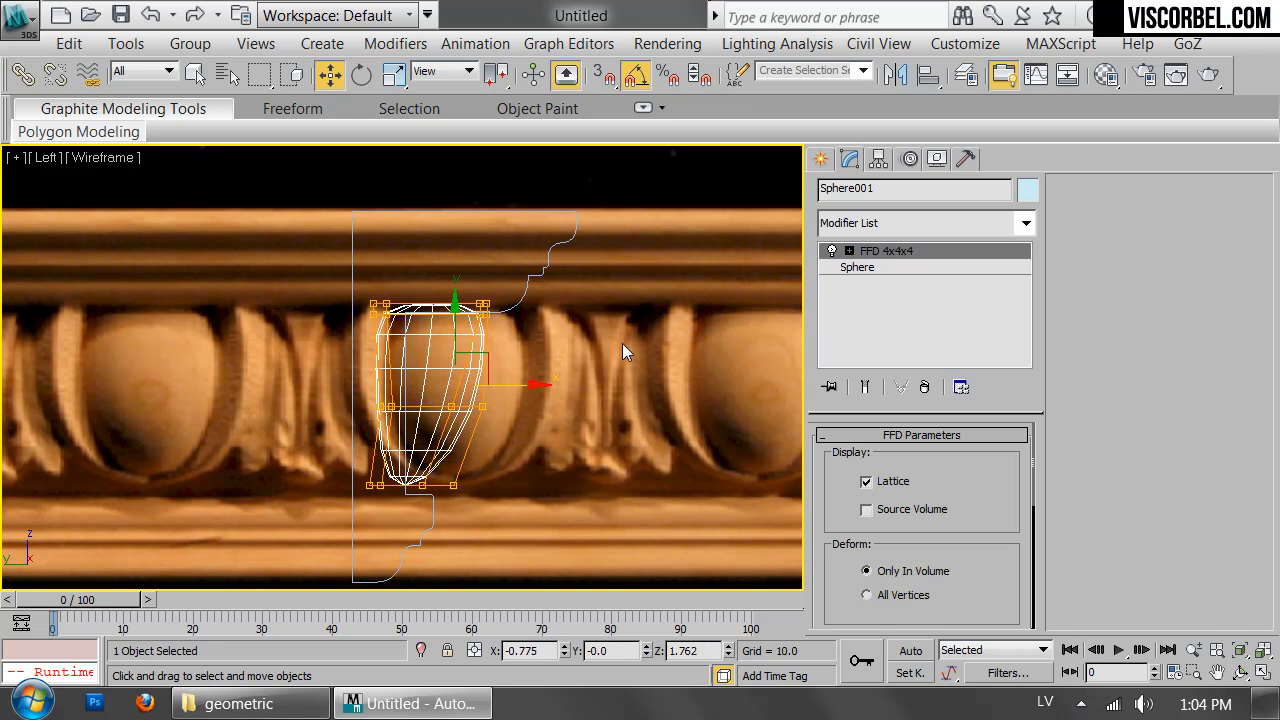
- Move the upper projecting vertices of the moulding's profile spline back to reduce its overhang above the egg
{"action": "left_click", "coordinate": [717, 314]}
{"action": "key", "text": "p"}
{"action": "key", "text": "F3"}
{"action": "mouse_move", "coordinate": [638, 392]}
{"action": "middle_mouse_down"}
{"action": "mouse_move", "coordinate": [475, 340]}
{"action": "mouse_move", "coordinate": [429, 388]}
{"action": "mouse_move", "coordinate": [445, 243]}
{"action": "mouse_move", "coordinate": [417, 357]}
{"action": "mouse_move", "coordinate": [480, 340]}
{"action": "middle_mouse_up"}
{"action": "scroll", "coordinate": [589, 371], "scroll_direction": "down", "scroll_amount": 4}
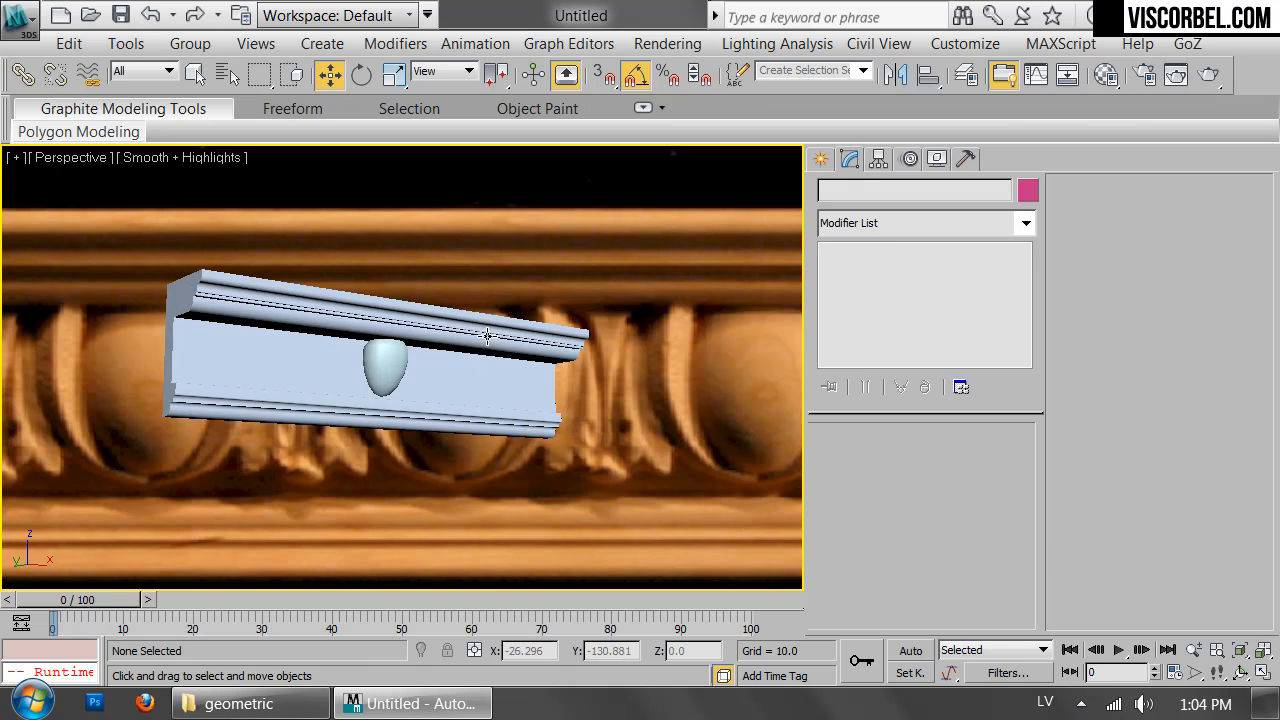
{"action": "left_click", "coordinate": [486, 334]}
{"action": "key", "text": "l"}
{"action": "key", "text": "F3"}
{"action": "left_click", "coordinate": [845, 268]}
{"action": "key", "text": "1"}
{"action": "left_click_drag", "start_coordinate": [423, 313], "coordinate": [425, 308]}
{"action": "left_click_drag", "start_coordinate": [562, 193], "coordinate": [541, 188]}
{"action": "key", "text": "1"}
{"action": "left_click", "coordinate": [564, 330]}
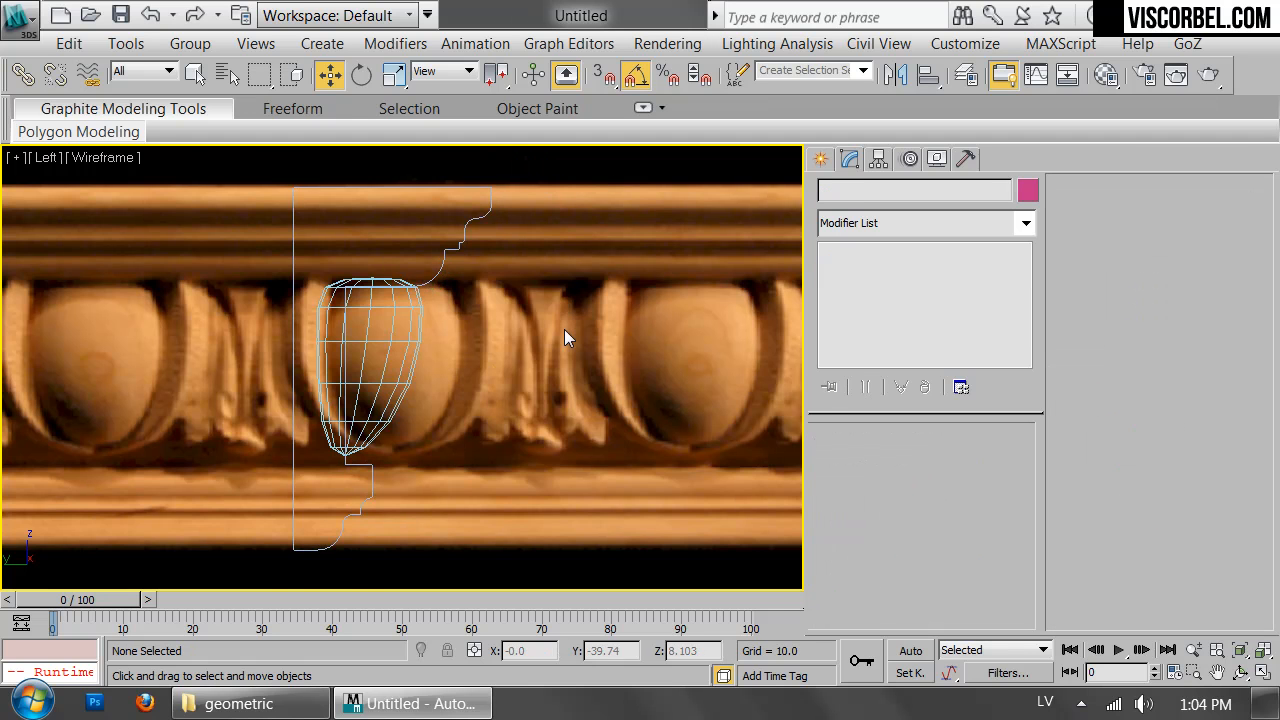
- Increase the segment count of the egg's base sphere beneath the FFD modifier for a smoother mesh
{"action": "key", "text": "p"}
{"action": "key", "text": "F3"}
{"action": "mouse_move", "coordinate": [520, 410]}
{"action": "middle_mouse_down", "text": "alt"}
{"action": "mouse_move", "coordinate": [426, 418]}
{"action": "mouse_move", "coordinate": [469, 409]}
{"action": "mouse_move", "coordinate": [443, 366]}
{"action": "mouse_move", "coordinate": [438, 412]}
{"action": "middle_mouse_up", "text": "alt"}
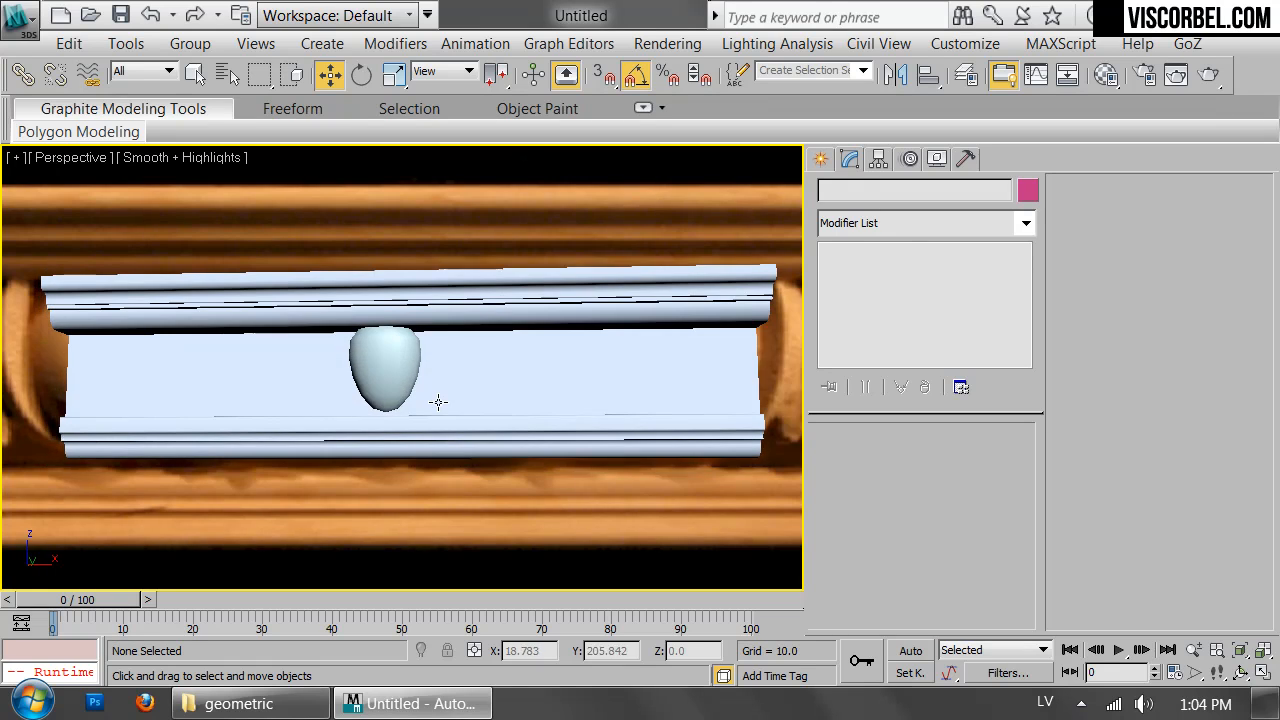
{"action": "left_click", "coordinate": [388, 355]}
{"action": "key", "text": "f"}
{"action": "key", "text": "F3"}
{"action": "key", "text": "z"}
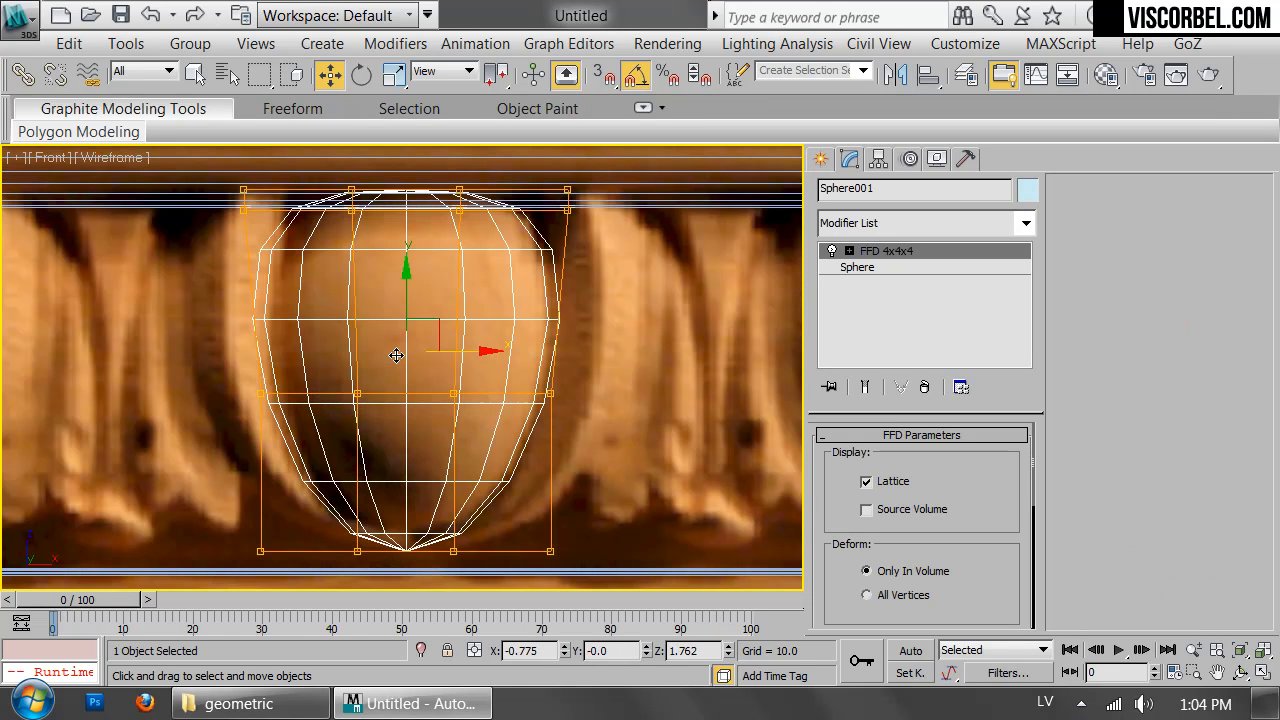
{"action": "left_click", "coordinate": [866, 267]}
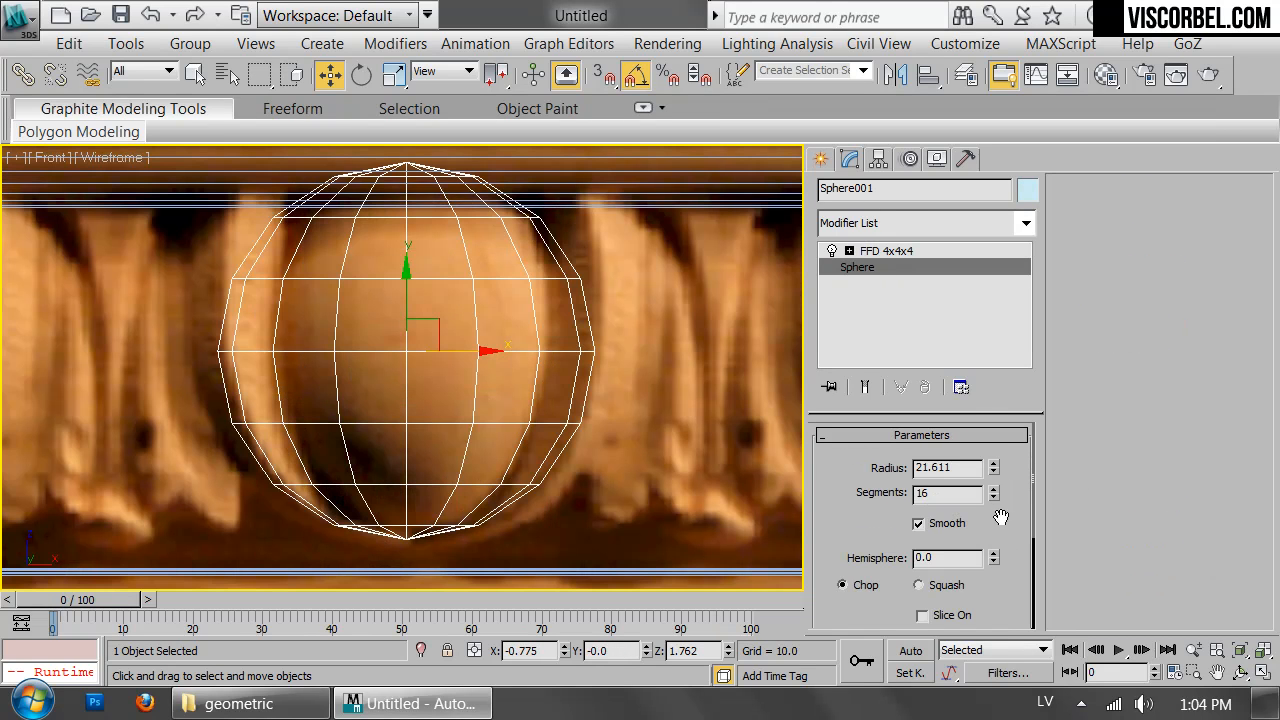
{"action": "left_click", "coordinate": [993, 488]}
{"action": "left_click", "coordinate": [993, 488]}
{"action": "left_click", "coordinate": [993, 488]}
{"action": "left_click", "coordinate": [993, 488]}
{"action": "left_click", "coordinate": [993, 488]}
{"action": "left_click", "coordinate": [993, 488]}
{"action": "left_click", "coordinate": [993, 488]}
{"action": "left_click", "coordinate": [993, 488]}
{"action": "left_click", "coordinate": [674, 403]}
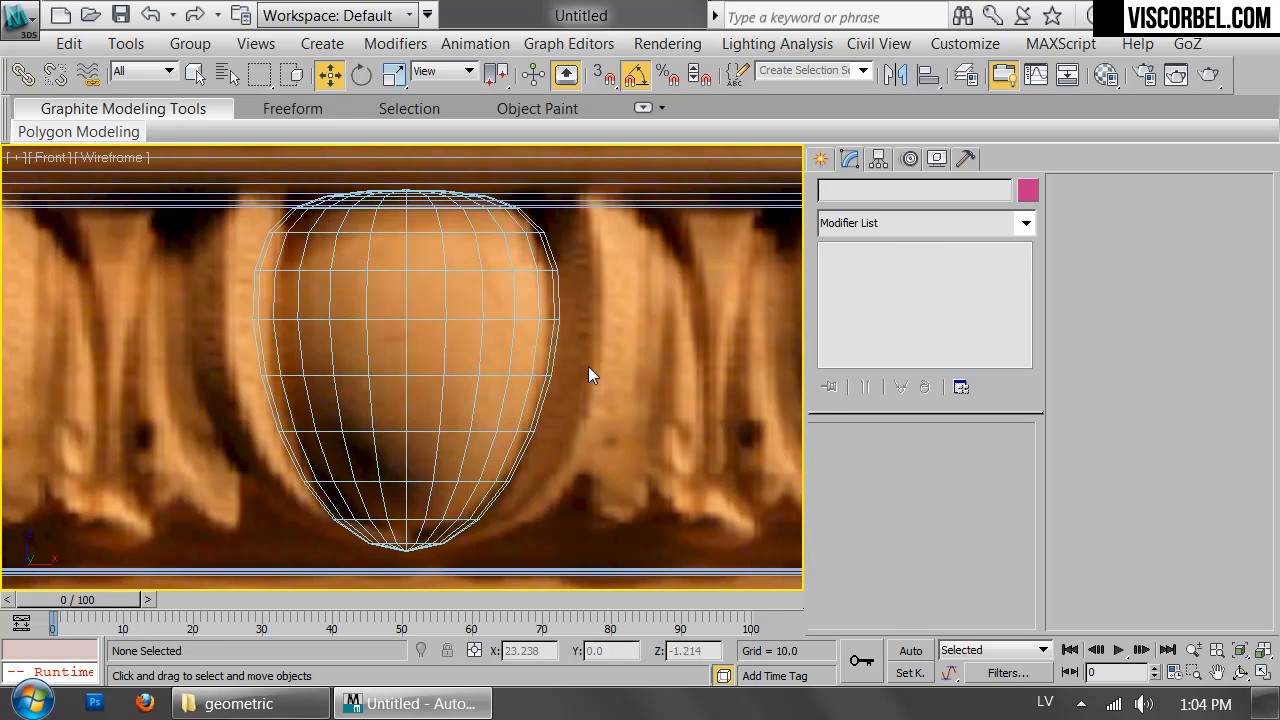
- Examine the egg on the moulding in shaded and wireframe front views against the reference pattern
{"action": "scroll", "coordinate": [559, 352], "scroll_direction": "down", "scroll_amount": 3}
{"action": "key", "text": "F3"}
{"action": "left_click", "coordinate": [491, 369]}
{"action": "scroll", "coordinate": [543, 373], "scroll_direction": "down", "scroll_amount": 4}
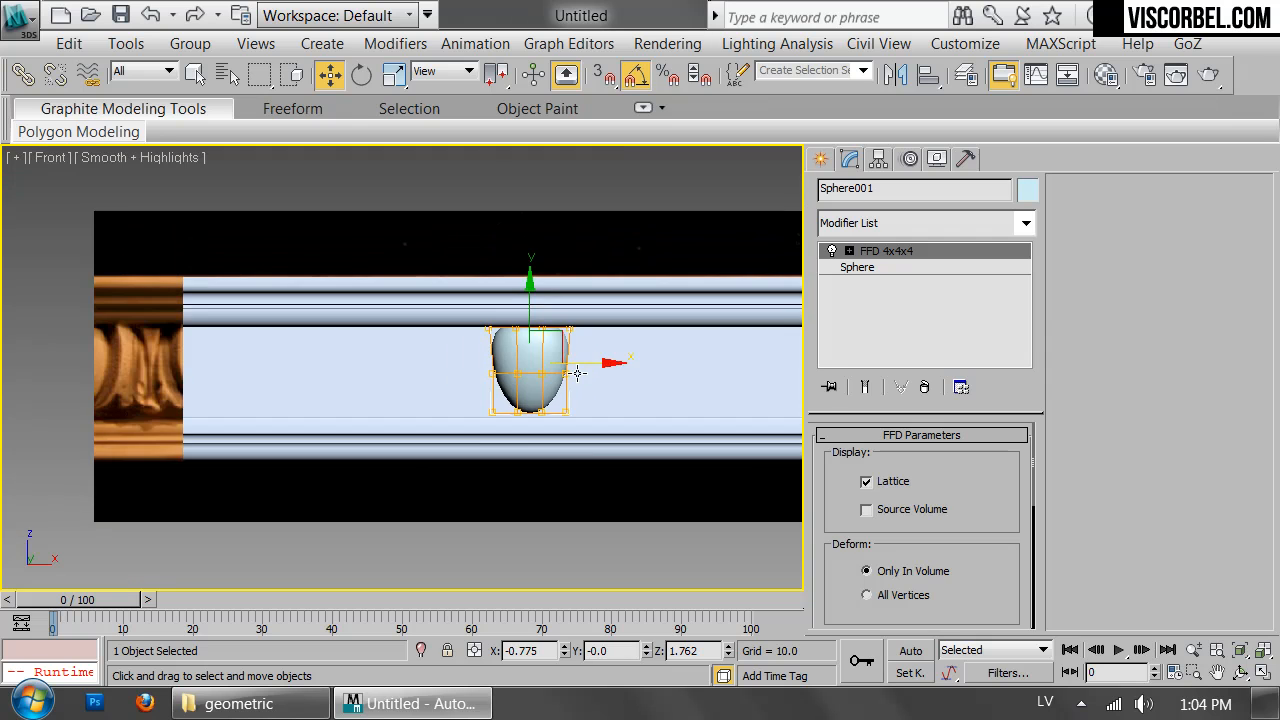
{"action": "left_click", "coordinate": [587, 536]}
{"action": "key", "text": "F3"}
{"action": "scroll", "coordinate": [525, 390], "scroll_direction": "up", "scroll_amount": 5}
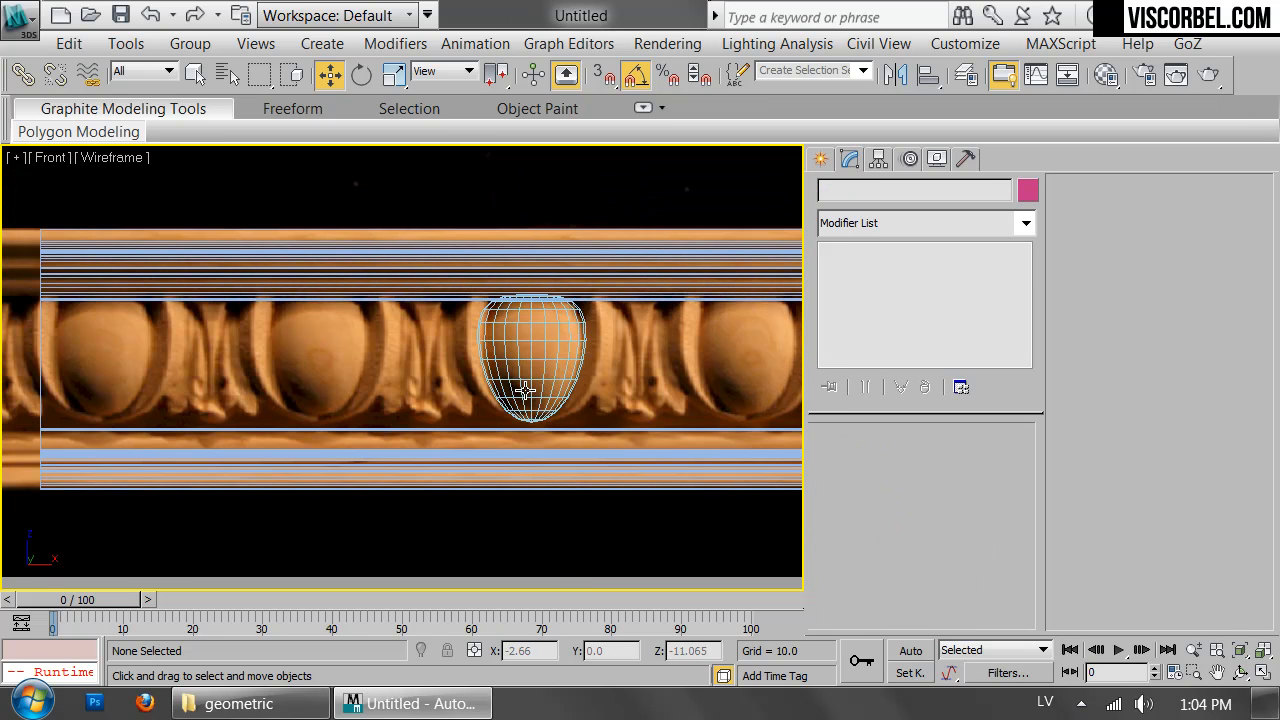
{"action": "scroll", "coordinate": [380, 300], "scroll_direction": "down", "scroll_amount": 5}
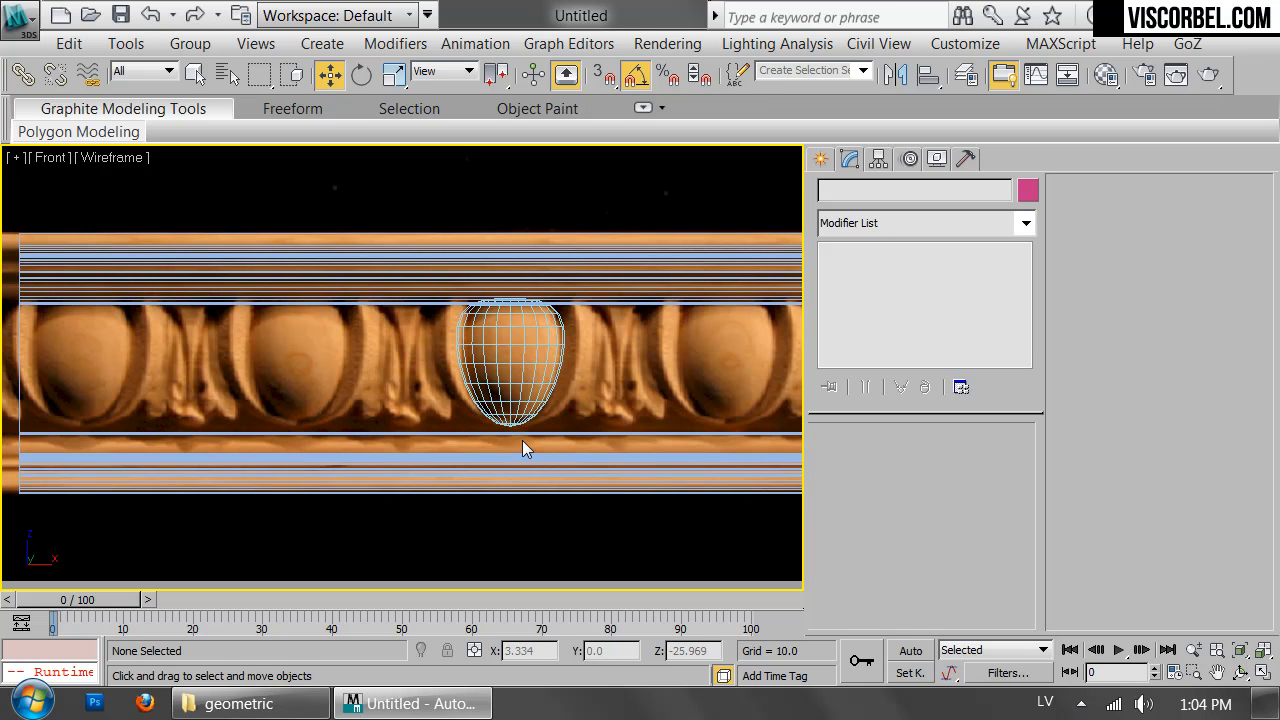
- Begin a line in the front view tracing the outer edge of the egg's surrounding rim, from the moulding's overhang to below the egg's tip
{"action": "scroll", "coordinate": [475, 360], "scroll_direction": "up", "scroll_amount": 3}
{"action": "right_click", "coordinate": [498, 318]}
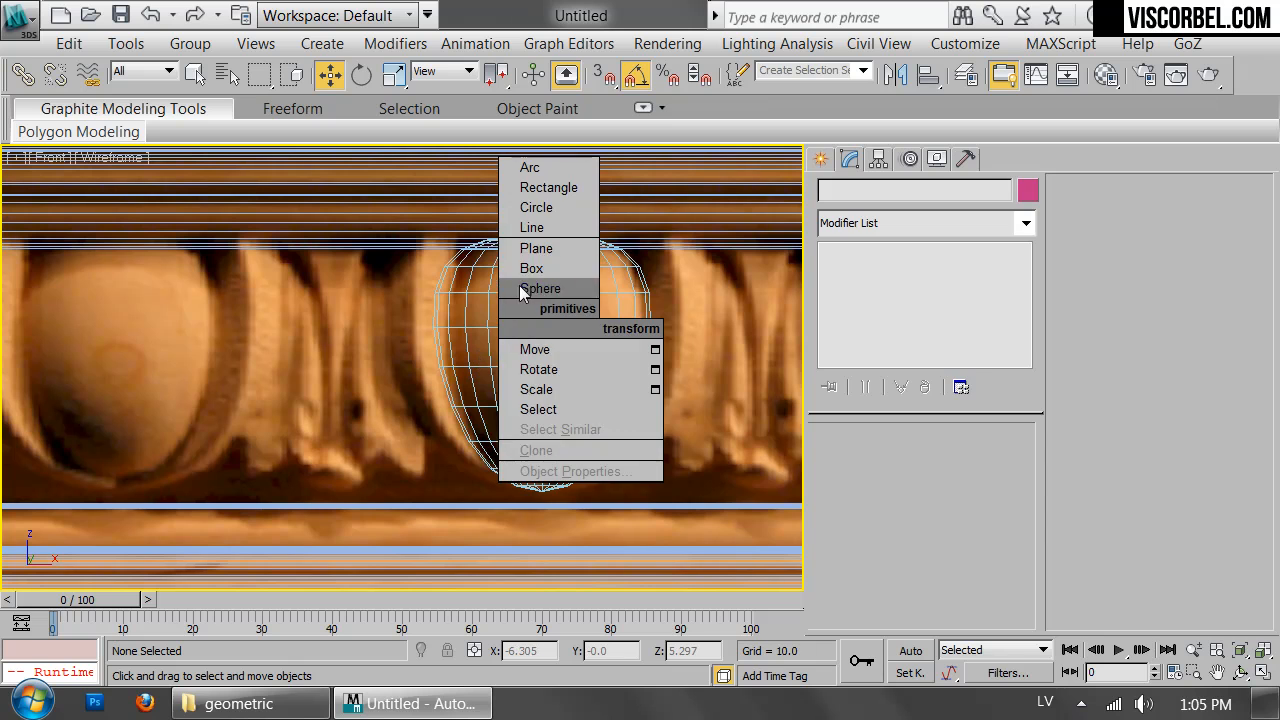
{"action": "left_click", "coordinate": [531, 228]}
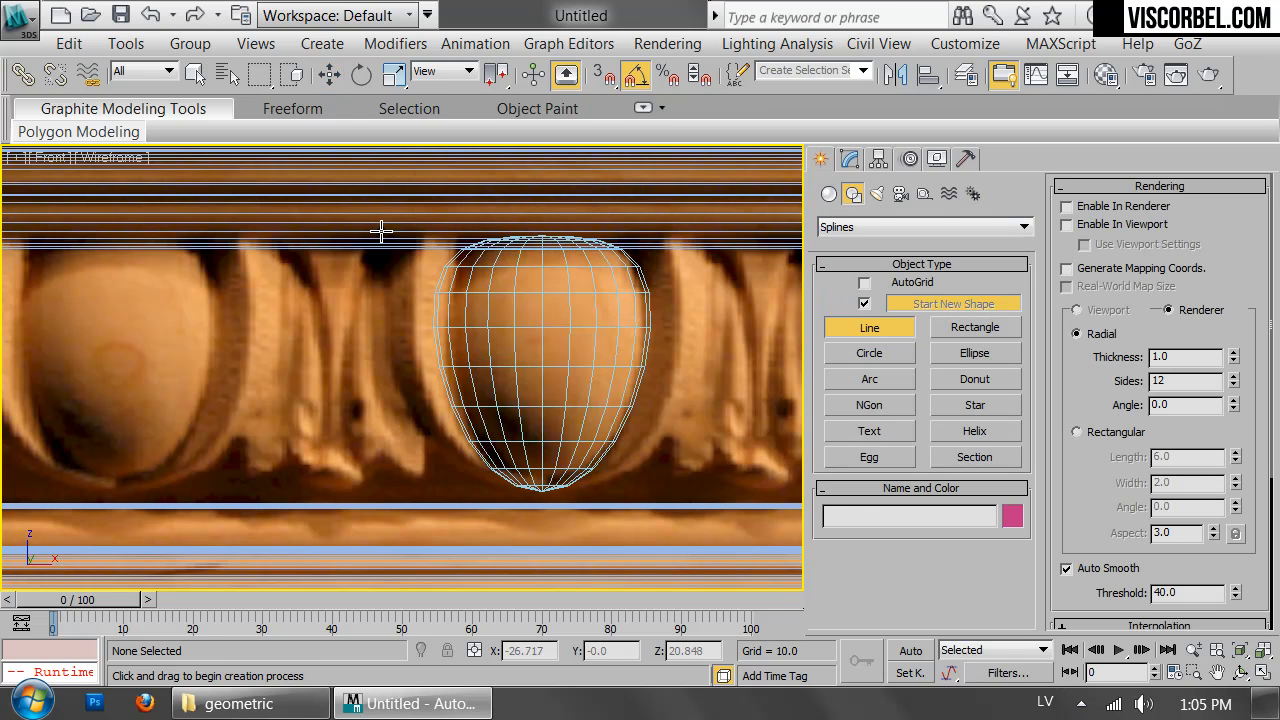
{"action": "left_click", "coordinate": [383, 233]}
{"action": "left_click", "coordinate": [384, 332]}
{"action": "left_click", "coordinate": [408, 412]}
{"action": "left_click", "coordinate": [460, 477]}
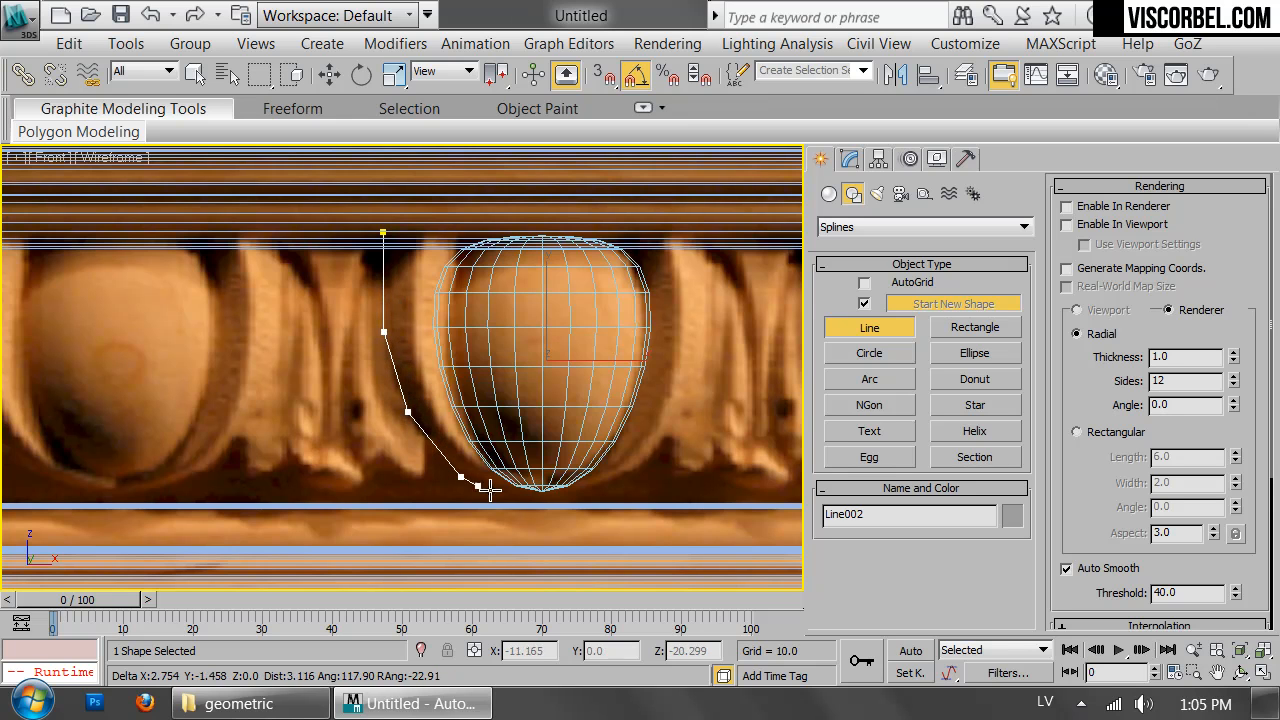
{"action": "left_click", "coordinate": [544, 504]}
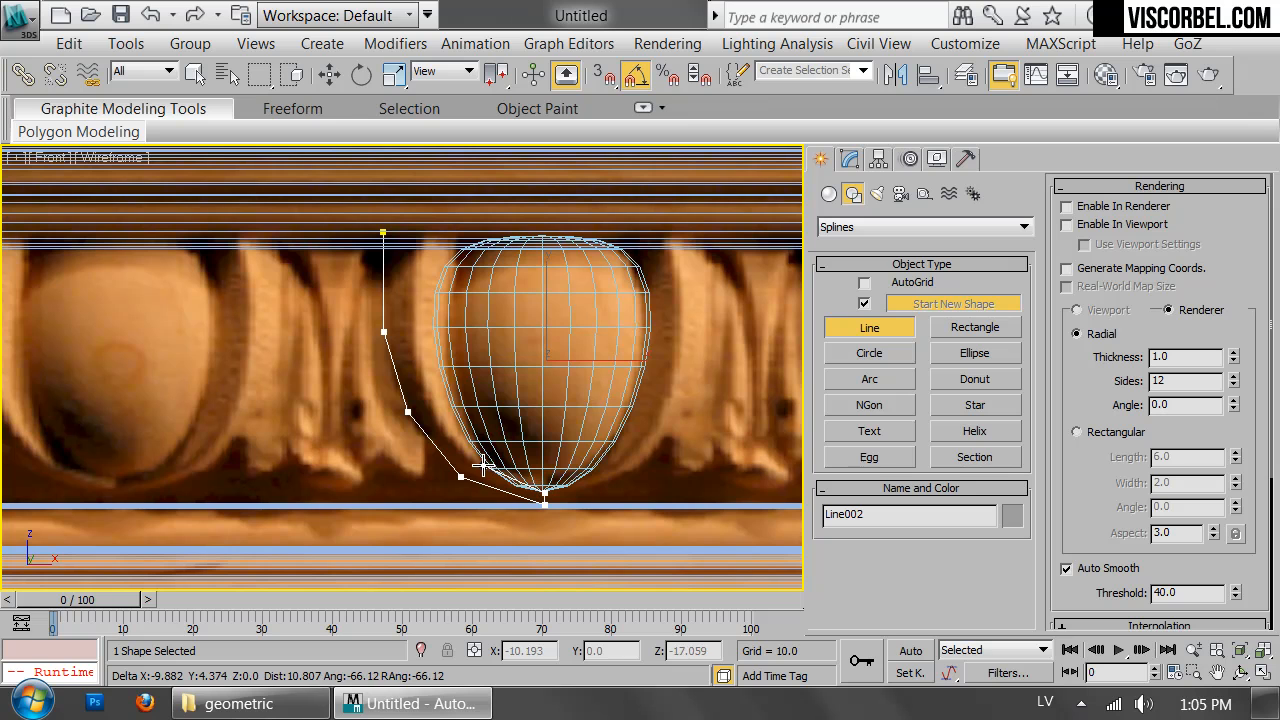
- Trace the rim's inner edge back up along the egg's side and close the spline at its starting point
{"action": "left_click", "coordinate": [484, 466]}
{"action": "left_click", "coordinate": [451, 401]}
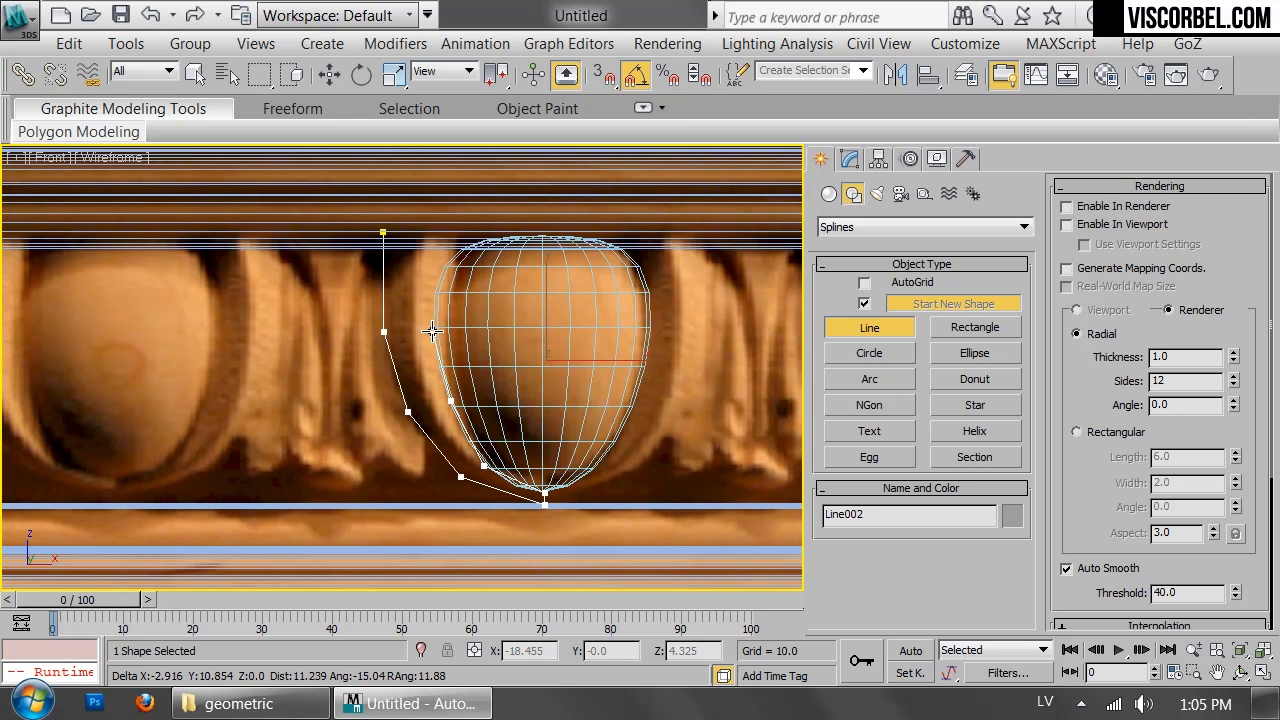
{"action": "left_click", "coordinate": [433, 329]}
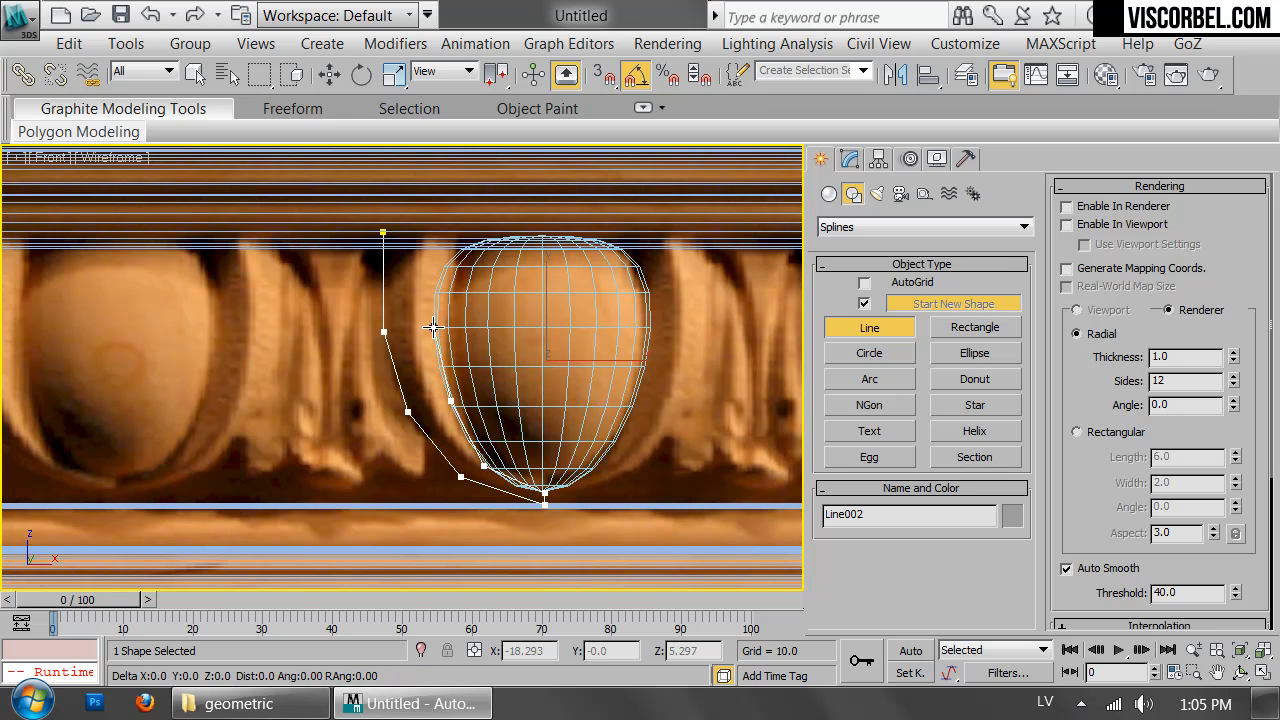
{"action": "left_click", "coordinate": [447, 234]}
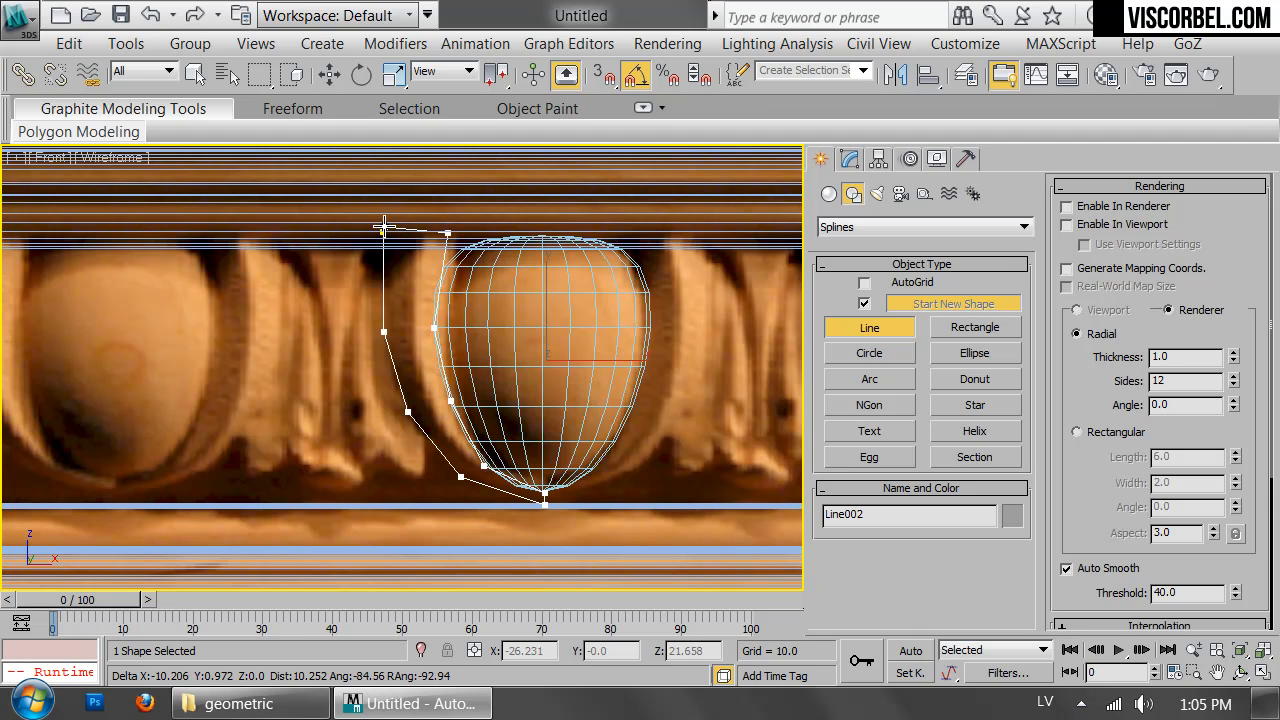
{"action": "left_click", "coordinate": [381, 234]}
{"action": "left_click", "coordinate": [623, 429]}
{"action": "right_click", "coordinate": [560, 360]}
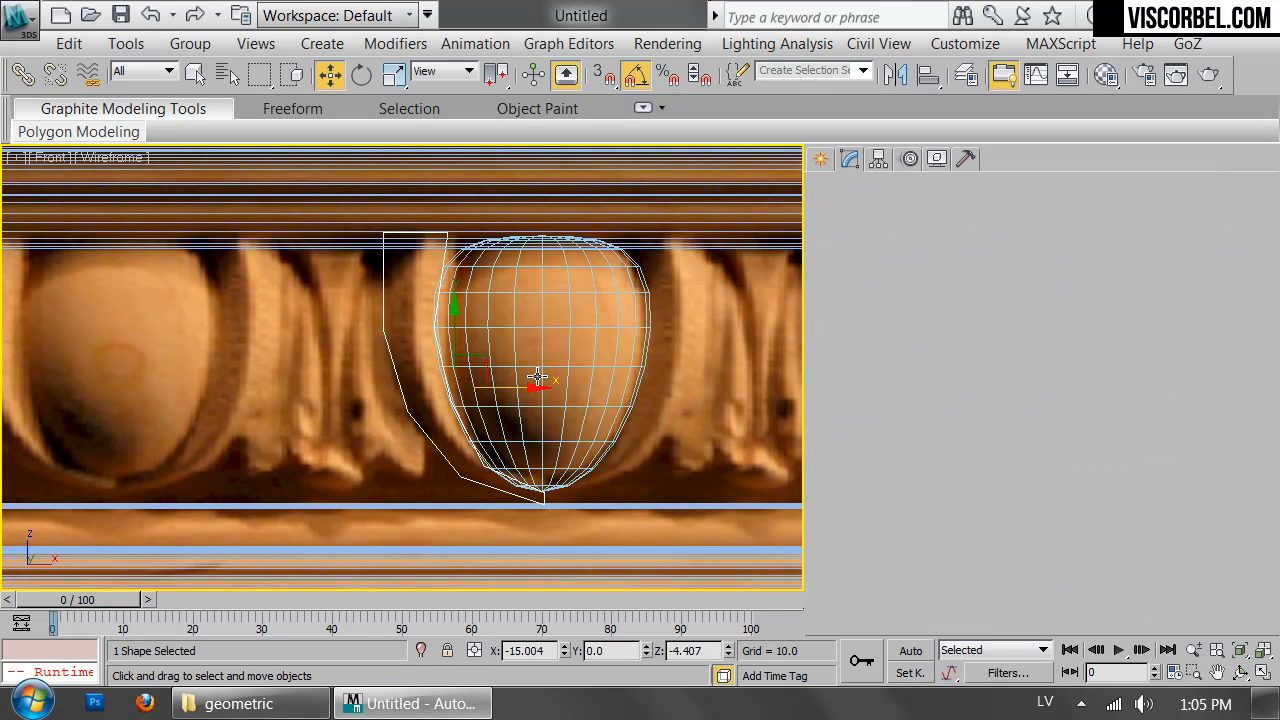
- Convert the closed rim outline to an editable poly
{"action": "right_click", "coordinate": [576, 338]}
{"action": "mouse_move", "coordinate": [617, 556]}
{"action": "left_click", "coordinate": [868, 601]}
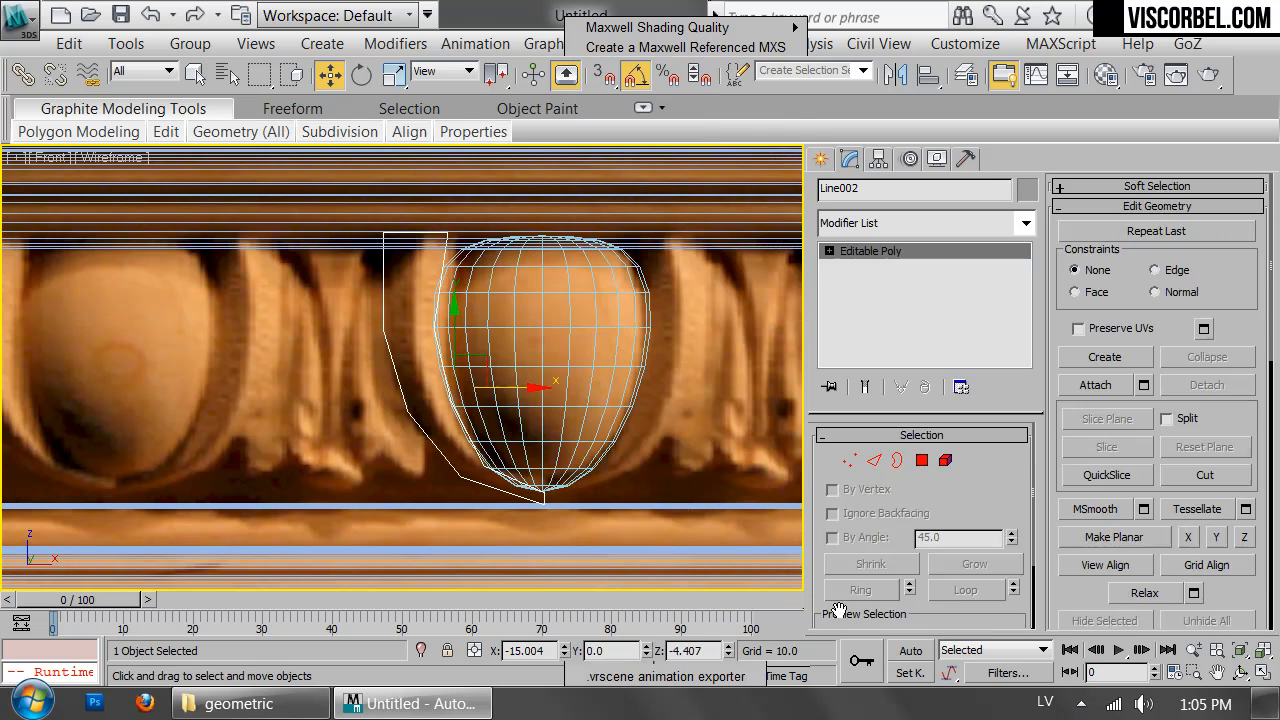
- Connect the opposite vertex pairs across the rim polygon to divide it into segments along its curve
{"action": "left_click_drag", "start_coordinate": [341, 318], "coordinate": [524, 368]}
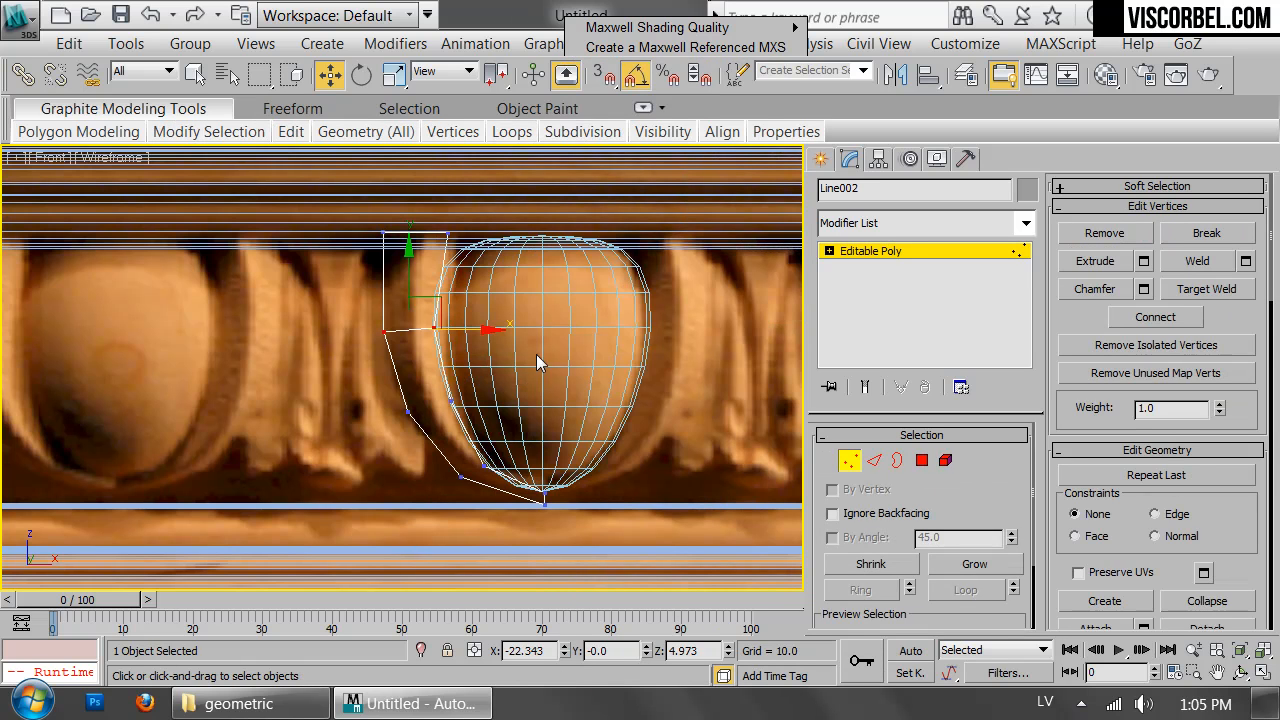
{"action": "left_click_drag", "start_coordinate": [445, 427], "coordinate": [476, 447]}
{"action": "right_click", "coordinate": [475, 360]}
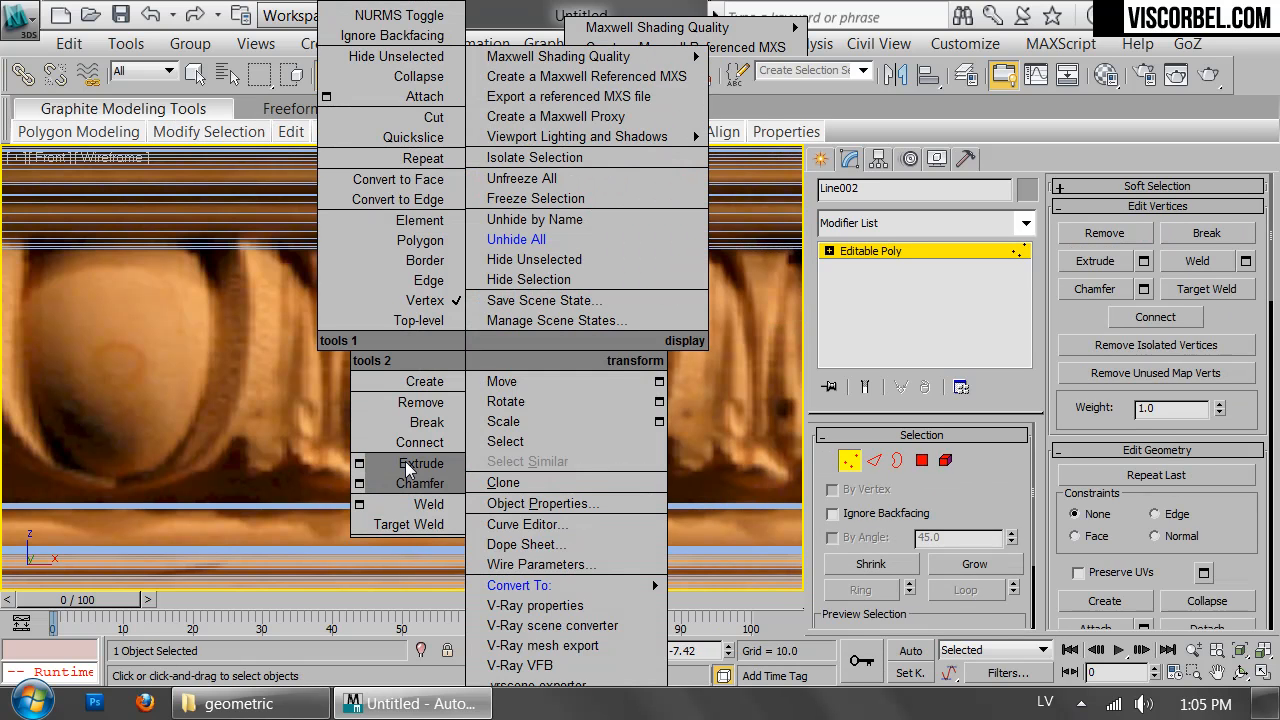
{"action": "left_click", "coordinate": [414, 447]}
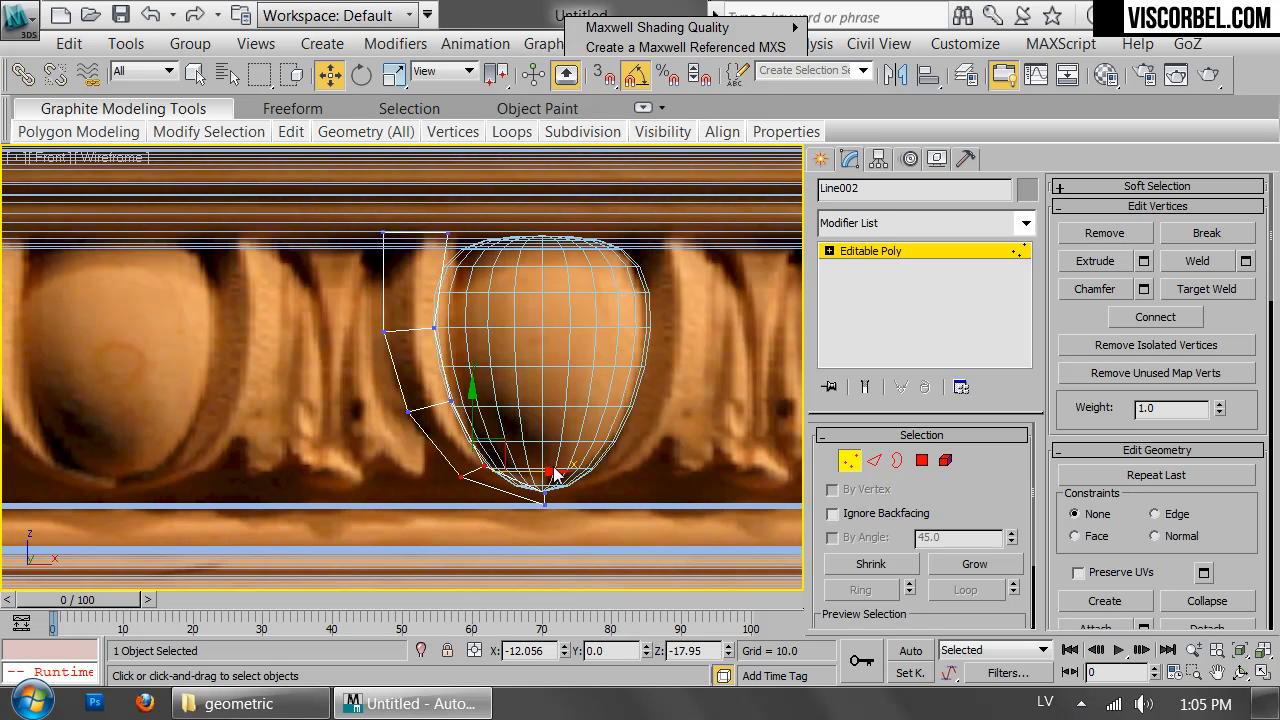
{"action": "scroll", "coordinate": [563, 423], "scroll_direction": "up", "scroll_amount": 3}
{"action": "key", "text": "2"}
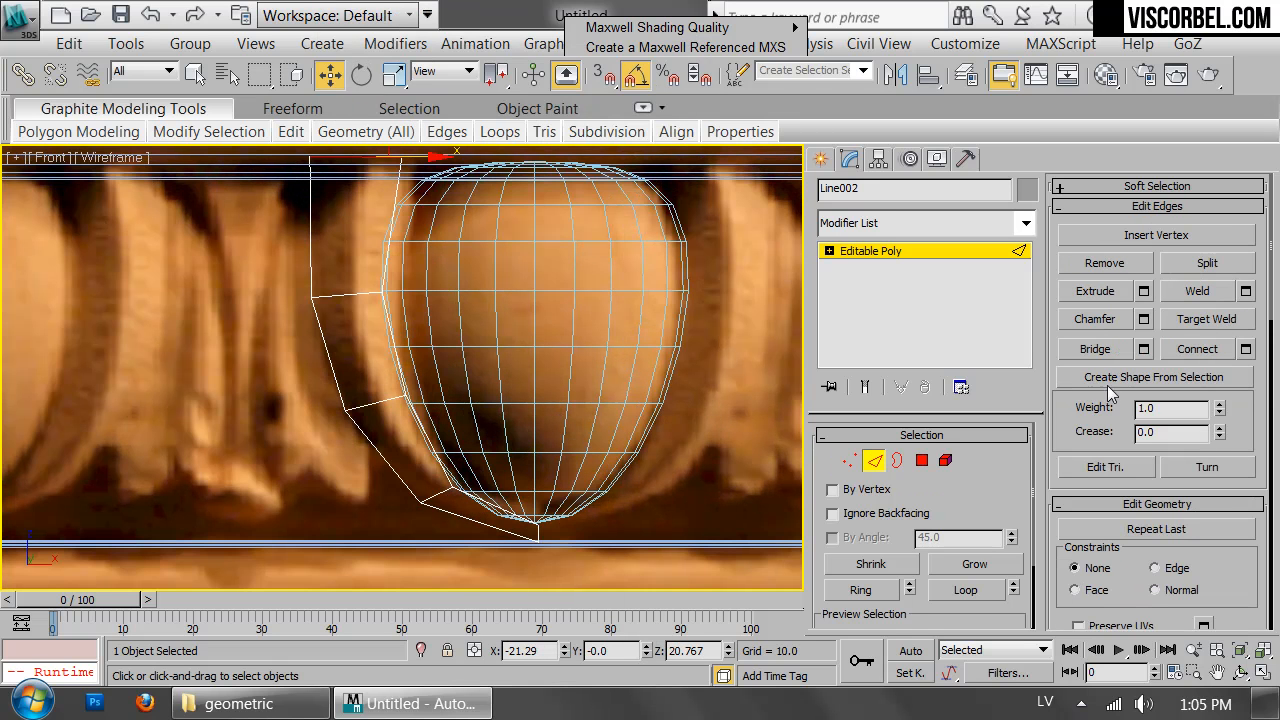
{"action": "scroll", "coordinate": [478, 435], "scroll_direction": "down", "scroll_amount": 3}
{"action": "key", "text": "2"}
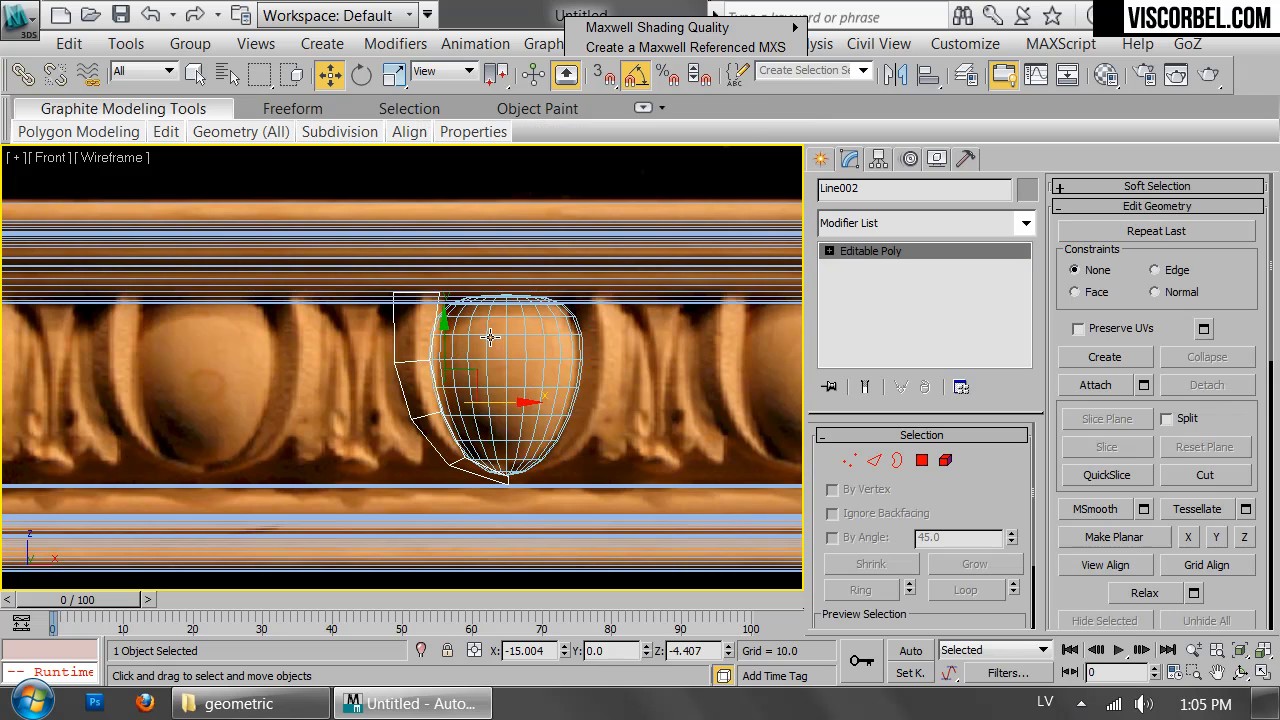
- Move the rim strip's lower vertices back towards the moulding in perspective so they follow the egg's curvature
{"action": "key", "text": "p"}
{"action": "key", "text": "F3"}
{"action": "middle_click_drag", "start_coordinate": [374, 334], "coordinate": [443, 229], "text": "alt"}
{"action": "key", "text": "1"}
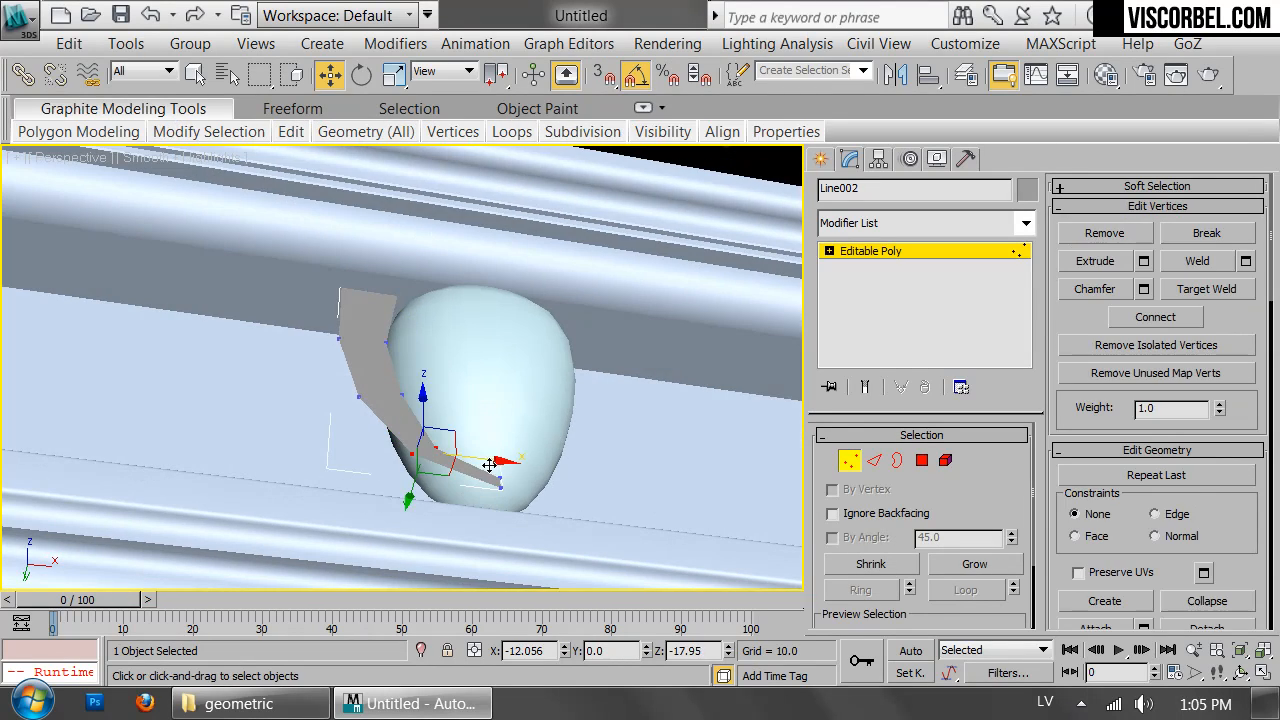
{"action": "middle_click_drag", "start_coordinate": [519, 521], "coordinate": [474, 432], "text": "alt"}
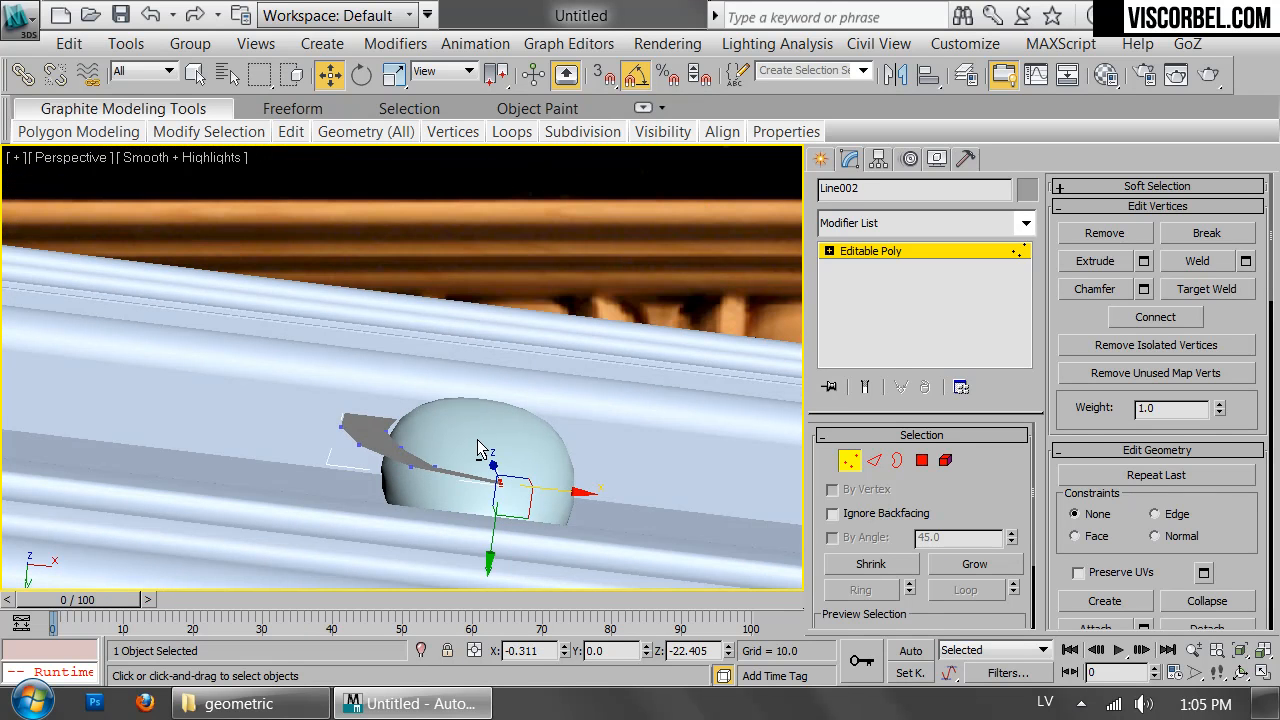
{"action": "left_click_drag", "start_coordinate": [492, 523], "coordinate": [489, 563]}
{"action": "middle_click_drag", "start_coordinate": [489, 563], "coordinate": [460, 545], "text": "alt"}
{"action": "left_click", "coordinate": [503, 497]}
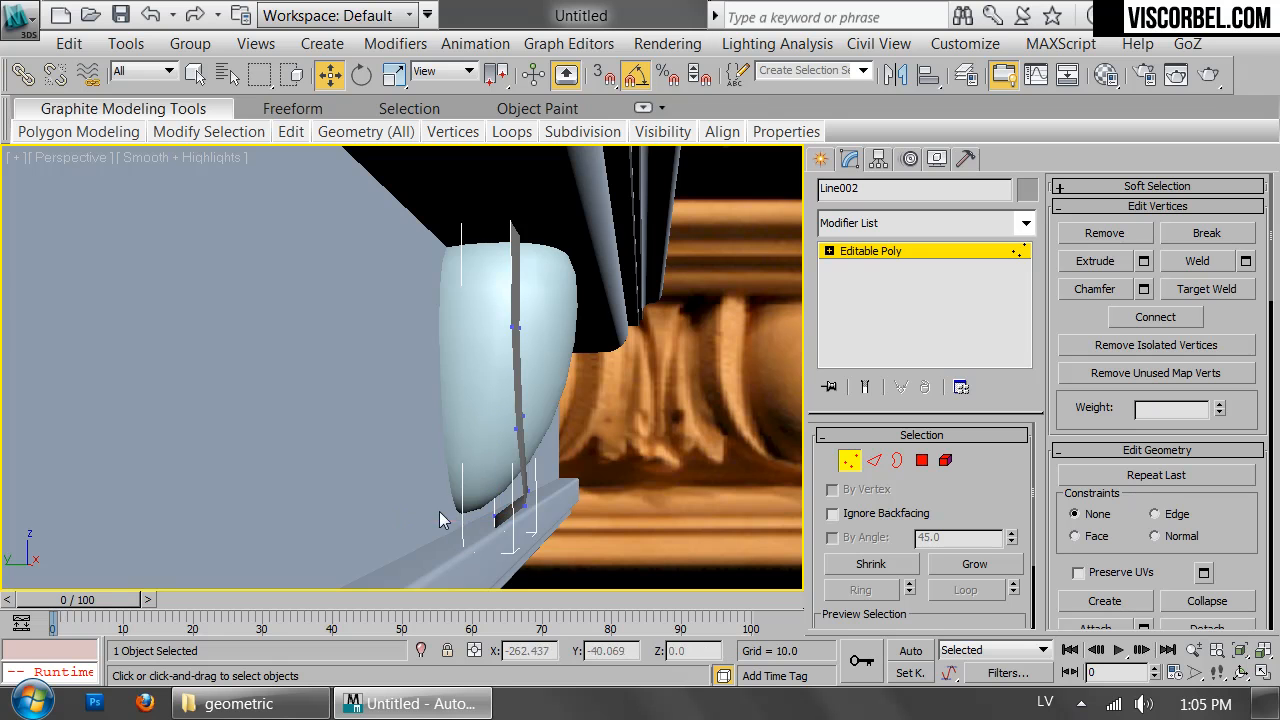
{"action": "left_click", "coordinate": [532, 494]}
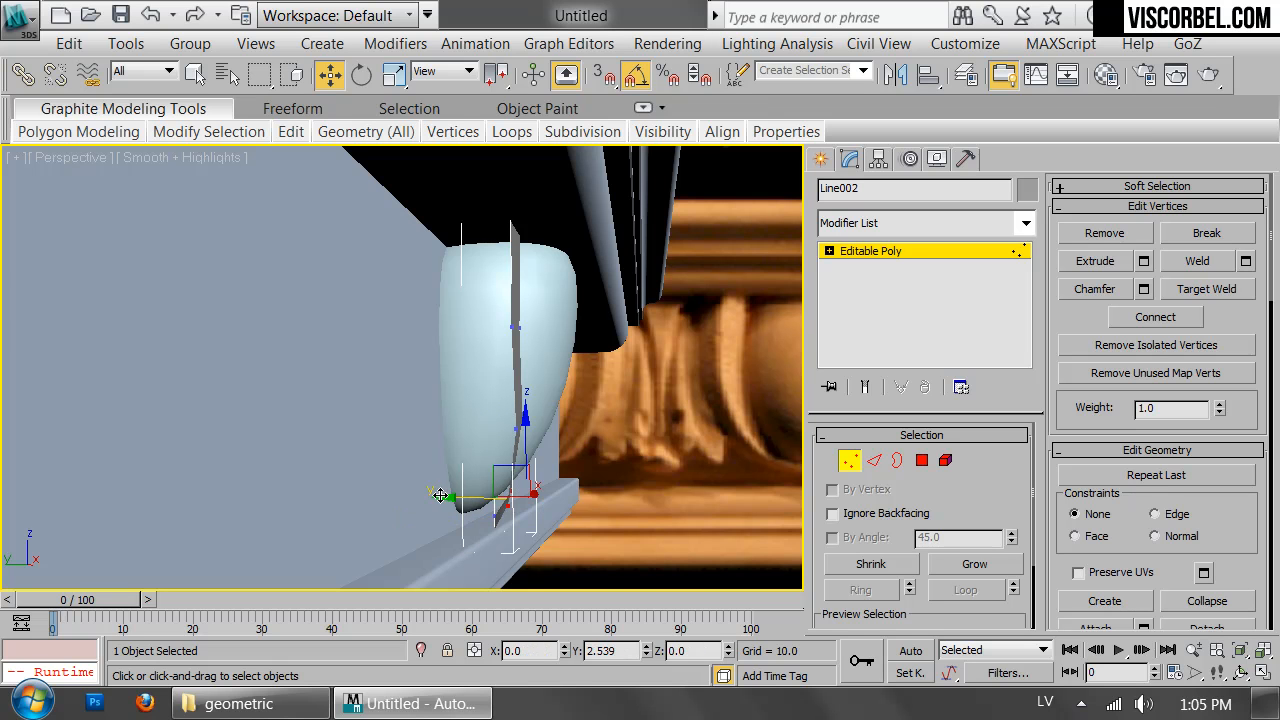
{"action": "middle_click_drag", "start_coordinate": [432, 496], "coordinate": [390, 412], "text": "alt"}
{"action": "left_click_drag", "start_coordinate": [398, 374], "coordinate": [531, 410]}
{"action": "middle_click_drag", "start_coordinate": [500, 430], "coordinate": [687, 428], "text": "alt"}
{"action": "key", "text": "1"}
- Move the egg's lower middle front lattice points outward and down in the side view to make its front fuller
{"action": "left_click", "coordinate": [543, 340]}
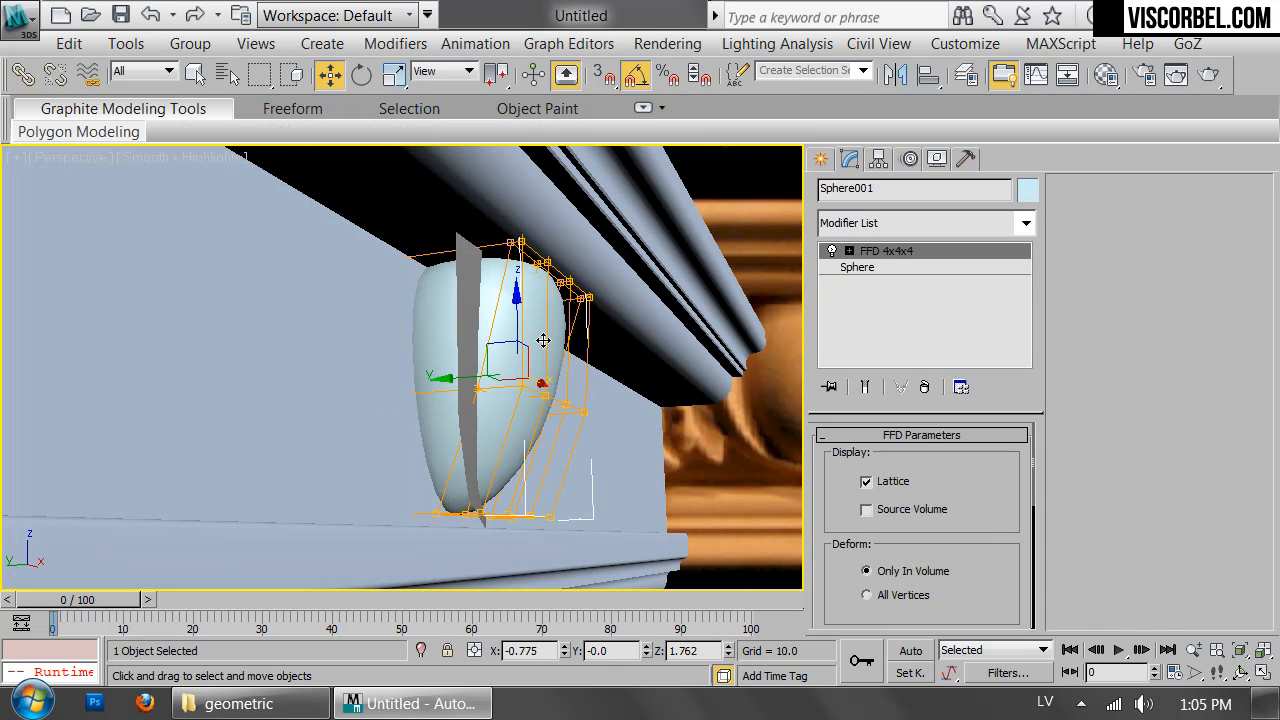
{"action": "key", "text": "l"}
{"action": "key", "text": "z"}
{"action": "middle_click_drag", "start_coordinate": [486, 397], "coordinate": [514, 364]}
{"action": "key", "text": "1"}
{"action": "left_click_drag", "start_coordinate": [573, 388], "coordinate": [573, 388]}
{"action": "left_click_drag", "start_coordinate": [536, 328], "coordinate": [577, 383]}
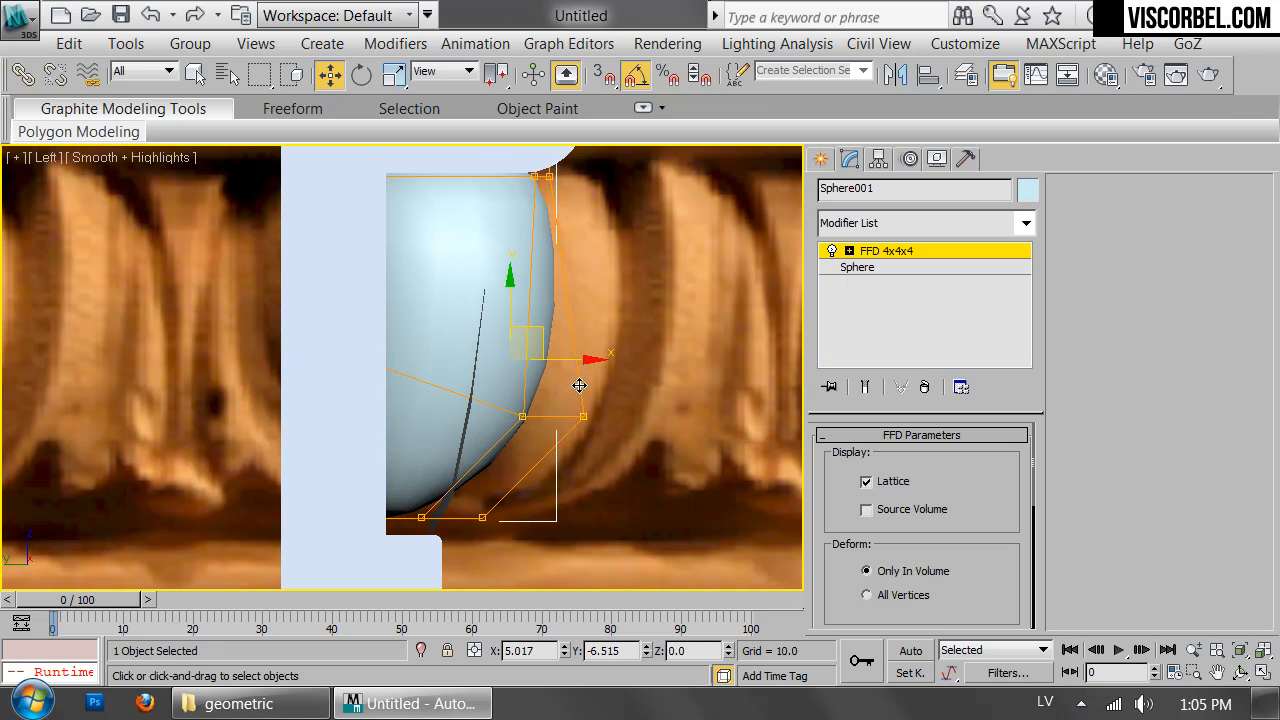
{"action": "scroll", "coordinate": [577, 383], "scroll_direction": "down", "scroll_amount": 3}
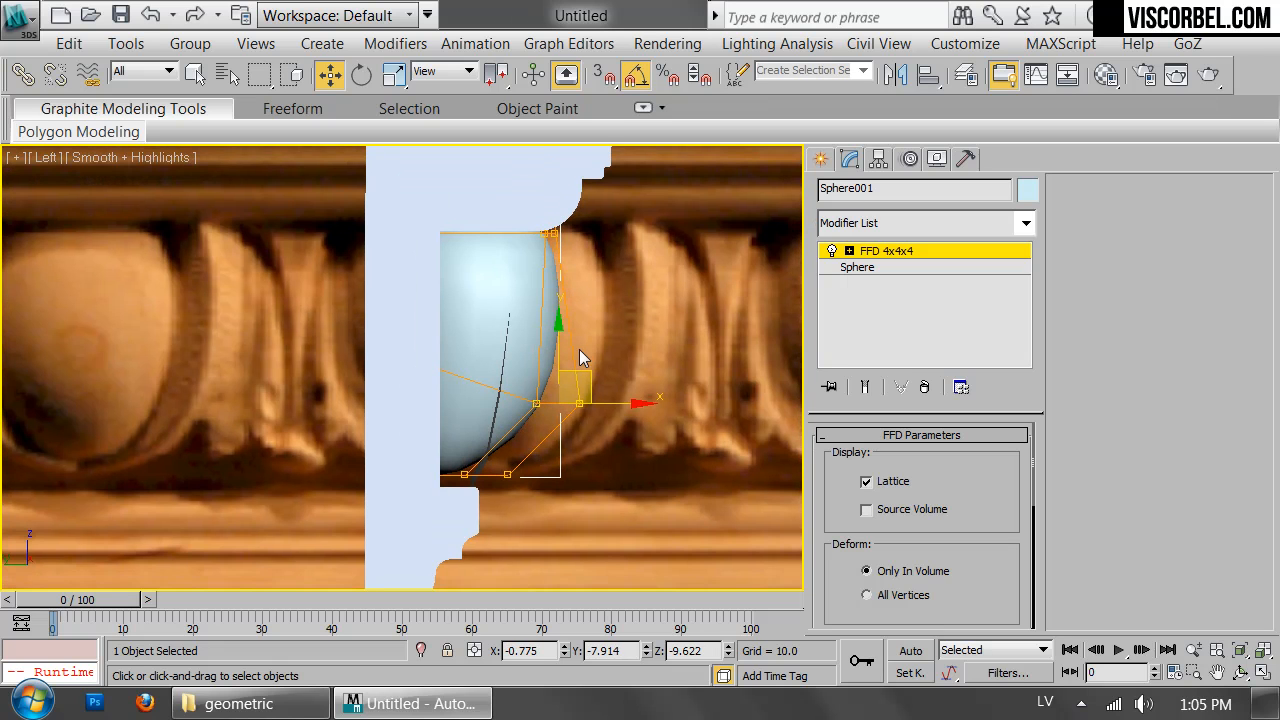
{"action": "left_click", "coordinate": [579, 349]}
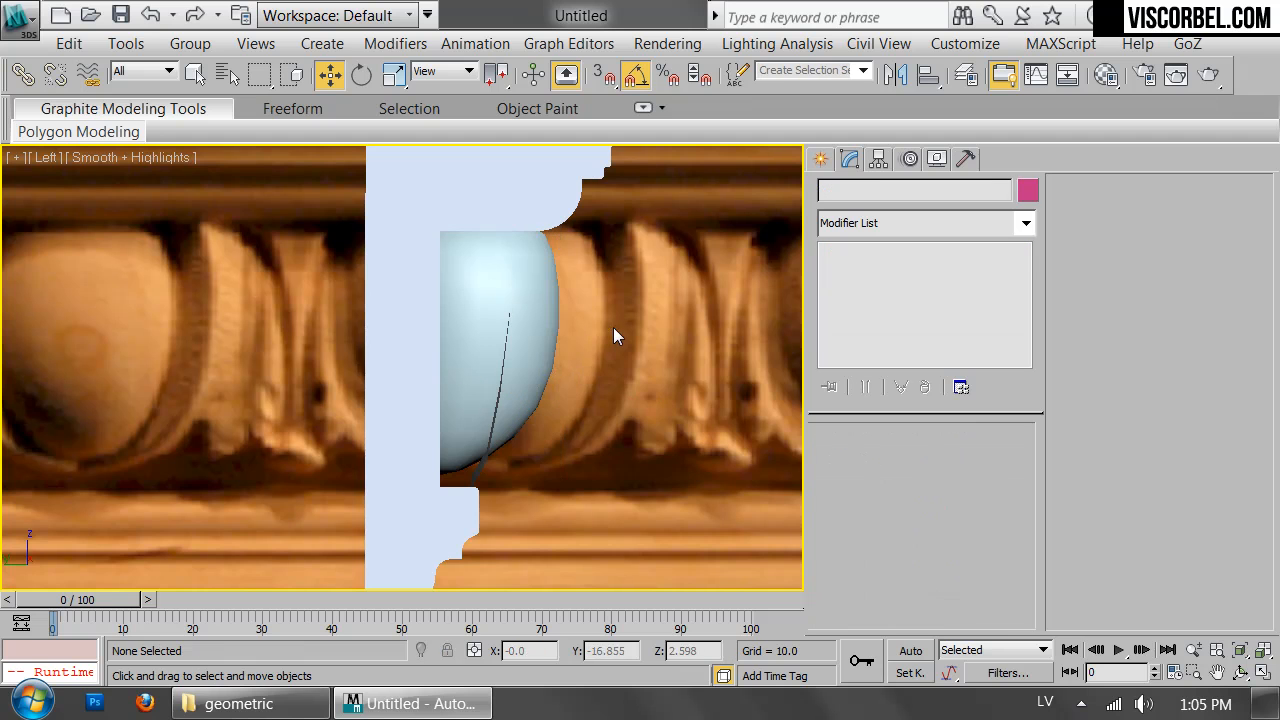
- Reposition the rim strip's vertices row by row in the wireframe side view so its profile follows the egg's curve
{"action": "left_click", "coordinate": [481, 480]}
{"action": "middle_click_drag", "start_coordinate": [589, 329], "coordinate": [731, 323]}
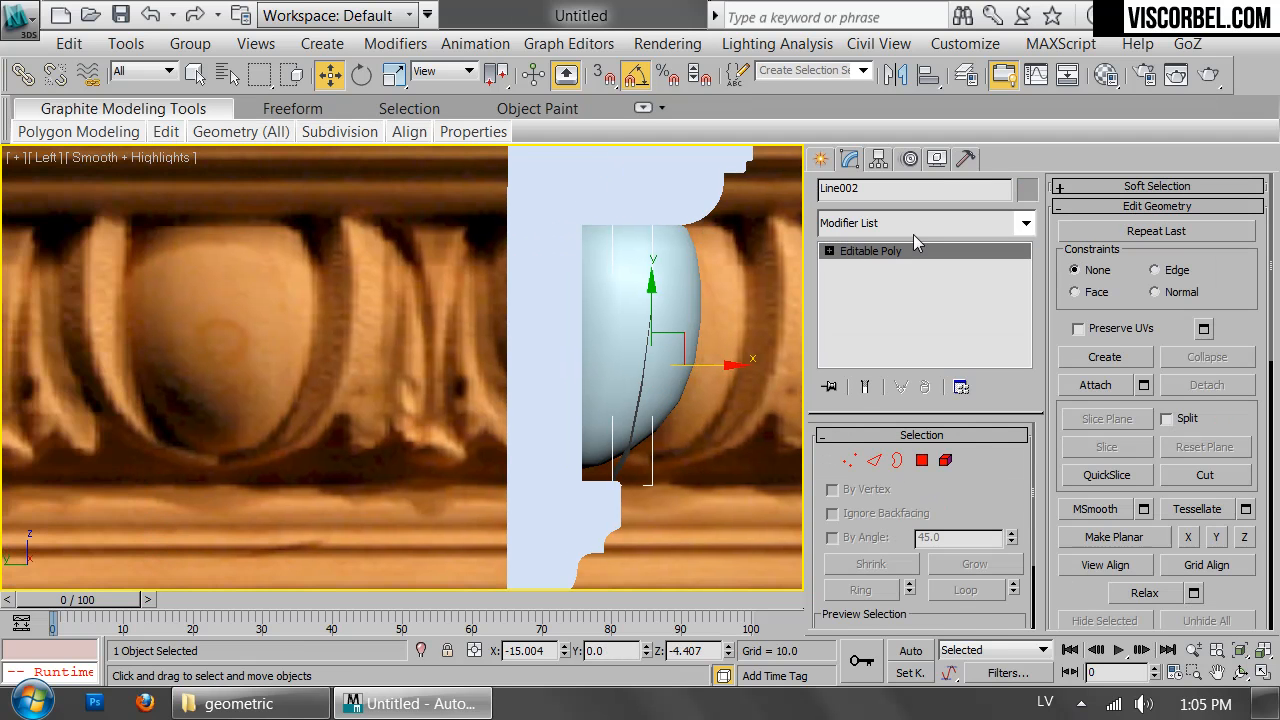
{"action": "key", "text": "F3"}
{"action": "key", "text": "1"}
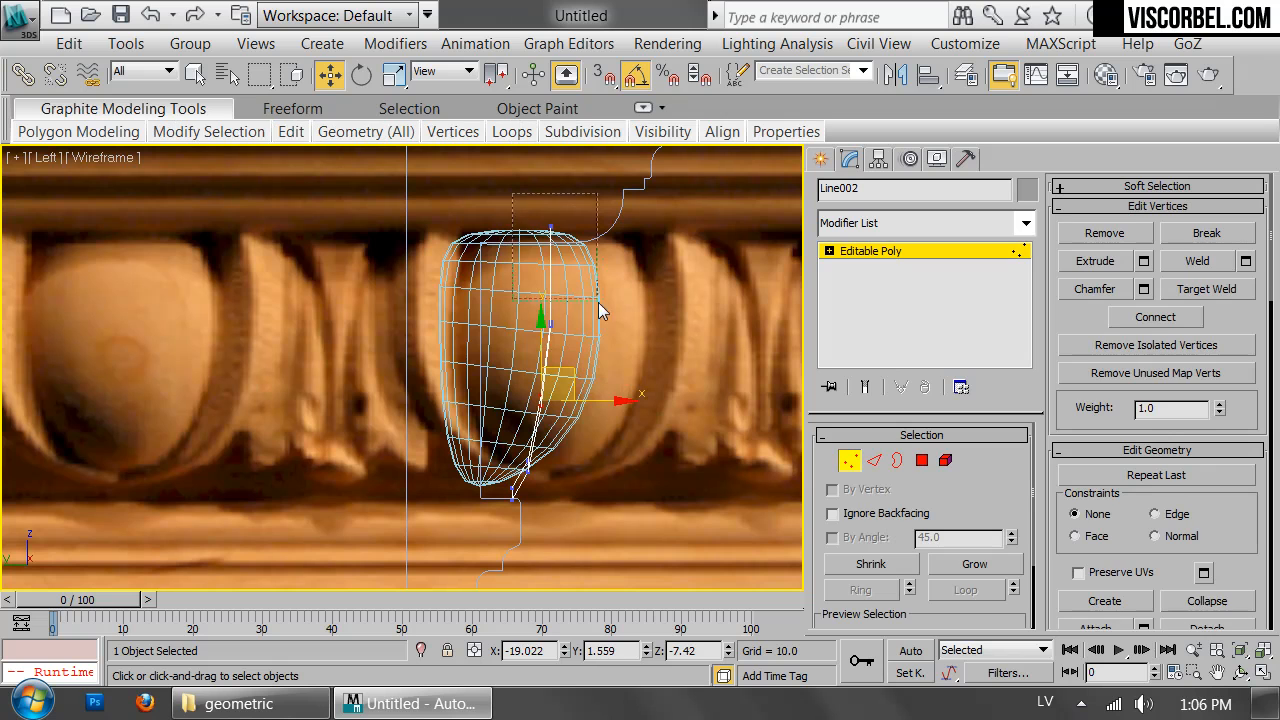
{"action": "left_click_drag", "start_coordinate": [598, 278], "coordinate": [602, 280]}
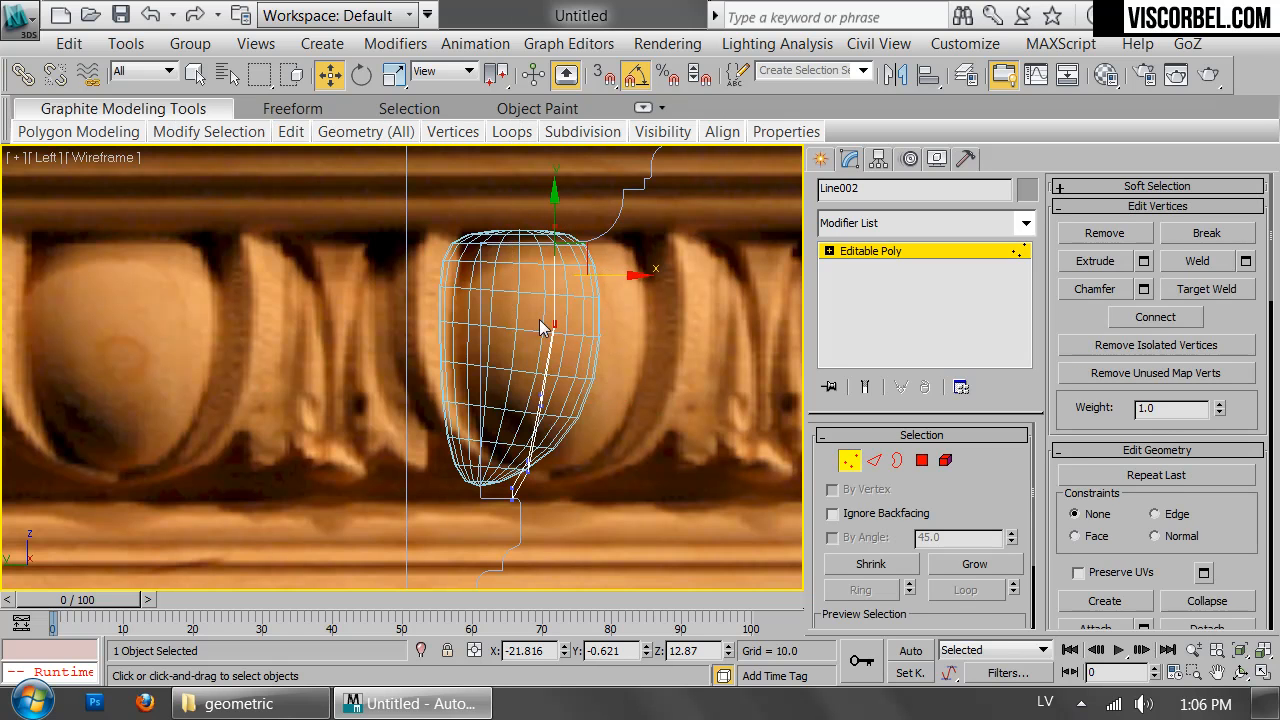
{"action": "left_click", "coordinate": [549, 401]}
{"action": "left_click", "coordinate": [541, 470]}
{"action": "left_click_drag", "start_coordinate": [523, 521], "coordinate": [587, 466]}
{"action": "left_click", "coordinate": [555, 323]}
{"action": "left_click_drag", "start_coordinate": [606, 328], "coordinate": [600, 399]}
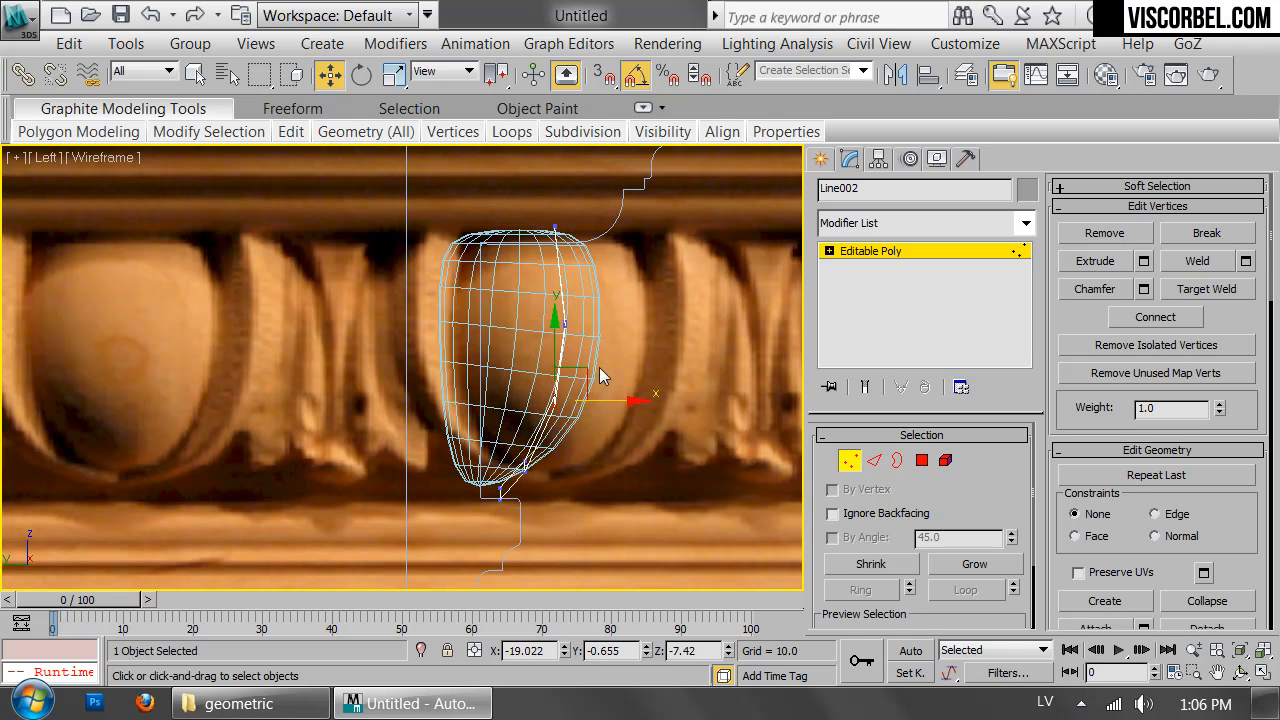
- Examine in perspective how the rim strip's upper and lower vertices sit against the egg and the moulding
{"action": "key", "text": "p"}
{"action": "key", "text": "z"}
{"action": "key", "text": "F3"}
{"action": "mouse_move", "coordinate": [568, 492]}
{"action": "middle_mouse_down", "text": "alt"}
{"action": "mouse_move", "coordinate": [585, 429]}
{"action": "mouse_move", "coordinate": [407, 403]}
{"action": "middle_mouse_up", "text": "alt"}
{"action": "scroll", "coordinate": [406, 403], "scroll_direction": "down", "scroll_amount": 5}
{"action": "key", "text": "1"}
{"action": "middle_click_drag", "start_coordinate": [454, 309], "coordinate": [458, 337], "text": "alt"}
{"action": "middle_click_drag", "start_coordinate": [449, 161], "coordinate": [463, 289]}
{"action": "key", "text": "1"}
{"action": "left_click_drag", "start_coordinate": [429, 247], "coordinate": [468, 310]}
{"action": "middle_click_drag", "start_coordinate": [468, 310], "coordinate": [546, 428], "text": "alt"}
{"action": "key", "text": "1"}
- Move the rim strip's outer edge loop back towards the moulding so the strip slants away from the egg
{"action": "key", "text": "F4"}
{"action": "middle_click_drag", "start_coordinate": [471, 337], "coordinate": [407, 189], "text": "alt"}
{"action": "key", "text": "2"}
{"action": "left_click", "coordinate": [401, 325]}
{"action": "left_click", "coordinate": [861, 590]}
{"action": "right_click", "coordinate": [603, 333]}
{"action": "double_click", "coordinate": [398, 358]}
{"action": "middle_click_drag", "start_coordinate": [426, 296], "coordinate": [478, 432], "text": "alt"}
{"action": "left_click_drag", "start_coordinate": [365, 339], "coordinate": [351, 338]}
{"action": "middle_click_drag", "start_coordinate": [405, 290], "coordinate": [487, 401], "text": "alt"}
- Deselect the lower outer edges of the rim strip and move the remaining upper ones further back for a stronger slant
{"action": "left_click_drag", "start_coordinate": [503, 451], "coordinate": [438, 524]}
{"action": "left_click_drag", "start_coordinate": [379, 306], "coordinate": [370, 307]}
{"action": "left_click_drag", "start_coordinate": [383, 417], "coordinate": [521, 497], "text": "alt"}
{"action": "middle_click_drag", "start_coordinate": [360, 258], "coordinate": [522, 327], "text": "alt"}
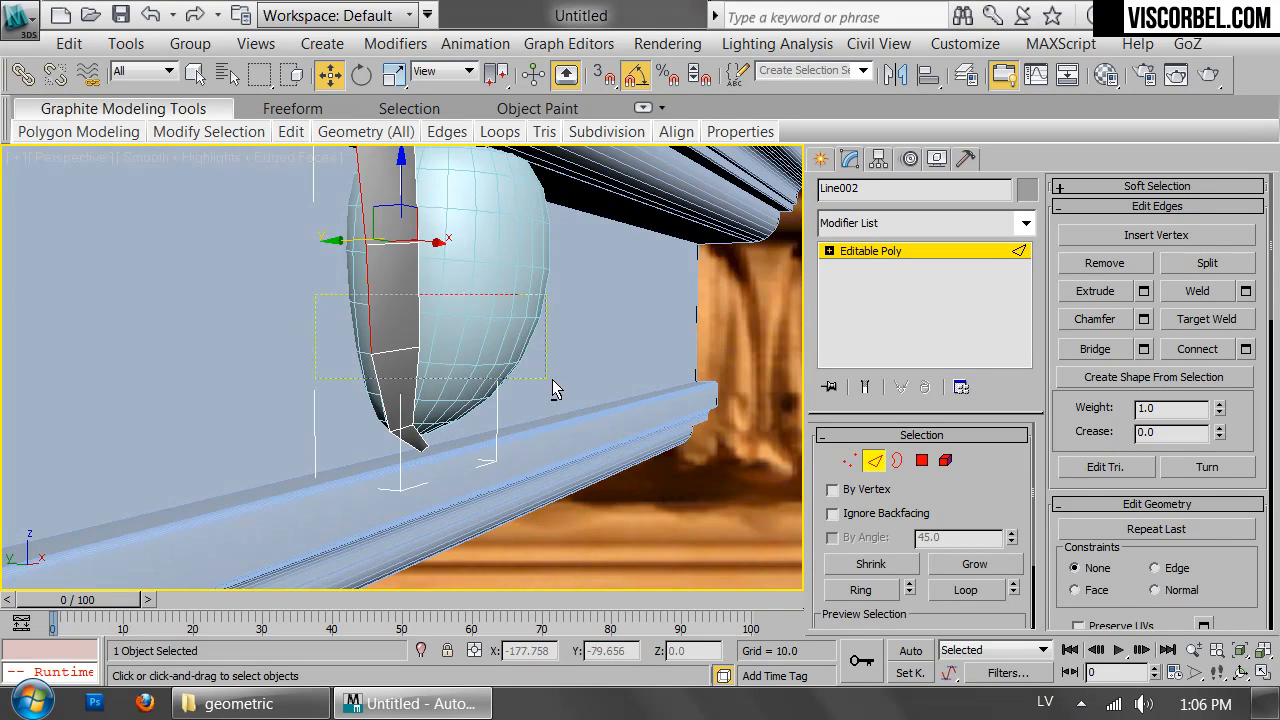
{"action": "middle_click_drag", "start_coordinate": [497, 376], "coordinate": [540, 433]}
{"action": "left_click_drag", "start_coordinate": [443, 337], "coordinate": [428, 332]}
{"action": "middle_click_drag", "start_coordinate": [428, 332], "coordinate": [484, 377], "text": "alt"}
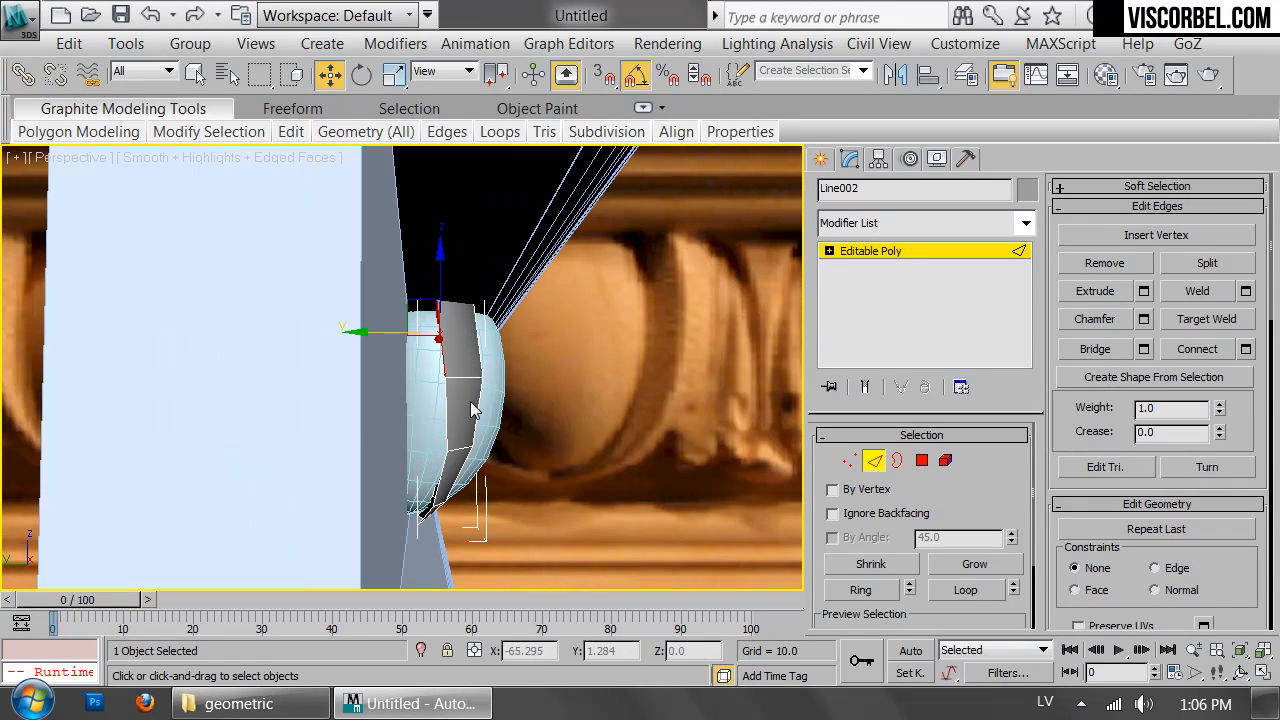
- Extend the rim strip's open border back into the moulding to give the rim thickness
{"action": "key", "text": "3"}
{"action": "left_click", "coordinate": [447, 421]}
{"action": "left_click_drag", "start_coordinate": [367, 424], "coordinate": [275, 427], "text": "shift"}
{"action": "middle_click_drag", "start_coordinate": [406, 463], "coordinate": [330, 461], "text": "alt"}
{"action": "key", "text": "F4"}
{"action": "scroll", "coordinate": [450, 417], "scroll_direction": "down", "scroll_amount": 4}
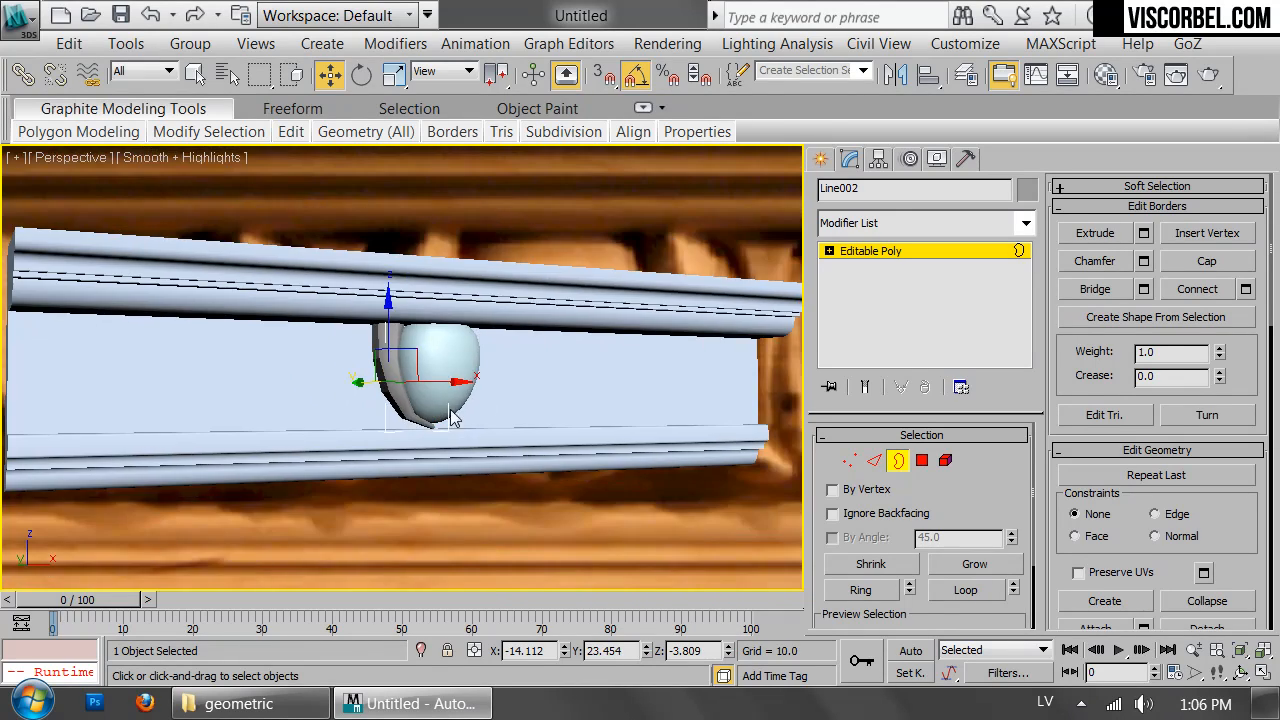
{"action": "key", "text": "1"}
{"action": "key", "text": "1"}
{"action": "middle_click_drag", "start_coordinate": [465, 354], "coordinate": [420, 363], "text": "alt"}
{"action": "scroll", "coordinate": [447, 406], "scroll_direction": "up", "scroll_amount": 3}
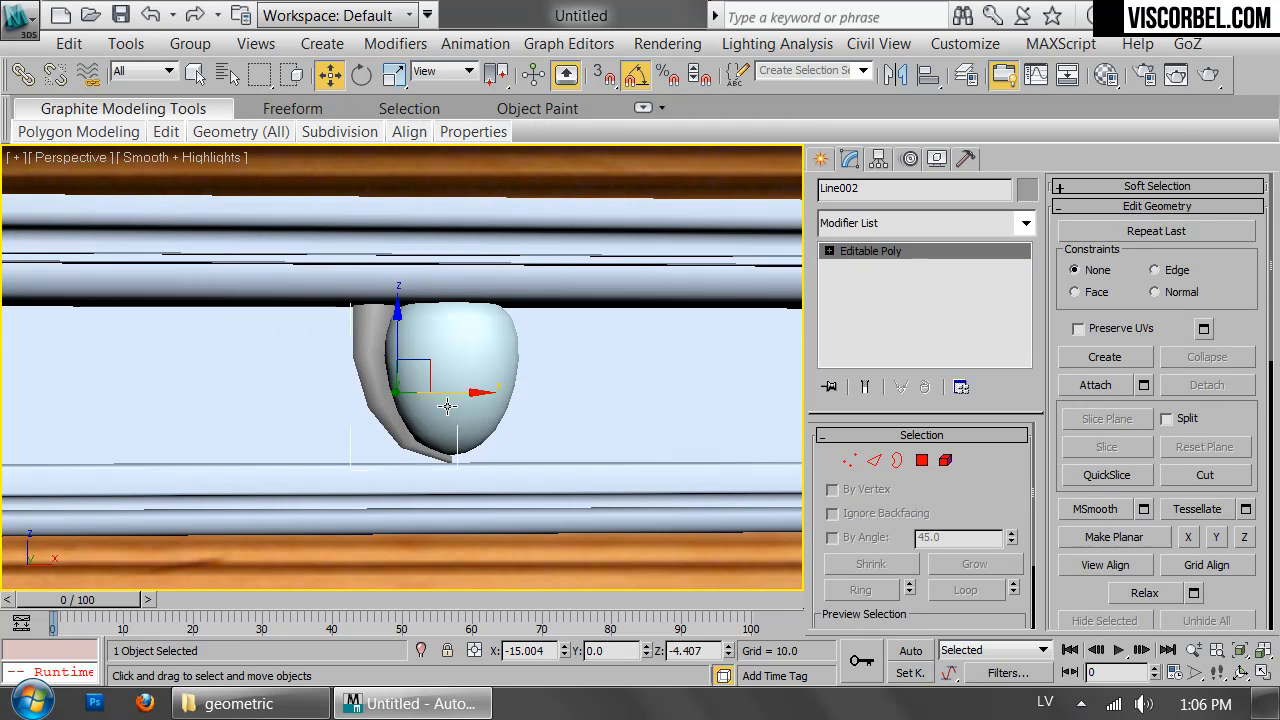
- Chamfer the rim's outer front edge loop by 0.08
{"action": "scroll", "coordinate": [447, 405], "scroll_direction": "up", "scroll_amount": 2}
{"action": "key", "text": "F4"}
{"action": "key", "text": "2"}
{"action": "double_click", "coordinate": [360, 400]}
{"action": "middle_click_drag", "start_coordinate": [360, 400], "coordinate": [453, 437], "text": "alt"}
{"action": "middle_click_drag", "start_coordinate": [395, 434], "coordinate": [529, 427], "text": "alt"}
{"action": "scroll", "coordinate": [529, 427], "scroll_direction": "up", "scroll_amount": 4}
{"action": "right_click", "coordinate": [543, 360]}
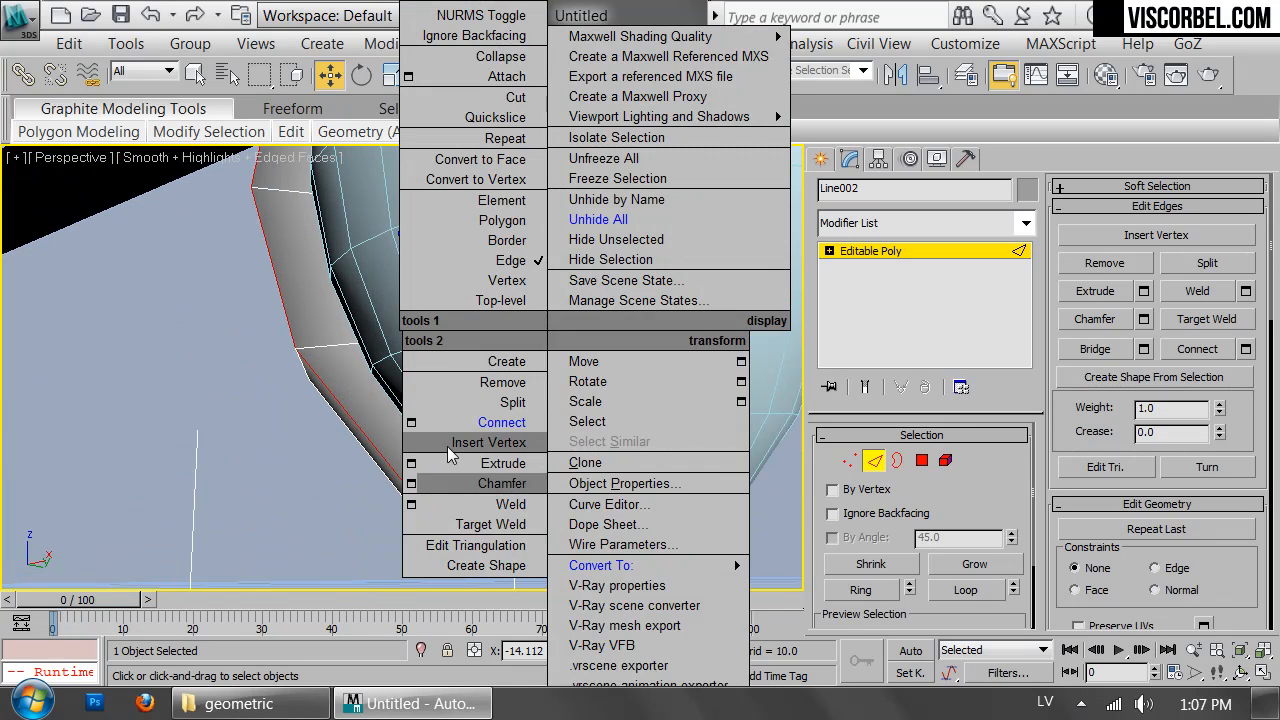
{"action": "left_click", "coordinate": [545, 477]}
{"action": "mouse_move", "coordinate": [410, 378]}
{"action": "left_mouse_down"}
{"action": "mouse_move", "coordinate": [418, 388]}
{"action": "mouse_move", "coordinate": [418, 377]}
{"action": "left_mouse_up"}
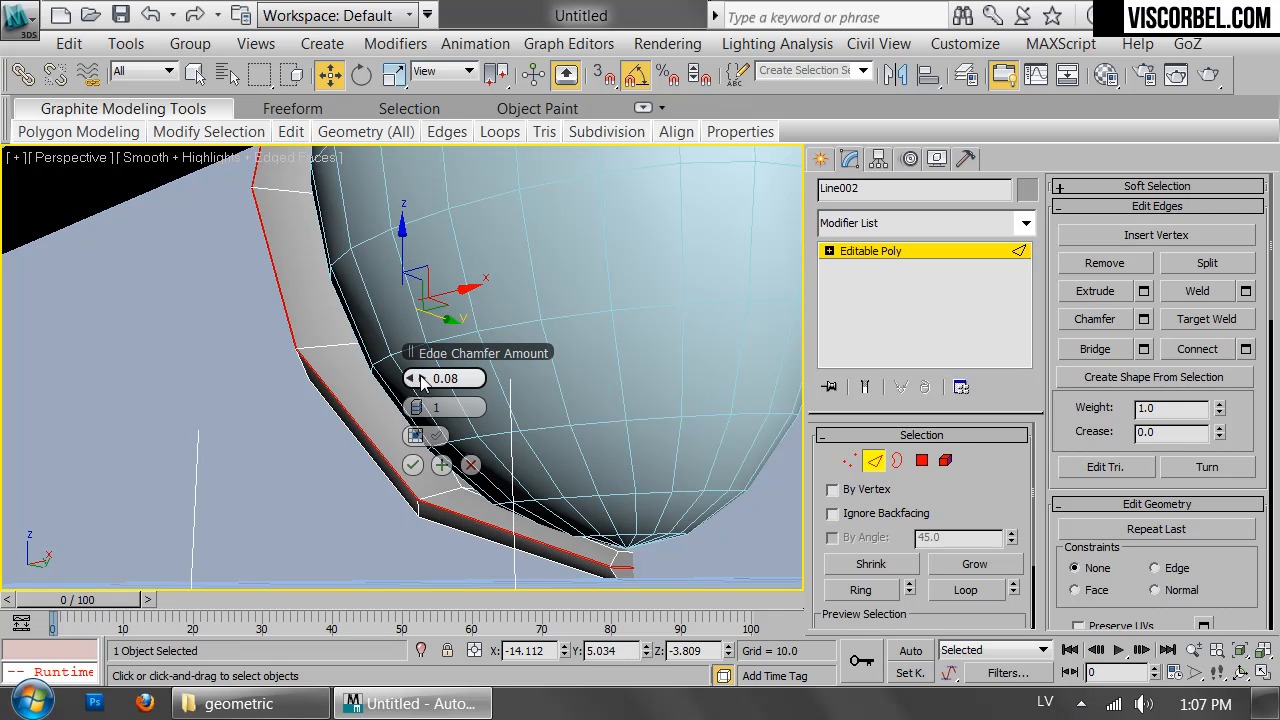
{"action": "left_click", "coordinate": [422, 407]}
{"action": "left_click", "coordinate": [414, 464]}
{"action": "key", "text": "2"}
- Add a TurboSmooth modifier to the rim
{"action": "scroll", "coordinate": [421, 412], "scroll_direction": "down", "scroll_amount": 4}
{"action": "middle_click_drag", "start_coordinate": [421, 412], "coordinate": [520, 372], "text": "alt"}
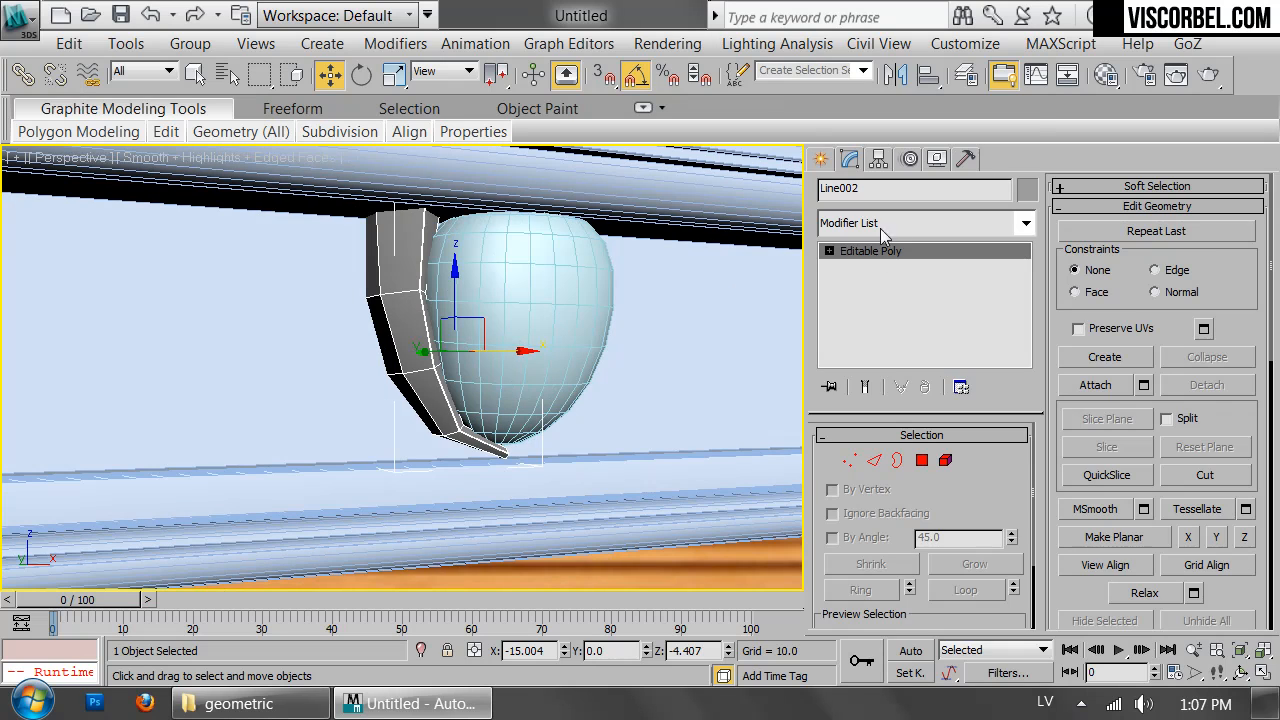
{"action": "left_click", "coordinate": [887, 224]}
{"action": "key", "text": "t"}
{"action": "left_click", "coordinate": [868, 301]}
{"action": "middle_click_drag", "start_coordinate": [450, 330], "coordinate": [418, 306], "text": "alt"}
- Widen the rim's upper vertex rows beneath TurboSmooth by scaling them horizontally in the front view
{"action": "left_click", "coordinate": [883, 267]}
{"action": "key", "text": "f"}
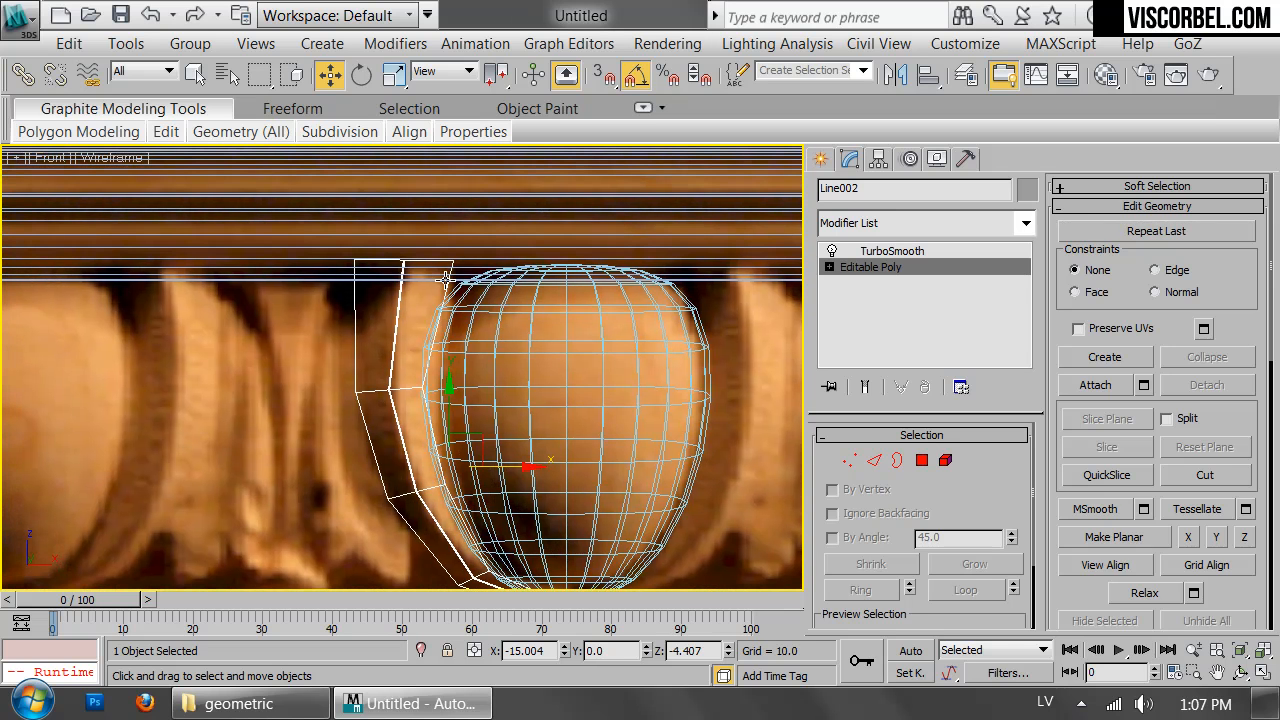
{"action": "key", "text": "1"}
{"action": "left_click_drag", "start_coordinate": [314, 234], "coordinate": [504, 258]}
{"action": "key", "text": "r"}
{"action": "left_click_drag", "start_coordinate": [312, 358], "coordinate": [466, 389]}
{"action": "left_click_drag", "start_coordinate": [279, 216], "coordinate": [554, 294]}
{"action": "key", "text": "w"}
{"action": "left_click_drag", "start_coordinate": [486, 260], "coordinate": [697, 462]}
- Delete the polygons at the rim's top end, where it meets the moulding's overhang
{"action": "key", "text": "4"}
{"action": "key", "text": "p"}
{"action": "key", "text": "z"}
{"action": "middle_click_drag", "start_coordinate": [429, 371], "coordinate": [383, 346], "text": "alt"}
{"action": "scroll", "coordinate": [383, 346], "scroll_direction": "down", "scroll_amount": 4}
{"action": "middle_click_drag", "start_coordinate": [483, 438], "coordinate": [460, 389], "text": "alt"}
{"action": "scroll", "coordinate": [461, 389], "scroll_direction": "down", "scroll_amount": 3}
{"action": "scroll", "coordinate": [458, 384], "scroll_direction": "up", "scroll_amount": 3}
{"action": "key", "text": "Delete"}
{"action": "key", "text": "F3"}
{"action": "mouse_move", "coordinate": [510, 394]}
{"action": "middle_mouse_down", "text": "alt"}
{"action": "mouse_move", "coordinate": [483, 322]}
{"action": "mouse_move", "coordinate": [511, 418]}
{"action": "middle_mouse_up", "text": "alt"}
{"action": "key", "text": "4"}
- Examine the smoothed rim beside the egg in perspective and against the reference in the wireframe front view
{"action": "middle_click_drag", "start_coordinate": [541, 482], "coordinate": [525, 450]}
{"action": "scroll", "coordinate": [525, 450], "scroll_direction": "down", "scroll_amount": 2}
{"action": "left_click", "coordinate": [464, 211]}
{"action": "middle_click_drag", "start_coordinate": [441, 256], "coordinate": [446, 163], "text": "alt"}
{"action": "scroll", "coordinate": [357, 326], "scroll_direction": "up", "scroll_amount": 3}
{"action": "mouse_move", "coordinate": [357, 326]}
{"action": "middle_mouse_down", "text": "alt"}
{"action": "mouse_move", "coordinate": [466, 355]}
{"action": "mouse_move", "coordinate": [365, 330]}
{"action": "middle_mouse_up", "text": "alt"}
{"action": "left_click", "coordinate": [341, 298]}
{"action": "key", "text": "f"}
{"action": "key", "text": "z"}
{"action": "key", "text": "F3"}
{"action": "scroll", "coordinate": [350, 304], "scroll_direction": "down", "scroll_amount": 2}
{"action": "scroll", "coordinate": [350, 304], "scroll_direction": "up", "scroll_amount": 1}
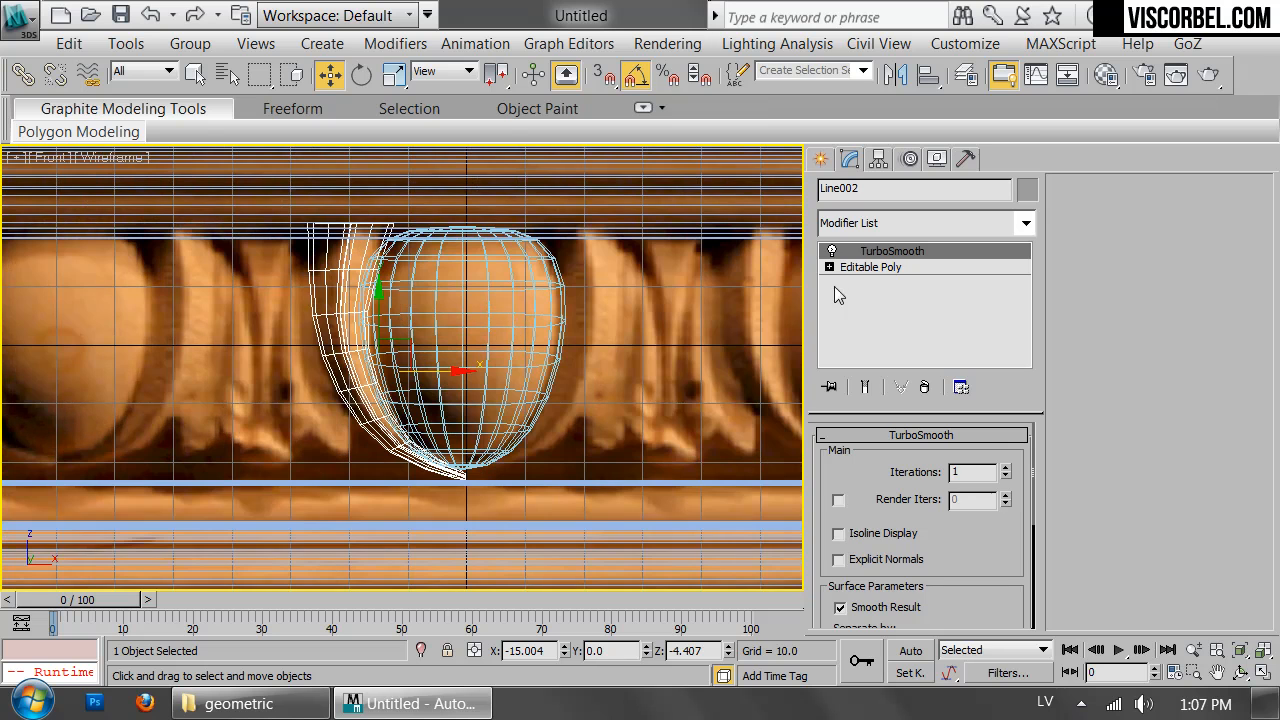
- Add a flipped Symmetry modifier beneath TurboSmooth on the rim and move its mirror plane to the egg's centre
{"action": "left_click", "coordinate": [862, 267]}
{"action": "left_click", "coordinate": [891, 223]}
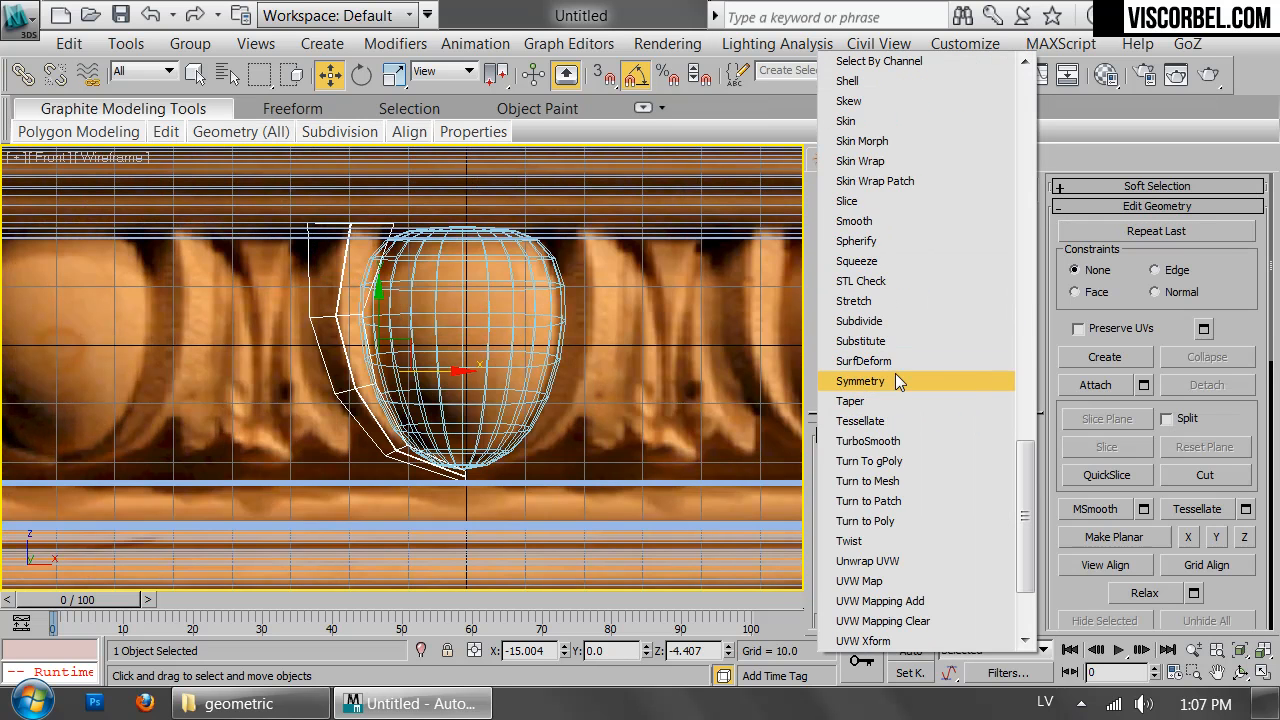
{"action": "left_click", "coordinate": [866, 380]}
{"action": "left_click", "coordinate": [867, 503]}
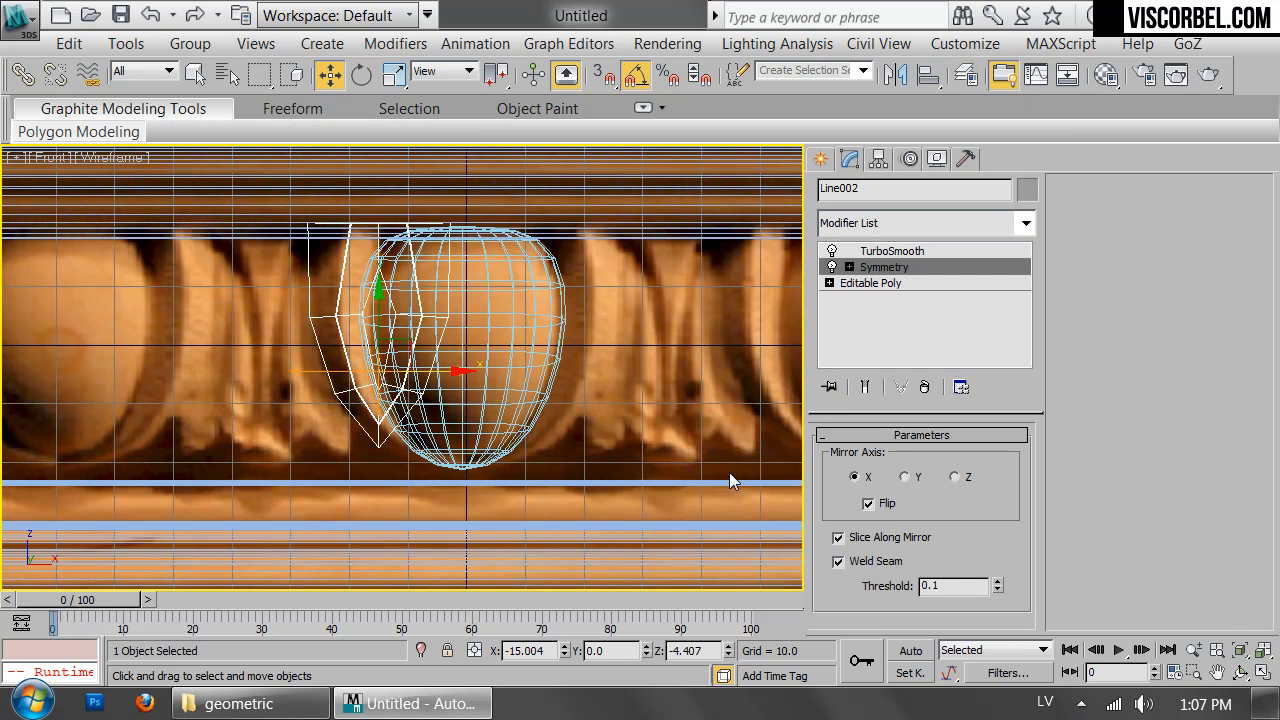
{"action": "key", "text": "1"}
{"action": "left_click_drag", "start_coordinate": [446, 373], "coordinate": [522, 377]}
{"action": "key", "text": "1"}
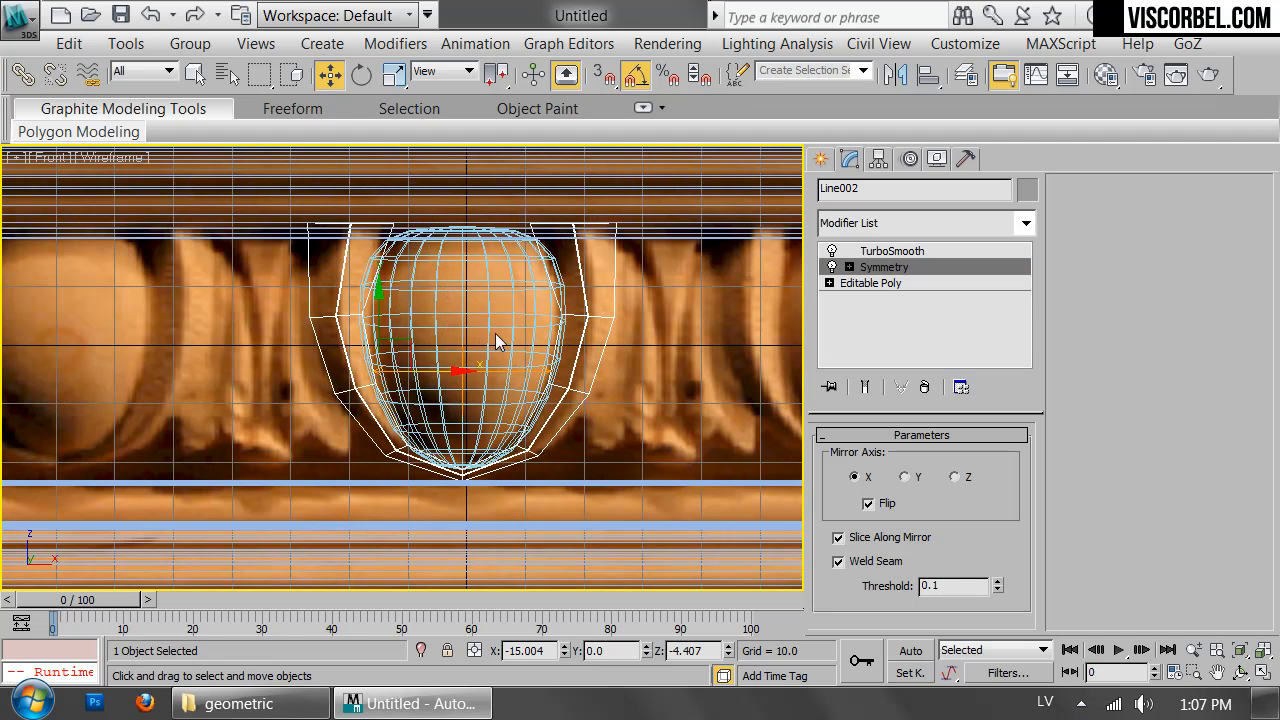
- Examine the mirrored rim around the egg in the shaded perspective view
{"action": "key", "text": "p"}
{"action": "key", "text": "F3"}
{"action": "scroll", "coordinate": [400, 336], "scroll_direction": "down", "scroll_amount": 5}
{"action": "middle_click_drag", "start_coordinate": [400, 336], "coordinate": [516, 334], "text": "alt"}
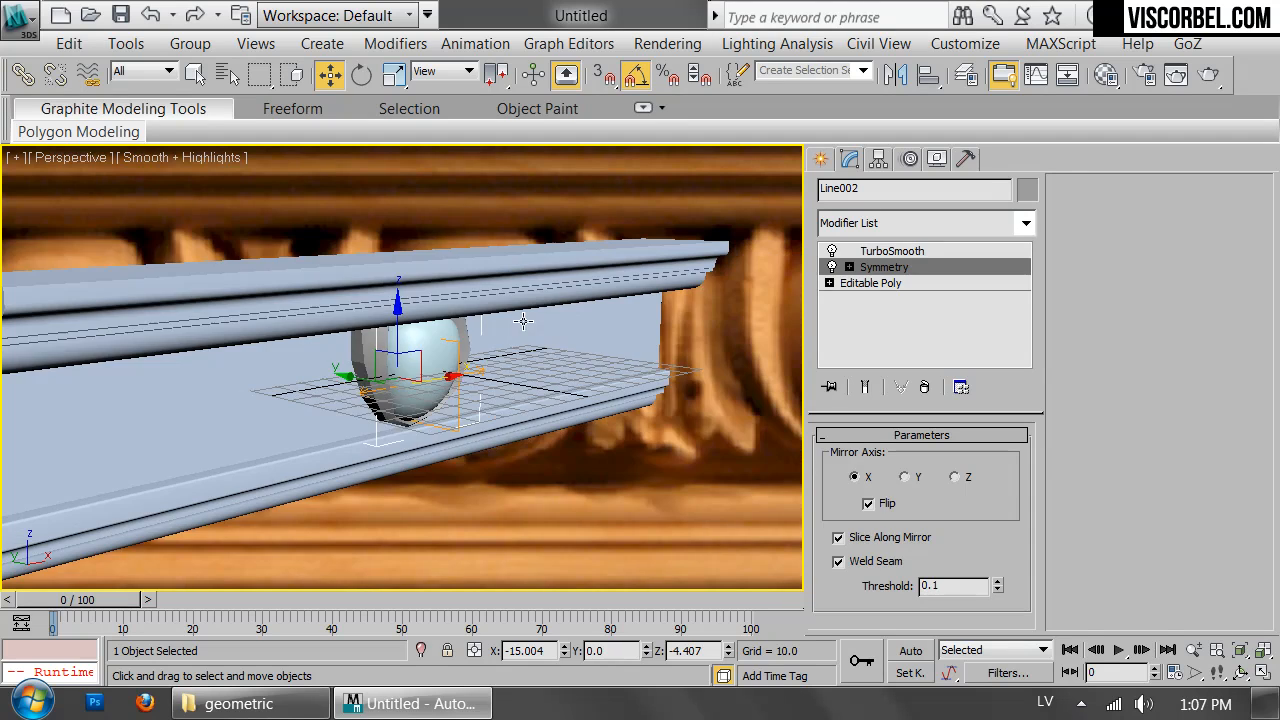
{"action": "left_click", "coordinate": [476, 222]}
{"action": "middle_click_drag", "start_coordinate": [476, 222], "coordinate": [545, 358], "text": "alt"}
{"action": "scroll", "coordinate": [525, 312], "scroll_direction": "up", "scroll_amount": 2}
{"action": "scroll", "coordinate": [531, 357], "scroll_direction": "down", "scroll_amount": 4}
- Assign the first sample material, Material #1, to all three objects
{"action": "key", "text": "ctrl+a"}
{"action": "key", "text": "m"}
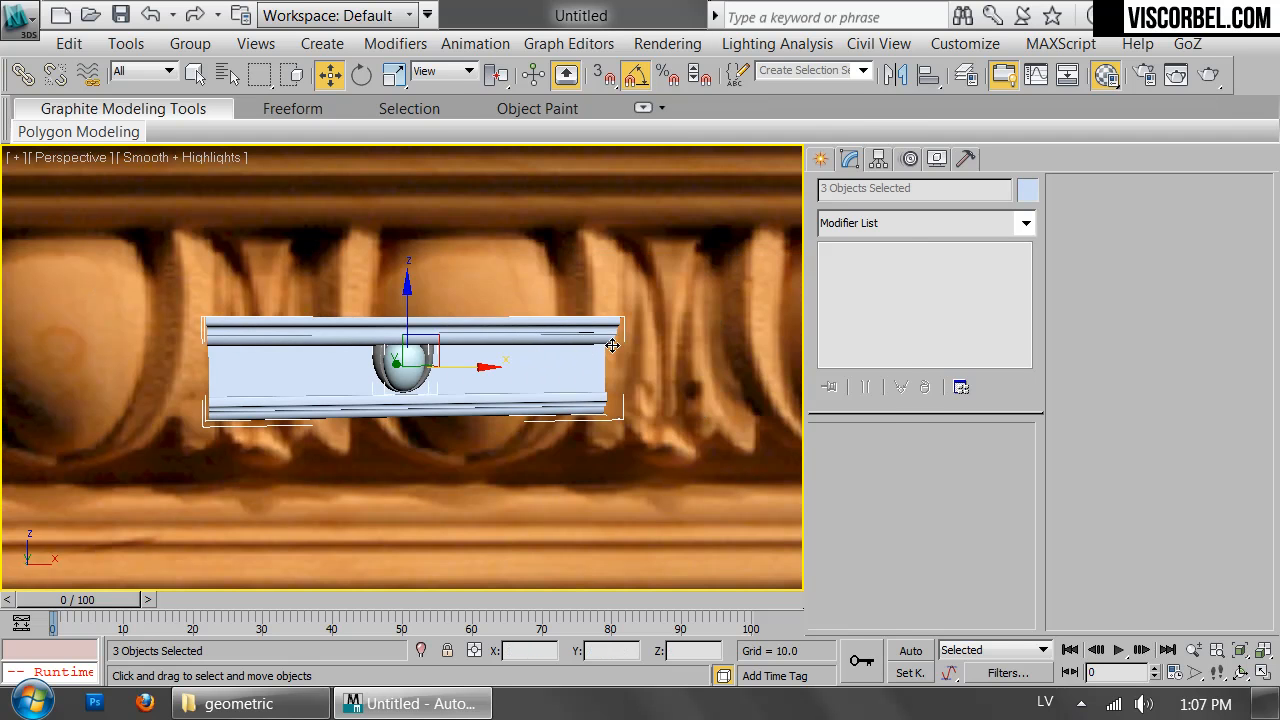
{"action": "left_click", "coordinate": [484, 412]}
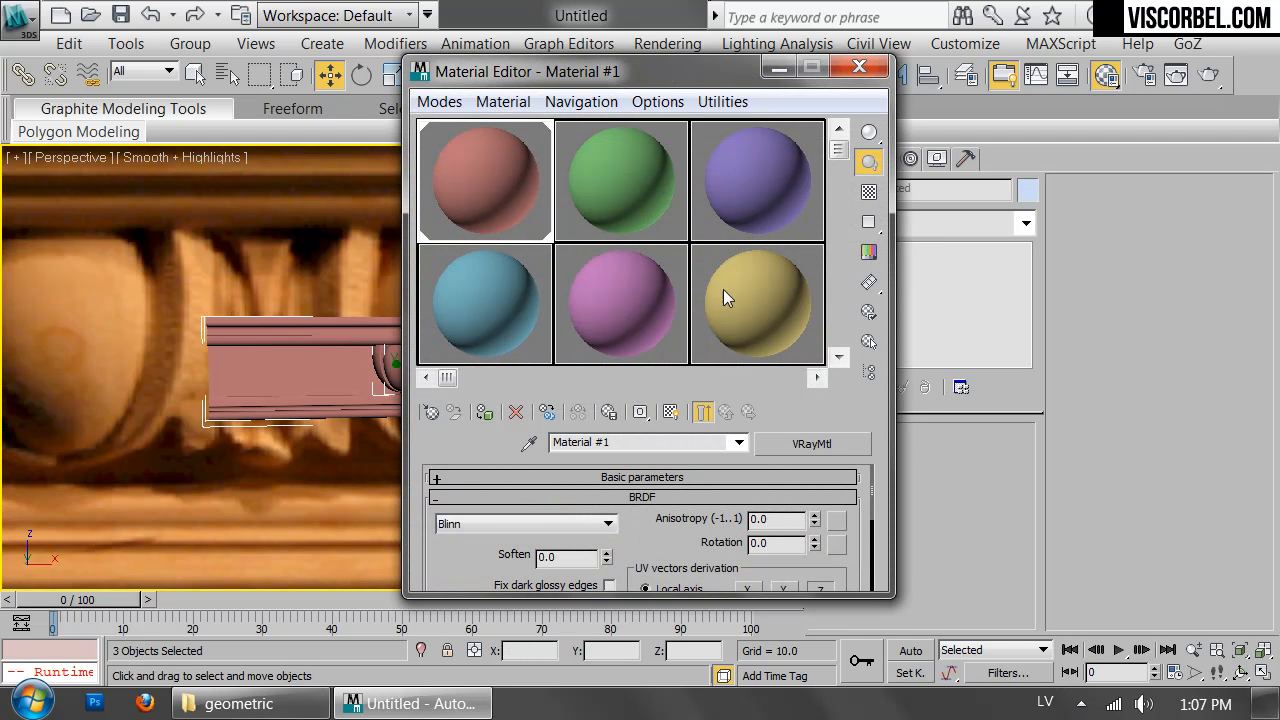
- Set Material #1's diffuse colour to neutral grey with RGB 137, 137, 137, and clear the object selection
{"action": "left_click", "coordinate": [643, 477]}
{"action": "scroll", "coordinate": [670, 560], "scroll_direction": "down", "scroll_amount": 3}
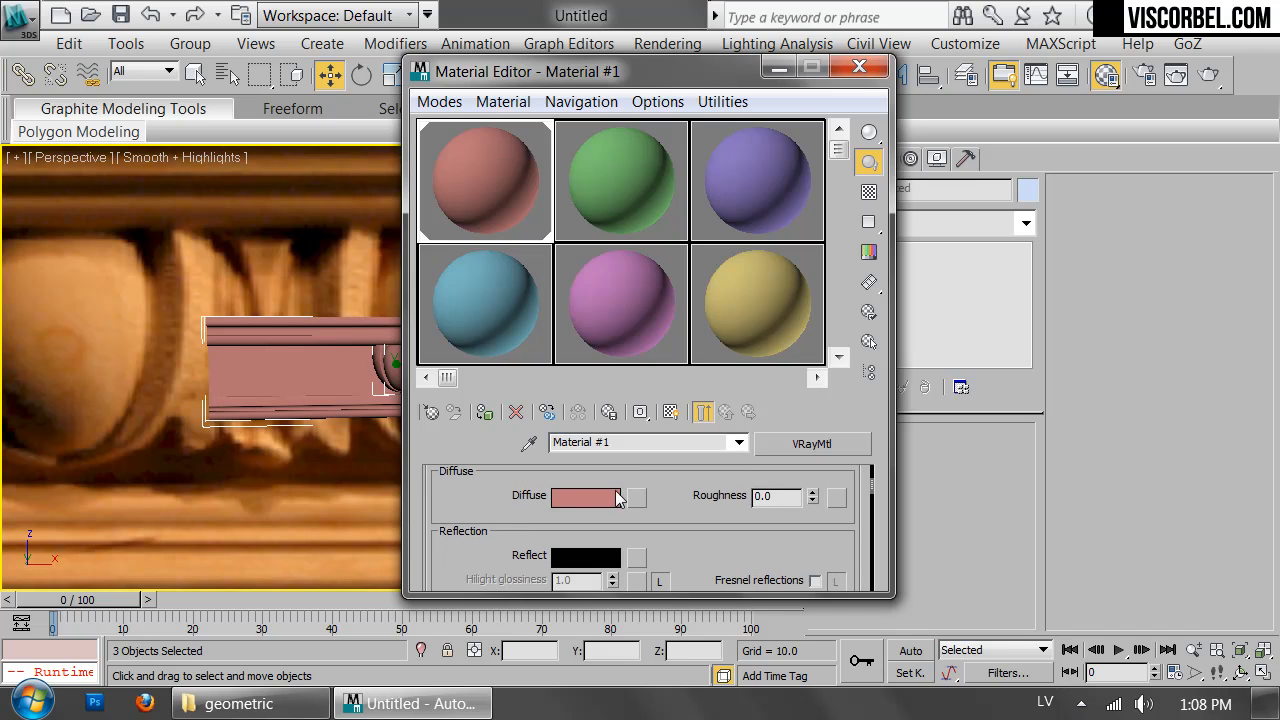
{"action": "left_click", "coordinate": [590, 496]}
{"action": "left_click", "coordinate": [733, 237]}
{"action": "left_click", "coordinate": [850, 343]}
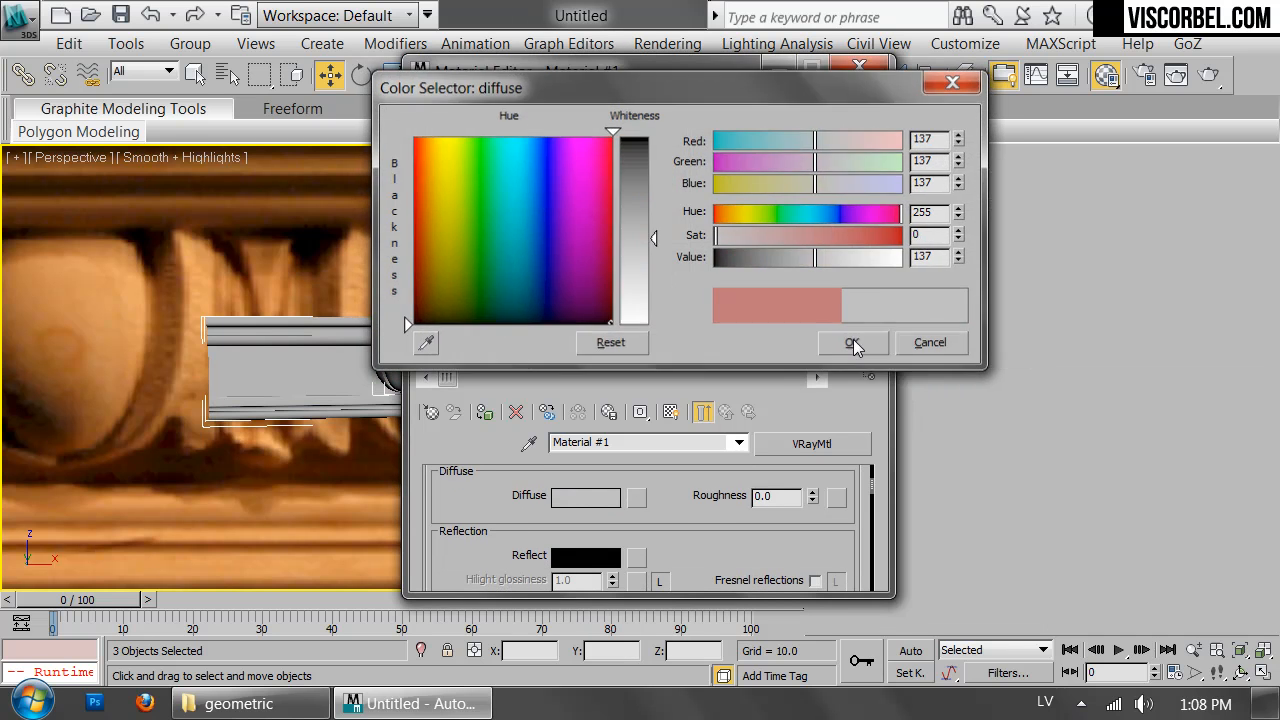
{"action": "left_click", "coordinate": [860, 67]}
{"action": "left_click", "coordinate": [473, 247]}
{"action": "middle_click_drag", "start_coordinate": [528, 286], "coordinate": [600, 280], "text": "alt"}
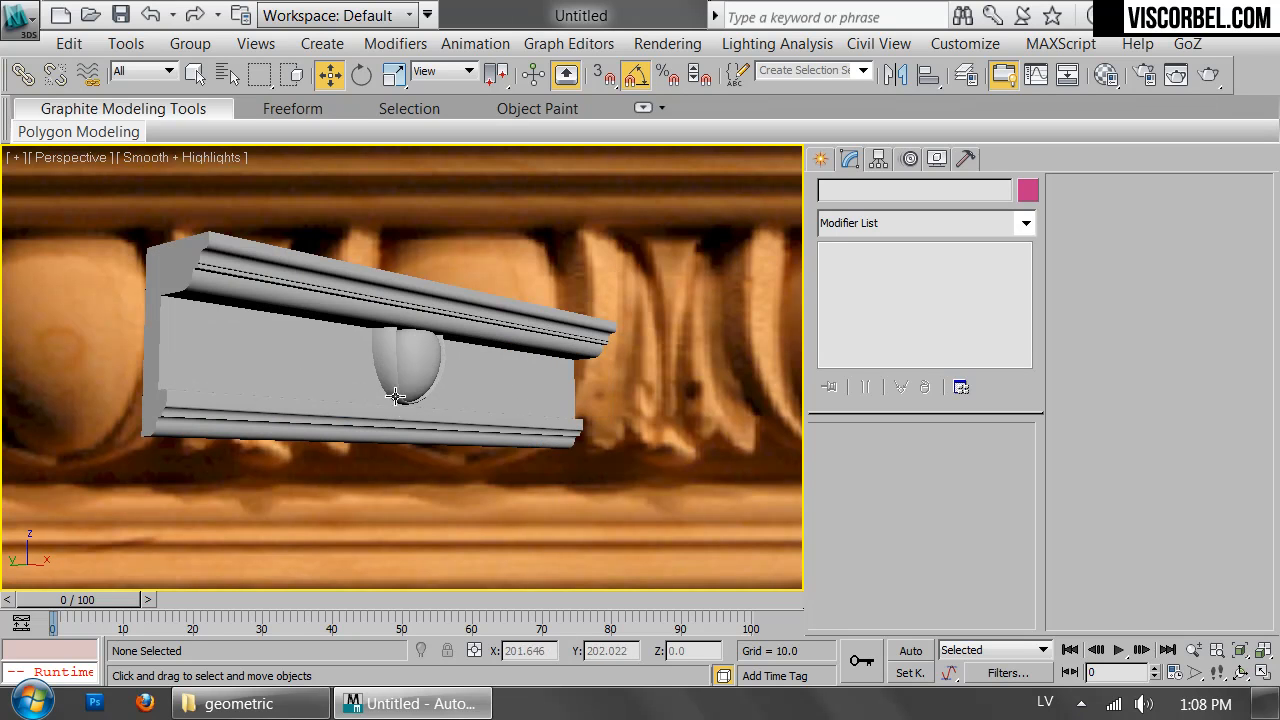
- Flatten the rim's rear vertices into one vertical plane in the left view and move them slightly forward
{"action": "left_click", "coordinate": [394, 363]}
{"action": "key", "text": "l"}
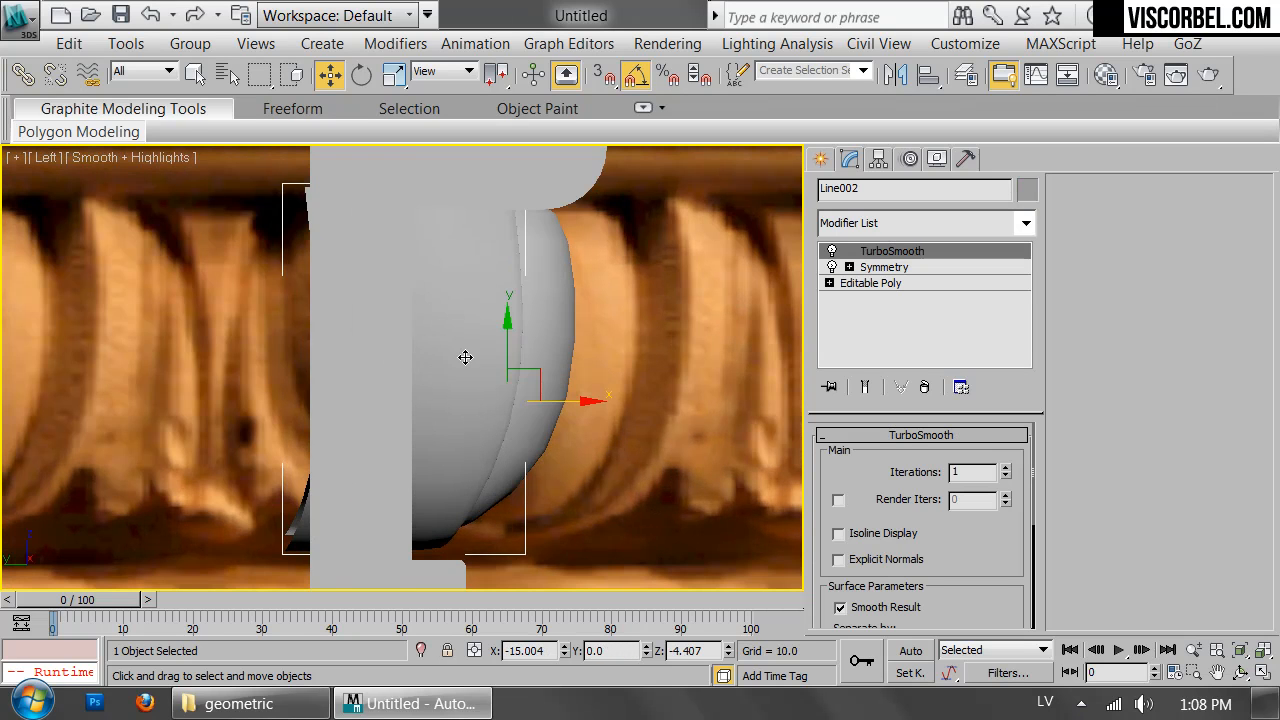
{"action": "key", "text": "F3"}
{"action": "left_click", "coordinate": [884, 283]}
{"action": "scroll", "coordinate": [477, 329], "scroll_direction": "down", "scroll_amount": 2}
{"action": "key", "text": "1"}
{"action": "left_click_drag", "start_coordinate": [266, 189], "coordinate": [375, 600]}
{"action": "key", "text": "r"}
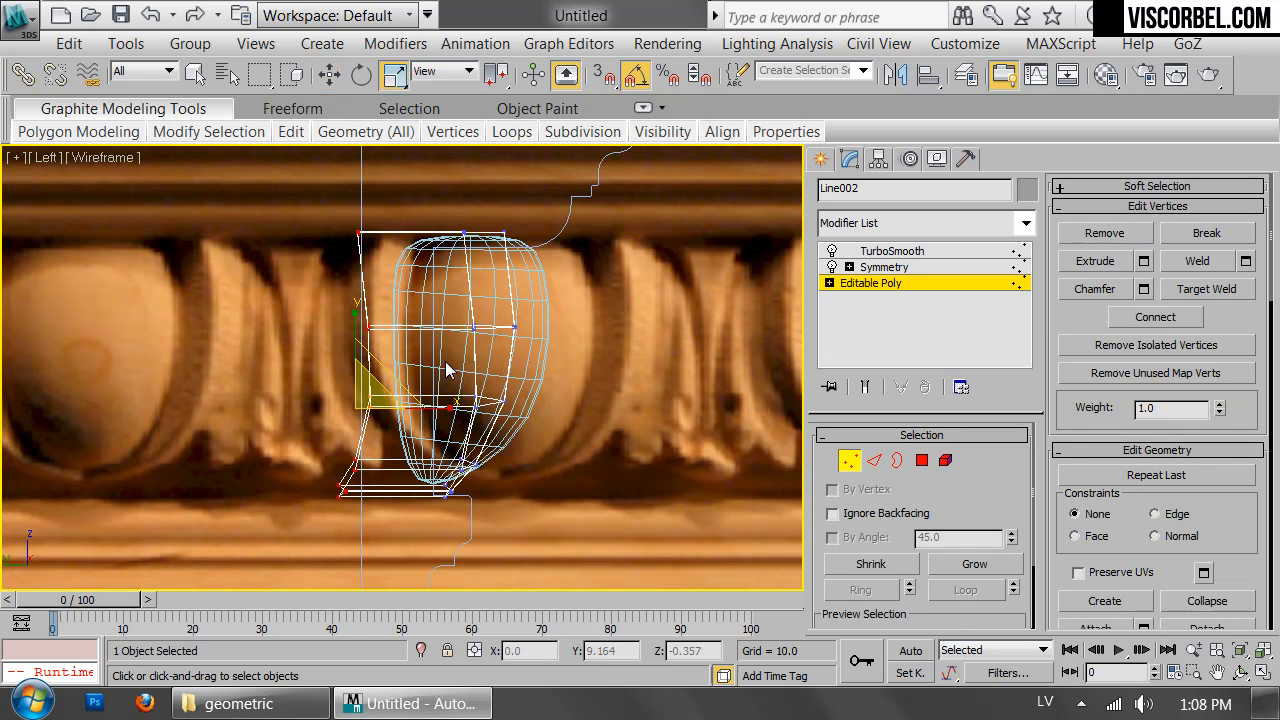
{"action": "left_click_drag", "start_coordinate": [449, 406], "coordinate": [1083, 342]}
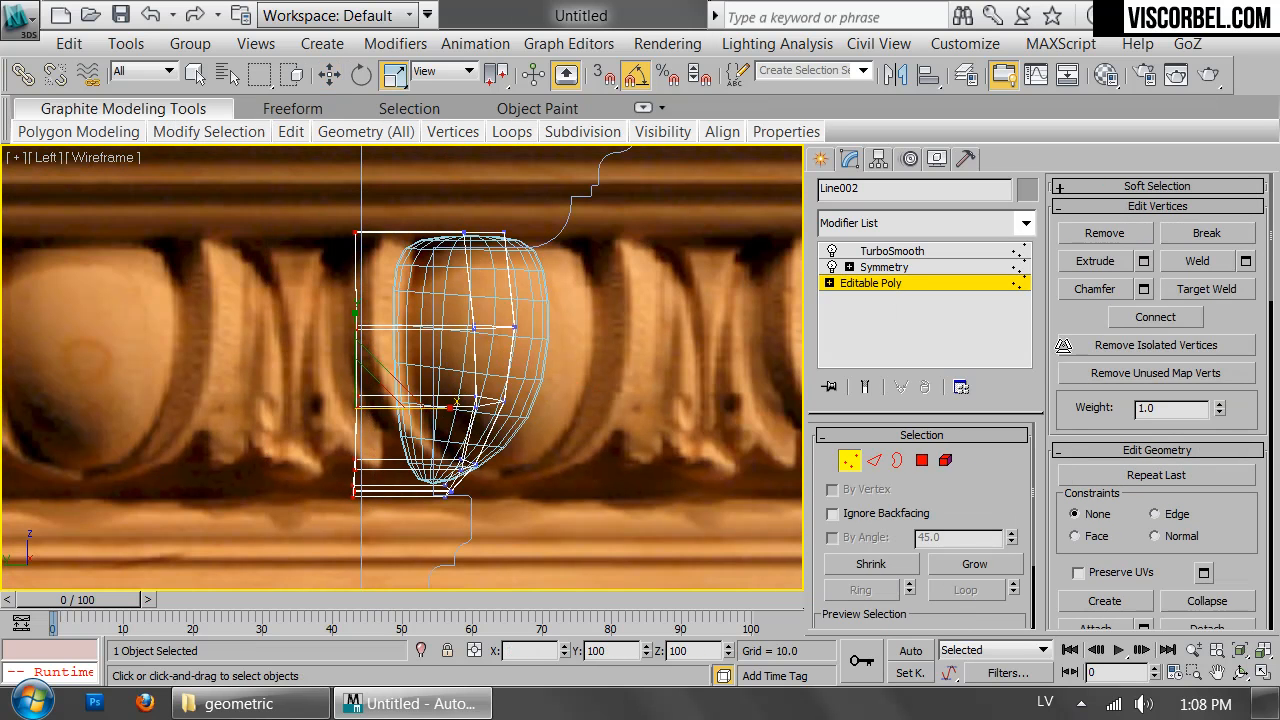
{"action": "key", "text": "w"}
{"action": "left_click_drag", "start_coordinate": [413, 407], "coordinate": [434, 407]}
- Adjust the depth of the rim's front vertex rows by scaling them horizontally in the left view
{"action": "left_click_drag", "start_coordinate": [415, 193], "coordinate": [545, 262]}
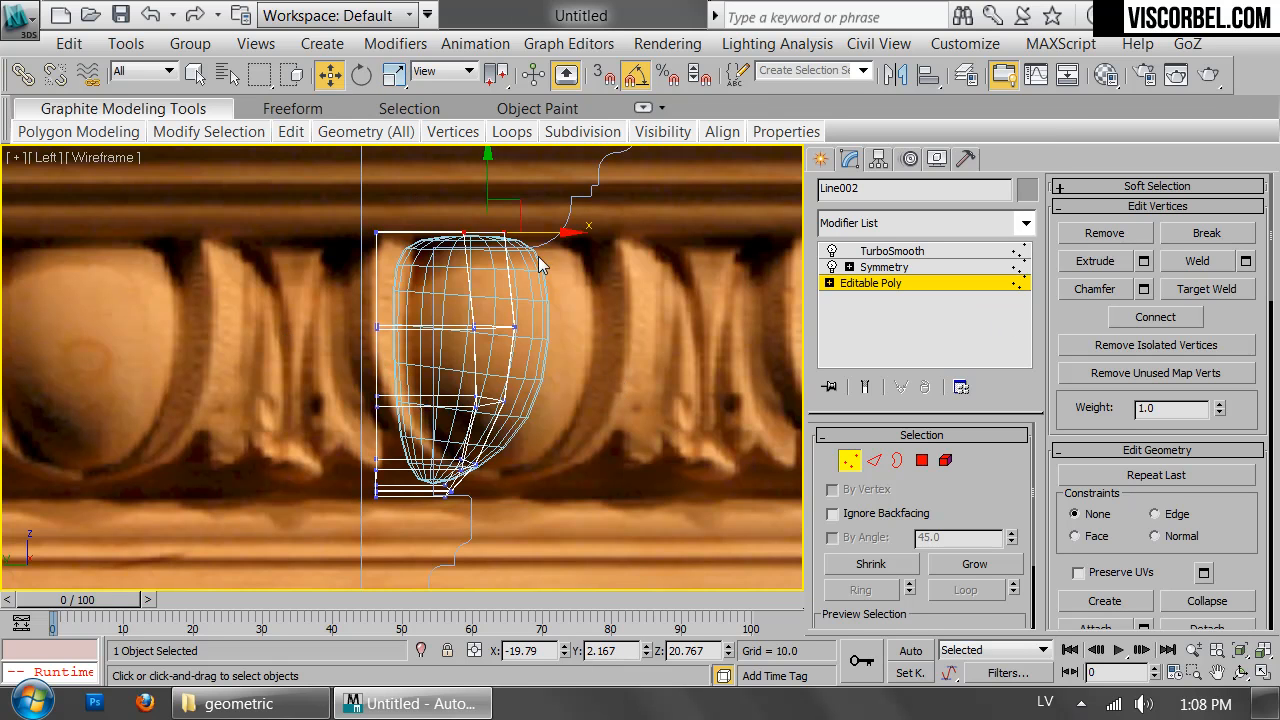
{"action": "key", "text": "r"}
{"action": "left_click_drag", "start_coordinate": [573, 234], "coordinate": [553, 230]}
{"action": "left_click_drag", "start_coordinate": [463, 298], "coordinate": [531, 329]}
{"action": "left_click_drag", "start_coordinate": [454, 393], "coordinate": [557, 401]}
{"action": "left_click_drag", "start_coordinate": [489, 474], "coordinate": [542, 466]}
{"action": "key", "text": "1"}
{"action": "left_click", "coordinate": [644, 382]}
- Examine the reshaped rim in shaded perspective and check the egg and rim against the reference in the front view
{"action": "key", "text": "F3"}
{"action": "key", "text": "p"}
{"action": "scroll", "coordinate": [633, 424], "scroll_direction": "down", "scroll_amount": 2}
{"action": "middle_click_drag", "start_coordinate": [633, 424], "coordinate": [665, 400], "text": "alt"}
{"action": "scroll", "coordinate": [445, 405], "scroll_direction": "down", "scroll_amount": 5}
{"action": "key", "text": "f"}
{"action": "scroll", "coordinate": [627, 350], "scroll_direction": "down", "scroll_amount": 5}
{"action": "middle_click_drag", "start_coordinate": [571, 340], "coordinate": [440, 357]}
{"action": "scroll", "coordinate": [442, 354], "scroll_direction": "up", "scroll_amount": 5}
{"action": "key", "text": "F3"}
{"action": "left_click", "coordinate": [444, 371]}
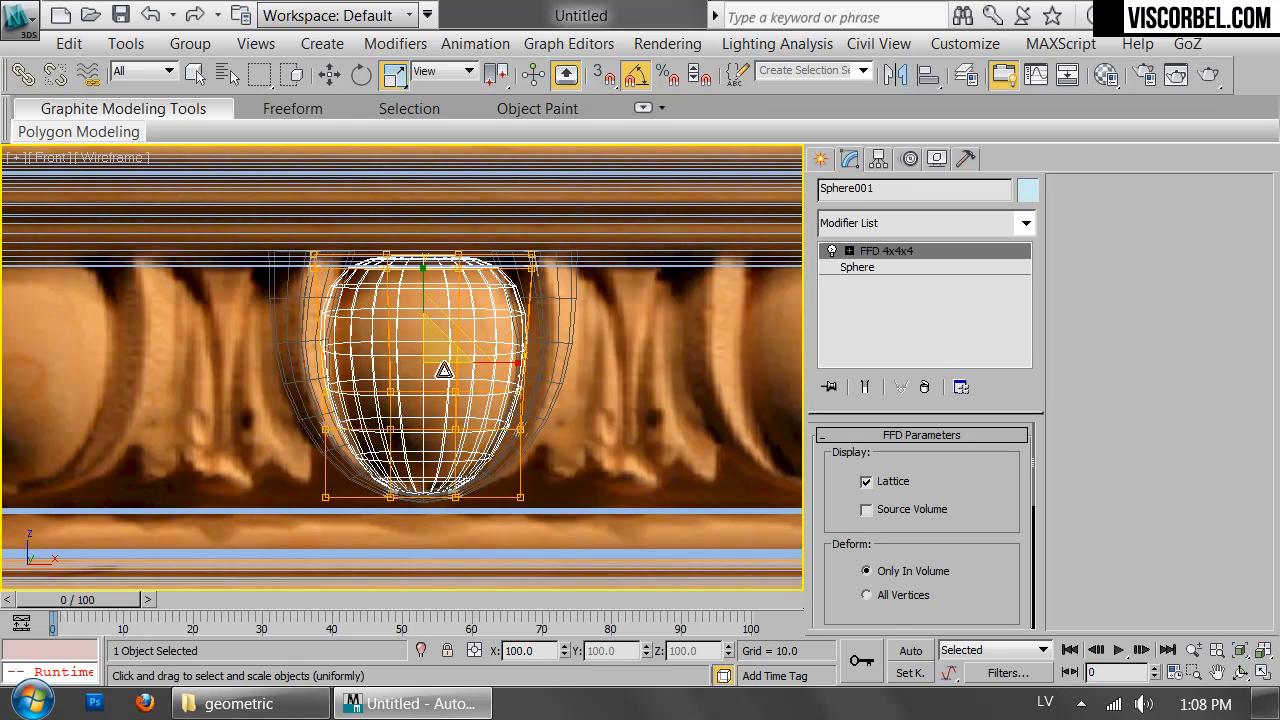
{"action": "middle_click_drag", "start_coordinate": [220, 403], "coordinate": [451, 403]}
{"action": "left_click", "coordinate": [470, 364]}
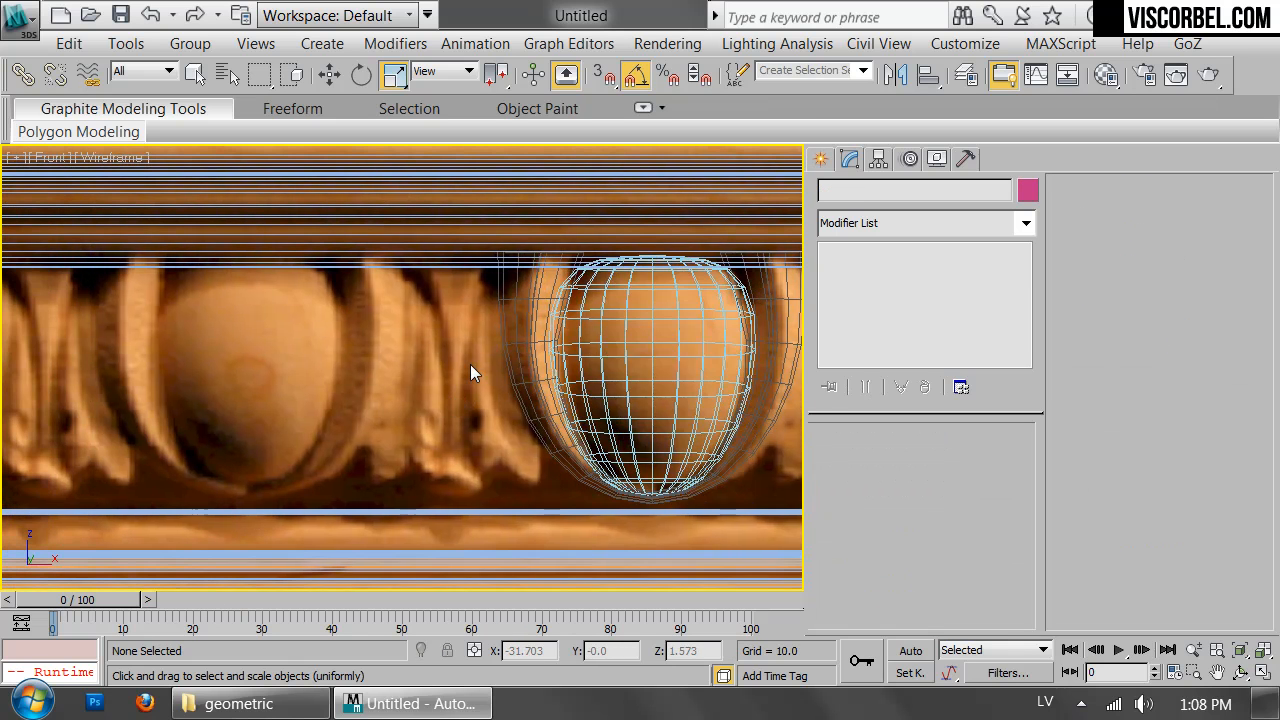
- Draw a closed Line spline around half of the dart ornament between the eggs, tracing the reference in the front view
{"action": "scroll", "coordinate": [470, 364], "scroll_direction": "up", "scroll_amount": 2}
{"action": "right_click", "coordinate": [460, 306]}
{"action": "left_click", "coordinate": [490, 217]}
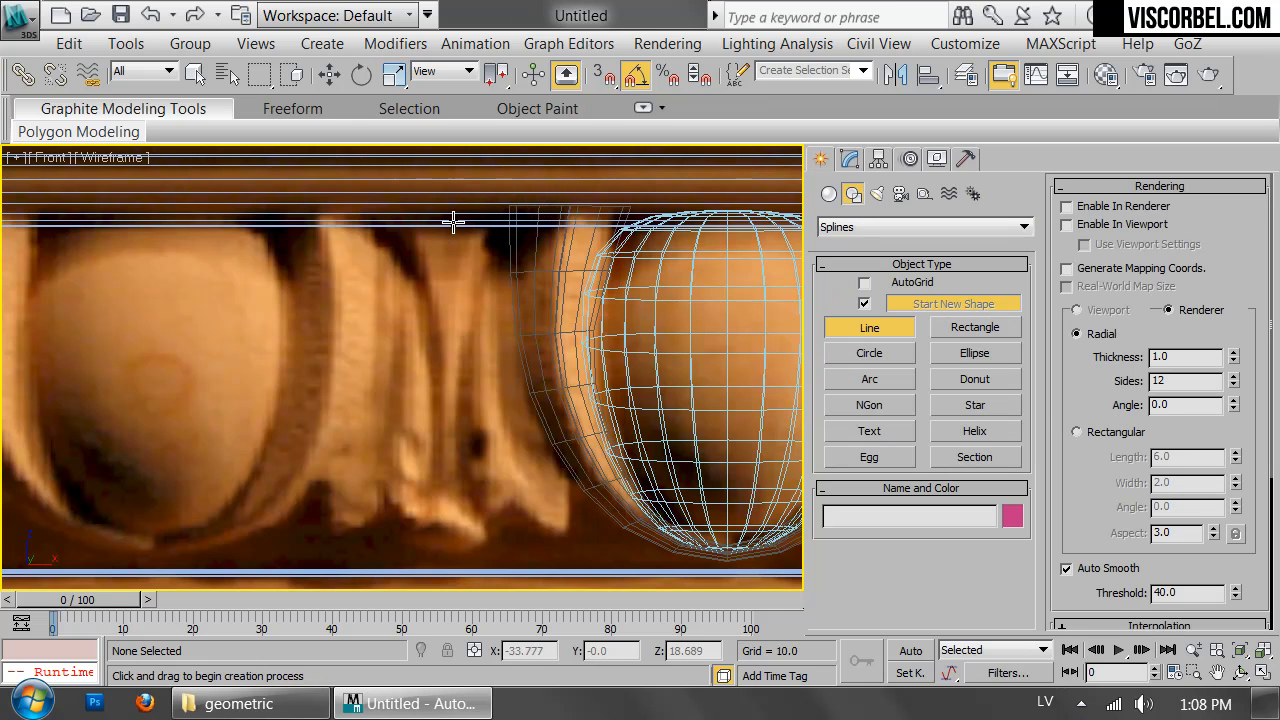
{"action": "left_click", "coordinate": [451, 226]}
{"action": "left_click", "coordinate": [451, 563]}
{"action": "left_click", "coordinate": [496, 548]}
{"action": "left_click", "coordinate": [498, 522]}
{"action": "left_click", "coordinate": [507, 499]}
{"action": "left_click", "coordinate": [526, 540]}
{"action": "left_click", "coordinate": [578, 546]}
{"action": "left_click", "coordinate": [572, 483]}
{"action": "left_click", "coordinate": [541, 436]}
{"action": "left_click", "coordinate": [519, 368]}
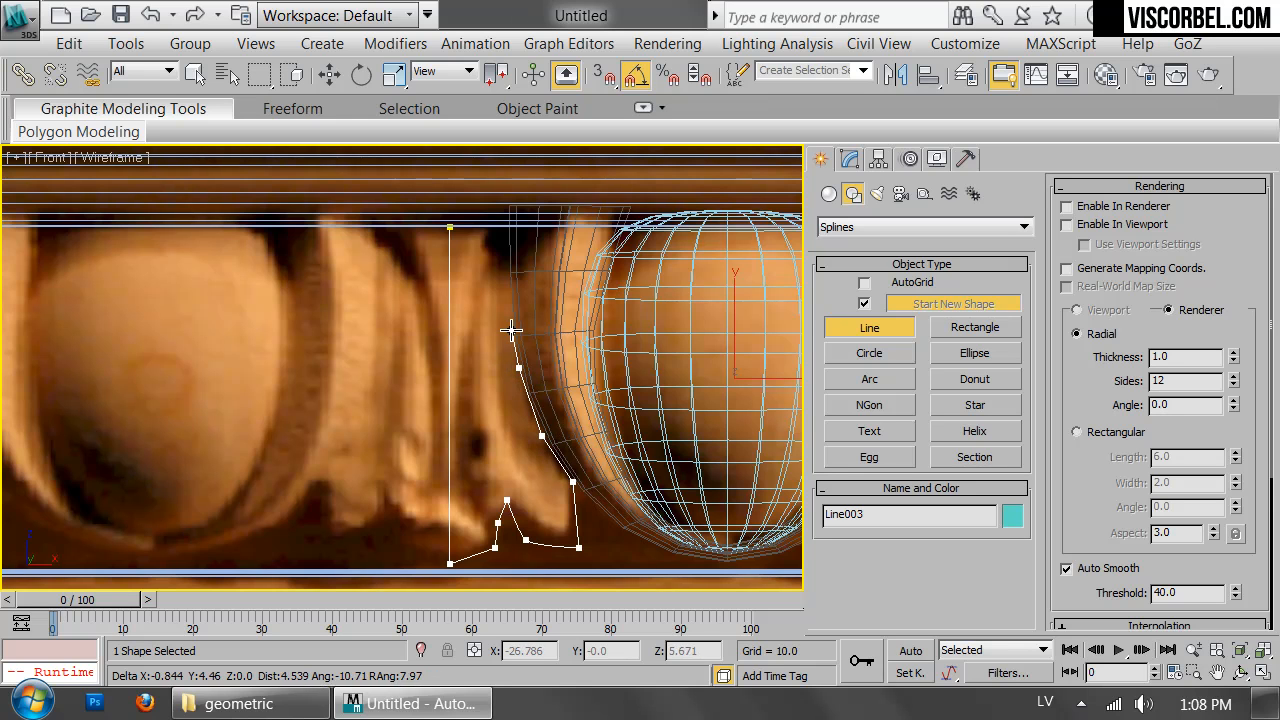
{"action": "left_click", "coordinate": [509, 295]}
{"action": "left_click", "coordinate": [509, 227]}
{"action": "left_click", "coordinate": [451, 230]}
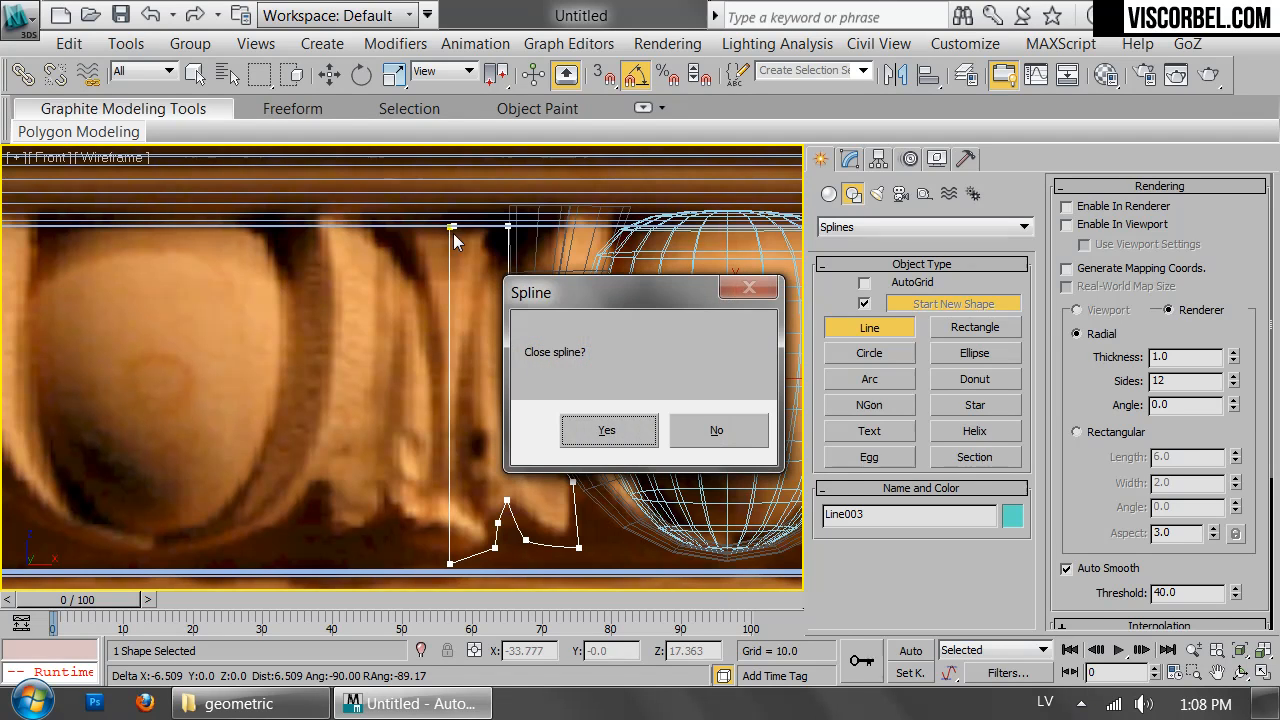
{"action": "left_click", "coordinate": [582, 440]}
{"action": "middle_click_drag", "start_coordinate": [592, 492], "coordinate": [586, 448]}
{"action": "right_click", "coordinate": [588, 448]}
- Convert all vertices of the dart outline to the Corner type
{"action": "key", "text": "1"}
{"action": "key", "text": "ctrl+a"}
{"action": "right_click", "coordinate": [668, 321]}
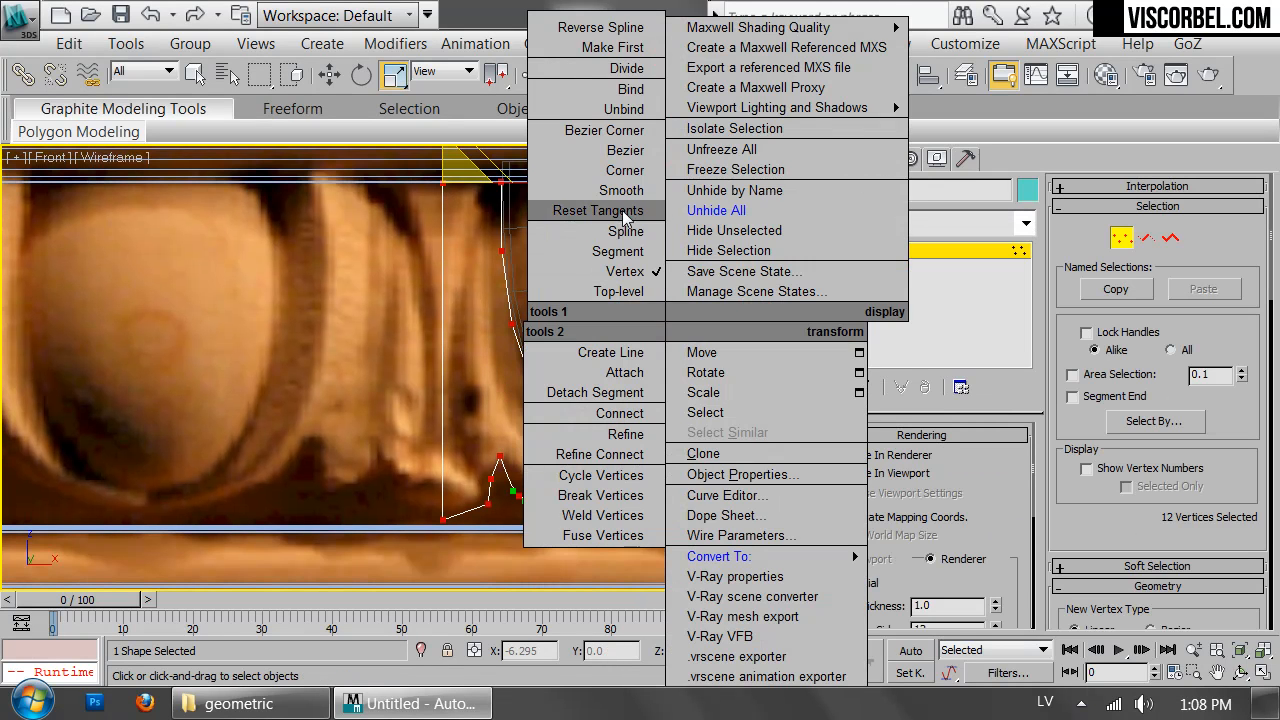
{"action": "left_click", "coordinate": [621, 190]}
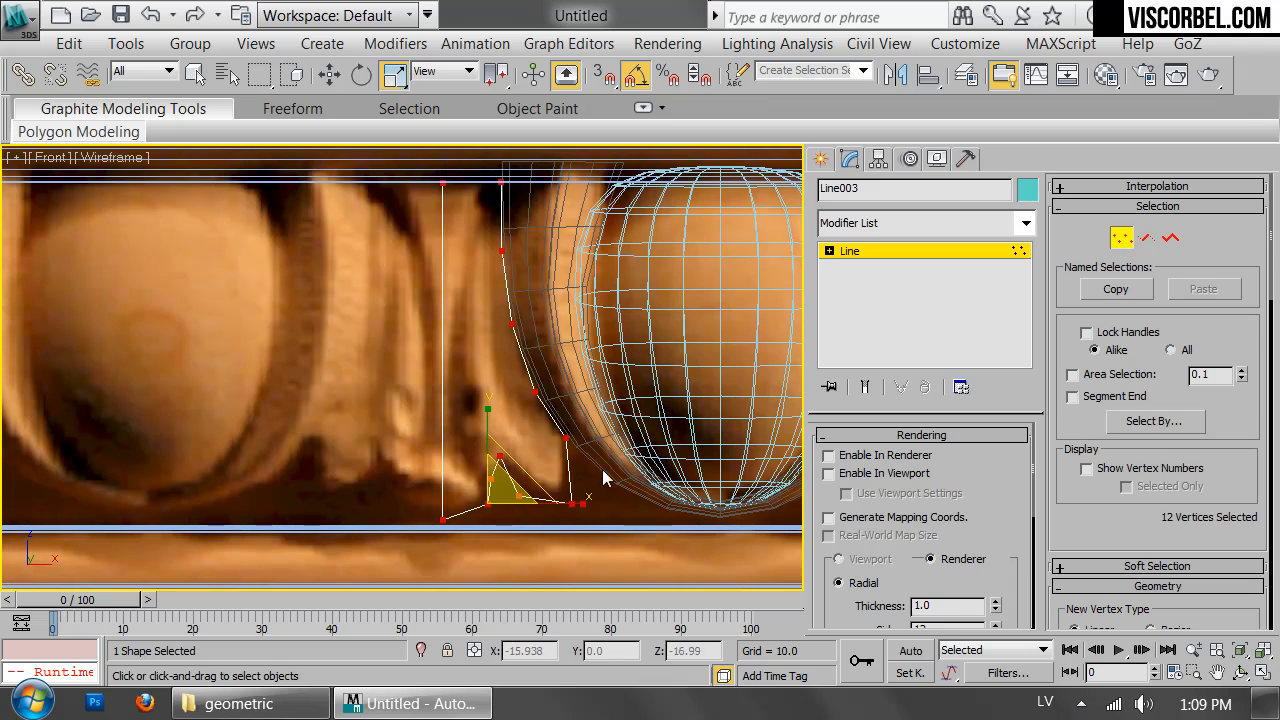
- Move the vertices around the dart outline's lower notch and along its side facing the egg to refine the shape
{"action": "left_click", "coordinate": [519, 495]}
{"action": "key", "text": "w"}
{"action": "left_click_drag", "start_coordinate": [548, 467], "coordinate": [475, 512]}
{"action": "key", "text": "1"}
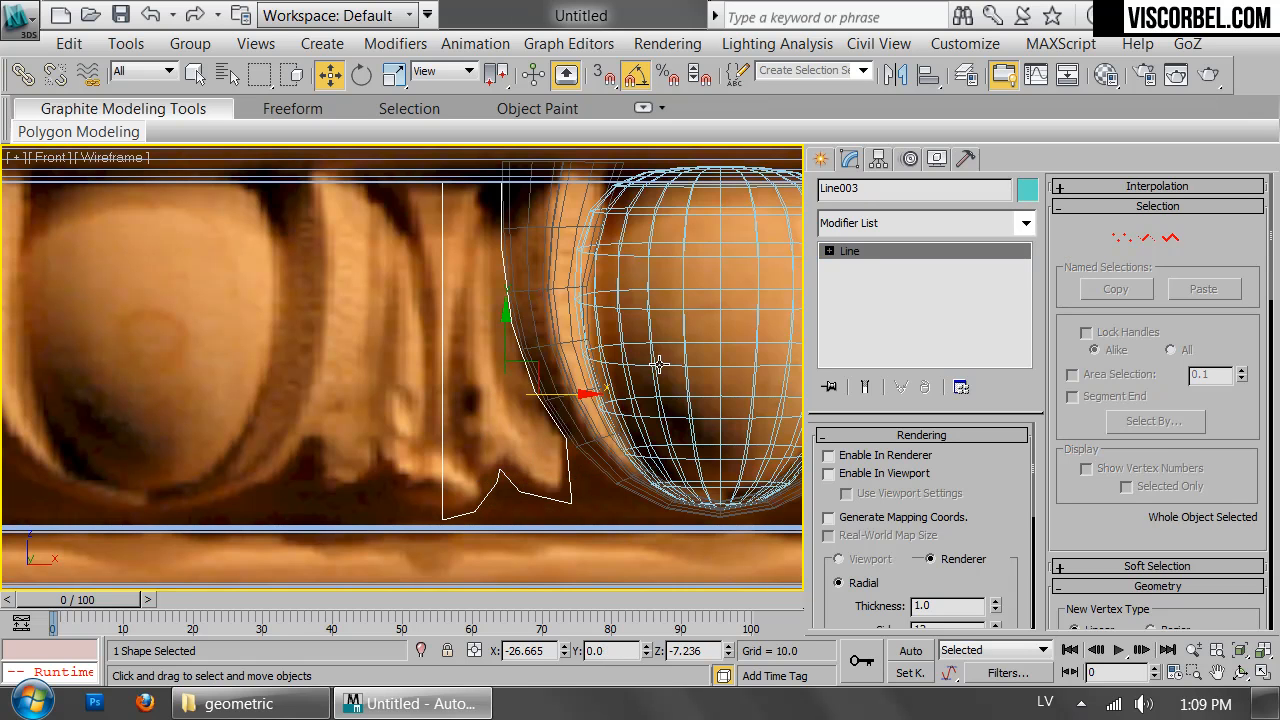
{"action": "key", "text": "1"}
{"action": "left_click_drag", "start_coordinate": [490, 162], "coordinate": [604, 433]}
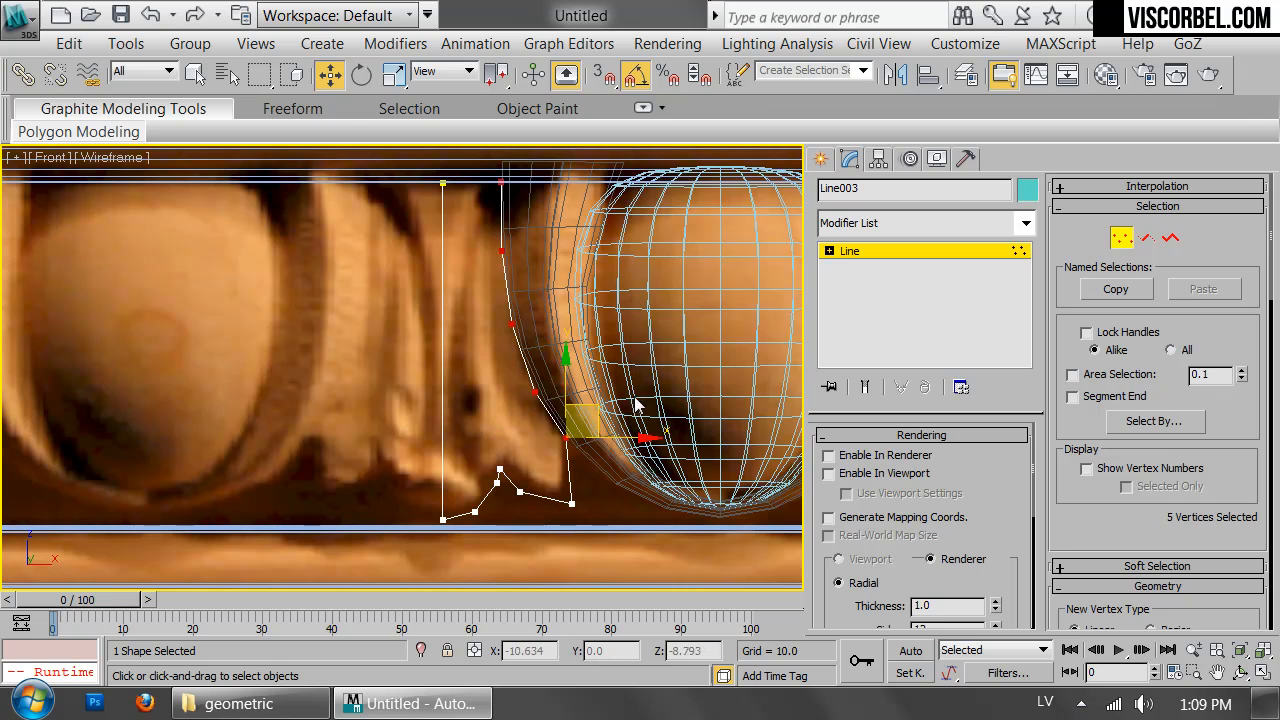
{"action": "key", "text": "1"}
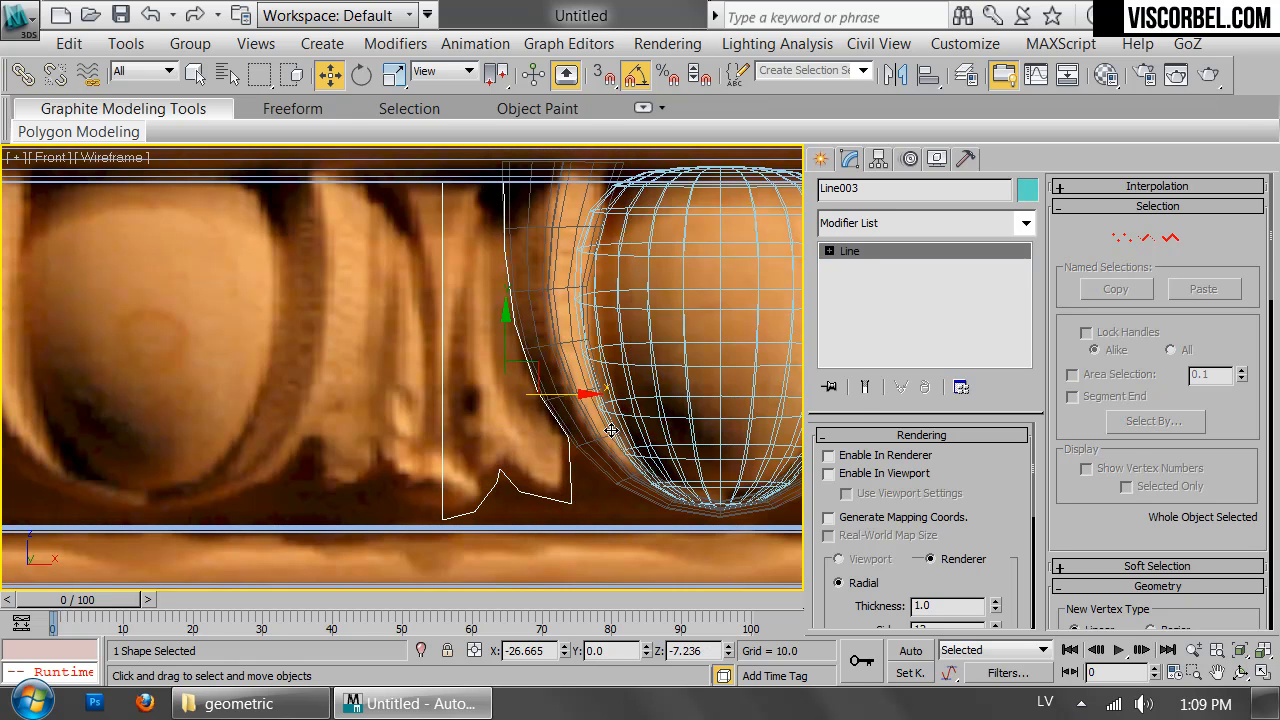
- Convert the closed dart outline to an editable poly
{"action": "right_click", "coordinate": [672, 398]}
{"action": "mouse_move", "coordinate": [844, 557]}
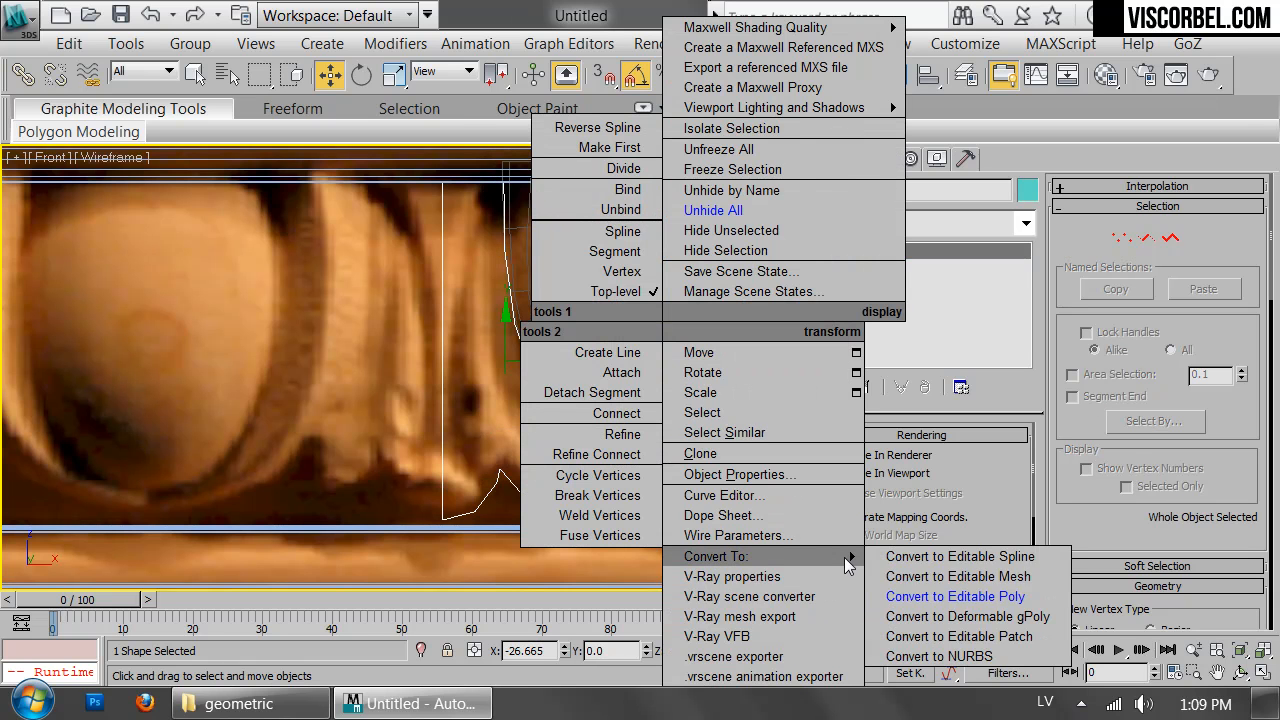
{"action": "left_click", "coordinate": [918, 590]}
- Cut a line along the dart's central stem from top to bottom edge, plus a short curved line across its base
{"action": "key", "text": "1"}
{"action": "right_click", "coordinate": [625, 439]}
{"action": "left_click", "coordinate": [576, 120]}
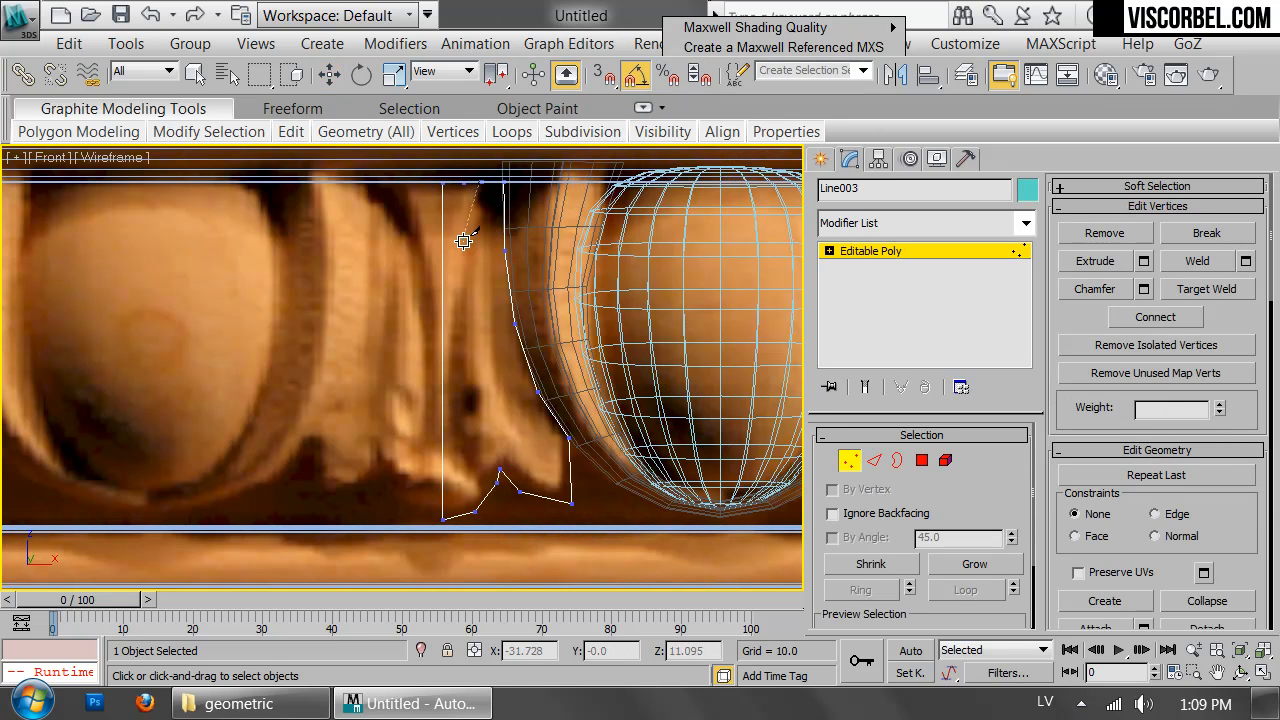
{"action": "left_click", "coordinate": [460, 274]}
{"action": "left_click", "coordinate": [452, 403]}
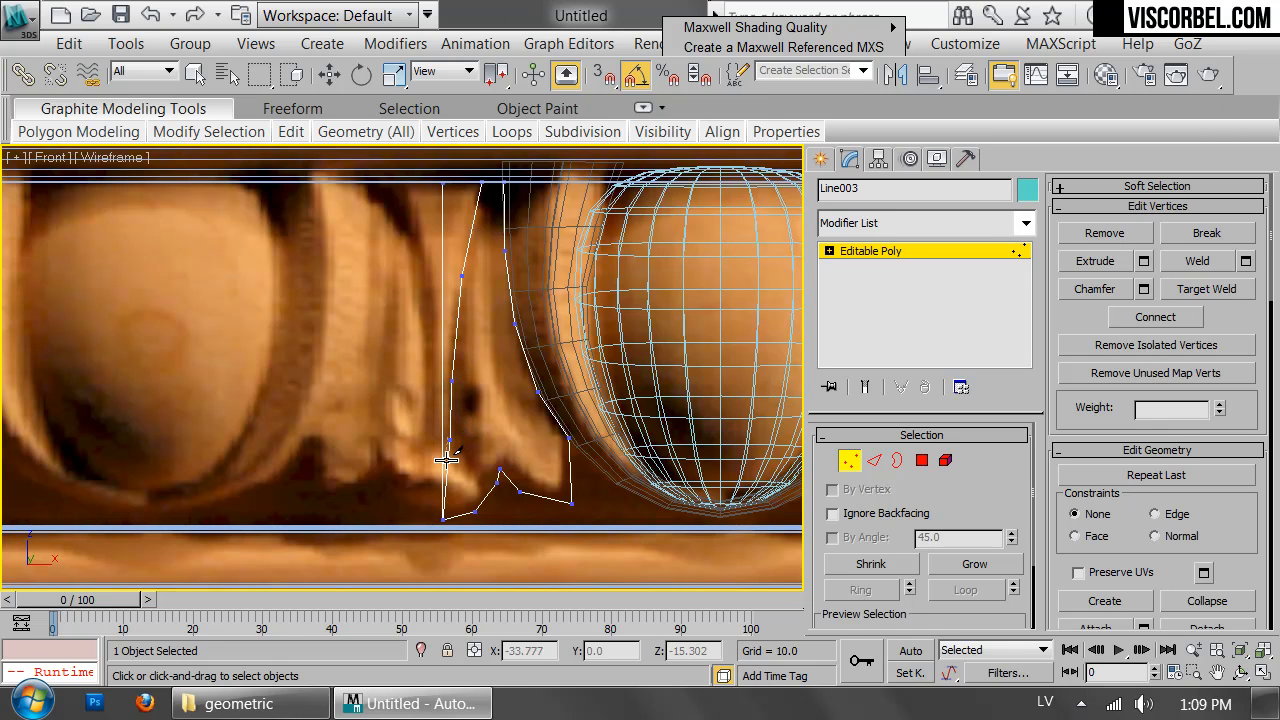
{"action": "left_click", "coordinate": [454, 516]}
{"action": "left_click", "coordinate": [476, 508]}
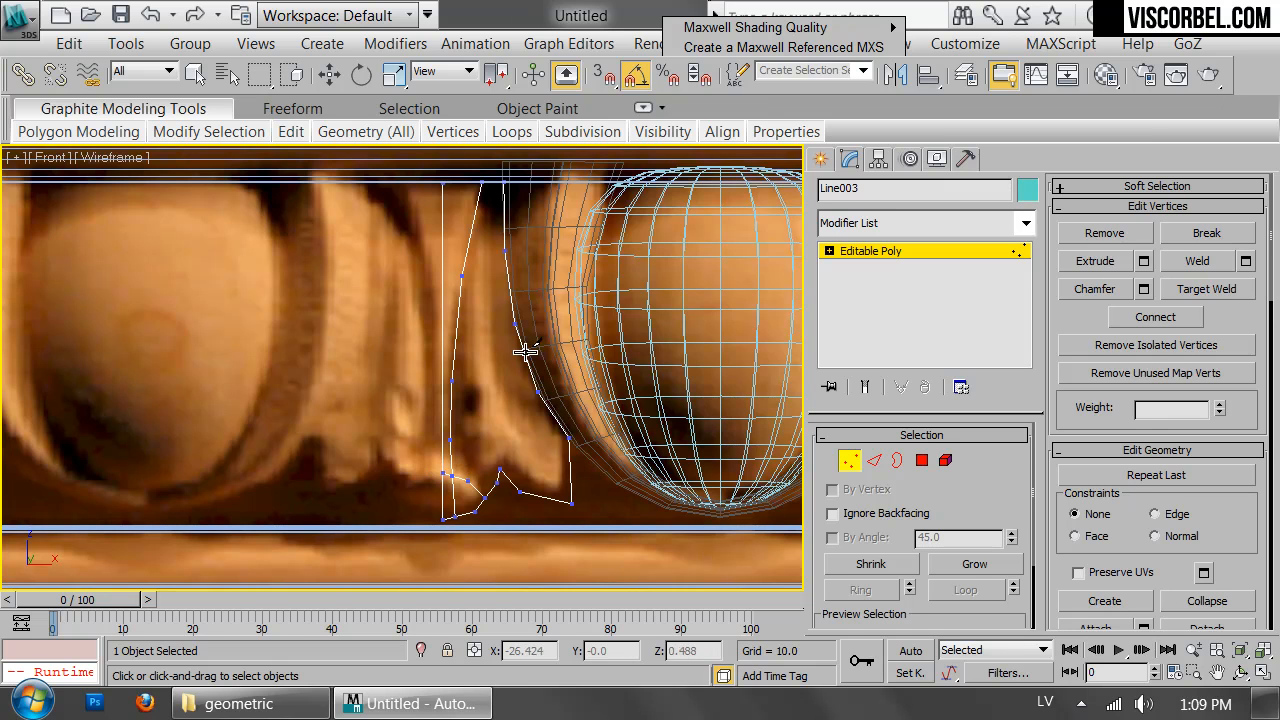
- Cut a second line from the dart's lower notch up to its top edge, beside the stem line
{"action": "left_click", "coordinate": [485, 410]}
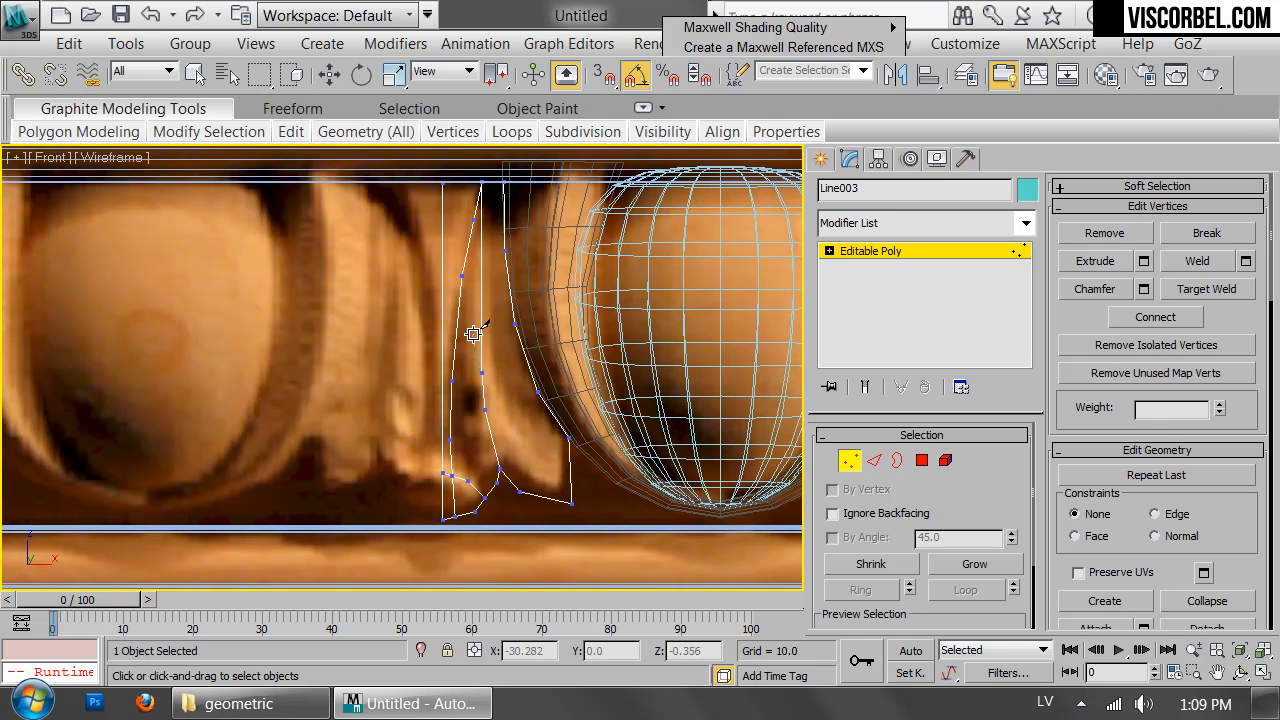
{"action": "left_click", "coordinate": [475, 276]}
{"action": "left_click", "coordinate": [488, 181]}
{"action": "right_click", "coordinate": [488, 181]}
- Cut a third line from the dart's lower outer corner up to its top edge, following the outer leaf
{"action": "scroll", "coordinate": [536, 472], "scroll_direction": "up", "scroll_amount": 2}
{"action": "middle_click_drag", "start_coordinate": [536, 472], "coordinate": [548, 418]}
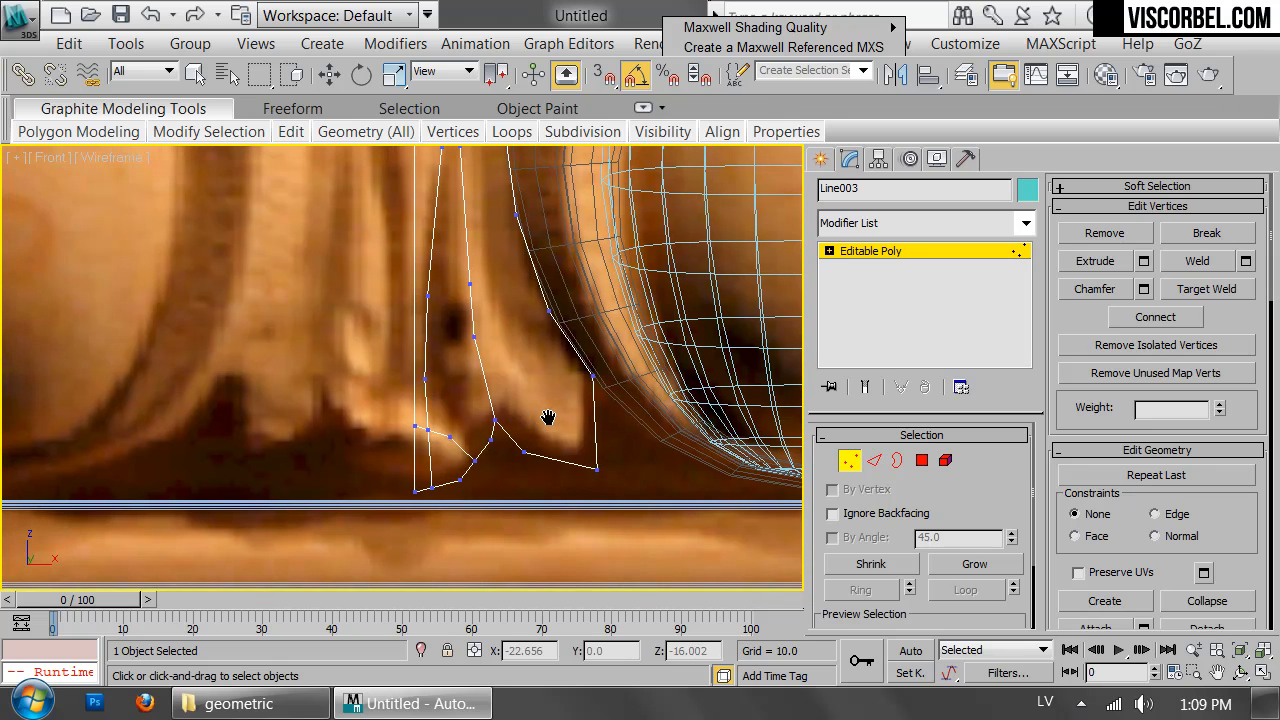
{"action": "left_click_drag", "start_coordinate": [521, 360], "coordinate": [500, 262]}
{"action": "left_click", "coordinate": [497, 239]}
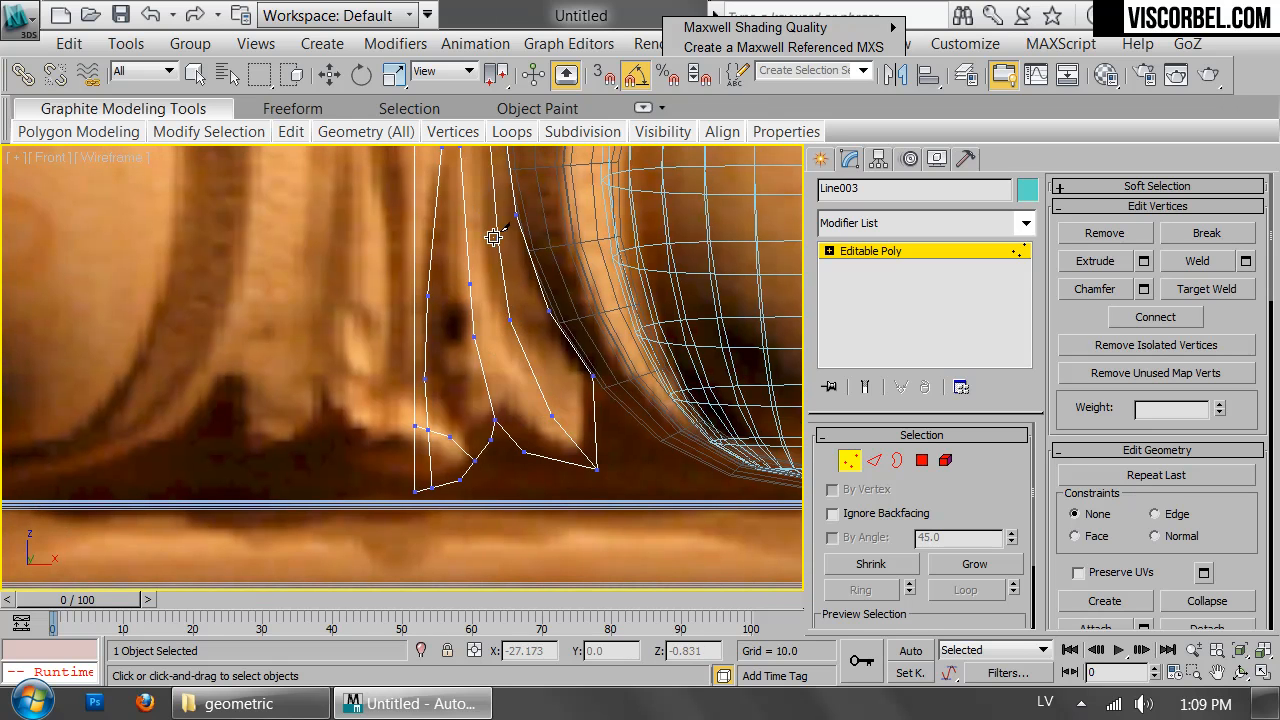
{"action": "middle_click_drag", "start_coordinate": [497, 239], "coordinate": [557, 504]}
{"action": "left_click", "coordinate": [538, 411]}
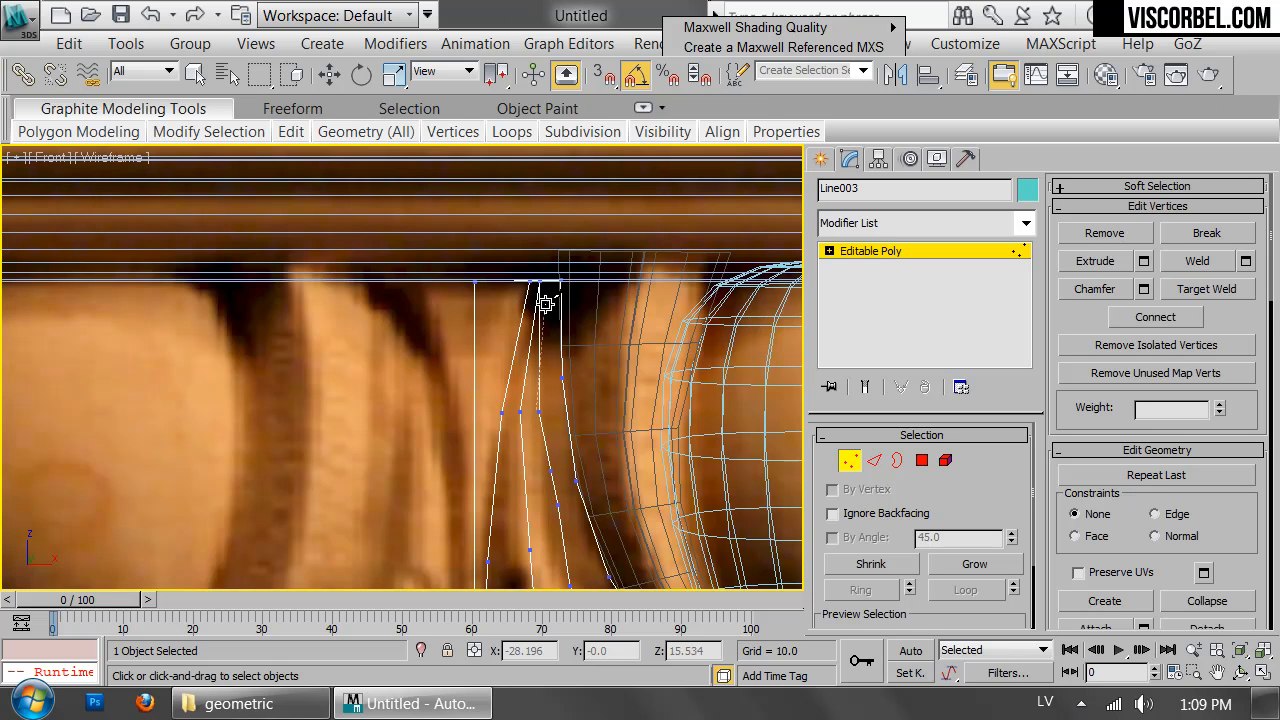
- Connect neighbouring vertices of the dart's cut lines and outer edge with cross edges along its upper and middle parts
{"action": "middle_click_drag", "start_coordinate": [613, 521], "coordinate": [562, 333]}
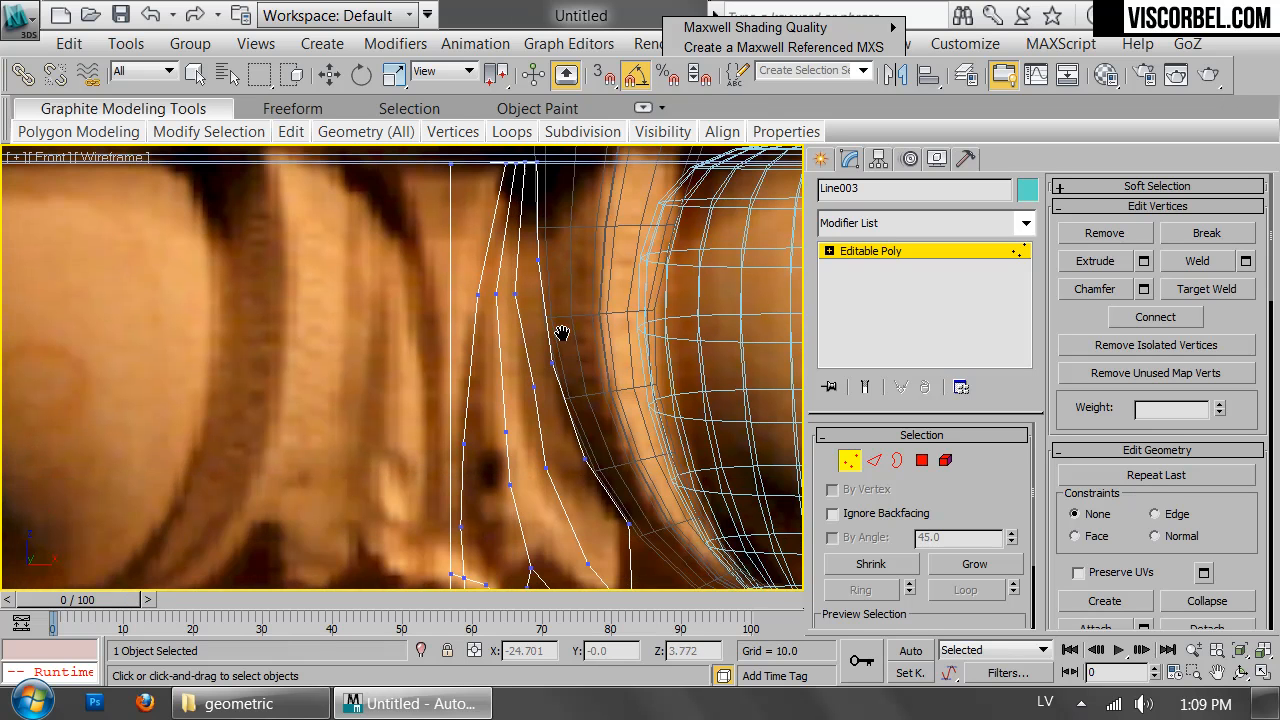
{"action": "key", "text": "w"}
{"action": "left_click_drag", "start_coordinate": [543, 251], "coordinate": [567, 425]}
{"action": "left_click_drag", "start_coordinate": [618, 487], "coordinate": [618, 487]}
{"action": "left_click_drag", "start_coordinate": [486, 457], "coordinate": [525, 543]}
{"action": "key", "text": "ctrl+shift+e"}
{"action": "left_click_drag", "start_coordinate": [428, 397], "coordinate": [515, 459]}
{"action": "key", "text": "ctrl+shift+e"}
{"action": "left_click_drag", "start_coordinate": [542, 375], "coordinate": [478, 437]}
{"action": "key", "text": "ctrl+shift+e"}
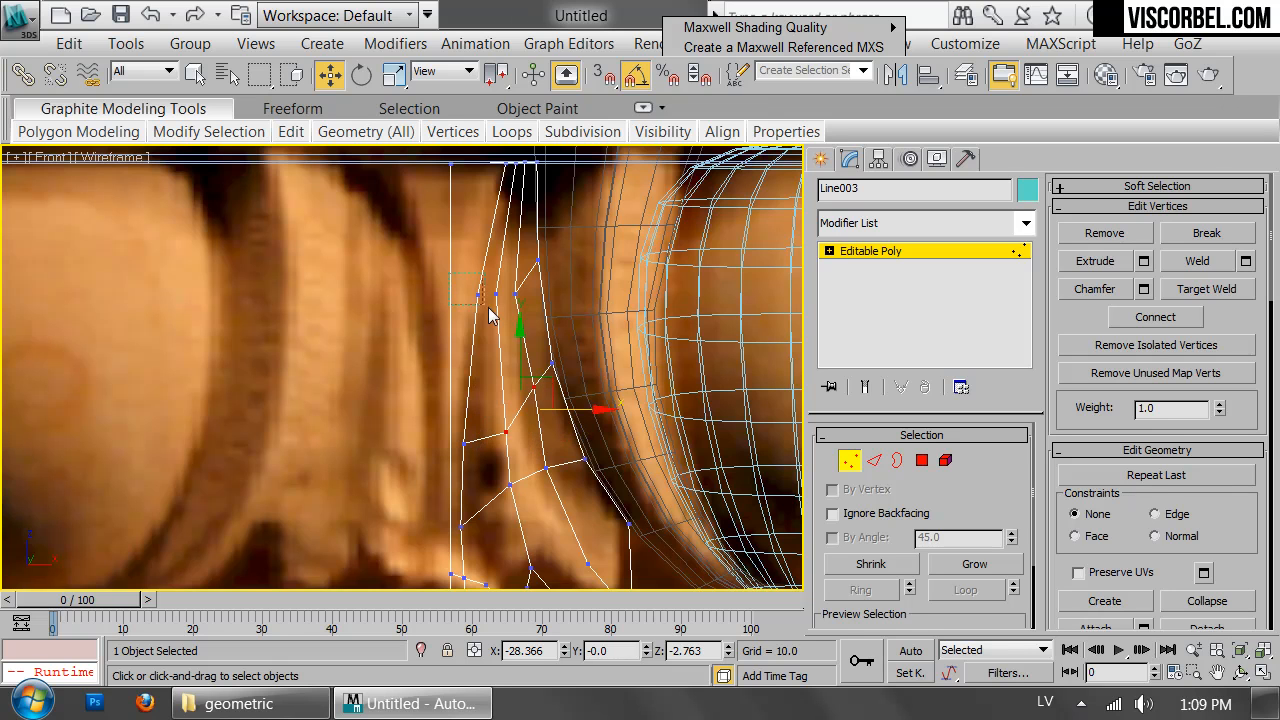
{"action": "mouse_move", "coordinate": [510, 322]}
{"action": "left_mouse_down"}
{"action": "mouse_move", "coordinate": [480, 279]}
{"action": "mouse_move", "coordinate": [506, 305]}
{"action": "left_mouse_up"}
- Connect the dart's lower notch vertex to the nearest vertex on the outer leaf's cut line
{"action": "middle_click_drag", "start_coordinate": [552, 555], "coordinate": [497, 399]}
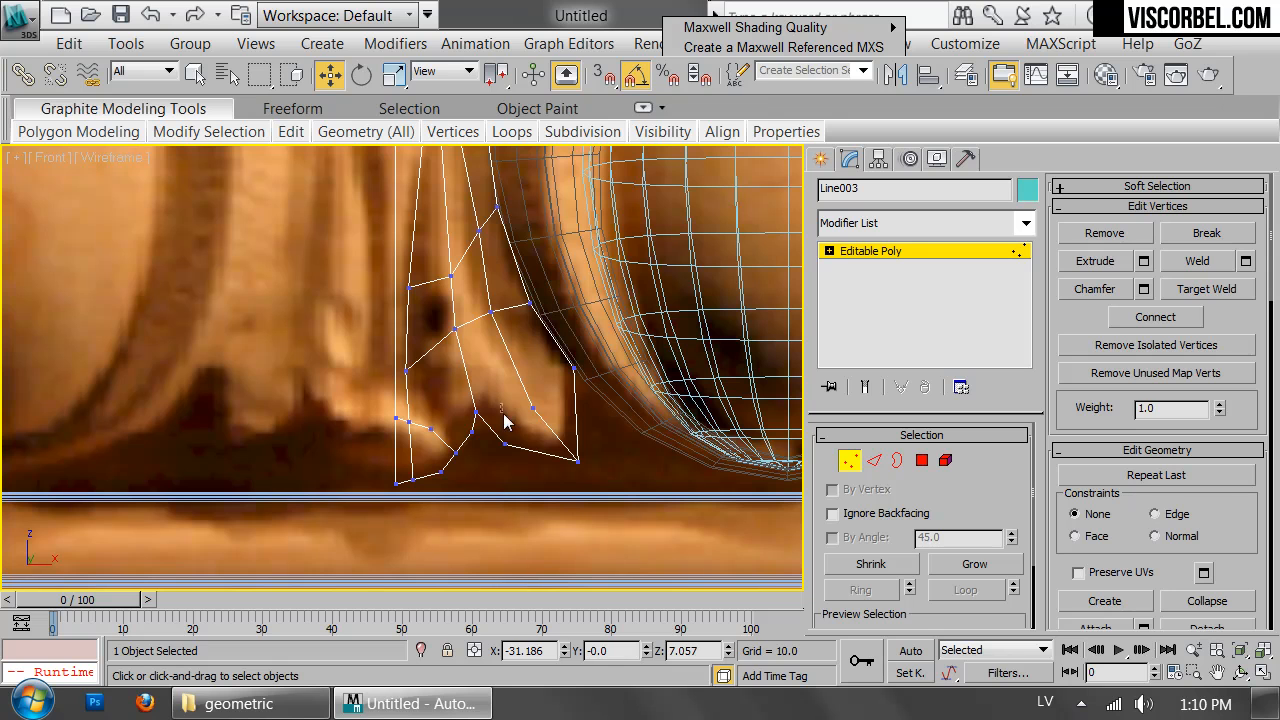
{"action": "left_click_drag", "start_coordinate": [472, 400], "coordinate": [550, 430]}
{"action": "left_click", "coordinate": [649, 407]}
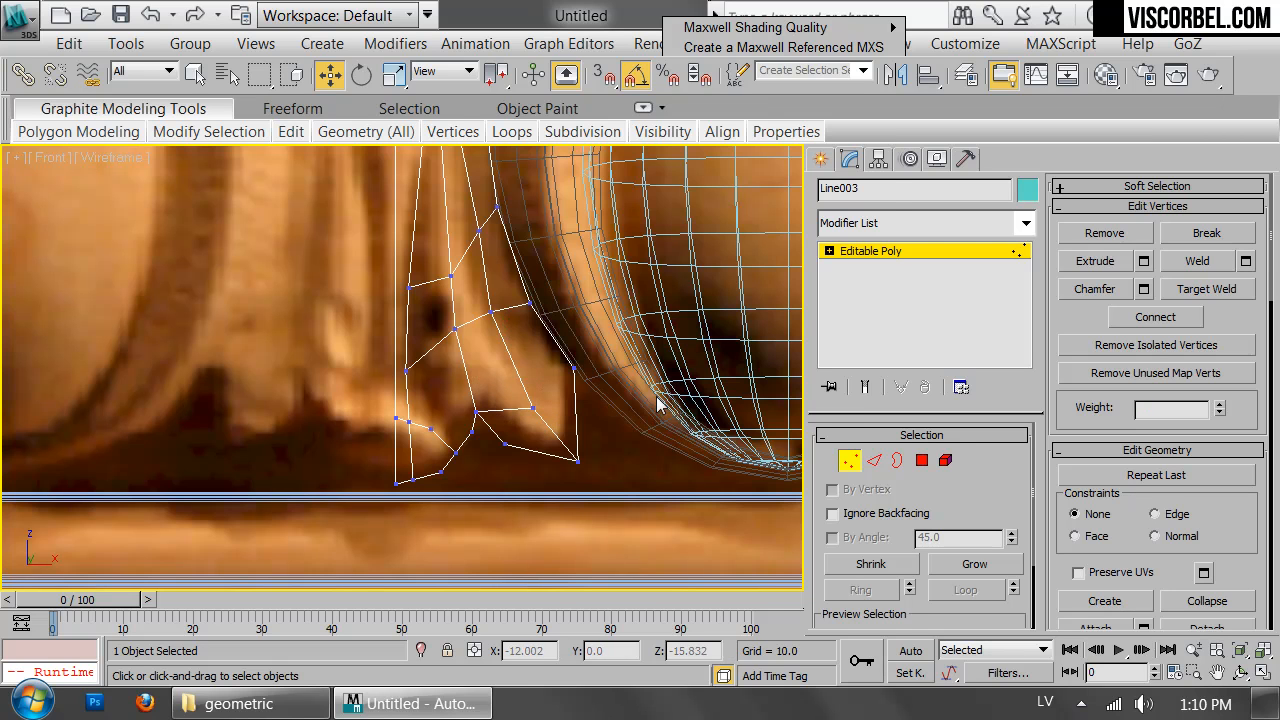
- Cut an edge from the leaf's inner vertex to its outer edge, and extend the stem's cross edges to the centre line
{"action": "right_click", "coordinate": [656, 399]}
{"action": "left_click", "coordinate": [583, 123]}
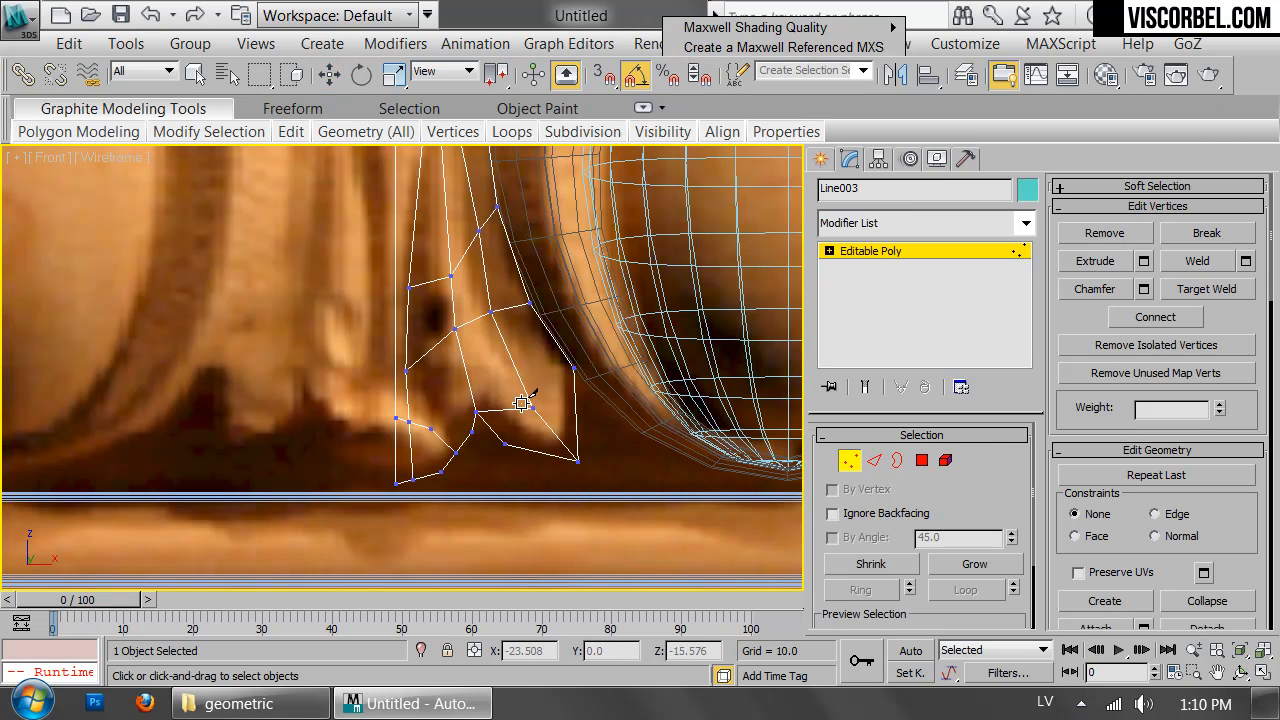
{"action": "left_click", "coordinate": [535, 407]}
{"action": "left_click", "coordinate": [419, 289]}
{"action": "middle_click_drag", "start_coordinate": [476, 206], "coordinate": [521, 424]}
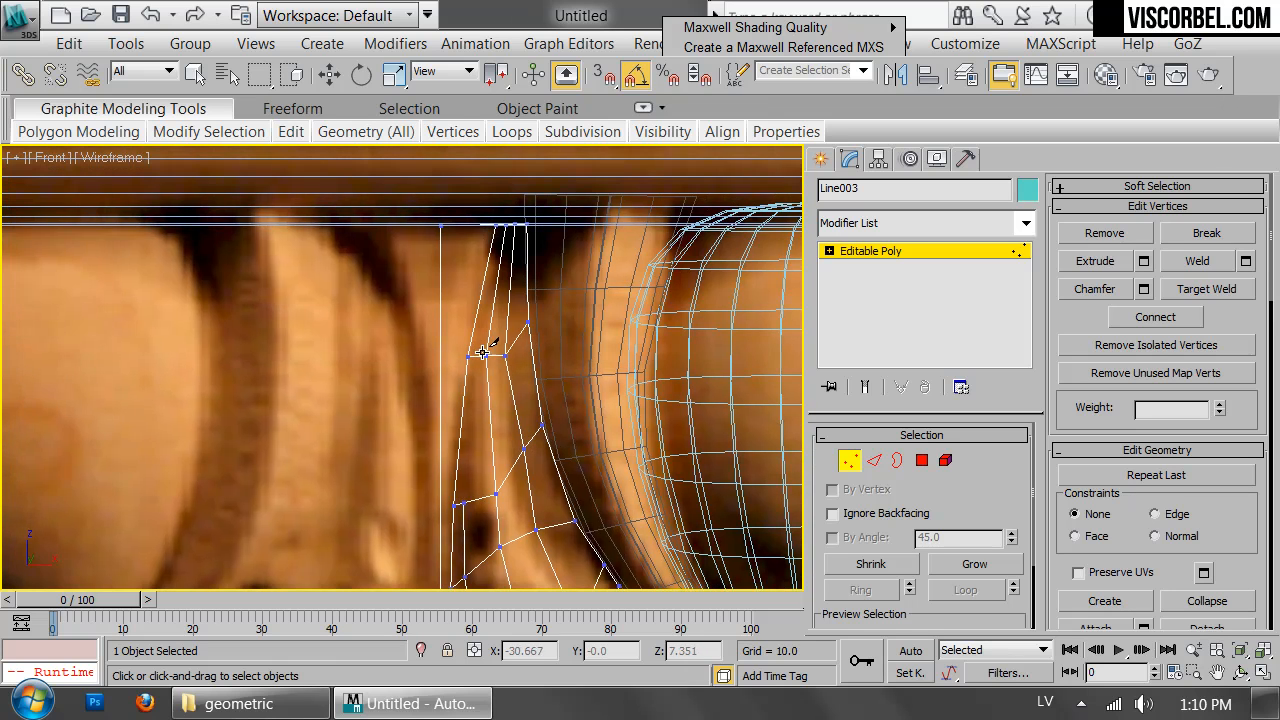
{"action": "left_click", "coordinate": [472, 356]}
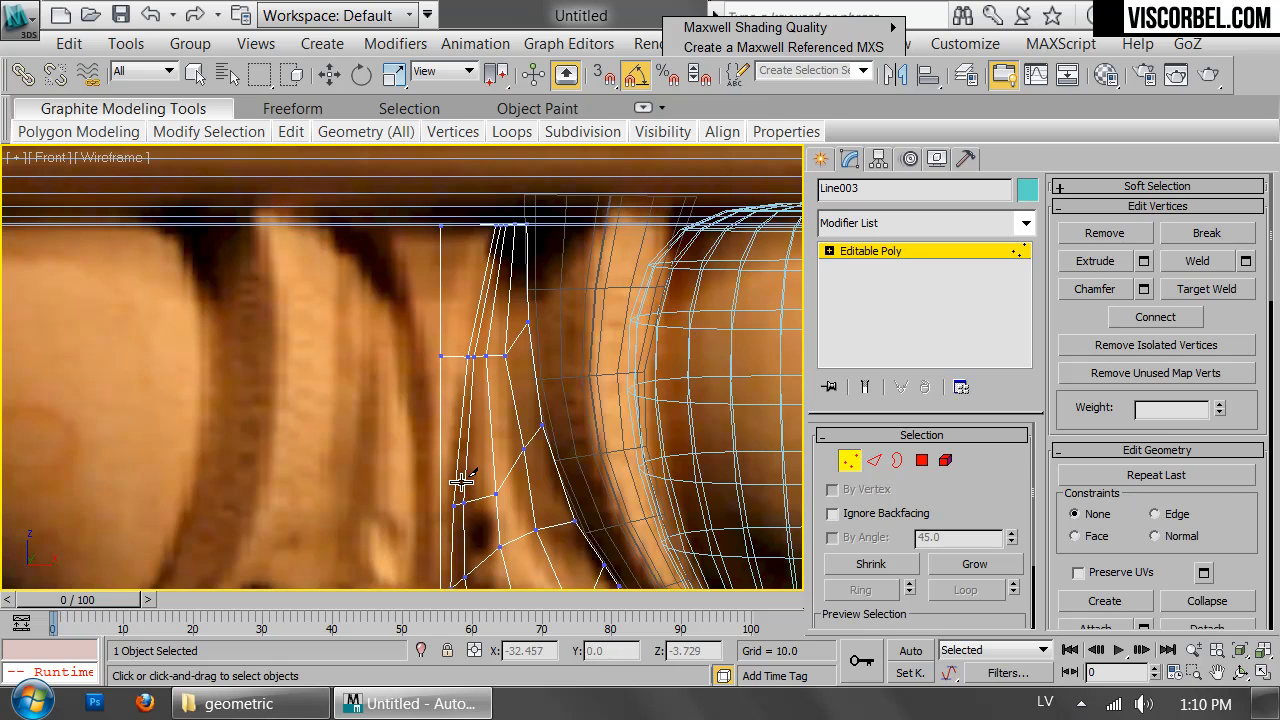
{"action": "middle_click_drag", "start_coordinate": [443, 512], "coordinate": [490, 371]}
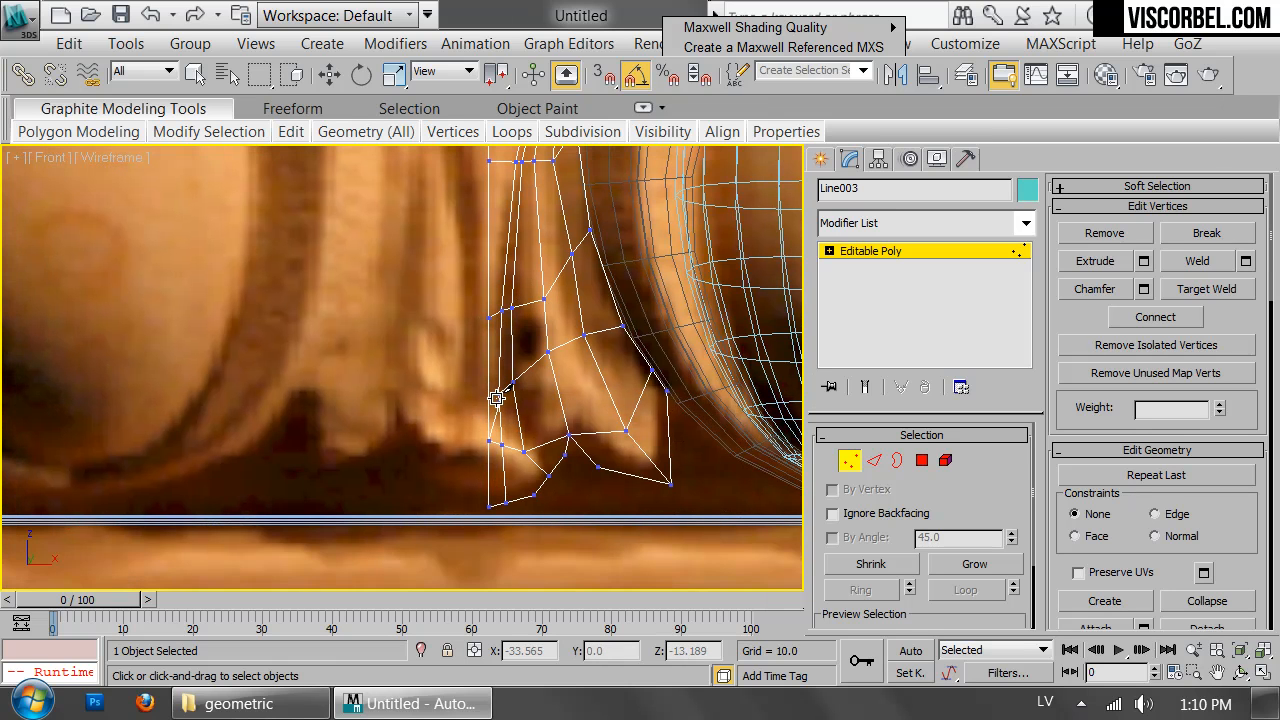
- Adjust the positions of the vertices along the outline of the dart's bottom lobe
{"action": "key", "text": "w"}
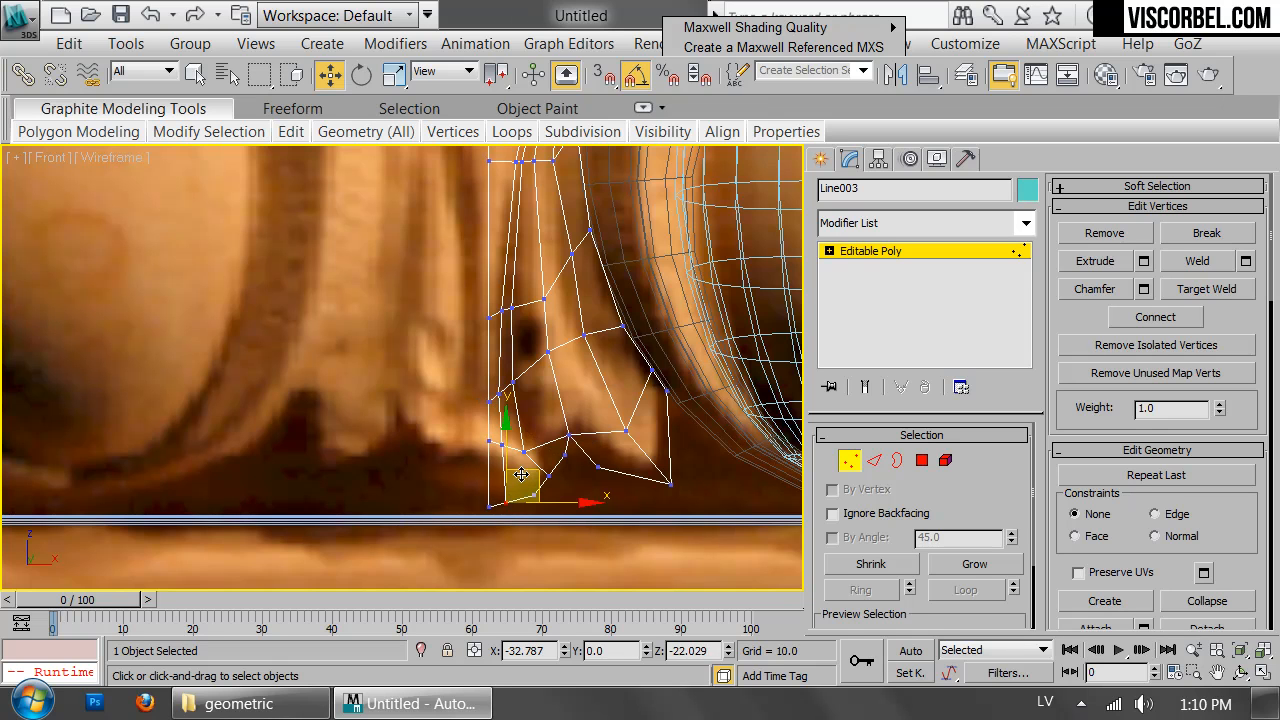
{"action": "left_click_drag", "start_coordinate": [524, 480], "coordinate": [480, 462]}
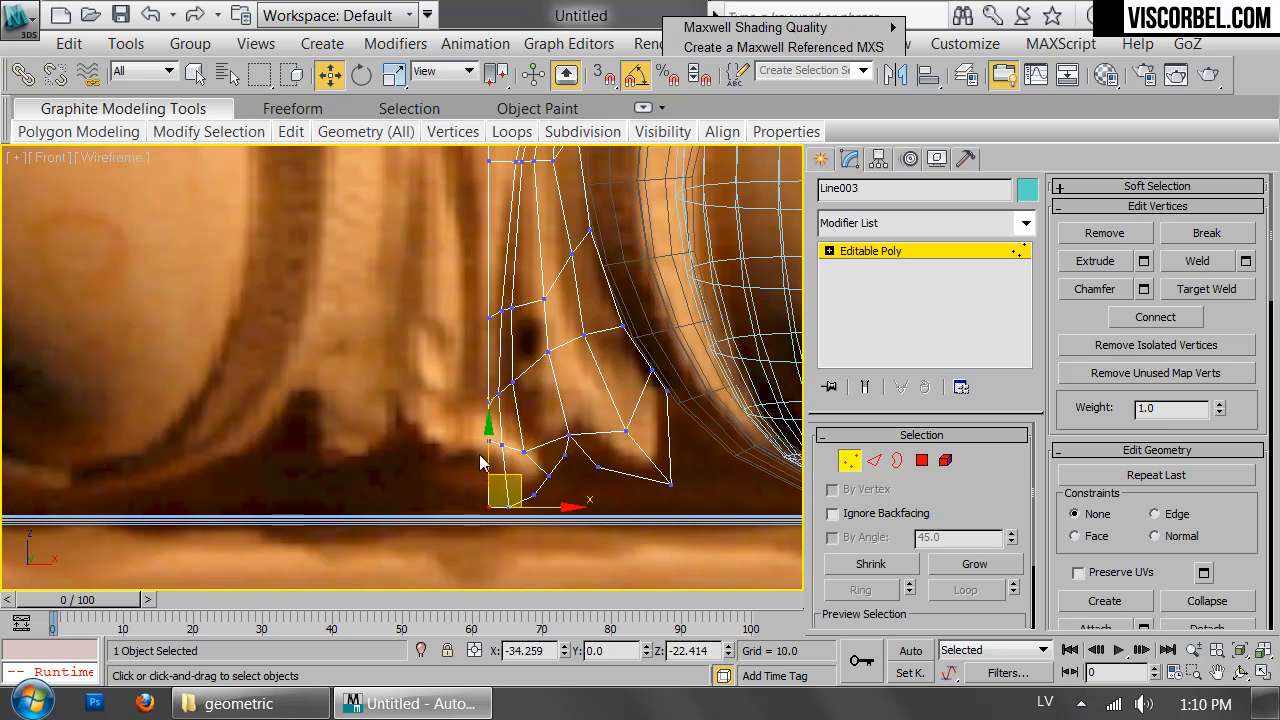
{"action": "left_click", "coordinate": [550, 477]}
{"action": "left_click", "coordinate": [603, 498]}
- Remove the surplus vertices from the bottom lobe's outline and nudge a remaining one to smooth the curve
{"action": "left_click", "coordinate": [564, 456]}
{"action": "right_click", "coordinate": [688, 415]}
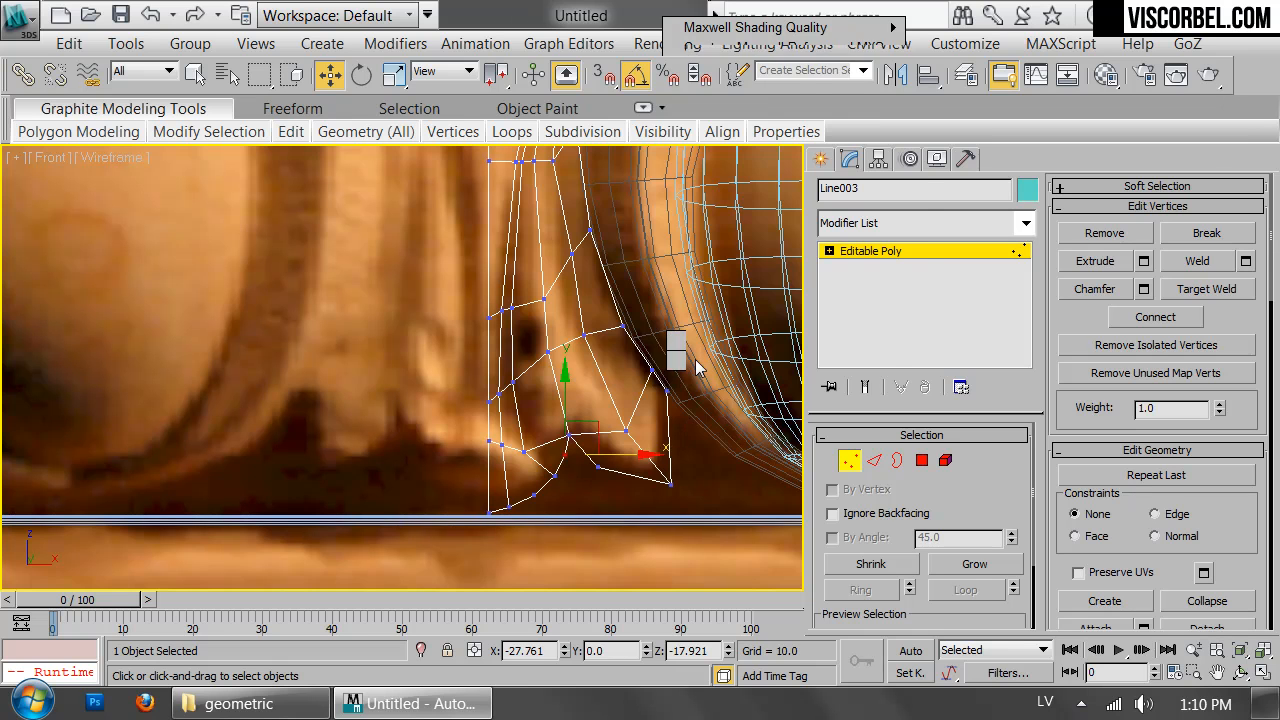
{"action": "left_click", "coordinate": [646, 404]}
{"action": "middle_click_drag", "start_coordinate": [602, 315], "coordinate": [598, 334]}
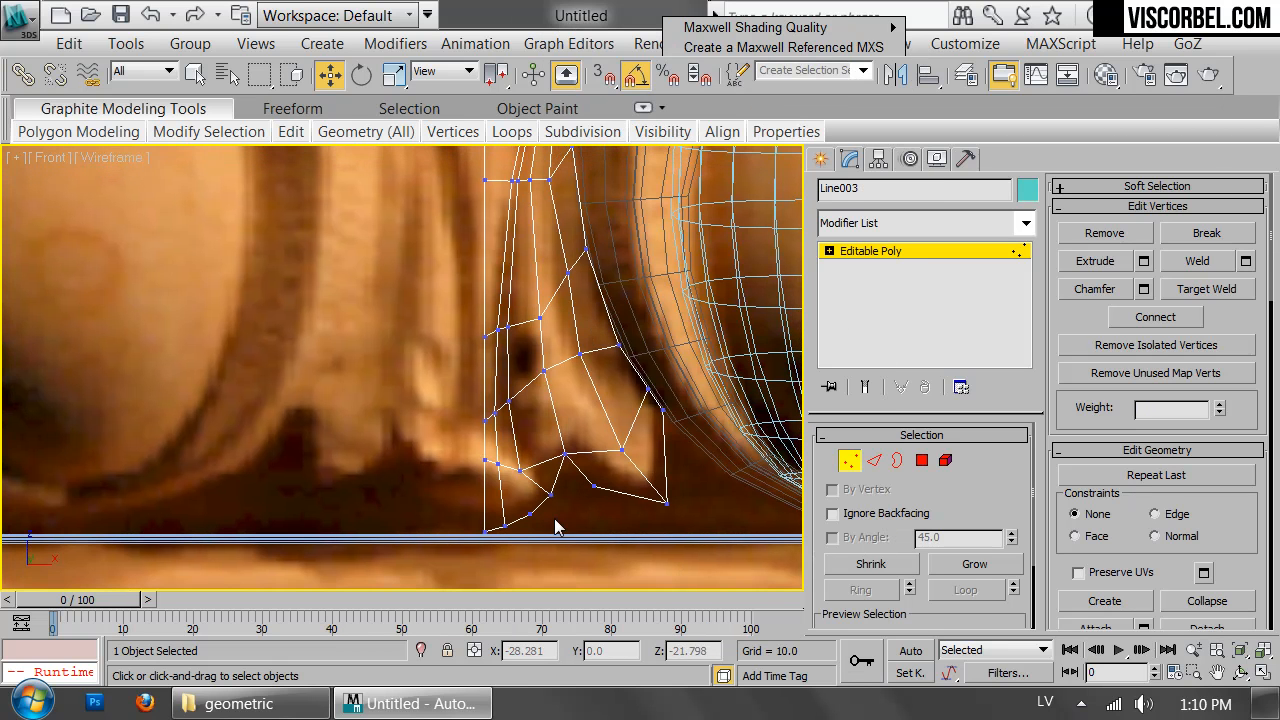
{"action": "left_click", "coordinate": [533, 513]}
{"action": "right_click", "coordinate": [616, 488]}
{"action": "left_click", "coordinate": [550, 403]}
{"action": "left_click", "coordinate": [503, 524]}
{"action": "left_click_drag", "start_coordinate": [539, 487], "coordinate": [538, 484]}
- Mirror the dart half across X with a Symmetry modifier, moving its mirror plane to the stem's centre line
{"action": "scroll", "coordinate": [620, 380], "scroll_direction": "down", "scroll_amount": 2}
{"action": "middle_click_drag", "start_coordinate": [620, 380], "coordinate": [584, 403]}
{"action": "key", "text": "1"}
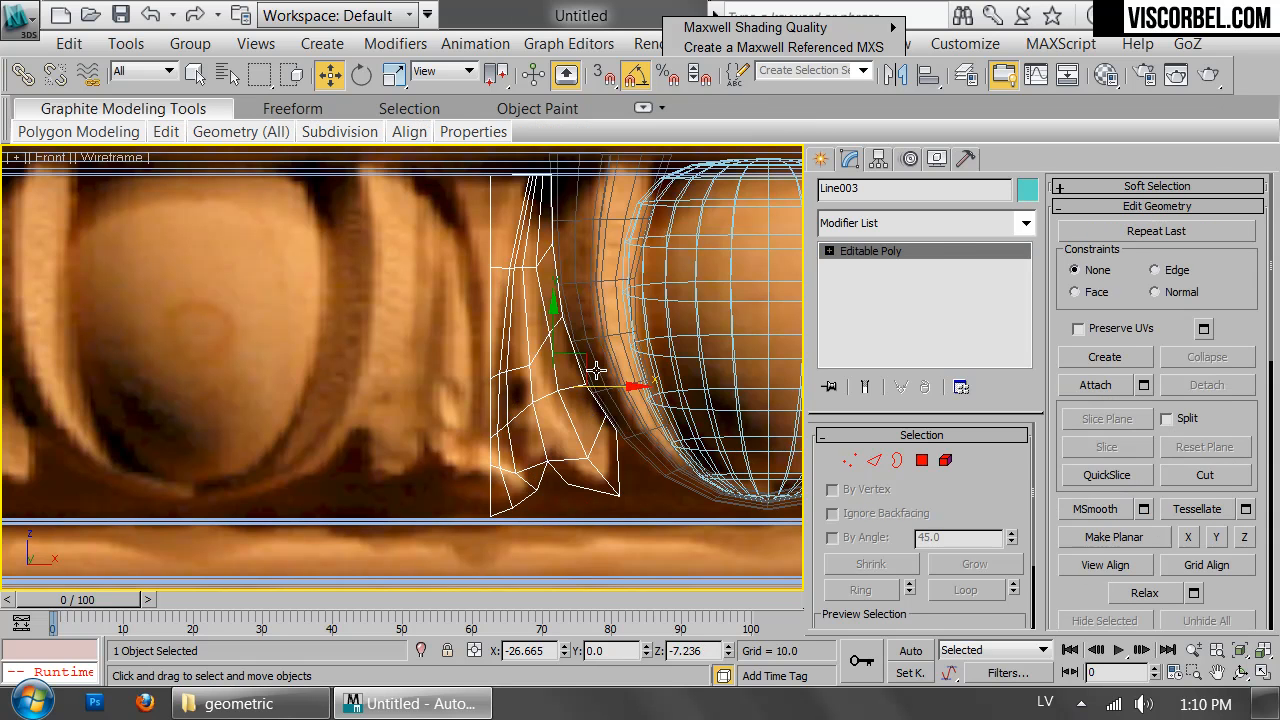
{"action": "left_click", "coordinate": [1025, 222]}
{"action": "scroll", "coordinate": [885, 300], "scroll_direction": "down", "scroll_amount": 10}
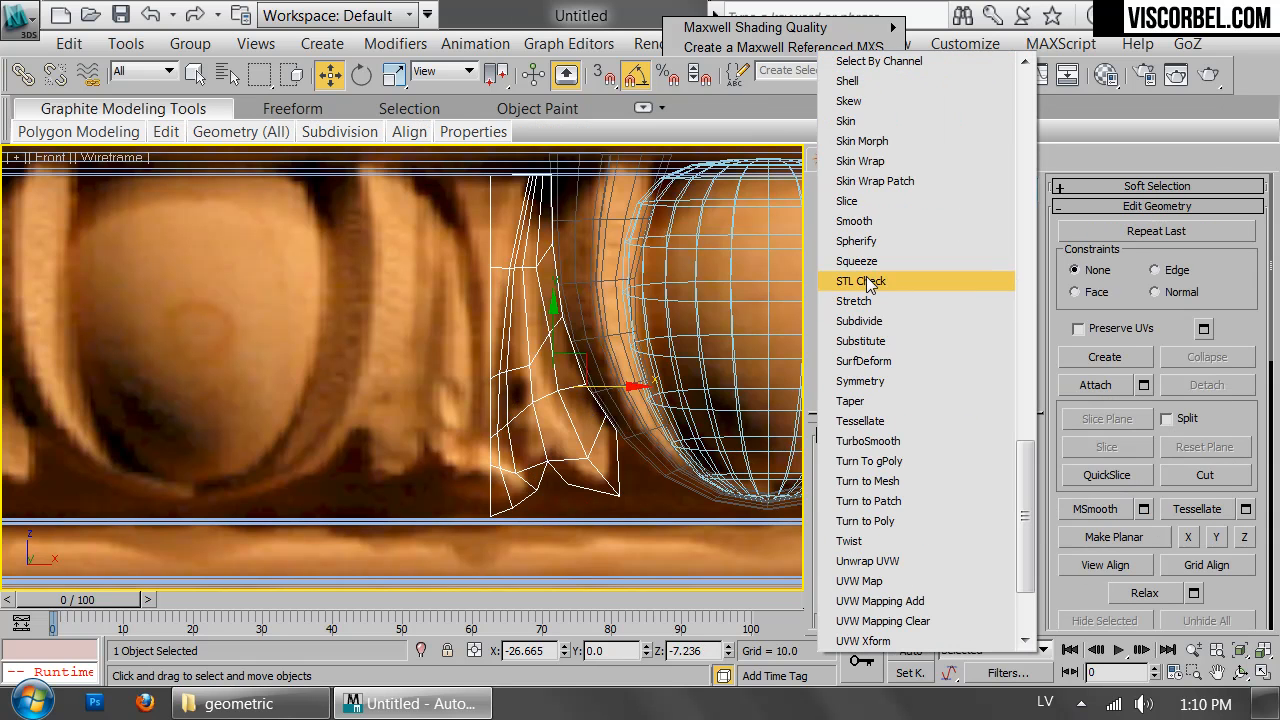
{"action": "left_click", "coordinate": [885, 374]}
{"action": "key", "text": "1"}
{"action": "left_click_drag", "start_coordinate": [624, 386], "coordinate": [562, 376]}
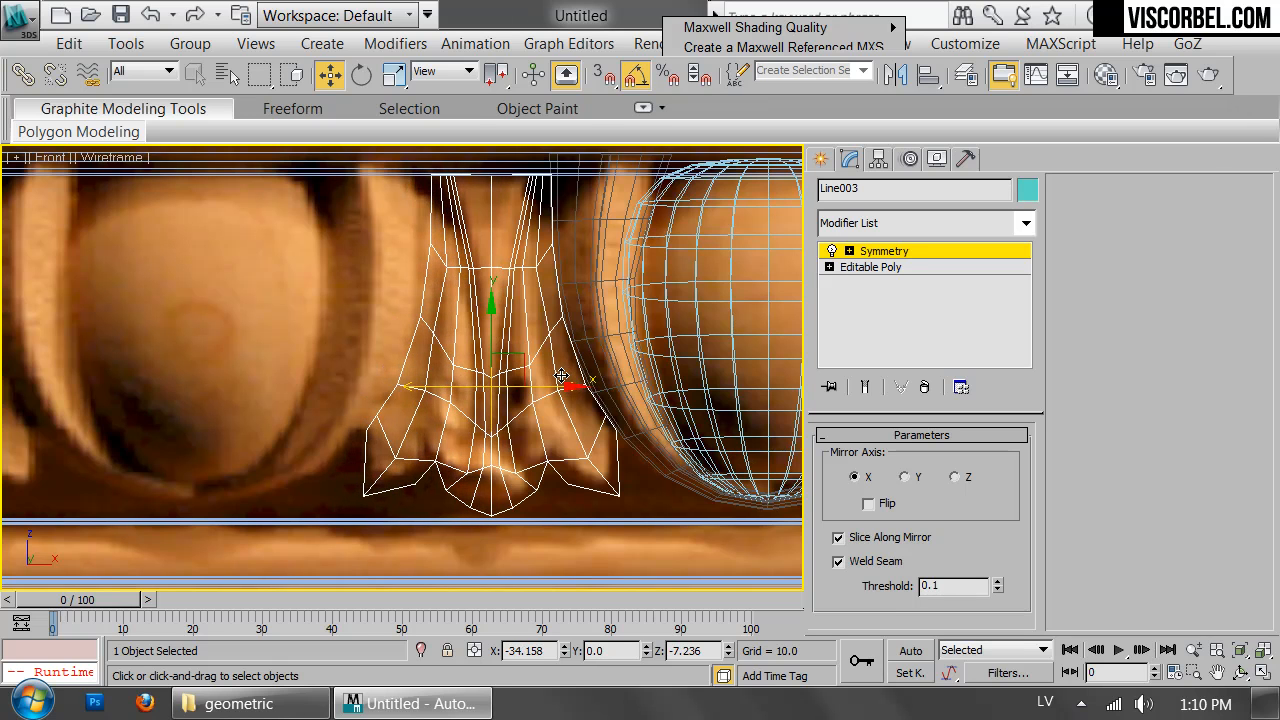
- Display the dart shaded with edged faces in perspective and add an Edit Poly modifier above Symmetry
{"action": "key", "text": "p"}
{"action": "mouse_move", "coordinate": [514, 377]}
{"action": "middle_mouse_down", "text": "alt"}
{"action": "mouse_move", "coordinate": [502, 271]}
{"action": "mouse_move", "coordinate": [493, 323]}
{"action": "middle_mouse_up", "text": "alt"}
{"action": "key", "text": "F3"}
{"action": "key", "text": "F4"}
{"action": "mouse_move", "coordinate": [483, 417]}
{"action": "middle_mouse_down", "text": "alt"}
{"action": "mouse_move", "coordinate": [480, 352]}
{"action": "mouse_move", "coordinate": [483, 395]}
{"action": "middle_mouse_up", "text": "alt"}
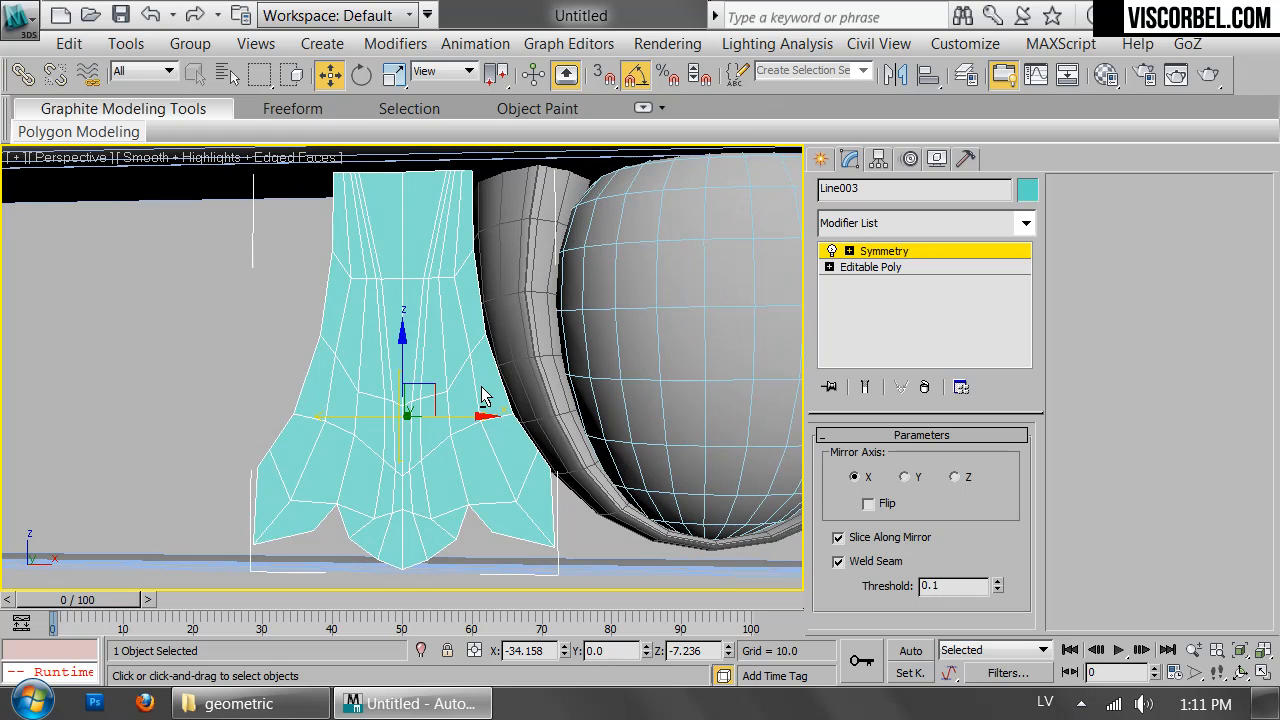
{"action": "left_click", "coordinate": [960, 232]}
{"action": "scroll", "coordinate": [960, 180], "scroll_direction": "down", "scroll_amount": 10}
{"action": "left_click", "coordinate": [960, 123]}
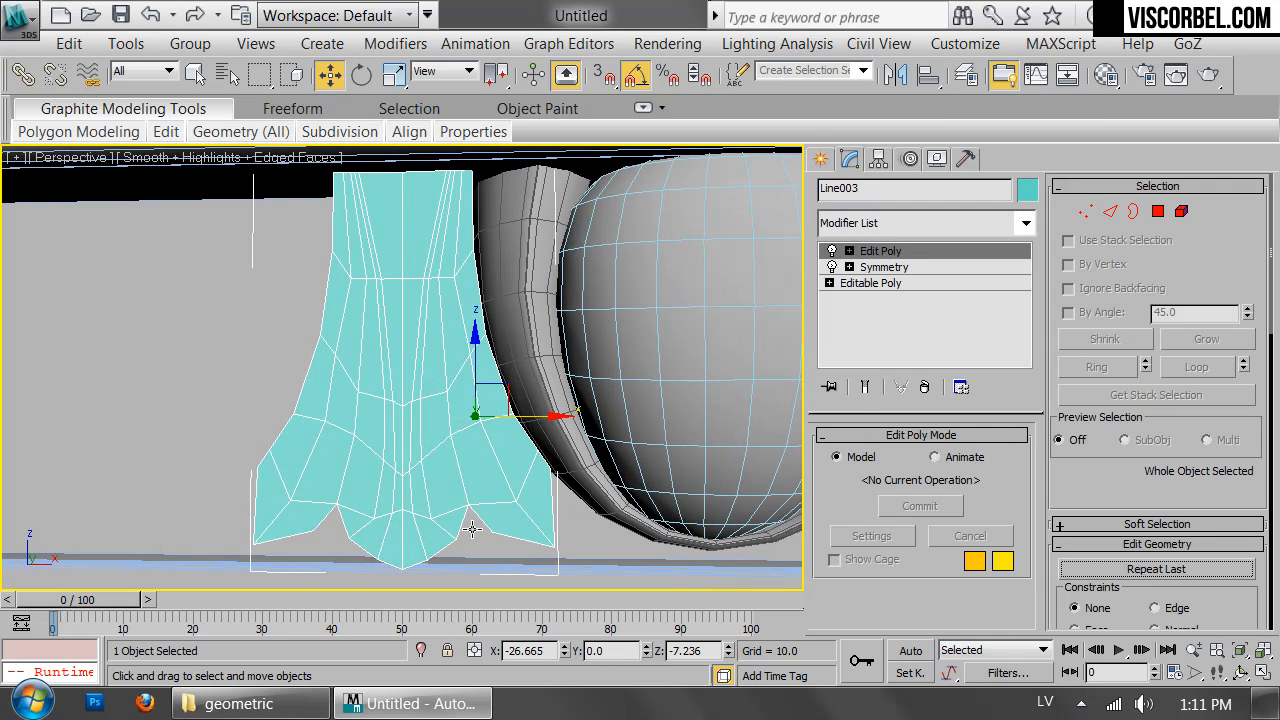
- Extrude the eight polygons of the dart's central stem, from above the bottom lobe to the upper edge, by 0.631
{"action": "key", "text": "4"}
{"action": "left_click", "coordinate": [398, 490]}
{"action": "left_click", "coordinate": [405, 462], "text": "ctrl"}
{"action": "left_click", "coordinate": [400, 433], "text": "ctrl"}
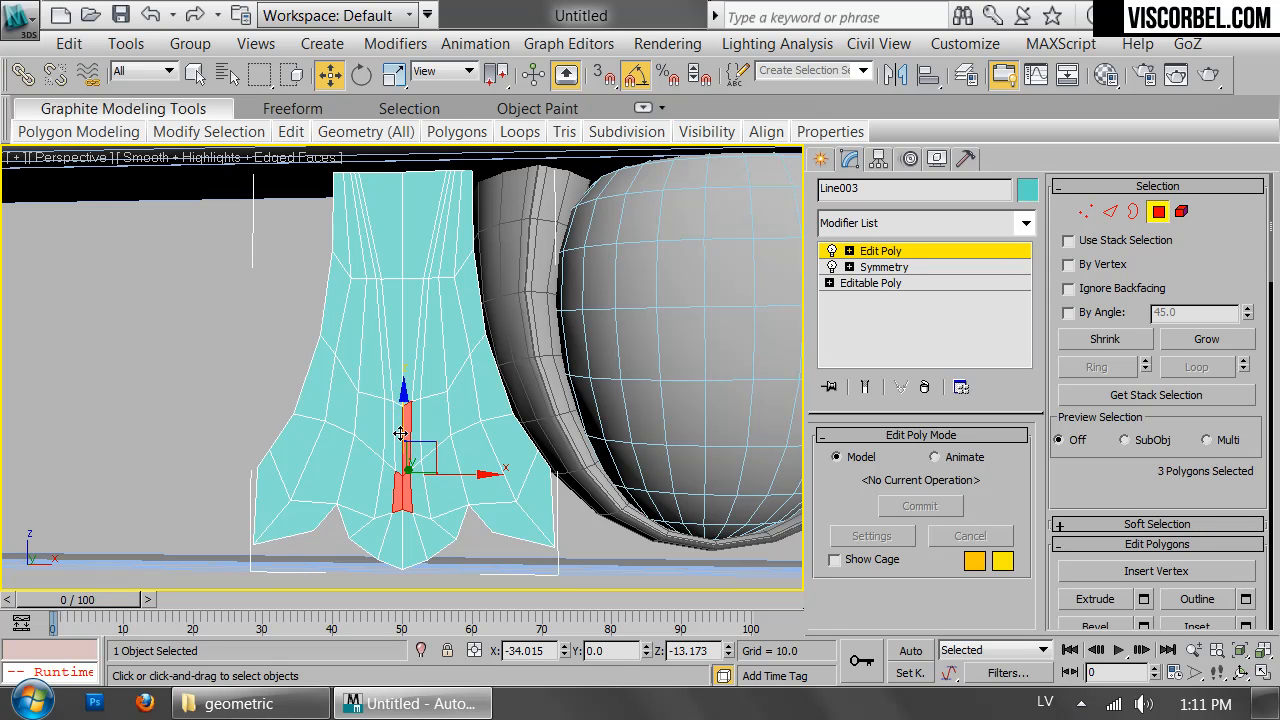
{"action": "left_click", "coordinate": [396, 414], "text": "ctrl"}
{"action": "left_click", "coordinate": [396, 350], "text": "ctrl"}
{"action": "left_click", "coordinate": [405, 331], "text": "ctrl"}
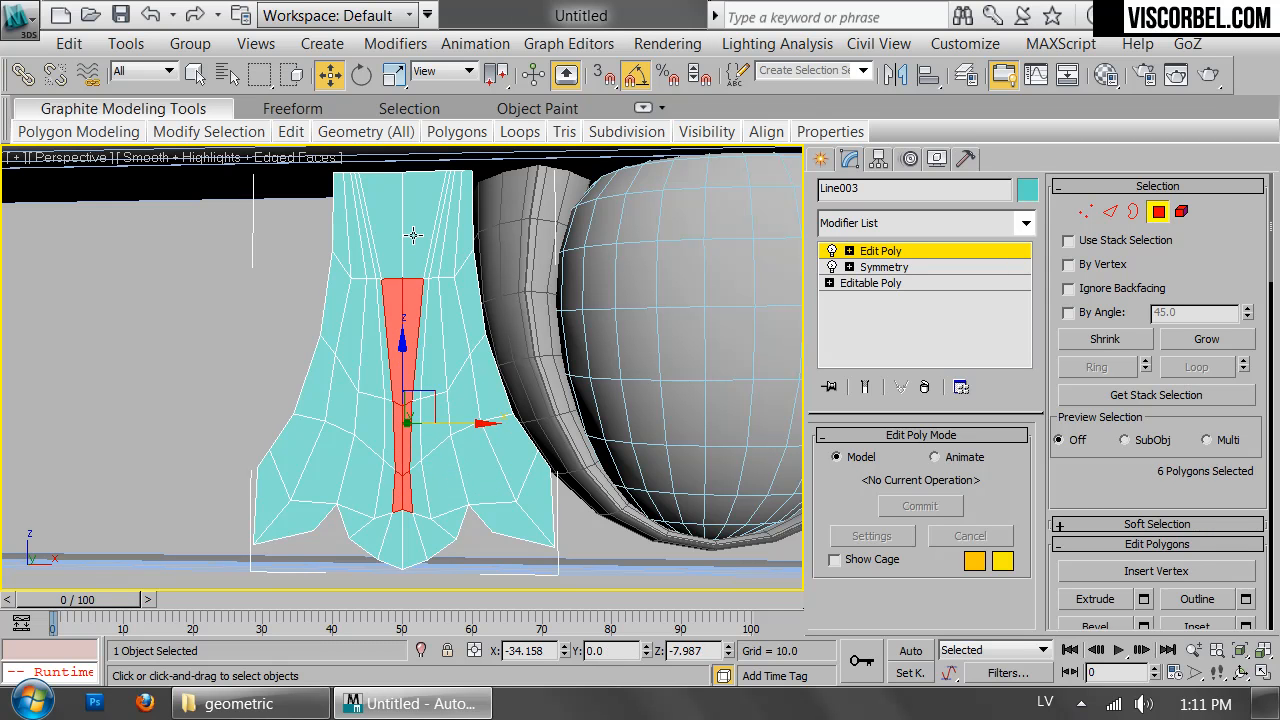
{"action": "left_click", "coordinate": [413, 236], "text": "ctrl"}
{"action": "left_click", "coordinate": [380, 200], "text": "ctrl"}
{"action": "middle_click_drag", "start_coordinate": [471, 436], "coordinate": [504, 340], "text": "alt"}
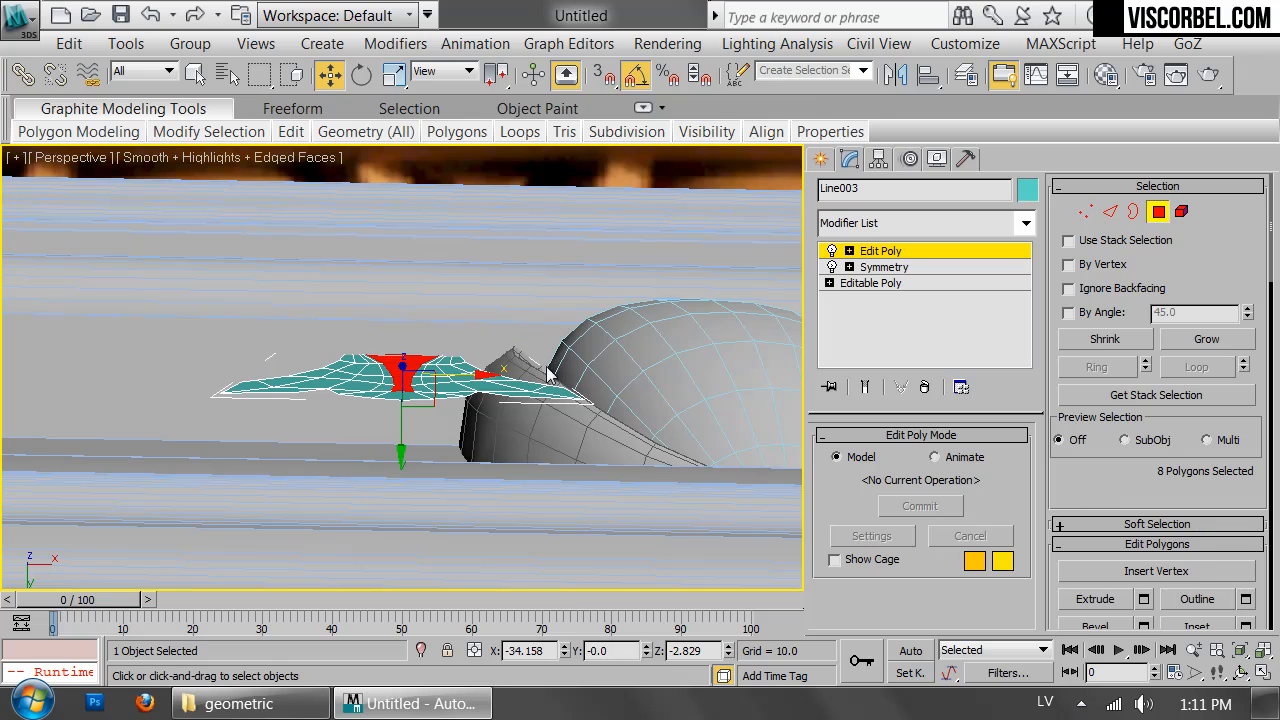
{"action": "right_click", "coordinate": [470, 332]}
{"action": "left_click", "coordinate": [381, 402]}
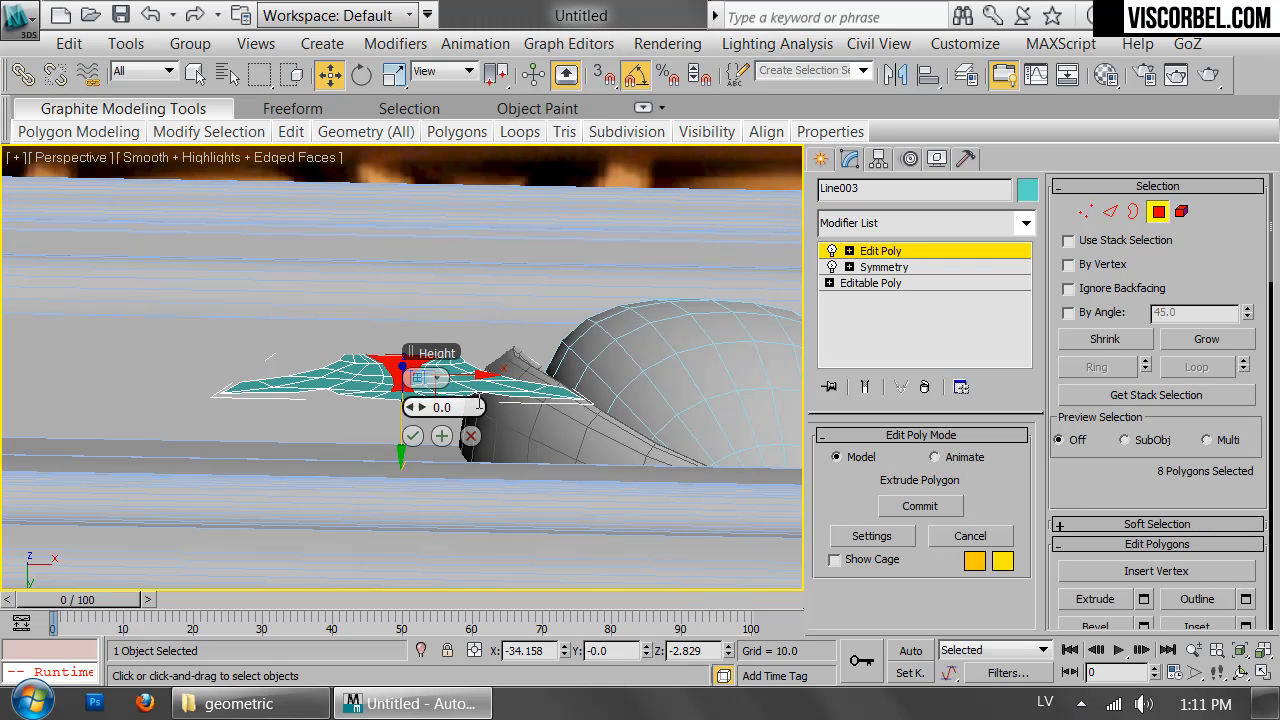
{"action": "left_click_drag", "start_coordinate": [421, 406], "coordinate": [428, 404]}
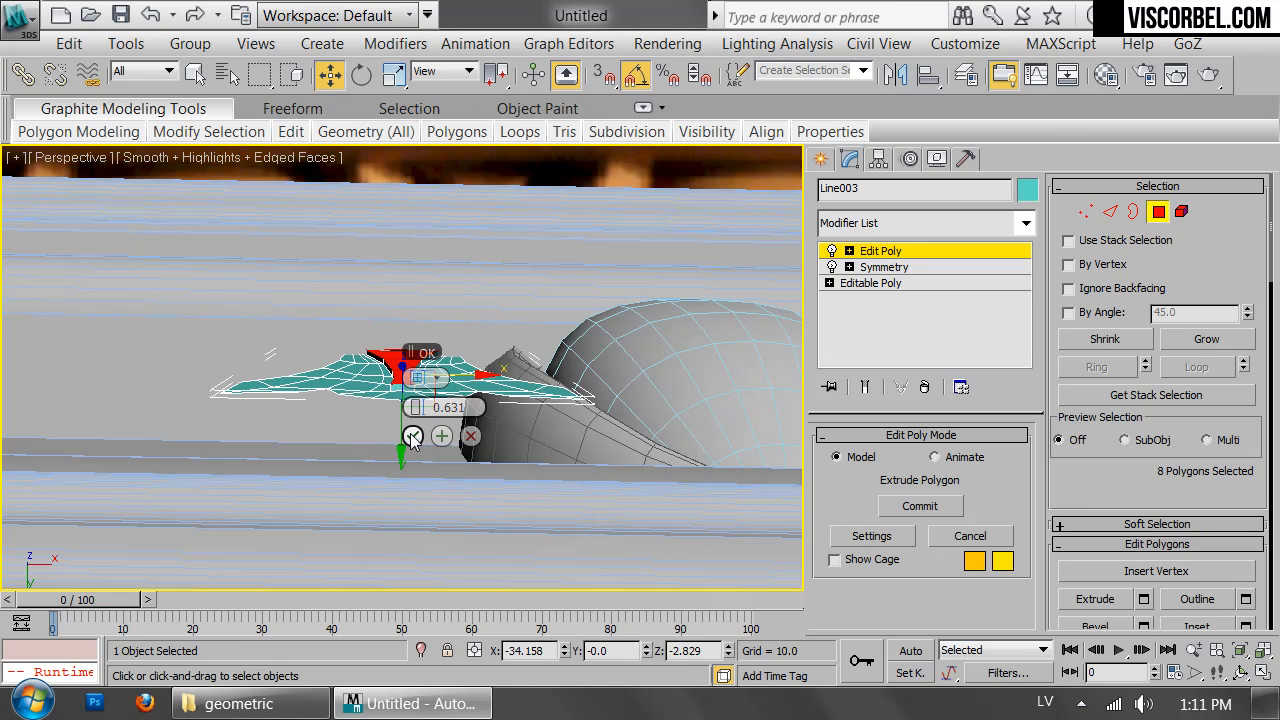
{"action": "left_click", "coordinate": [412, 435]}
- Target-weld the vertices at the extruded stem's lower end onto the base vertices beneath them
{"action": "scroll", "coordinate": [430, 440], "scroll_direction": "up", "scroll_amount": 4}
{"action": "key", "text": "1"}
{"action": "right_click", "coordinate": [537, 484]}
{"action": "left_click", "coordinate": [520, 485]}
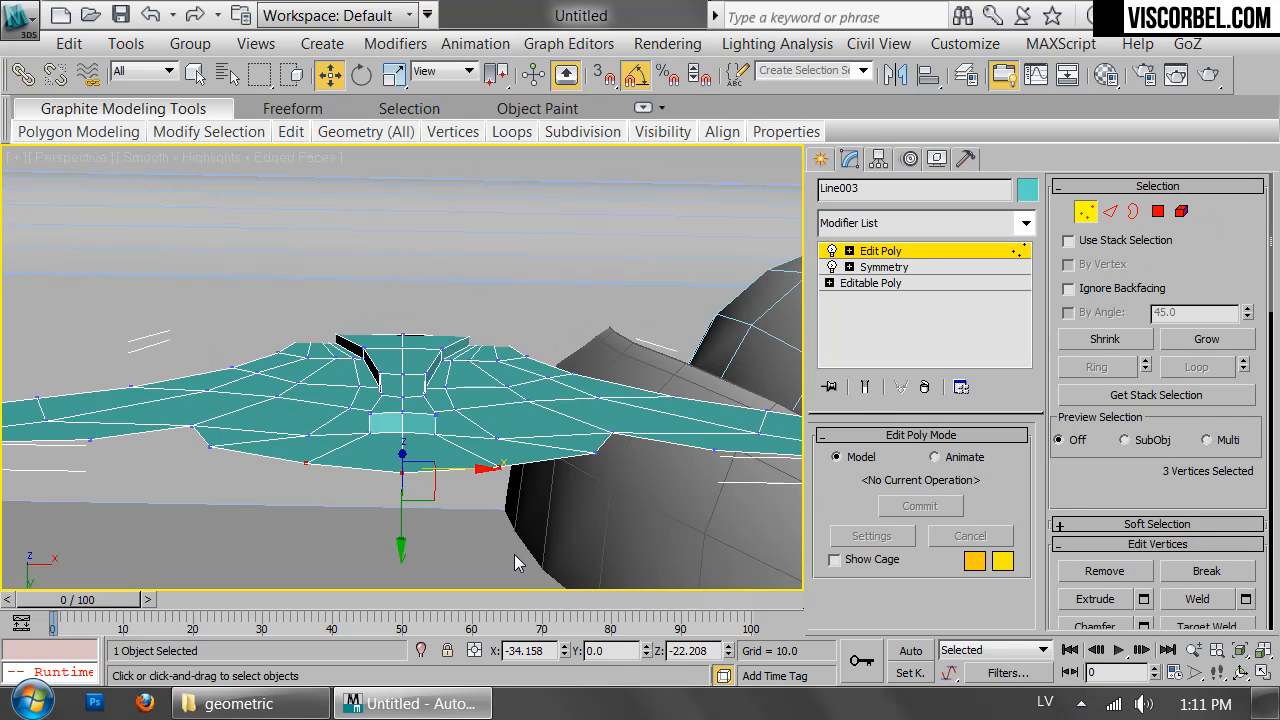
{"action": "right_click", "coordinate": [519, 511]}
{"action": "left_click", "coordinate": [492, 504]}
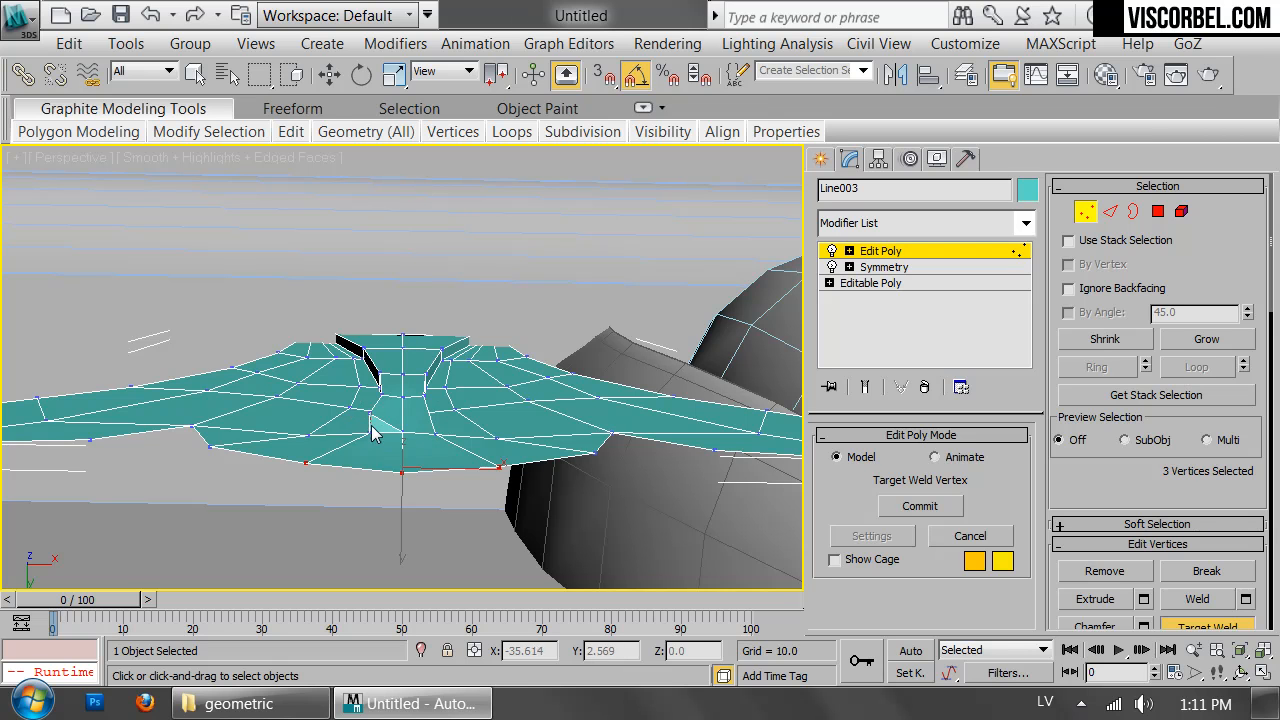
- Move the two cross edges near the stem's lower end along Y toward the base to about -0.259
{"action": "key", "text": "2"}
{"action": "key", "text": "w"}
{"action": "left_click", "coordinate": [397, 392]}
{"action": "left_click", "coordinate": [414, 394], "text": "ctrl"}
{"action": "middle_click_drag", "start_coordinate": [429, 409], "coordinate": [329, 542], "text": "alt"}
{"action": "left_click_drag", "start_coordinate": [454, 399], "coordinate": [466, 402]}
- Extrude the four polygons forming the dart's bottom lobe
{"action": "scroll", "coordinate": [470, 398], "scroll_direction": "down", "scroll_amount": 3}
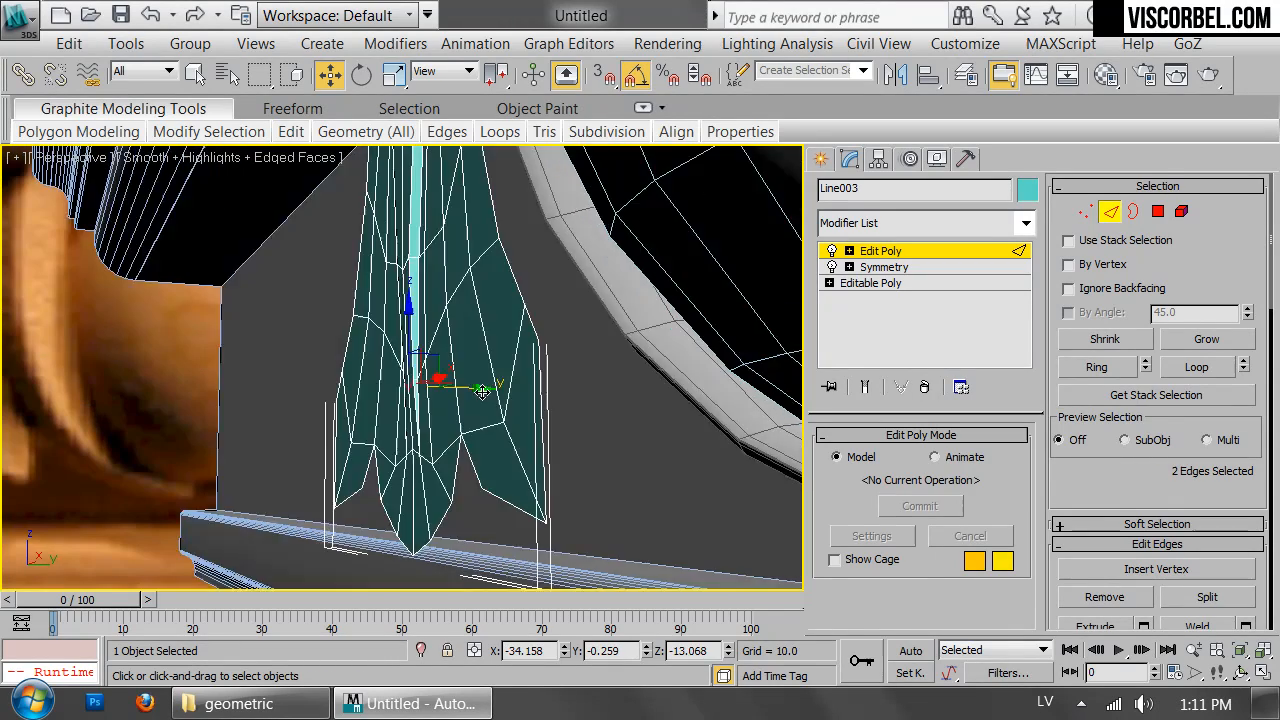
{"action": "middle_click_drag", "start_coordinate": [483, 391], "coordinate": [560, 406], "text": "alt"}
{"action": "key", "text": "1"}
{"action": "key", "text": "4"}
{"action": "left_click", "coordinate": [468, 493]}
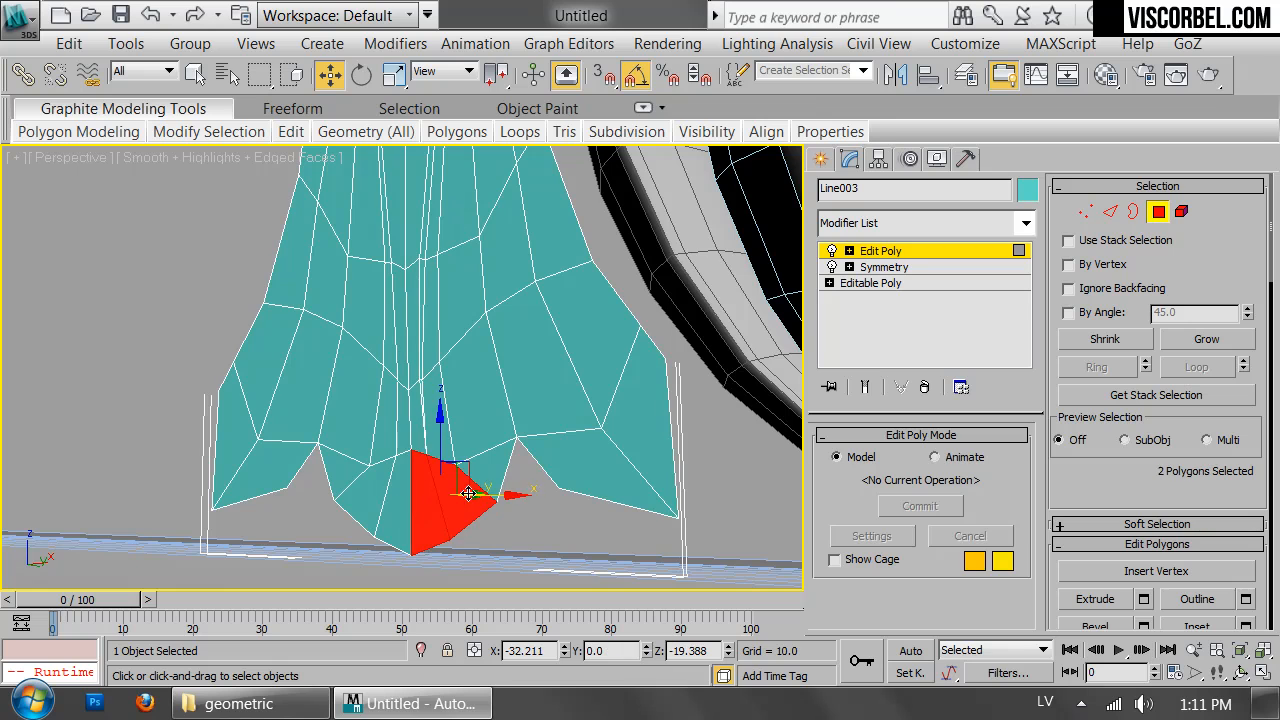
{"action": "left_click", "coordinate": [386, 500], "text": "ctrl"}
{"action": "left_click", "coordinate": [367, 497], "text": "ctrl"}
{"action": "mouse_move", "coordinate": [479, 448]}
{"action": "middle_mouse_down", "text": "alt"}
{"action": "mouse_move", "coordinate": [560, 397]}
{"action": "mouse_move", "coordinate": [474, 457]}
{"action": "middle_mouse_up", "text": "alt"}
{"action": "right_click", "coordinate": [610, 340]}
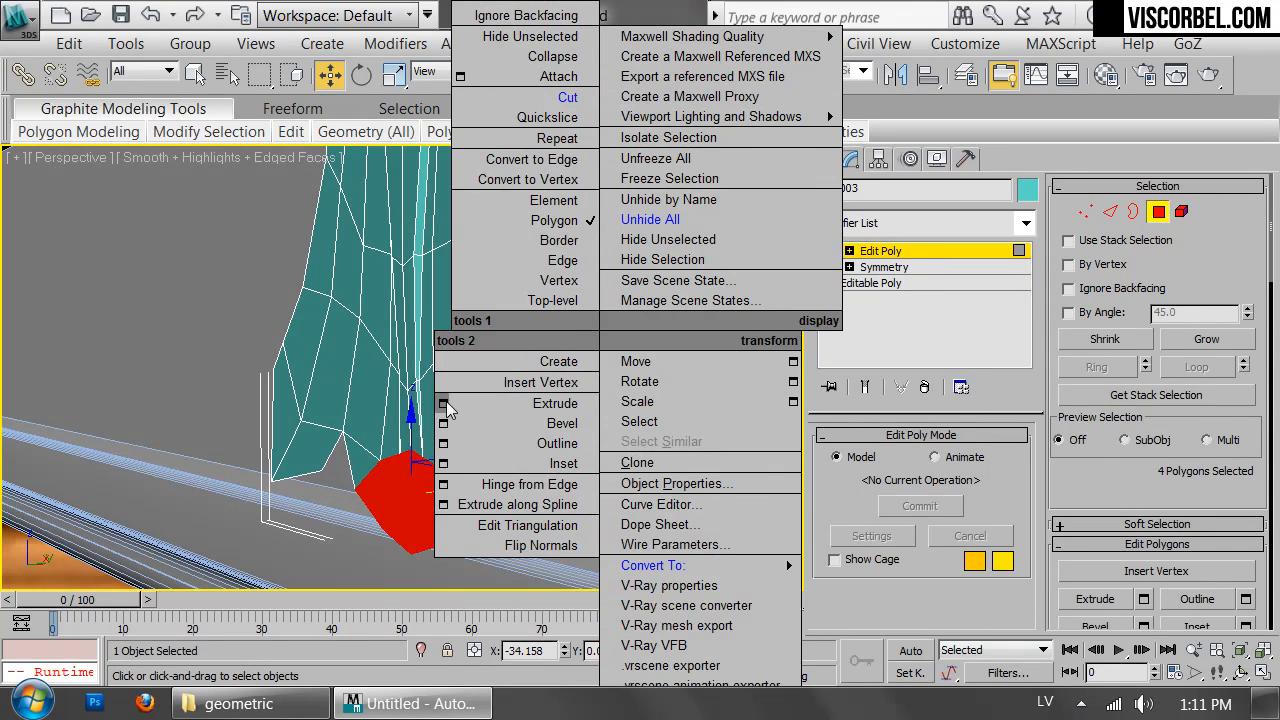
{"action": "left_click", "coordinate": [517, 403]}
{"action": "left_click", "coordinate": [413, 436]}
- Move the bottom lobe's extruded face outward along Y to about -1.22
{"action": "middle_click_drag", "start_coordinate": [472, 452], "coordinate": [394, 445], "text": "alt"}
{"action": "key", "text": "e"}
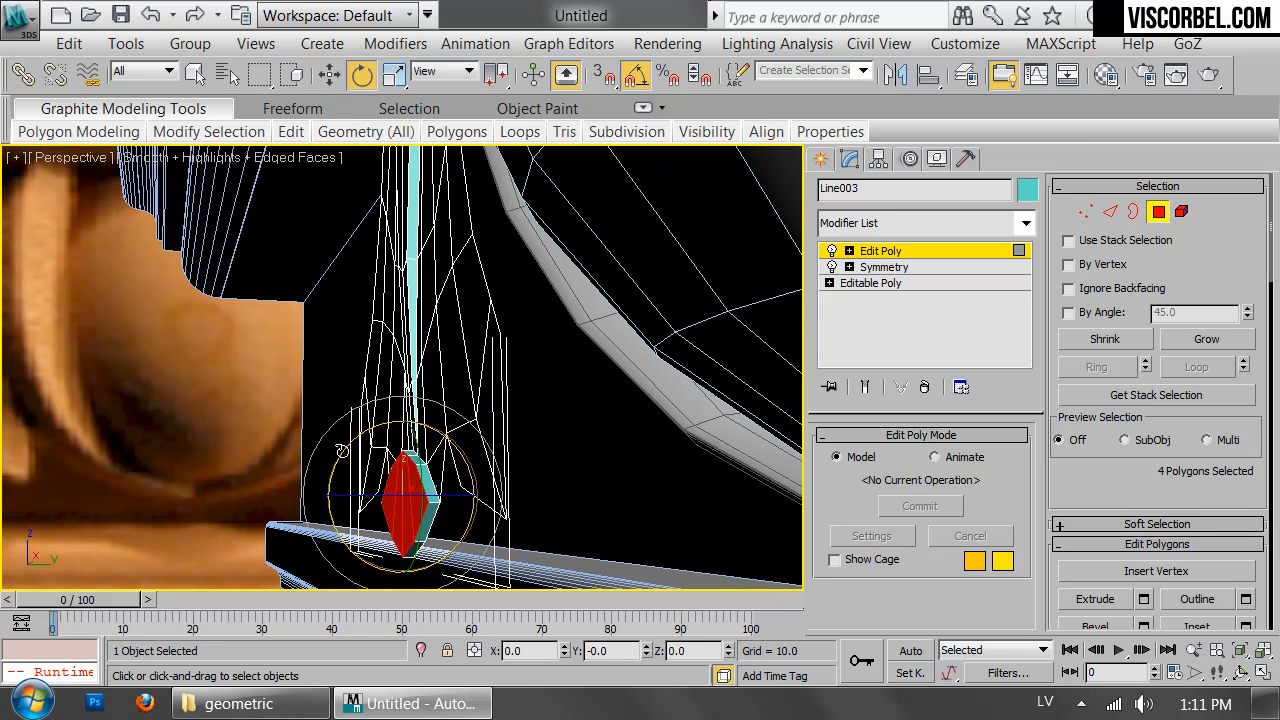
{"action": "key", "text": "w"}
{"action": "left_click_drag", "start_coordinate": [459, 491], "coordinate": [448, 488]}
{"action": "key", "text": "F4"}
{"action": "middle_click_drag", "start_coordinate": [448, 487], "coordinate": [401, 437], "text": "alt"}
{"action": "key", "text": "F4"}
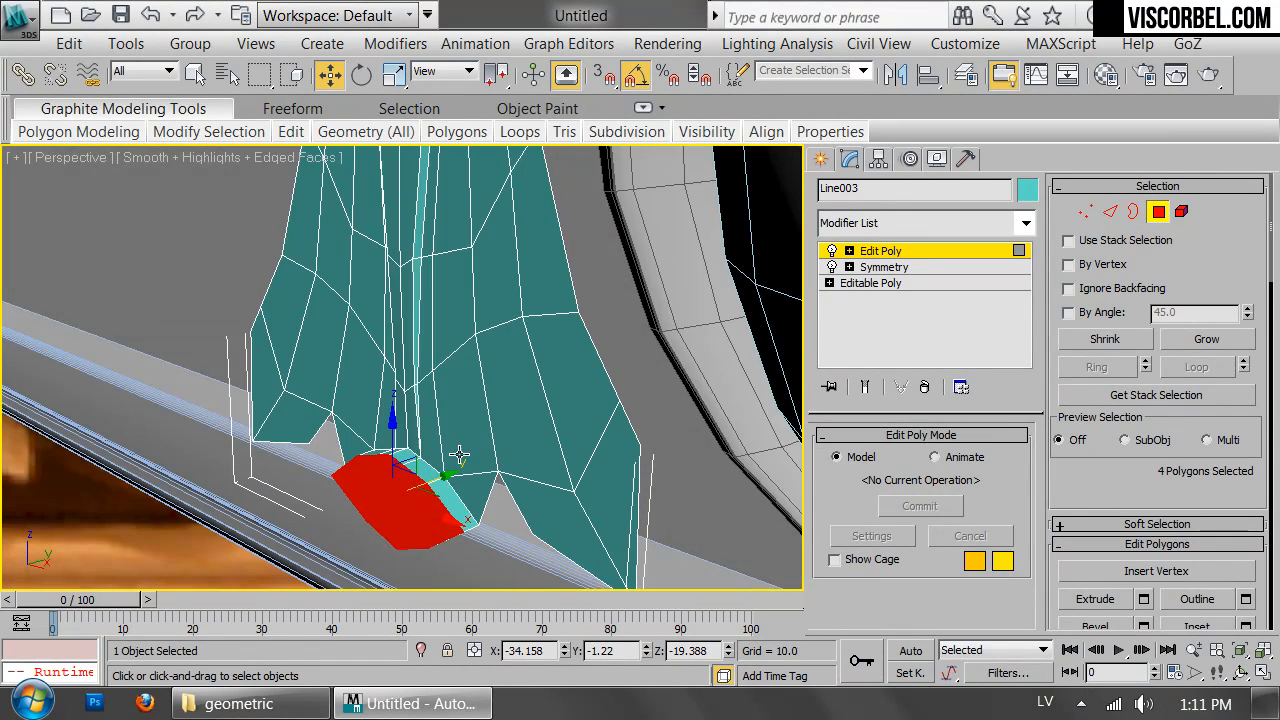
- Move the lobe's two outer corner vertices back toward the base along Y to about -0.28
{"action": "key", "text": "1"}
{"action": "left_click", "coordinate": [477, 525]}
{"action": "middle_click_drag", "start_coordinate": [477, 525], "coordinate": [472, 432], "text": "alt"}
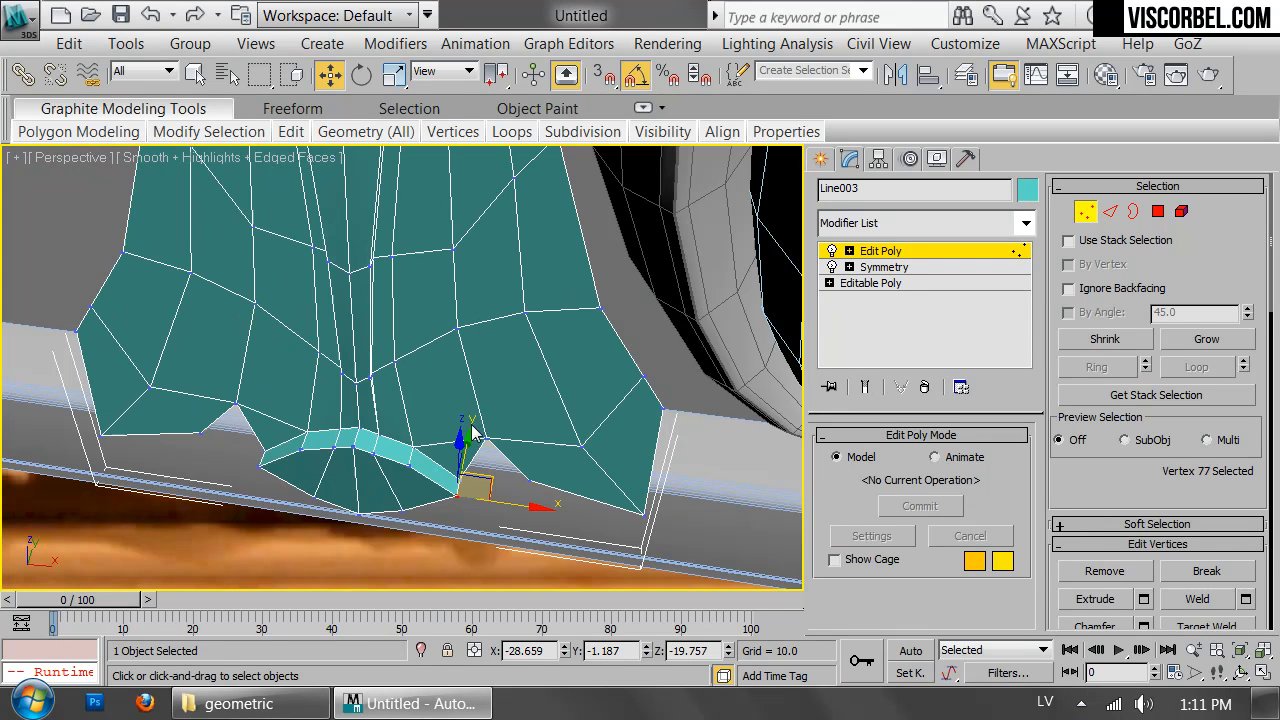
{"action": "left_click", "coordinate": [261, 470], "text": "ctrl"}
{"action": "middle_click_drag", "start_coordinate": [261, 470], "coordinate": [432, 456], "text": "alt"}
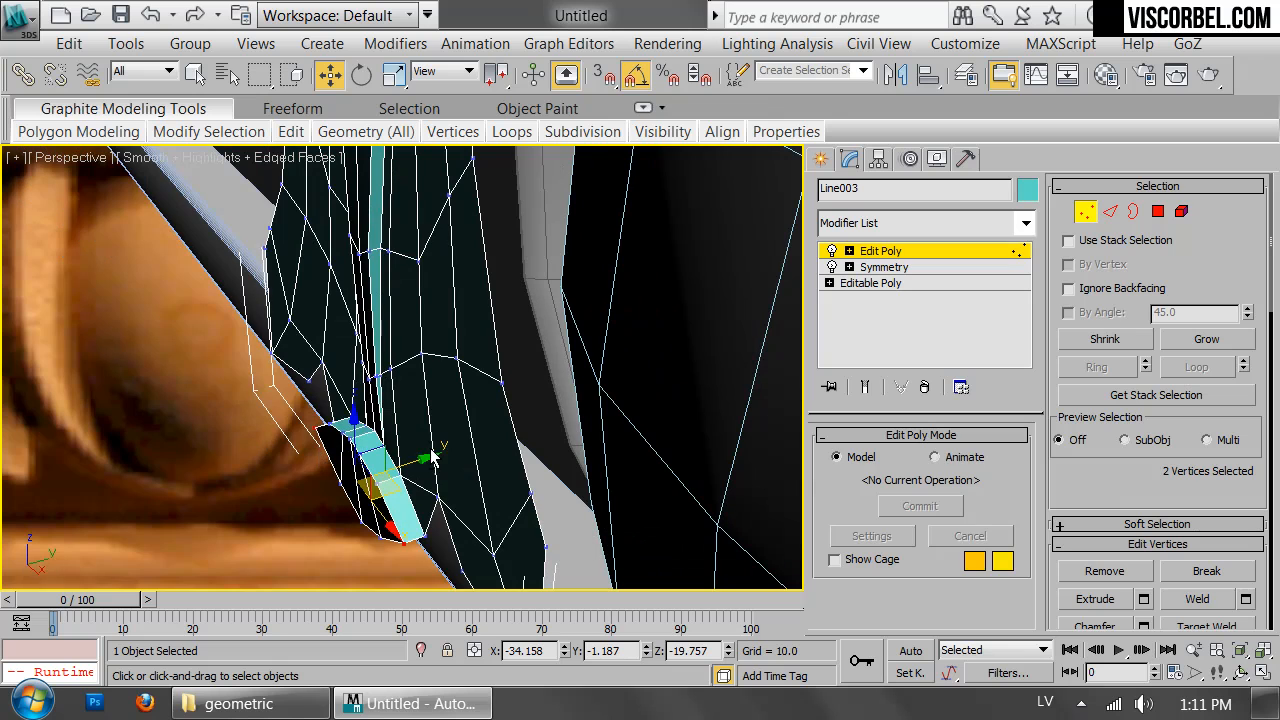
{"action": "left_click_drag", "start_coordinate": [432, 456], "coordinate": [419, 460]}
{"action": "middle_click_drag", "start_coordinate": [419, 460], "coordinate": [497, 294], "text": "alt"}
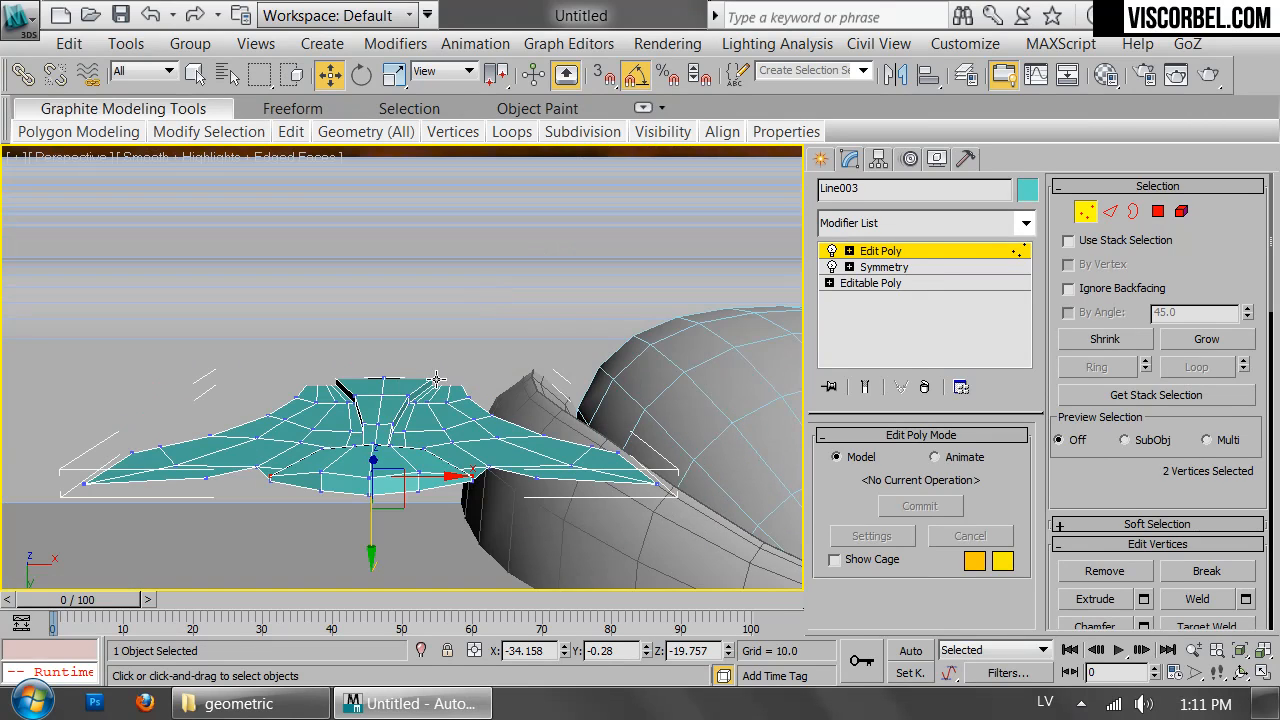
- Pull the lobe's bottom tip vertex out to about Y -2.083 and its upper centre vertex to about Y -2.37
{"action": "left_click", "coordinate": [369, 490]}
{"action": "left_click_drag", "start_coordinate": [368, 528], "coordinate": [391, 449]}
{"action": "scroll", "coordinate": [391, 449], "scroll_direction": "up", "scroll_amount": 5}
{"action": "middle_click_drag", "start_coordinate": [391, 449], "coordinate": [330, 663], "text": "alt"}
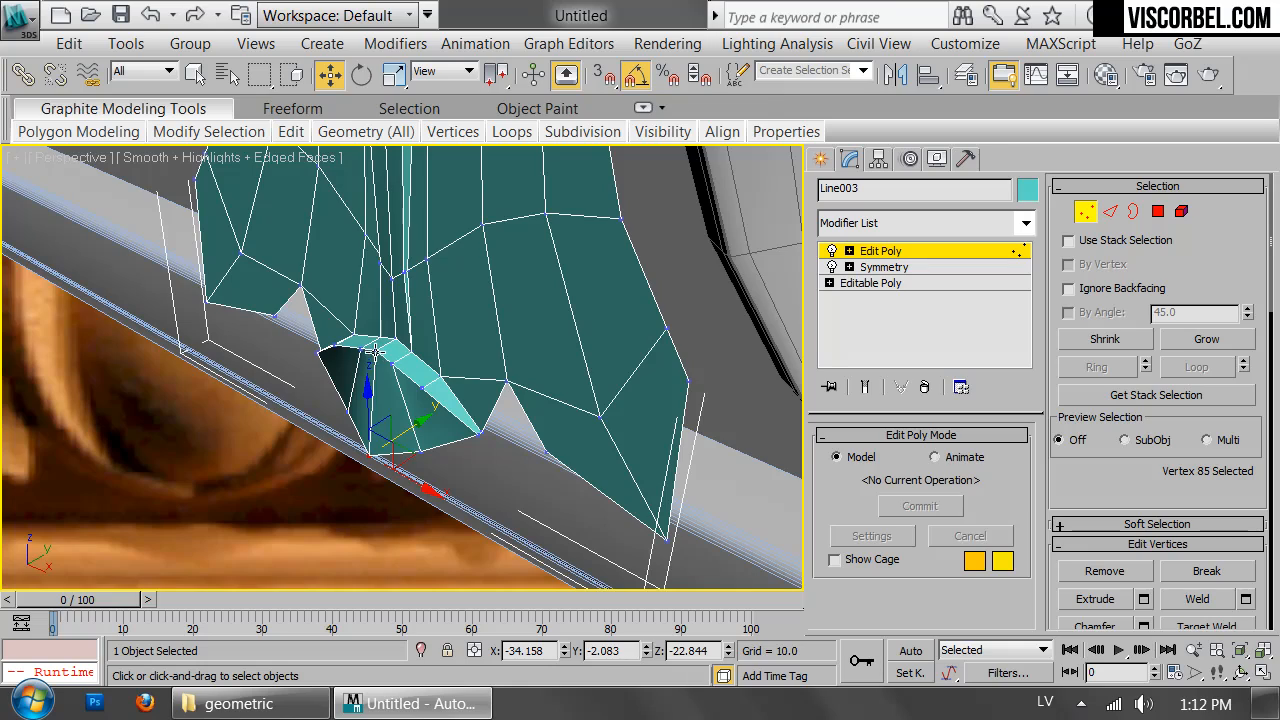
{"action": "left_click_drag", "start_coordinate": [374, 352], "coordinate": [367, 362]}
{"action": "middle_click_drag", "start_coordinate": [368, 365], "coordinate": [479, 325], "text": "alt"}
{"action": "scroll", "coordinate": [479, 325], "scroll_direction": "down", "scroll_amount": 4}
{"action": "middle_click_drag", "start_coordinate": [440, 366], "coordinate": [351, 514]}
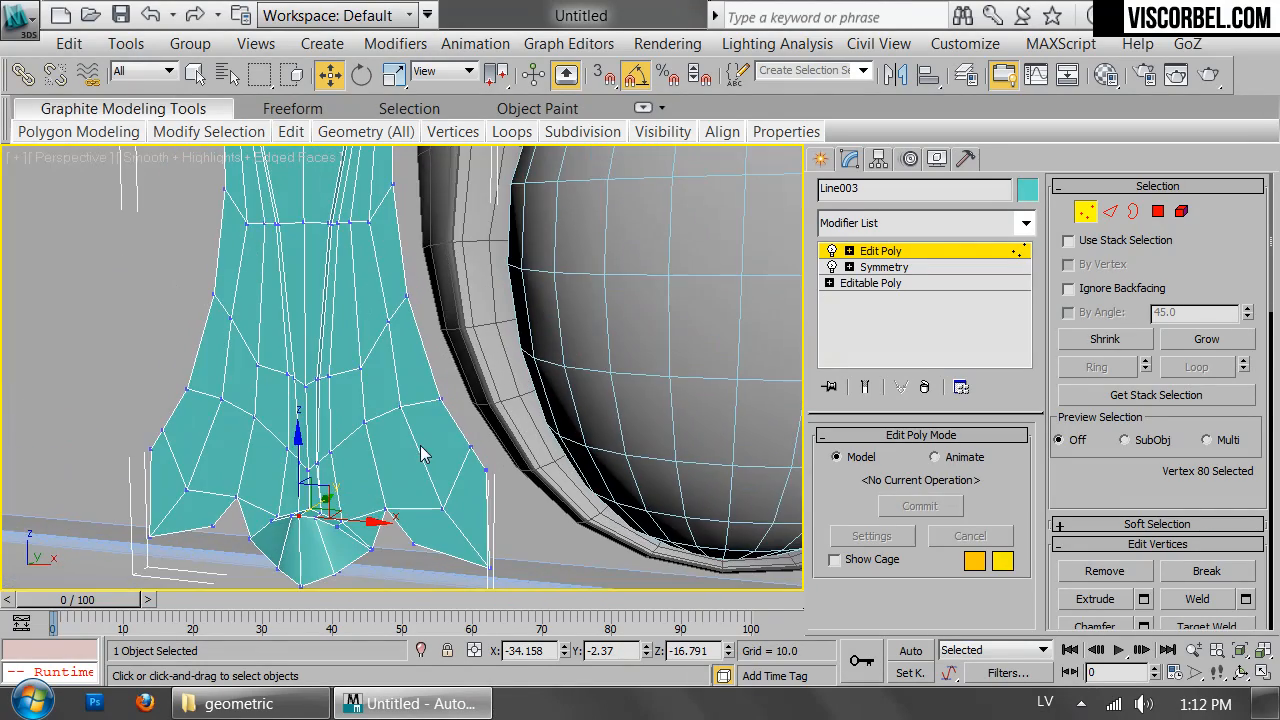
- Extrude ten polygons of the dart's outer leaf on the egg side, from the leaf's lower tip up to the top edge
{"action": "key", "text": "2"}
{"action": "left_click", "coordinate": [424, 460]}
{"action": "key", "text": "f"}
{"action": "key", "text": "F3"}
{"action": "key", "text": "z"}
{"action": "scroll", "coordinate": [397, 466], "scroll_direction": "down", "scroll_amount": 5}
{"action": "middle_click_drag", "start_coordinate": [400, 460], "coordinate": [466, 457]}
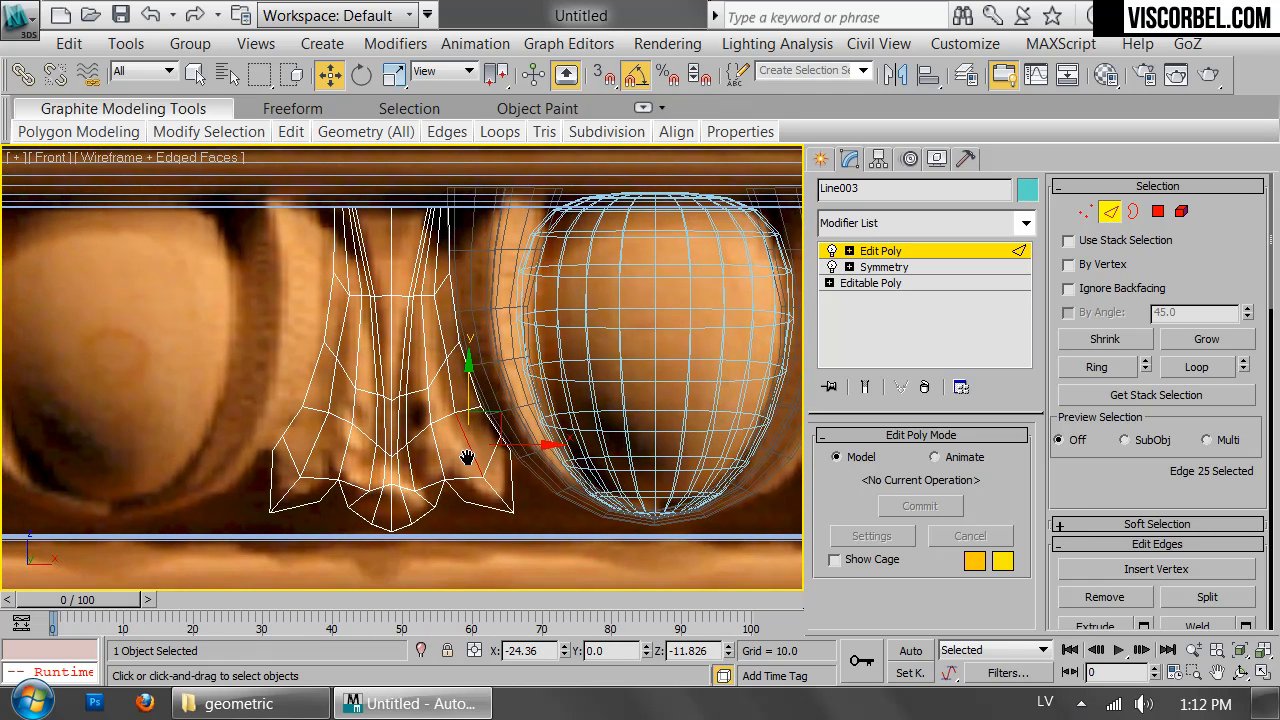
{"action": "scroll", "coordinate": [466, 463], "scroll_direction": "up", "scroll_amount": 5}
{"action": "key", "text": "4"}
{"action": "left_click", "coordinate": [474, 534]}
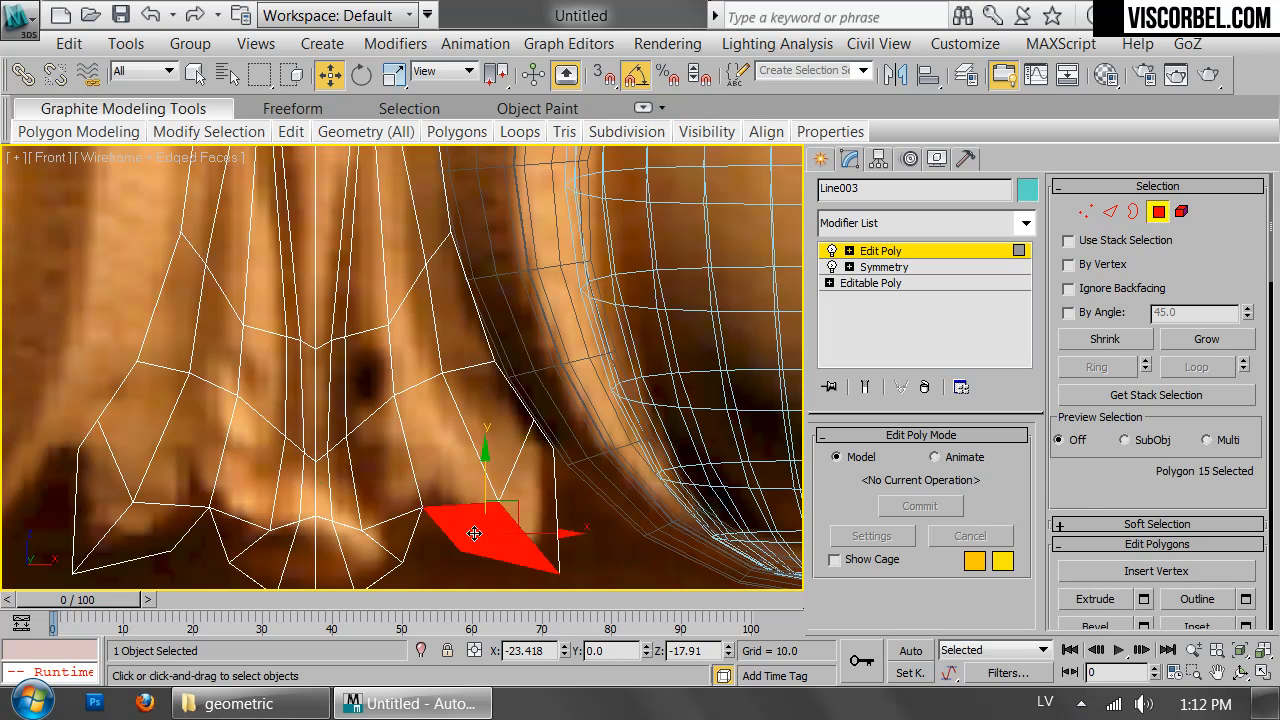
{"action": "left_click", "coordinate": [523, 494], "text": "ctrl"}
{"action": "left_click", "coordinate": [455, 472], "text": "ctrl"}
{"action": "left_click", "coordinate": [471, 393], "text": "ctrl"}
{"action": "left_click", "coordinate": [446, 318], "text": "ctrl"}
{"action": "left_click", "coordinate": [394, 356], "text": "ctrl"}
{"action": "left_click", "coordinate": [398, 254], "text": "ctrl"}
{"action": "middle_click_drag", "start_coordinate": [411, 244], "coordinate": [431, 481]}
{"action": "left_click", "coordinate": [441, 355], "text": "ctrl"}
{"action": "left_click", "coordinate": [439, 308], "text": "ctrl"}
{"action": "left_click", "coordinate": [397, 347], "text": "ctrl"}
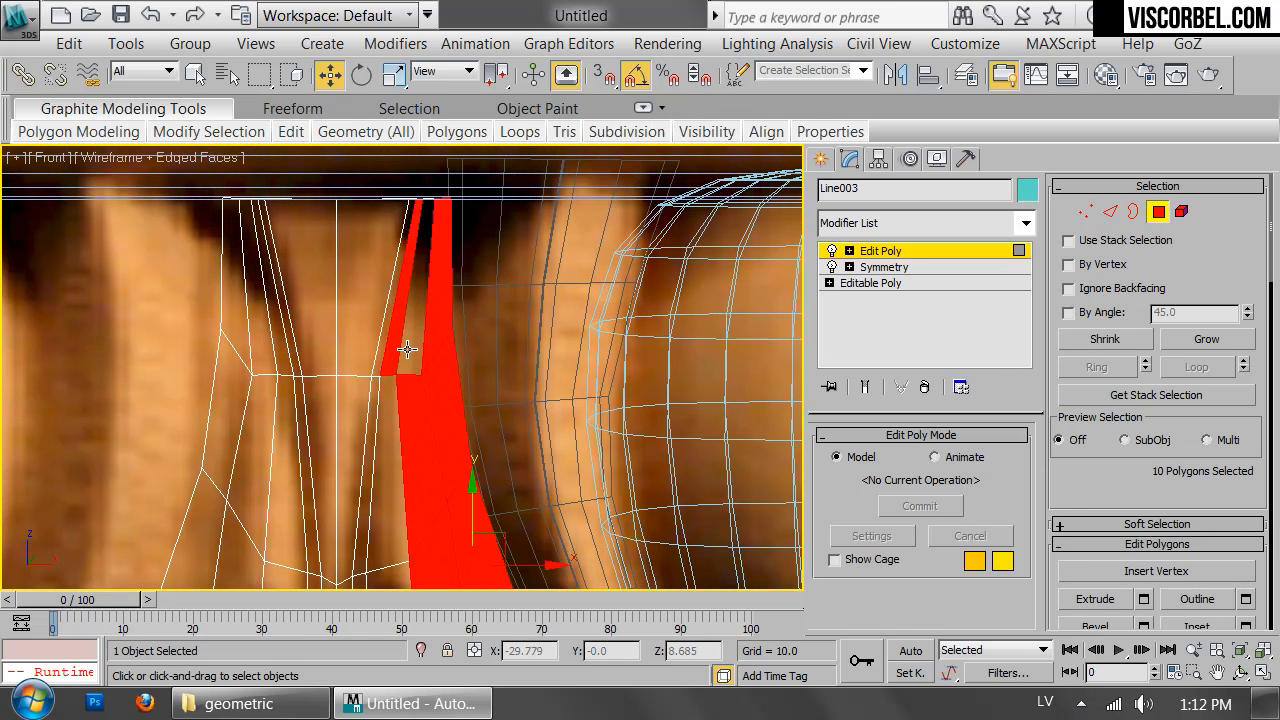
{"action": "key", "text": "p"}
{"action": "key", "text": "F3"}
{"action": "scroll", "coordinate": [432, 418], "scroll_direction": "down", "scroll_amount": 3}
{"action": "middle_click_drag", "start_coordinate": [432, 418], "coordinate": [369, 389]}
{"action": "scroll", "coordinate": [408, 404], "scroll_direction": "up", "scroll_amount": 4}
{"action": "middle_click_drag", "start_coordinate": [463, 434], "coordinate": [426, 450], "text": "alt"}
{"action": "right_click", "coordinate": [386, 350]}
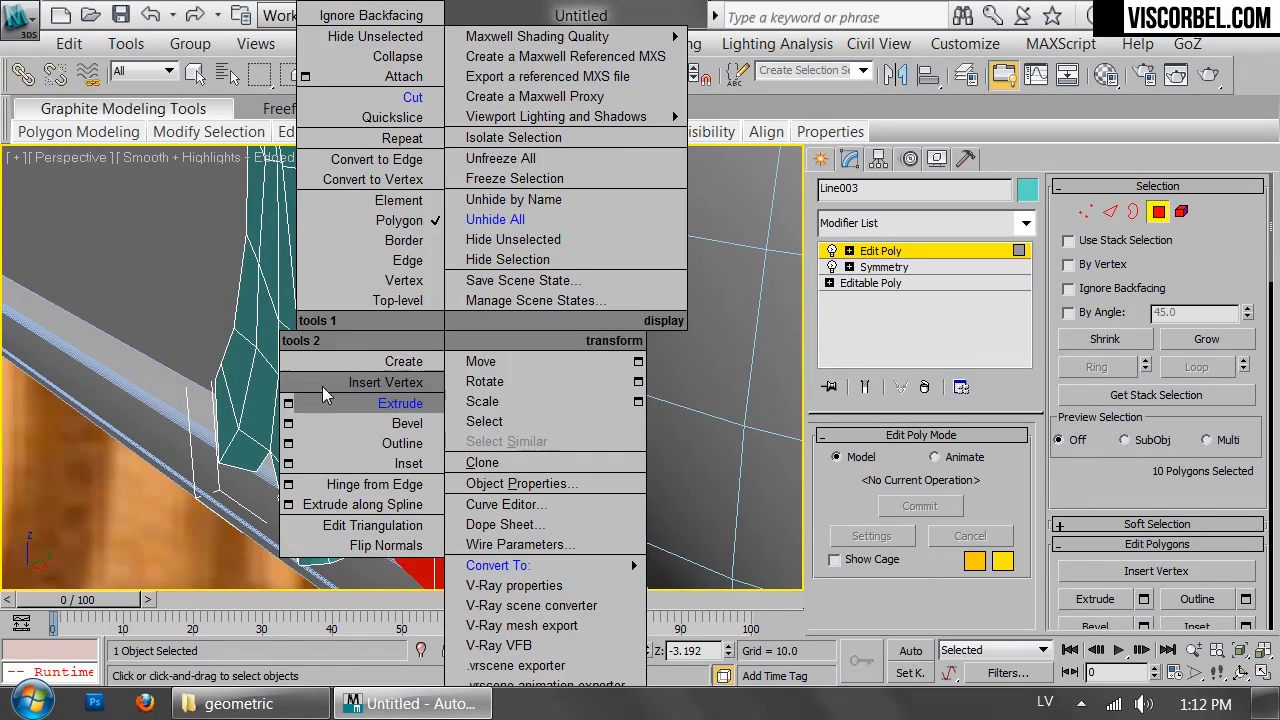
{"action": "left_click", "coordinate": [288, 406]}
{"action": "left_click", "coordinate": [414, 436]}
- Push the edge loop along the raised outer leaf, then its lower edges, back toward the wall along Y
{"action": "middle_click_drag", "start_coordinate": [414, 432], "coordinate": [460, 366], "text": "alt"}
{"action": "key", "text": "2"}
{"action": "double_click", "coordinate": [476, 427]}
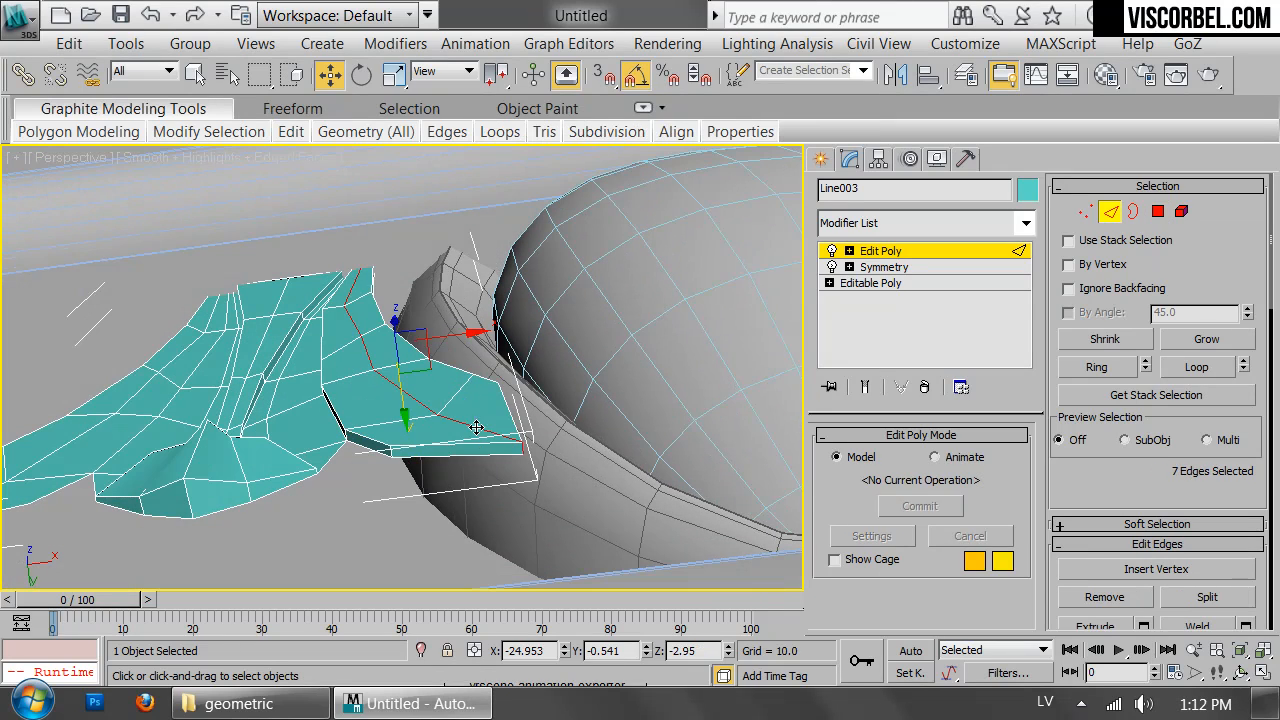
{"action": "left_click_drag", "start_coordinate": [383, 305], "coordinate": [395, 320]}
{"action": "middle_click_drag", "start_coordinate": [395, 320], "coordinate": [425, 337], "text": "alt"}
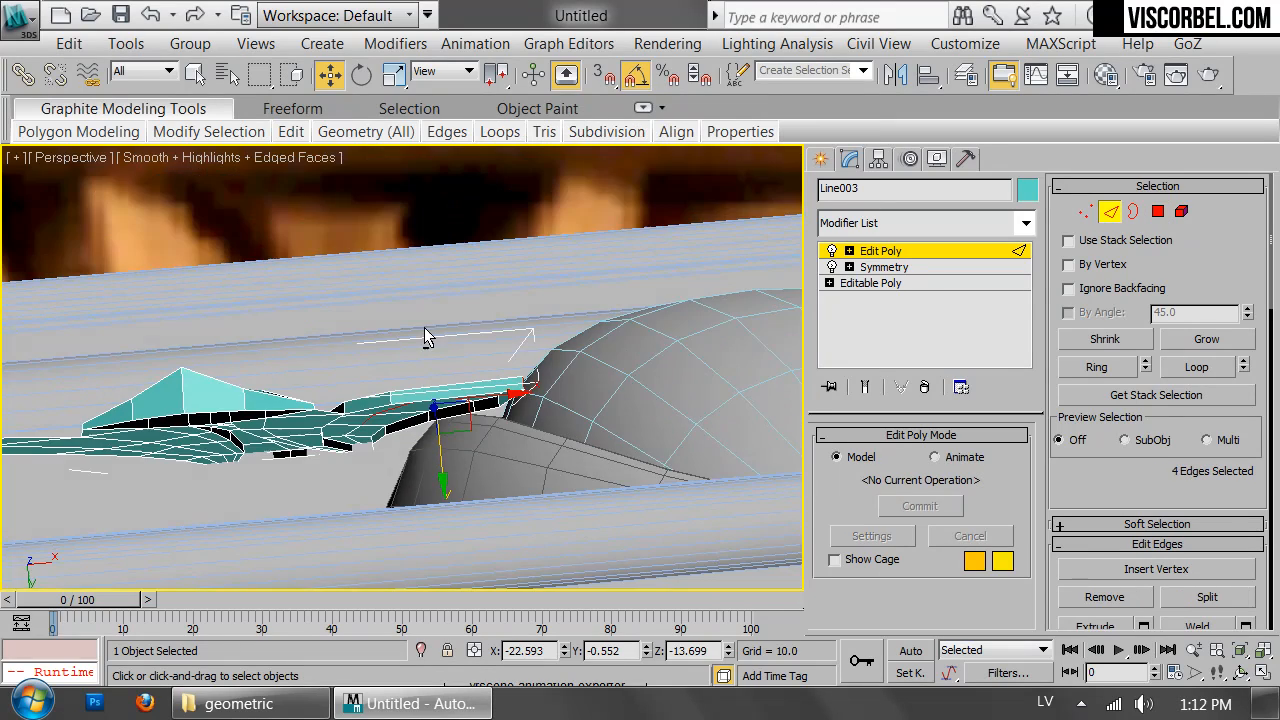
{"action": "left_click_drag", "start_coordinate": [434, 452], "coordinate": [447, 480]}
- Select a second edge loop on the outer leaf and nudge it slightly to shape the leaf's hollow
{"action": "middle_click_drag", "start_coordinate": [447, 492], "coordinate": [443, 607], "text": "alt"}
{"action": "scroll", "coordinate": [437, 590], "scroll_direction": "down", "scroll_amount": 3}
{"action": "middle_click_drag", "start_coordinate": [383, 401], "coordinate": [357, 433], "text": "alt"}
{"action": "left_click", "coordinate": [325, 410]}
{"action": "double_click", "coordinate": [326, 406]}
{"action": "middle_click_drag", "start_coordinate": [327, 383], "coordinate": [379, 227], "text": "alt"}
{"action": "left_click_drag", "start_coordinate": [425, 265], "coordinate": [425, 266], "text": "alt"}
{"action": "middle_click_drag", "start_coordinate": [425, 266], "coordinate": [437, 402], "text": "alt"}
{"action": "left_click_drag", "start_coordinate": [410, 383], "coordinate": [419, 388]}
{"action": "middle_click_drag", "start_coordinate": [423, 388], "coordinate": [479, 355], "text": "alt"}
{"action": "key", "text": "2"}
{"action": "scroll", "coordinate": [479, 355], "scroll_direction": "down", "scroll_amount": 2}
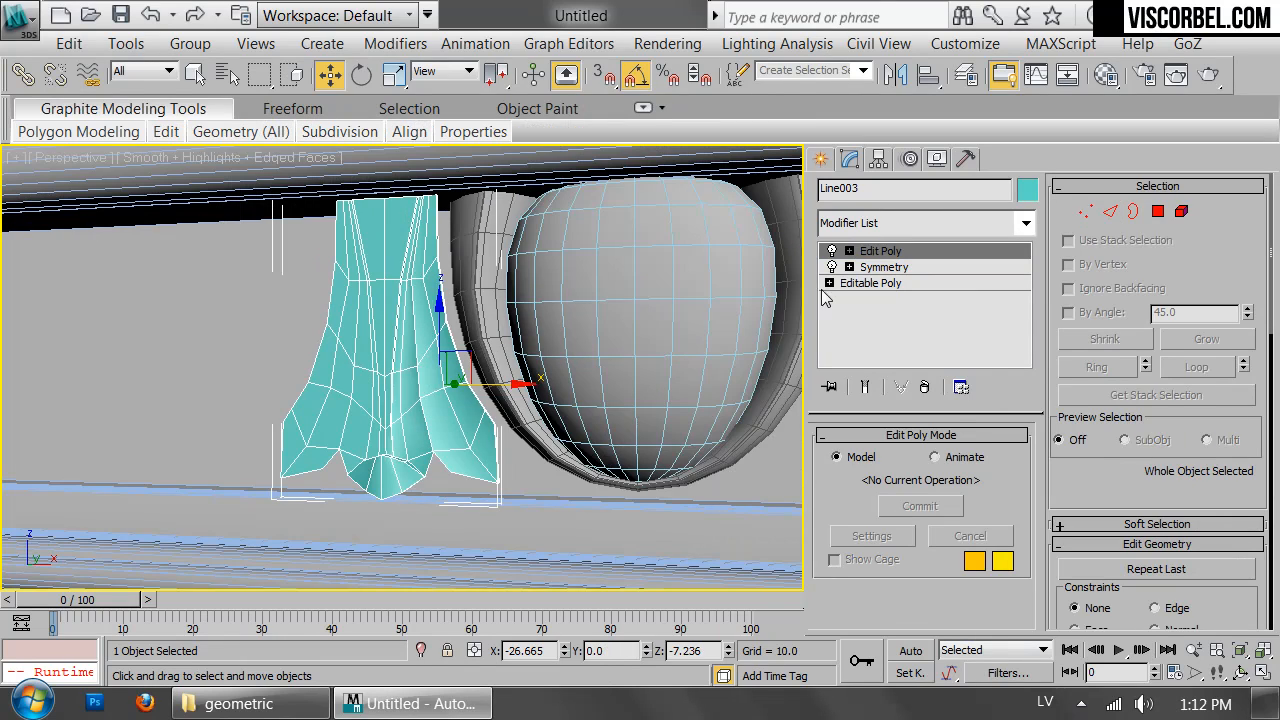
- Copy the existing Symmetry modifier and paste it above Edit Poly to mirror the reworked leaf
{"action": "left_click", "coordinate": [884, 267]}
{"action": "left_click", "coordinate": [826, 421]}
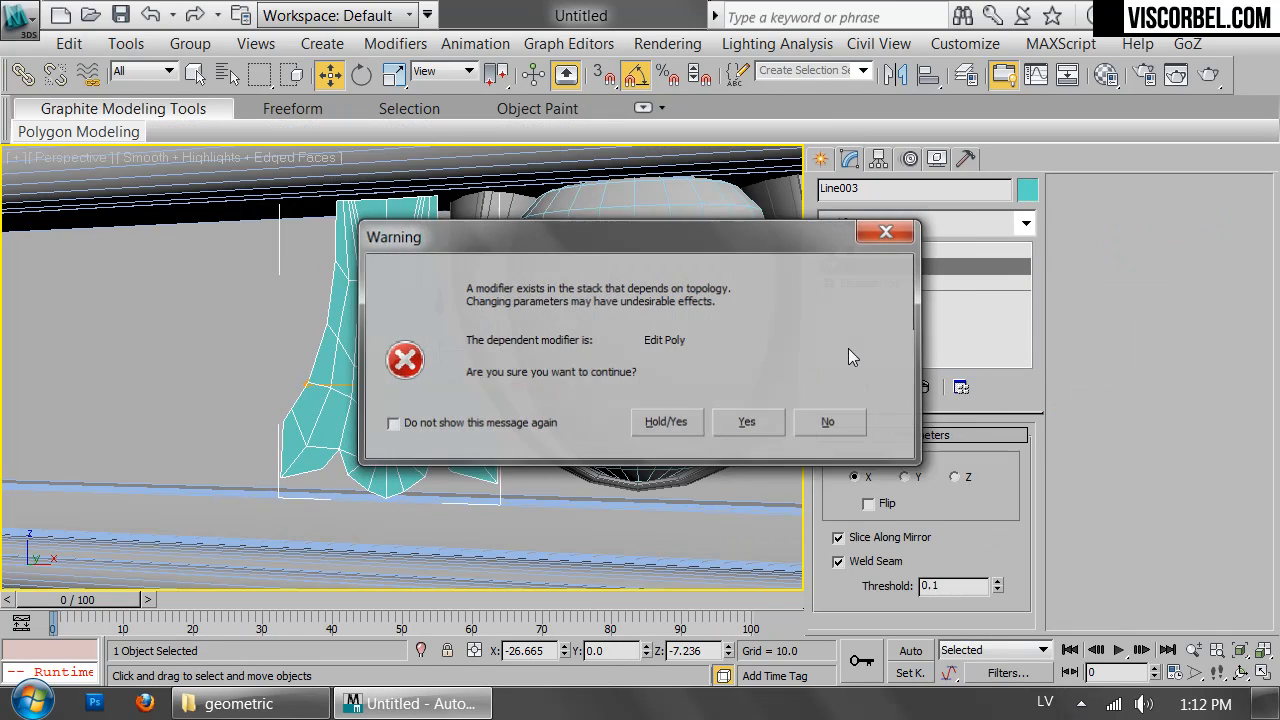
{"action": "right_click", "coordinate": [886, 268]}
{"action": "left_click", "coordinate": [937, 303]}
{"action": "left_click", "coordinate": [931, 251]}
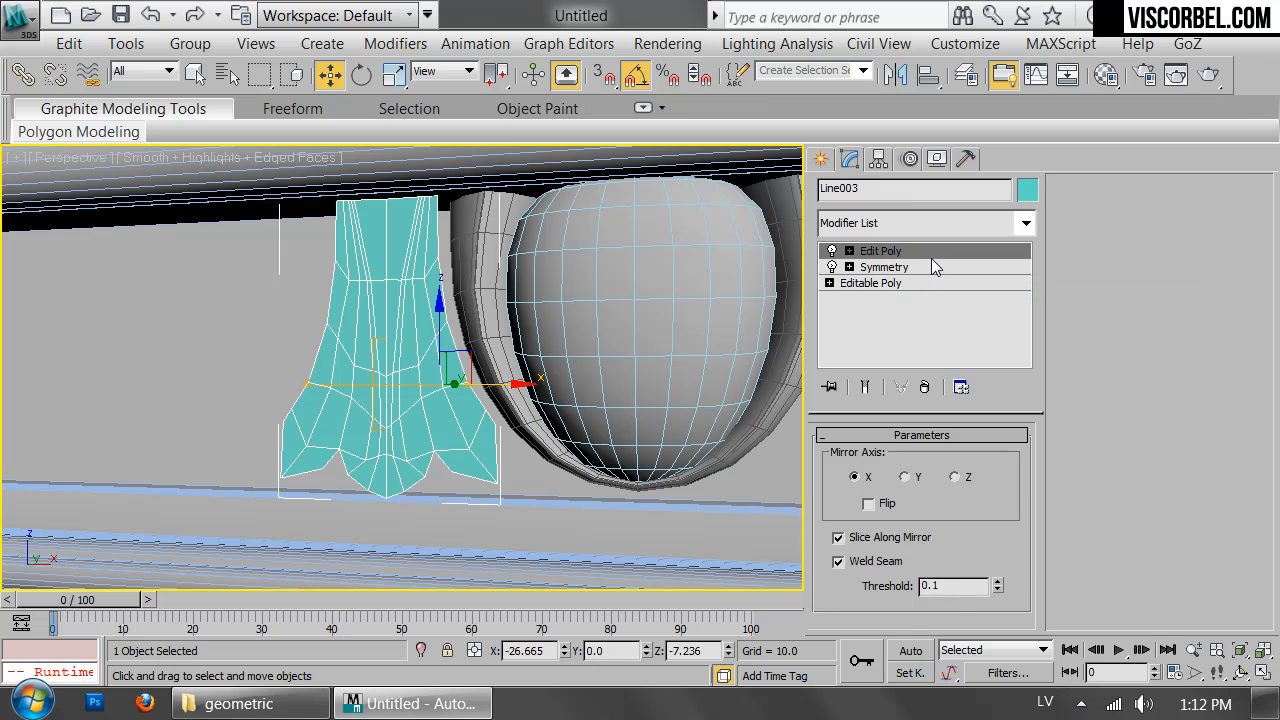
{"action": "right_click", "coordinate": [933, 252]}
{"action": "left_click", "coordinate": [985, 327]}
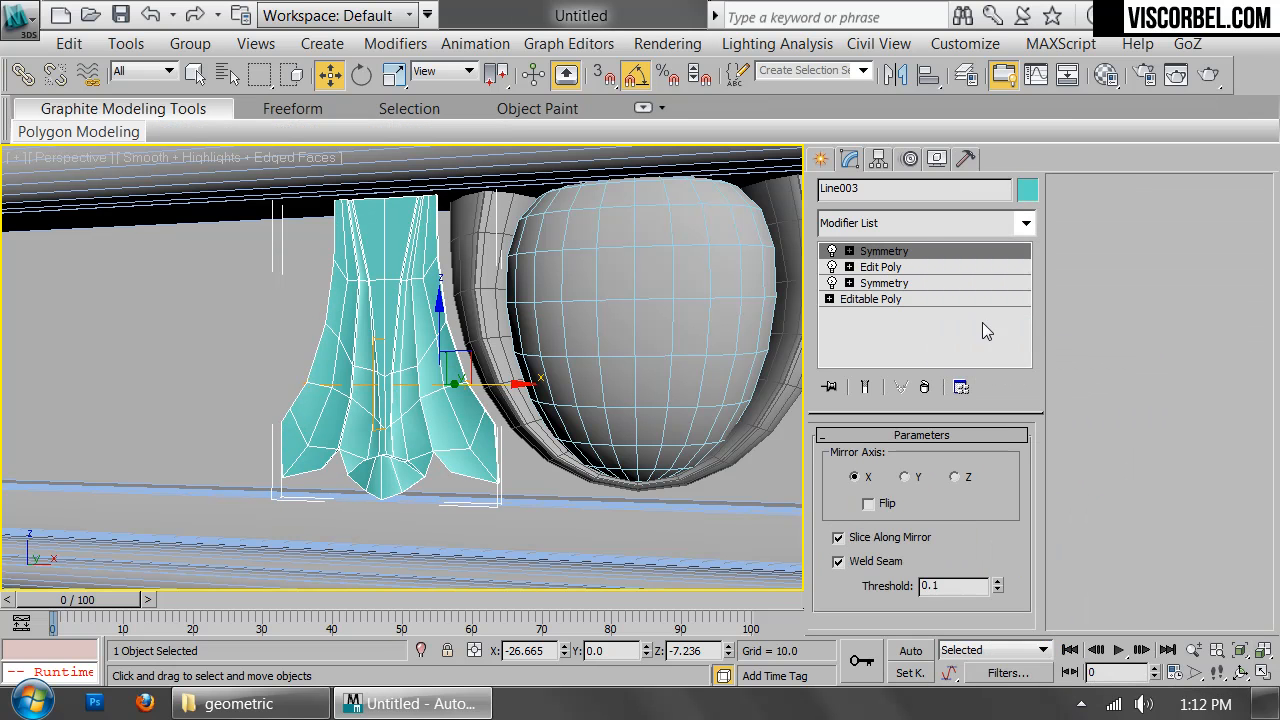
- Add an Edit Poly modifier above the pasted Symmetry, with a TurboSmooth modifier on top of it
{"action": "left_click", "coordinate": [937, 224]}
{"action": "scroll", "coordinate": [900, 200], "scroll_direction": "down", "scroll_amount": 9}
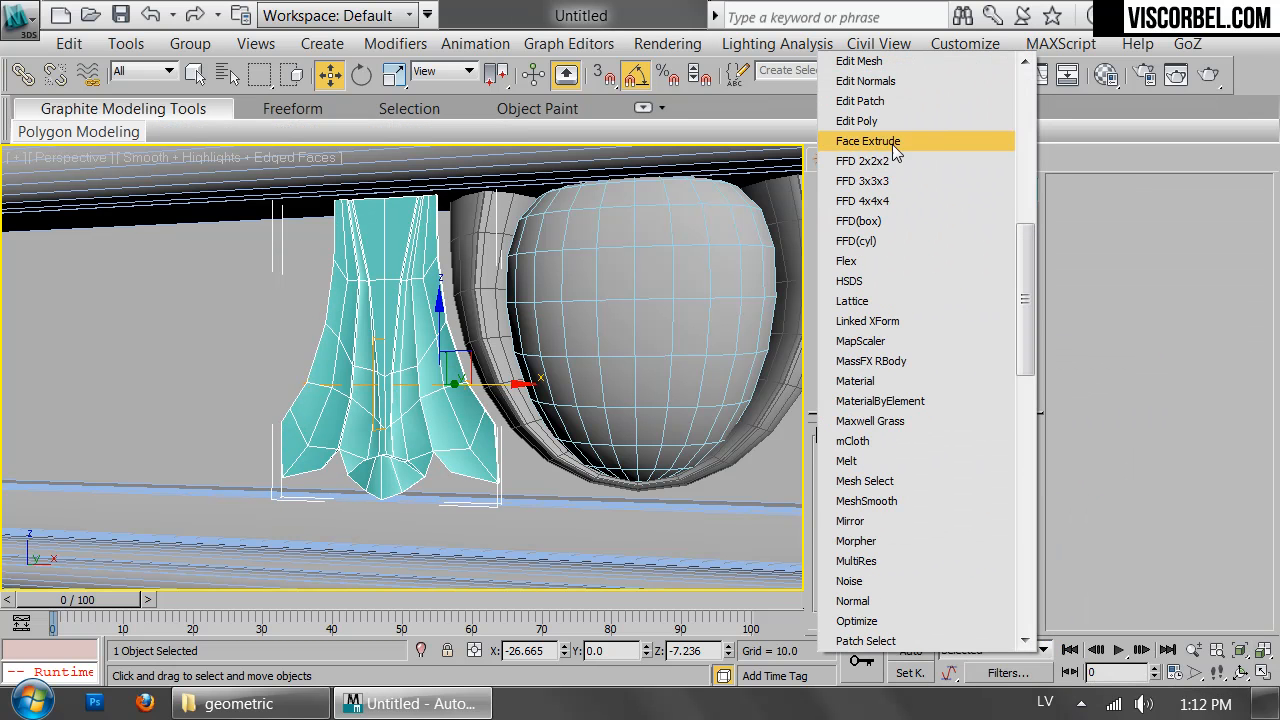
{"action": "left_click", "coordinate": [880, 122]}
{"action": "middle_click_drag", "start_coordinate": [569, 293], "coordinate": [449, 372], "text": "alt"}
{"action": "left_click_drag", "start_coordinate": [446, 356], "coordinate": [469, 360], "text": "shift"}
{"action": "middle_click_drag", "start_coordinate": [403, 371], "coordinate": [600, 385], "text": "alt"}
{"action": "left_click", "coordinate": [922, 255]}
{"action": "left_click", "coordinate": [917, 229]}
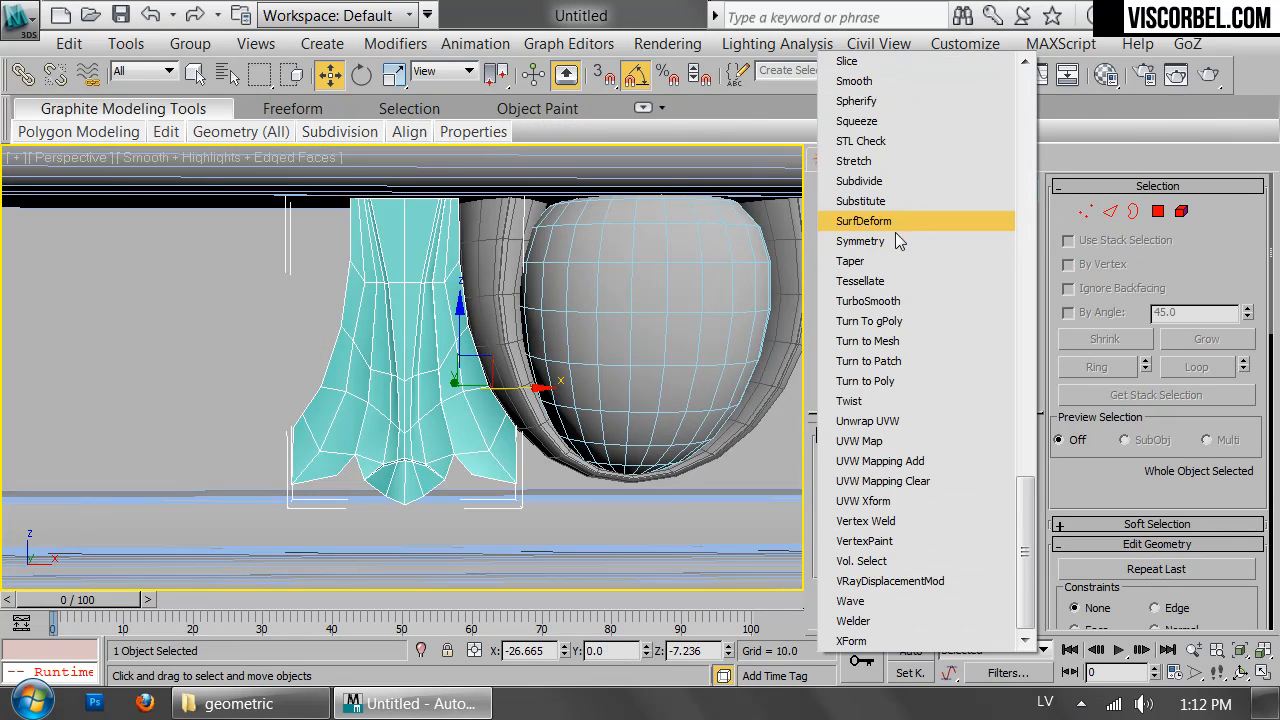
{"action": "left_click", "coordinate": [870, 298]}
{"action": "scroll", "coordinate": [614, 408], "scroll_direction": "down", "scroll_amount": 6}
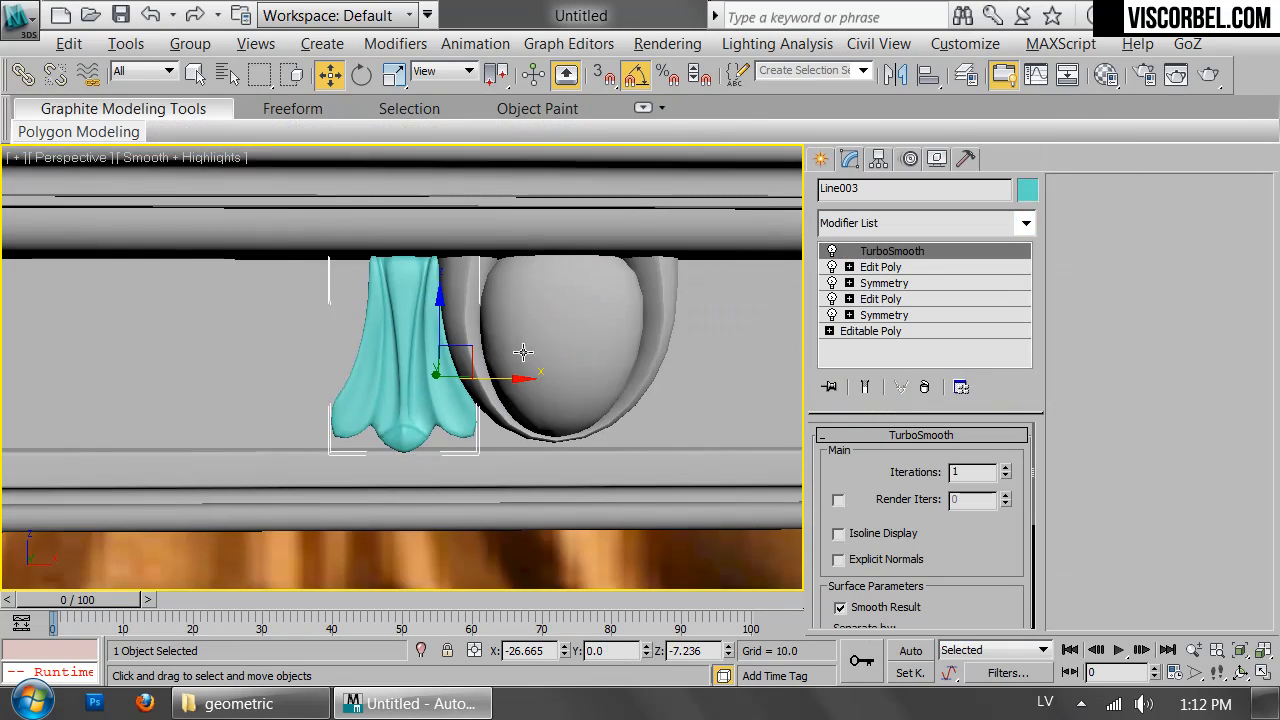
- Move the whole dart back into the moulding along Y to about 8.708, judging its depth from the left side
{"action": "mouse_move", "coordinate": [477, 355]}
{"action": "middle_mouse_down", "text": "alt"}
{"action": "mouse_move", "coordinate": [457, 364]}
{"action": "mouse_move", "coordinate": [645, 341]}
{"action": "middle_mouse_up", "text": "alt"}
{"action": "key", "text": "l"}
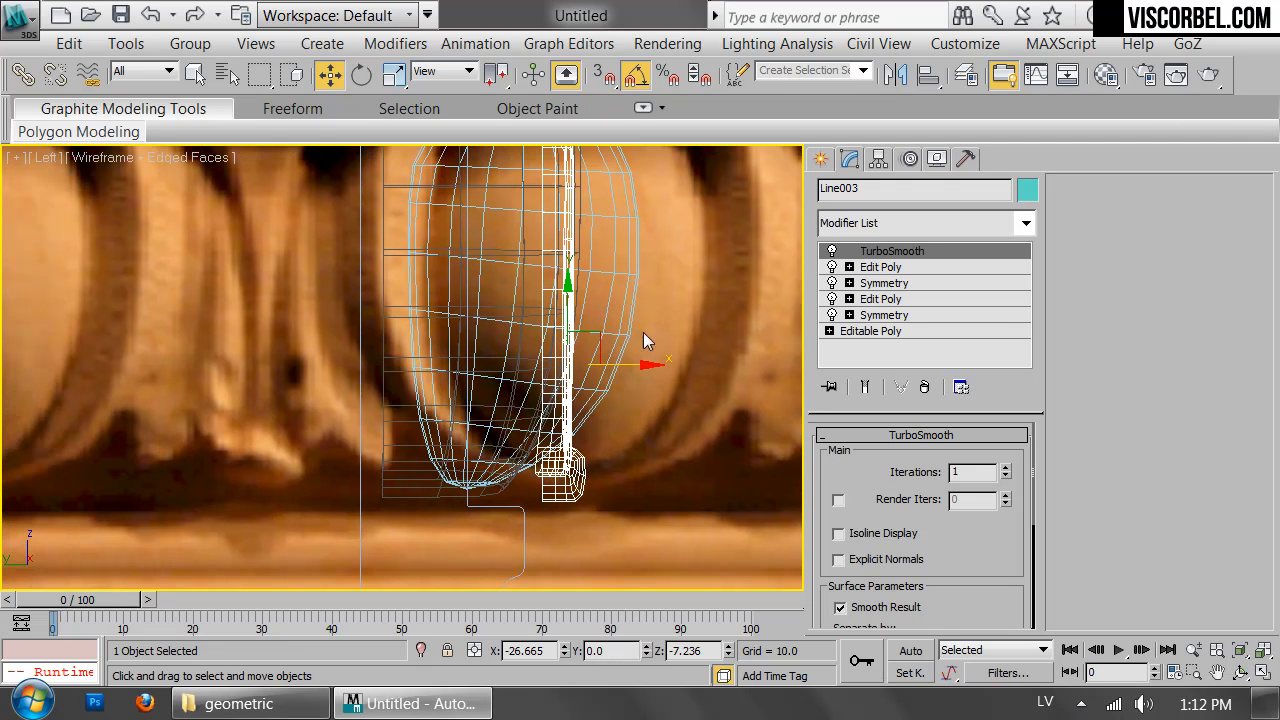
{"action": "left_click_drag", "start_coordinate": [624, 367], "coordinate": [564, 368]}
{"action": "middle_click_drag", "start_coordinate": [599, 346], "coordinate": [595, 392]}
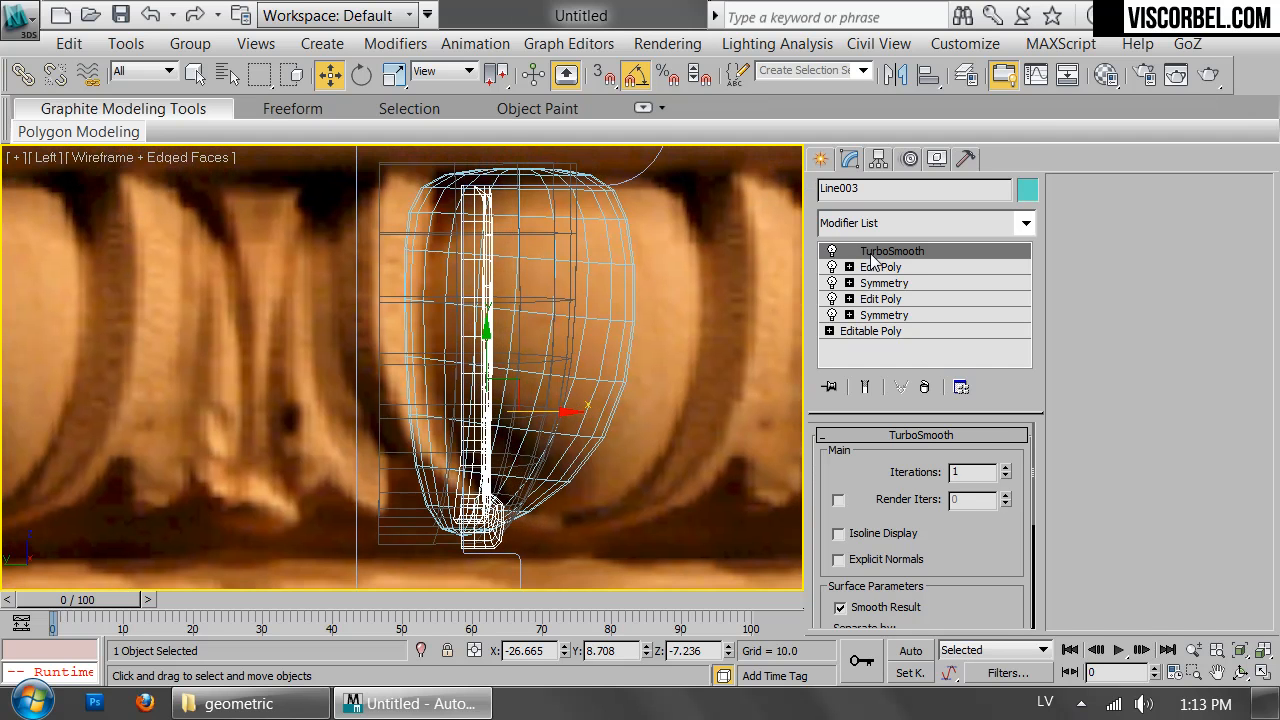
- Insert an FFD 4x4x4 modifier between the upper Edit Poly and TurboSmooth
{"action": "left_click", "coordinate": [900, 267]}
{"action": "left_click", "coordinate": [924, 223]}
{"action": "scroll", "coordinate": [884, 172], "scroll_direction": "down", "scroll_amount": 5}
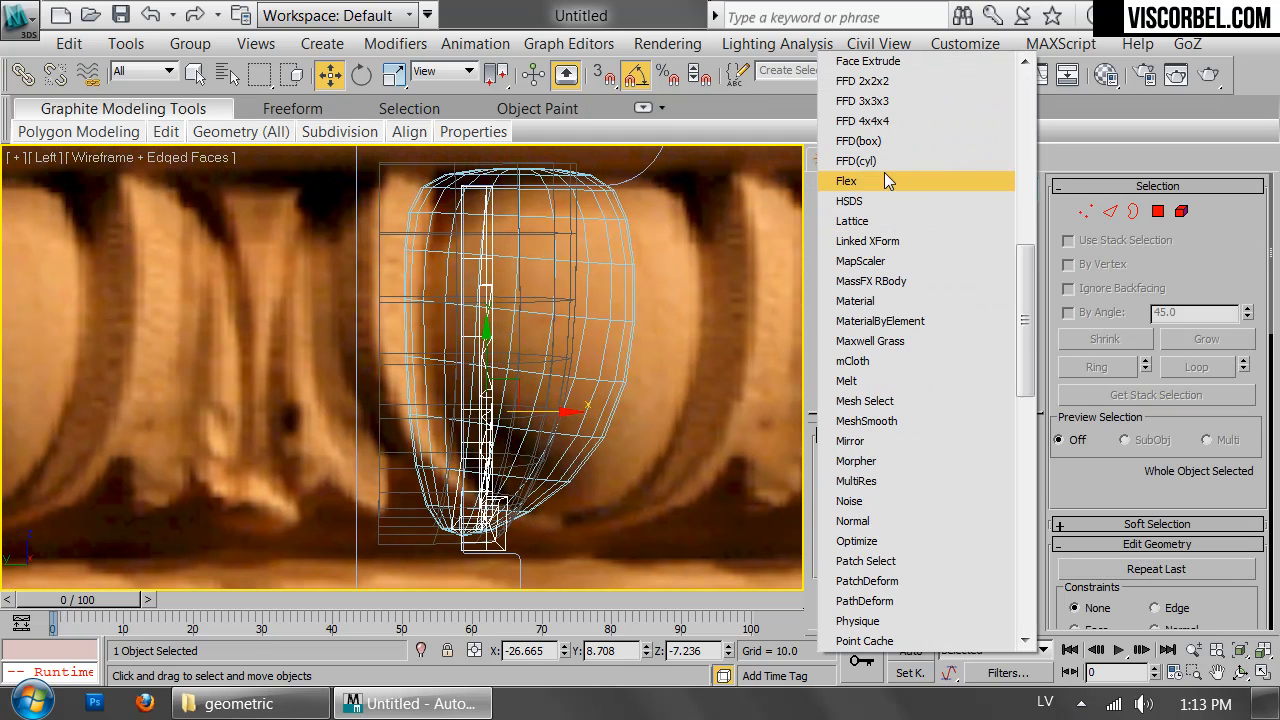
{"action": "left_click", "coordinate": [886, 127]}
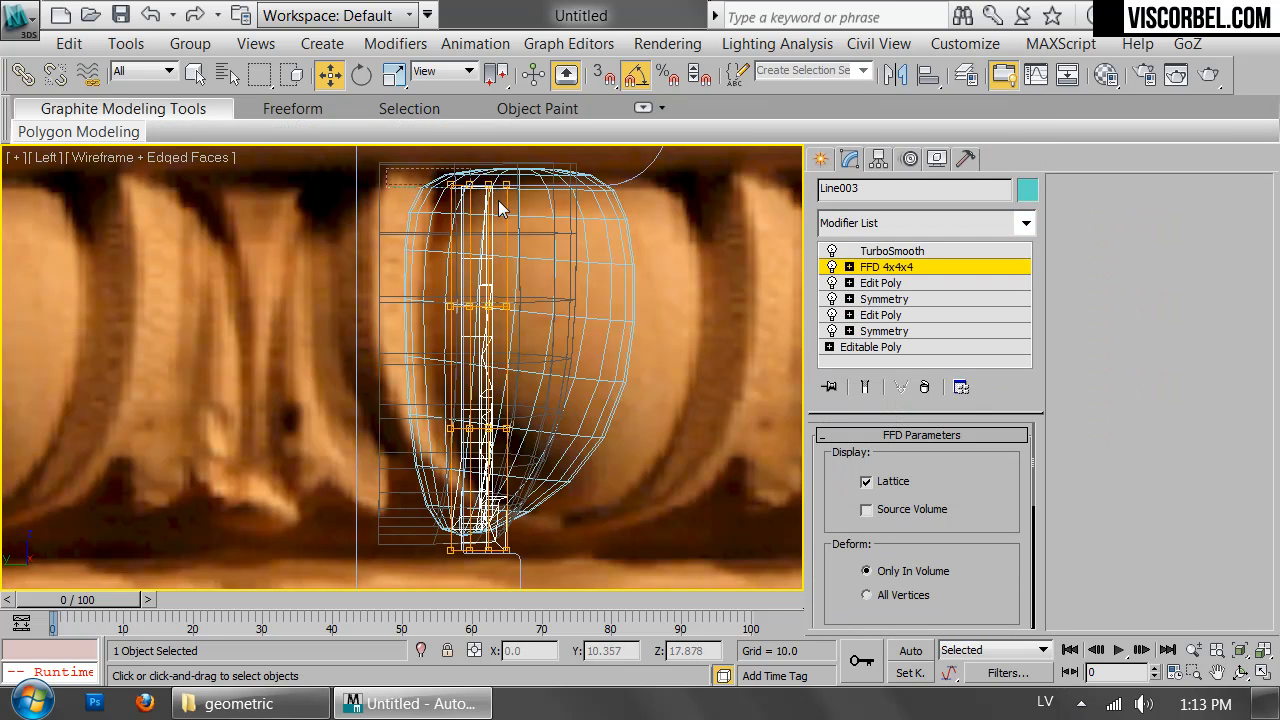
- Shift the FFD control-point rows so the dart bows forward along the egg's profile, with the bottom row set back at about Y 9.978
{"action": "left_click_drag", "start_coordinate": [546, 188], "coordinate": [596, 188]}
{"action": "left_click_drag", "start_coordinate": [399, 277], "coordinate": [591, 307]}
{"action": "left_click_drag", "start_coordinate": [408, 365], "coordinate": [587, 430]}
{"action": "left_click_drag", "start_coordinate": [416, 279], "coordinate": [630, 362]}
{"action": "left_click_drag", "start_coordinate": [584, 307], "coordinate": [595, 307]}
{"action": "left_click_drag", "start_coordinate": [416, 527], "coordinate": [539, 548]}
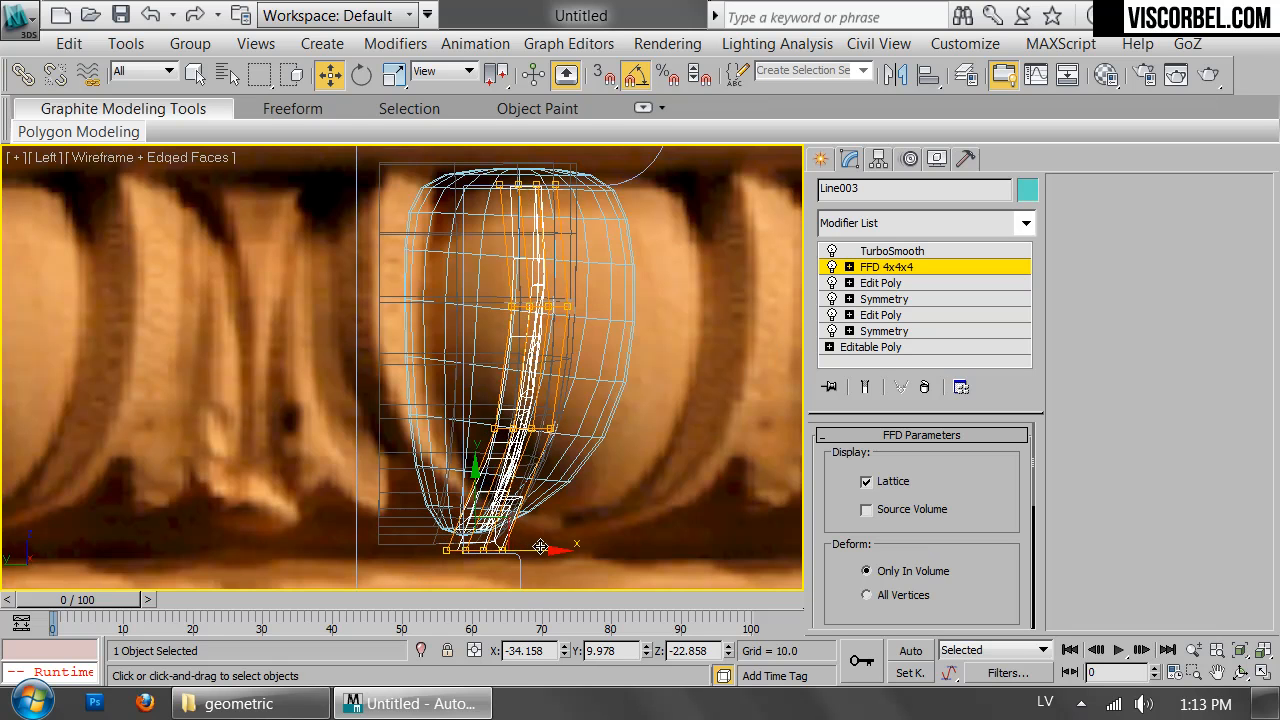
{"action": "key", "text": "p"}
{"action": "scroll", "coordinate": [515, 504], "scroll_direction": "down", "scroll_amount": 3}
{"action": "mouse_move", "coordinate": [553, 427]}
{"action": "middle_mouse_down", "text": "alt"}
{"action": "mouse_move", "coordinate": [268, 431]}
{"action": "mouse_move", "coordinate": [554, 443]}
{"action": "mouse_move", "coordinate": [474, 430]}
{"action": "mouse_move", "coordinate": [491, 437]}
{"action": "middle_mouse_up", "text": "alt"}
{"action": "key", "text": "l"}
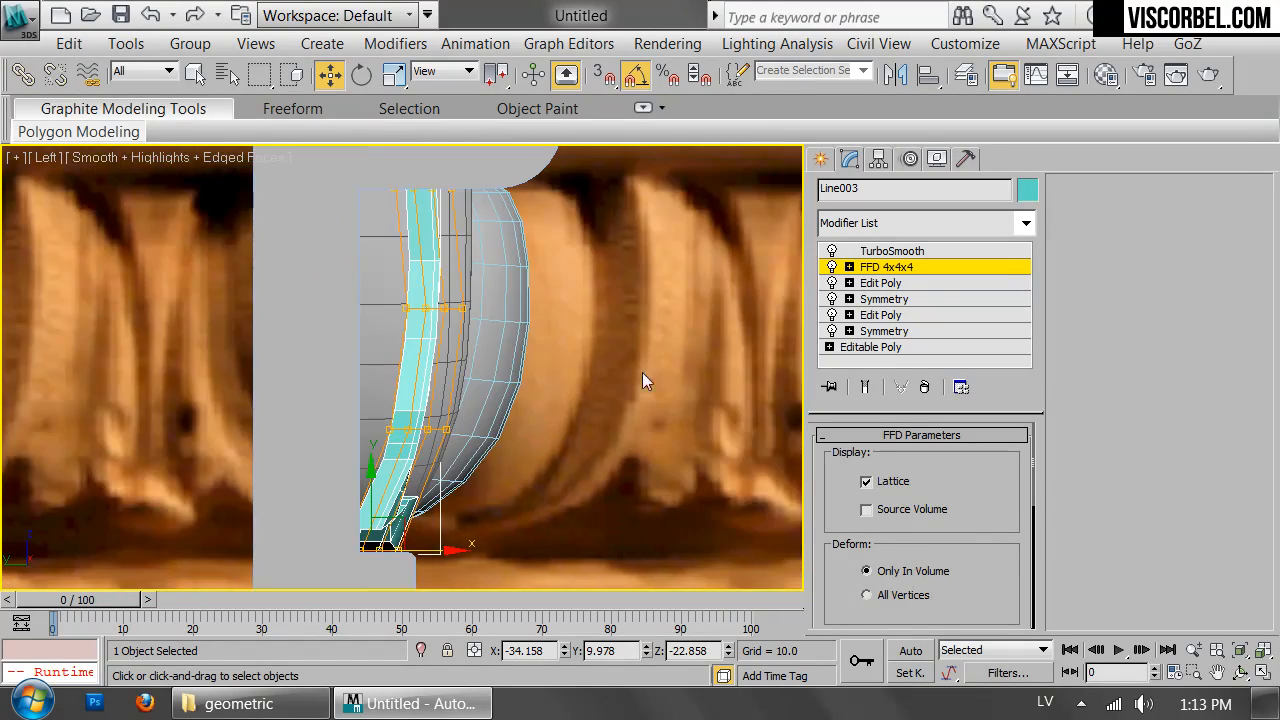
- Collapse the dart's modifier stack up to the FFD 4x4x4 into an Editable Poly, keeping TurboSmooth above it
{"action": "right_click", "coordinate": [899, 274]}
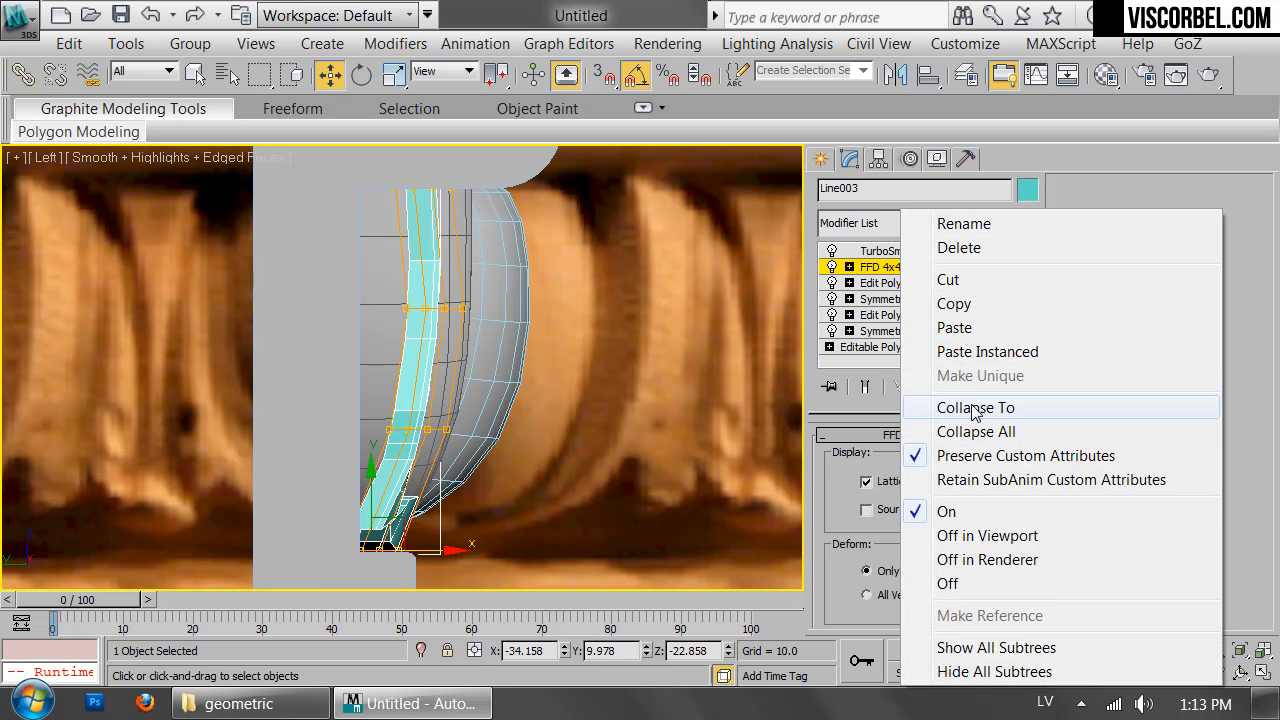
{"action": "left_click", "coordinate": [970, 408]}
{"action": "left_click", "coordinate": [762, 452]}
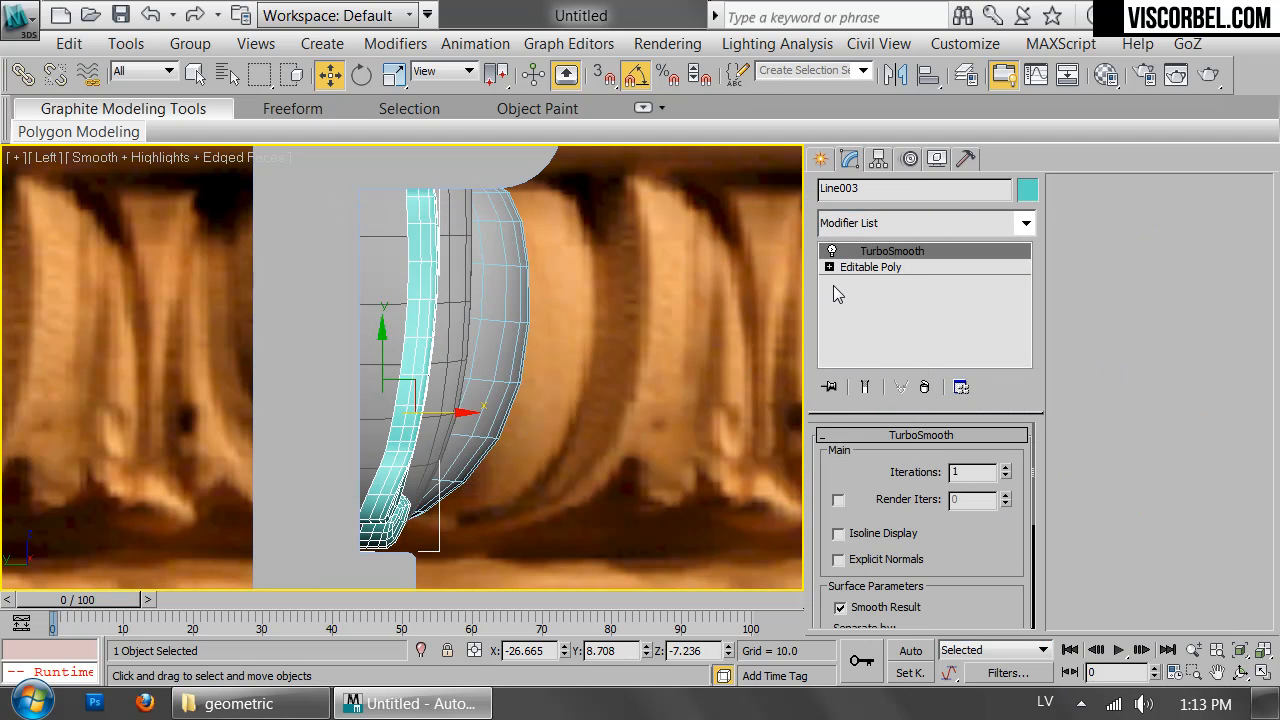
- Extend the dart's open back border into the moulding wall as new faces and scale it nearly flat in depth
{"action": "left_click", "coordinate": [843, 267]}
{"action": "key", "text": "3"}
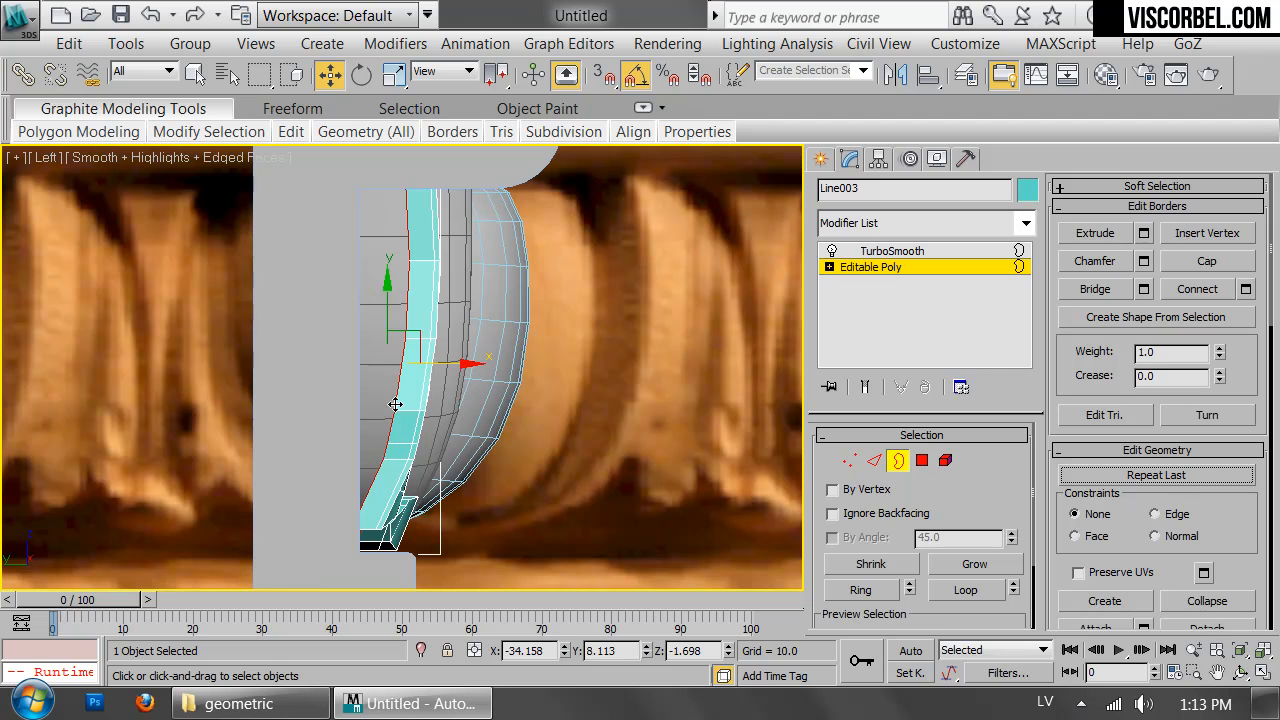
{"action": "key", "text": "F3"}
{"action": "left_click_drag", "start_coordinate": [455, 364], "coordinate": [1192, 336], "text": "shift"}
{"action": "key", "text": "r"}
{"action": "left_click_drag", "start_coordinate": [398, 456], "coordinate": [850, 610]}
{"action": "key", "text": "F3"}
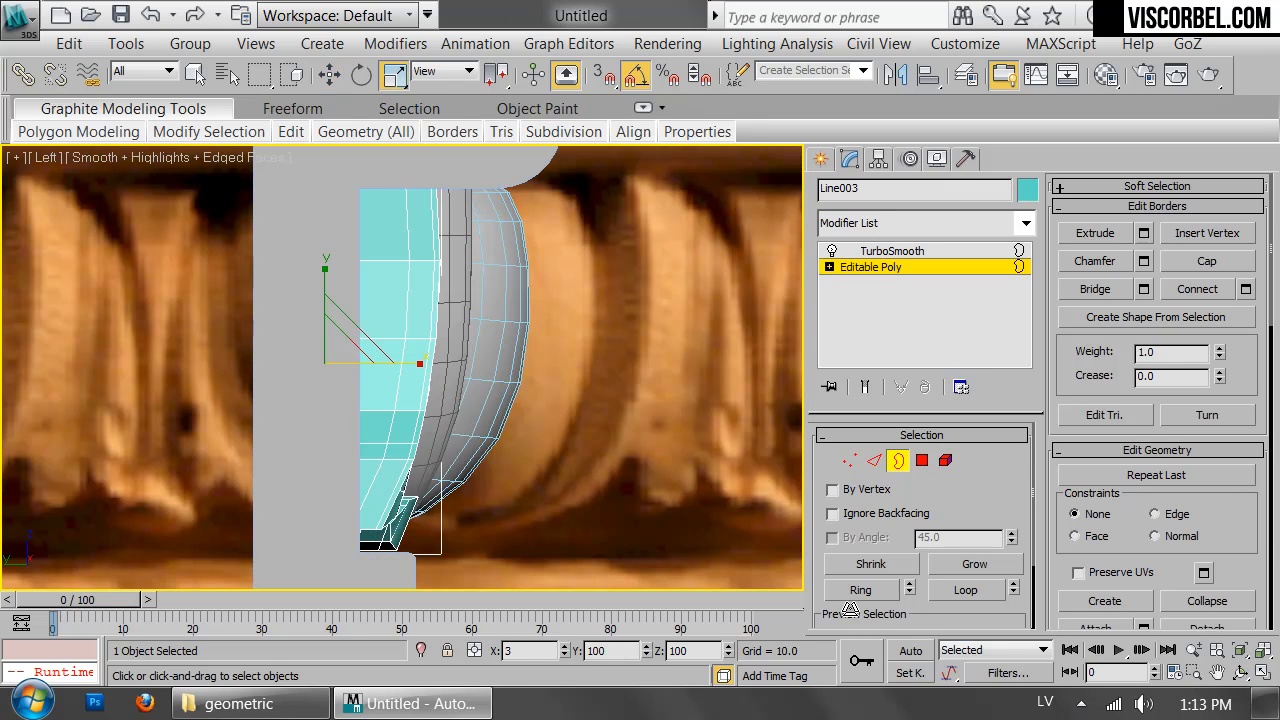
{"action": "key", "text": "3"}
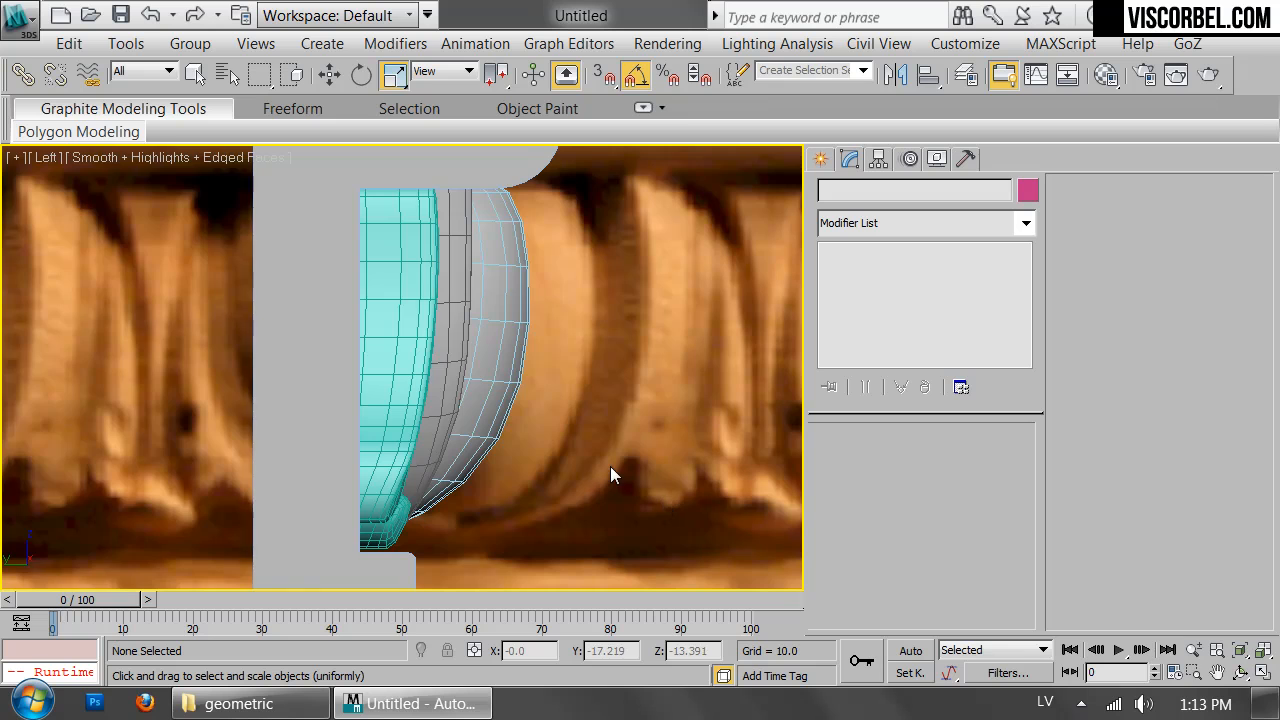
- Assign the grey VRayMtl Material #1 to the dart and view the whole moulding without edged faces
{"action": "key", "text": "p"}
{"action": "scroll", "coordinate": [511, 396], "scroll_direction": "down", "scroll_amount": 3}
{"action": "middle_click_drag", "start_coordinate": [570, 376], "coordinate": [366, 364], "text": "alt"}
{"action": "scroll", "coordinate": [421, 364], "scroll_direction": "down", "scroll_amount": 3}
{"action": "left_click", "coordinate": [316, 377]}
{"action": "key", "text": "m"}
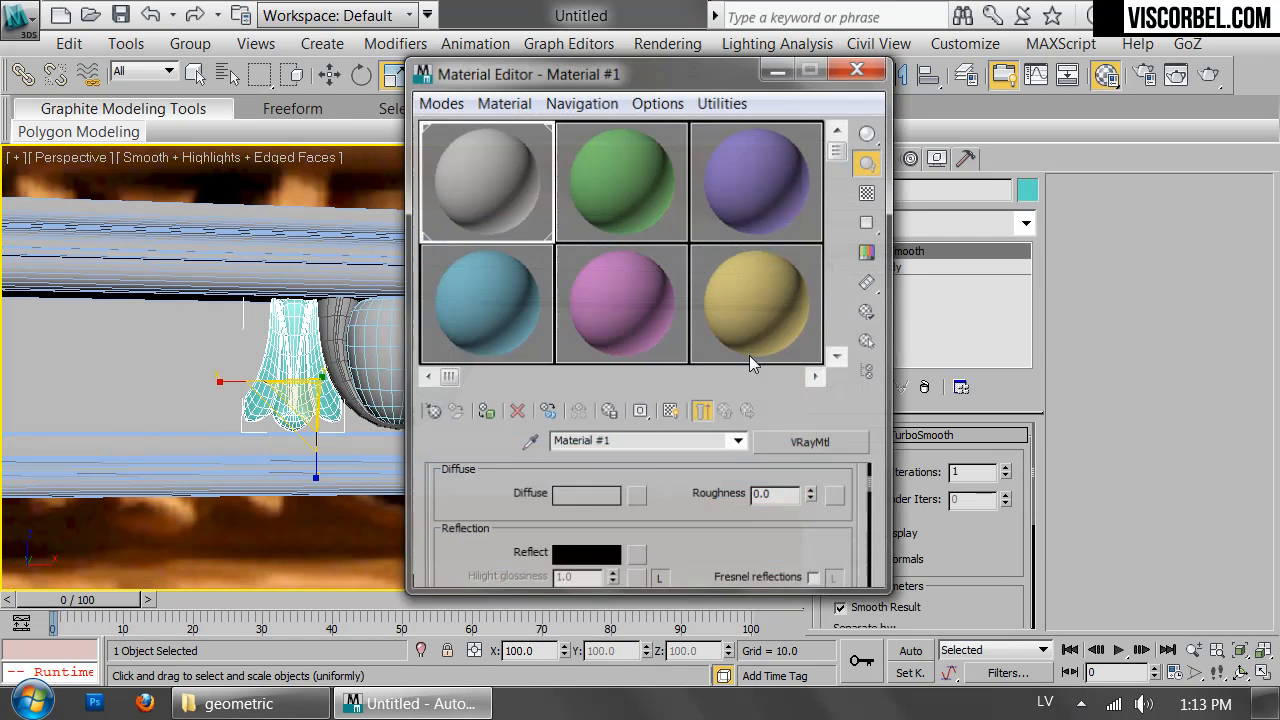
{"action": "left_click", "coordinate": [858, 70]}
{"action": "key", "text": "F4"}
{"action": "scroll", "coordinate": [494, 366], "scroll_direction": "down", "scroll_amount": 3}
{"action": "left_click", "coordinate": [414, 450]}
{"action": "middle_click_drag", "start_coordinate": [414, 450], "coordinate": [376, 406], "text": "alt"}
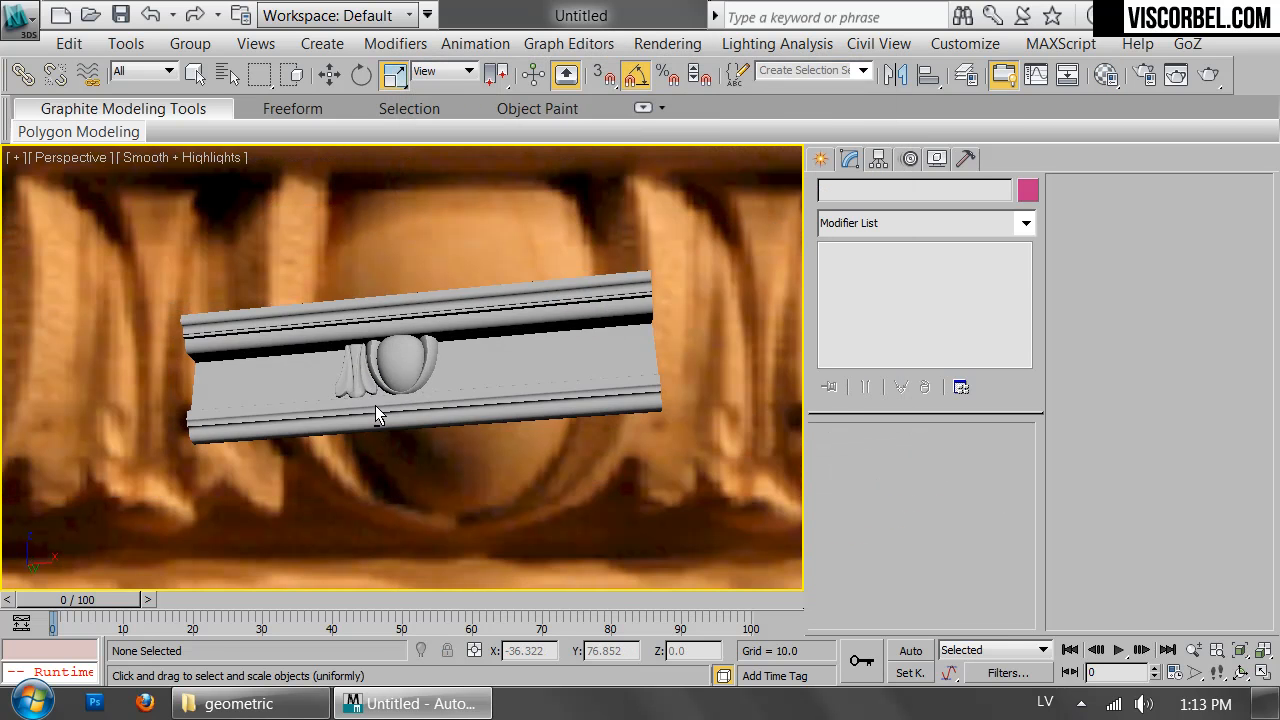
{"action": "scroll", "coordinate": [403, 457], "scroll_direction": "up", "scroll_amount": 10}
- Extrude the two triangular polygons between the bottom lobe and the side leaves by about 0.838
{"action": "left_click", "coordinate": [466, 400]}
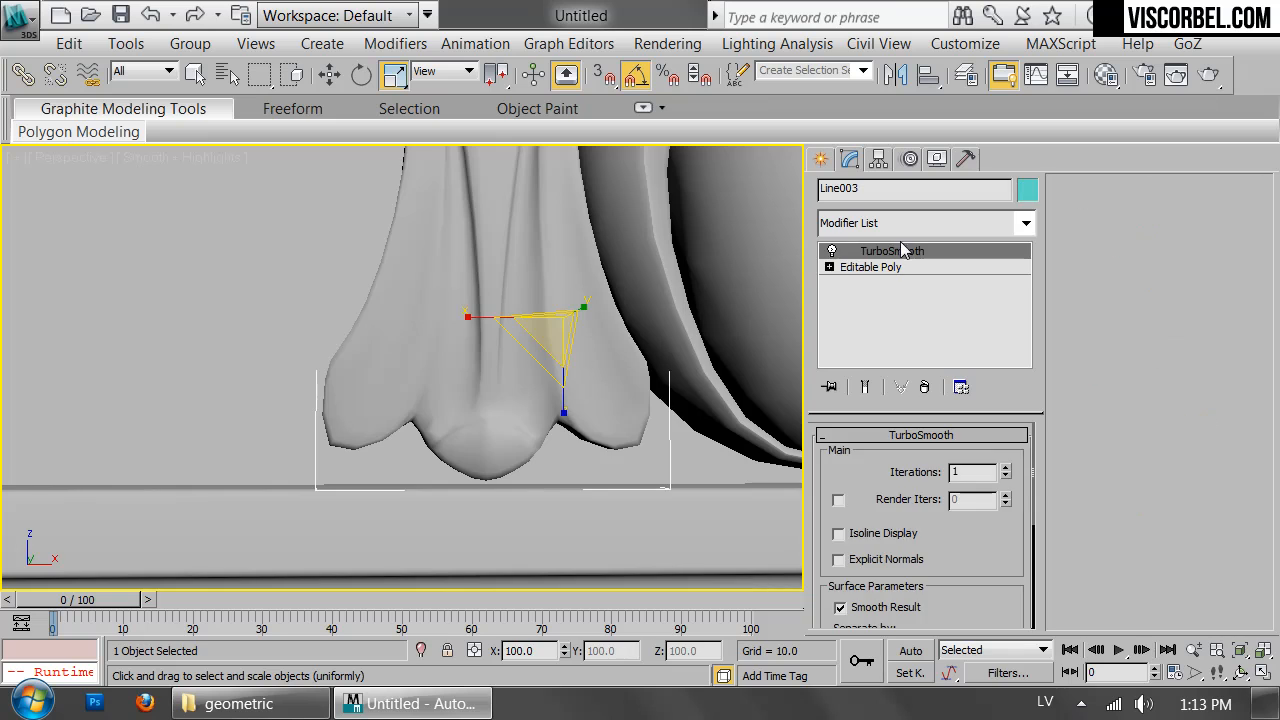
{"action": "left_click", "coordinate": [888, 267]}
{"action": "key", "text": "F4"}
{"action": "middle_click_drag", "start_coordinate": [634, 423], "coordinate": [473, 438], "text": "alt"}
{"action": "scroll", "coordinate": [583, 434], "scroll_direction": "up", "scroll_amount": 4}
{"action": "scroll", "coordinate": [473, 438], "scroll_direction": "up", "scroll_amount": 2}
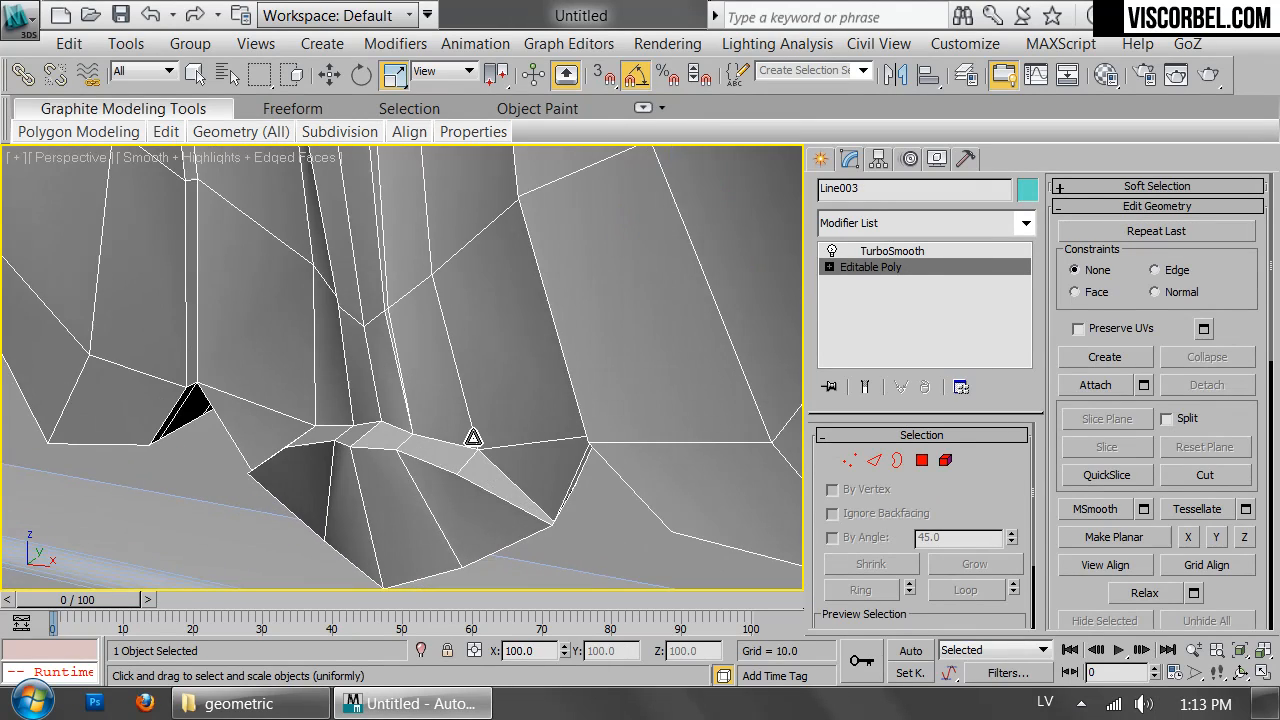
{"action": "middle_click_drag", "start_coordinate": [557, 477], "coordinate": [528, 497], "text": "alt"}
{"action": "key", "text": "4"}
{"action": "left_click", "coordinate": [602, 471]}
{"action": "left_click", "coordinate": [537, 489]}
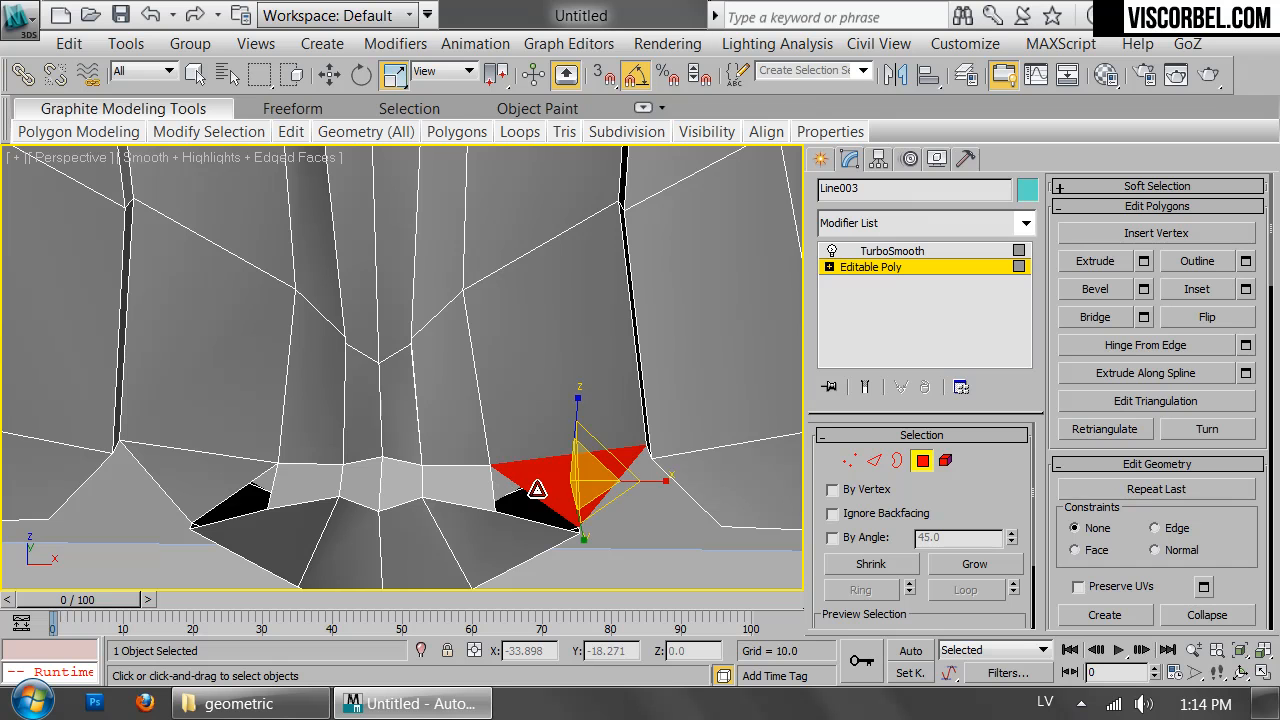
{"action": "left_click", "coordinate": [212, 480], "text": "ctrl"}
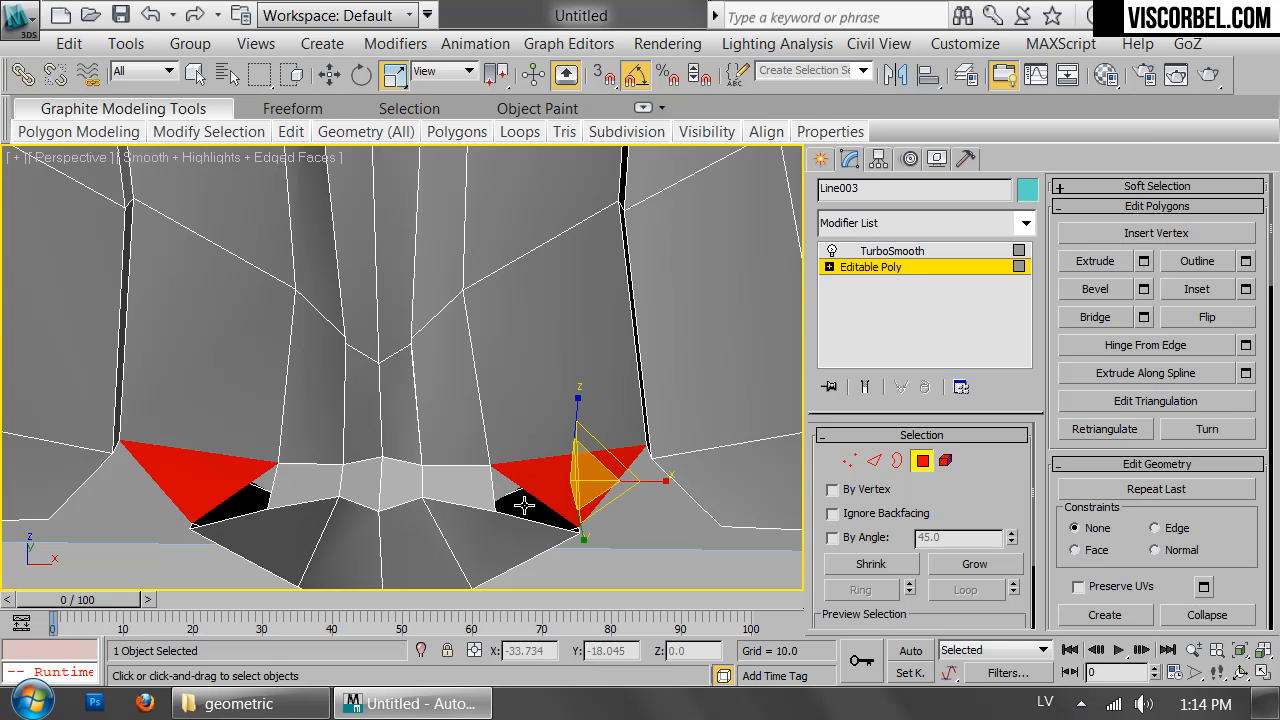
{"action": "middle_click_drag", "start_coordinate": [520, 505], "coordinate": [645, 392], "text": "alt"}
{"action": "right_click", "coordinate": [610, 385]}
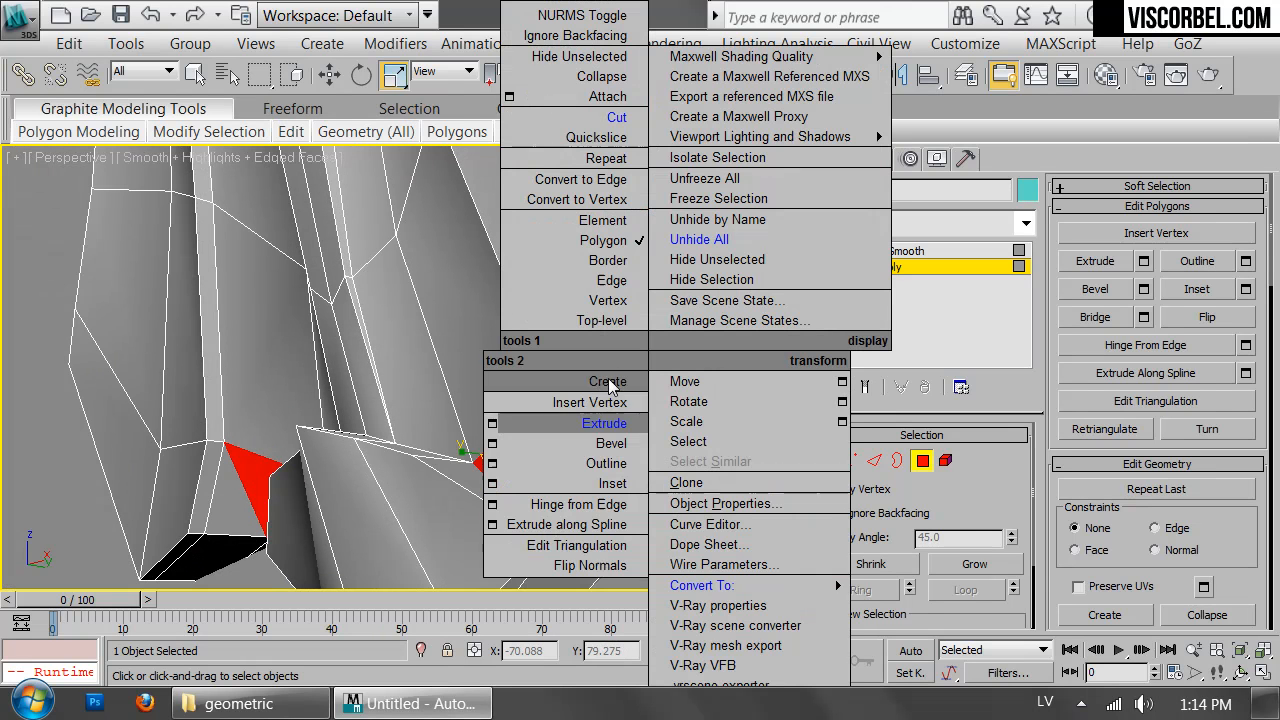
{"action": "left_click", "coordinate": [493, 424]}
{"action": "right_click", "coordinate": [412, 410]}
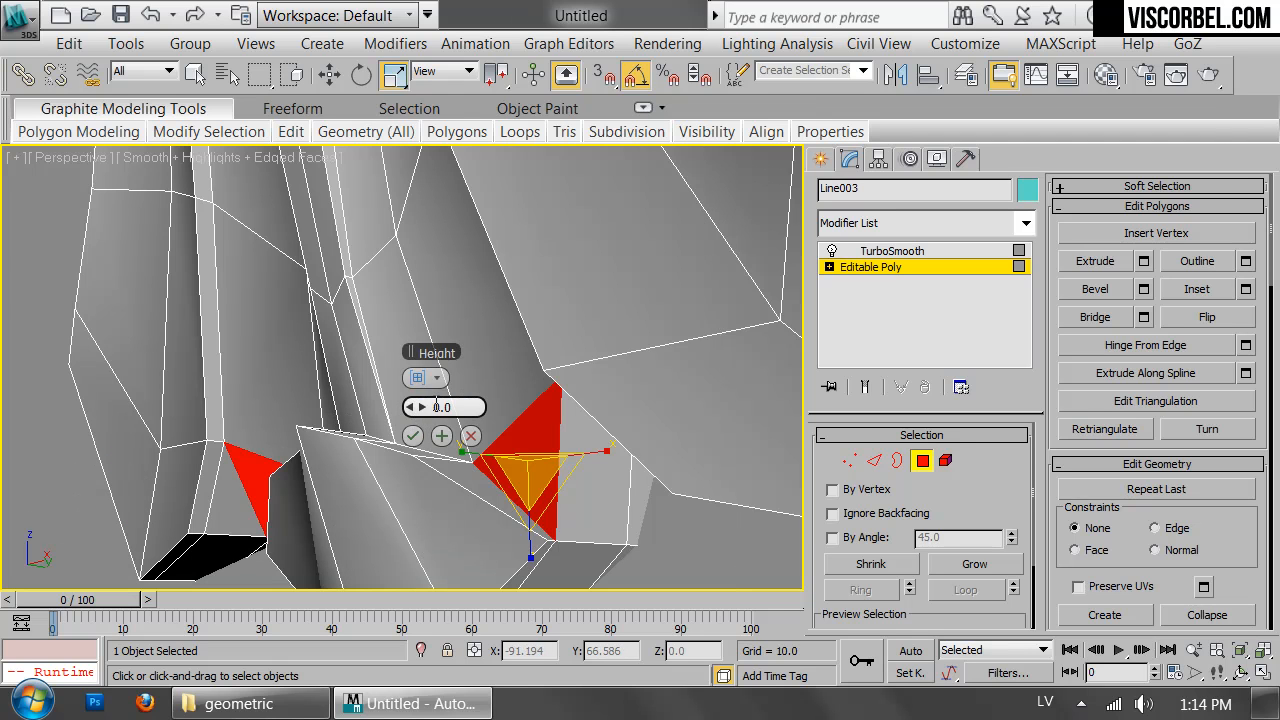
{"action": "left_click_drag", "start_coordinate": [416, 407], "coordinate": [412, 411]}
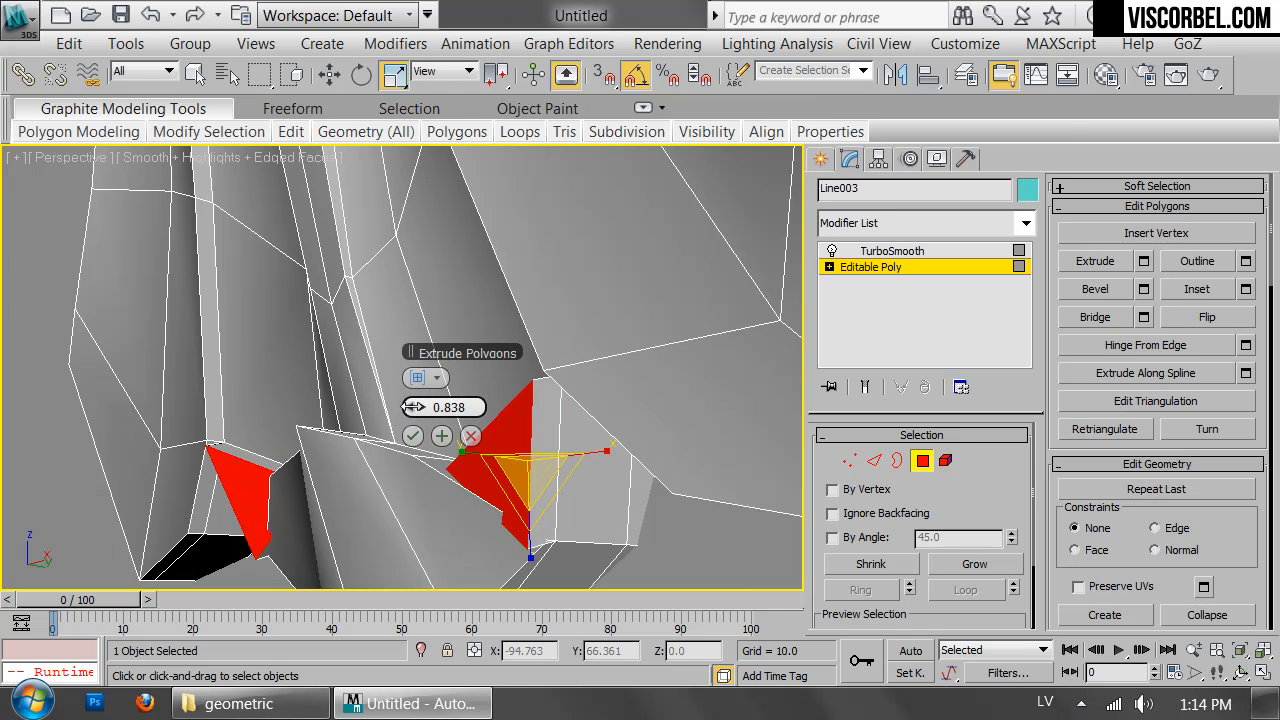
{"action": "left_click", "coordinate": [414, 438]}
{"action": "middle_click_drag", "start_coordinate": [416, 442], "coordinate": [604, 452], "text": "alt"}
{"action": "key", "text": "1"}
{"action": "right_click", "coordinate": [607, 447]}
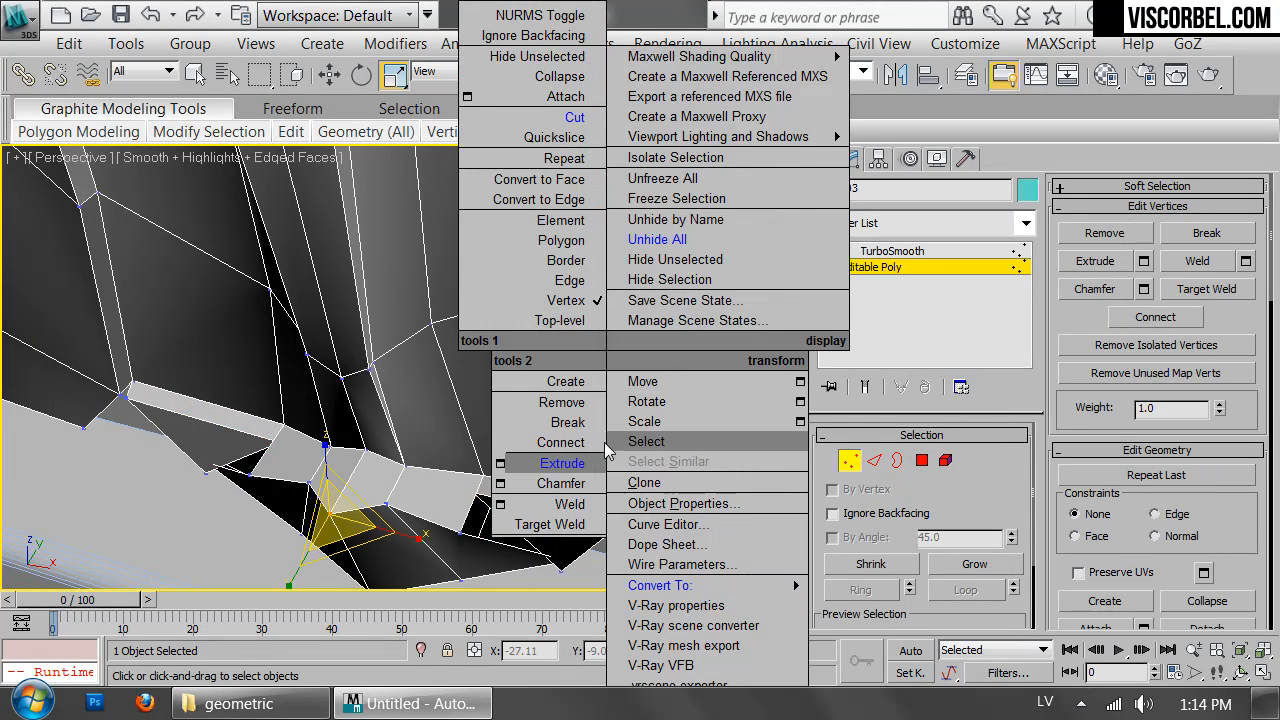
{"action": "left_click", "coordinate": [540, 524]}
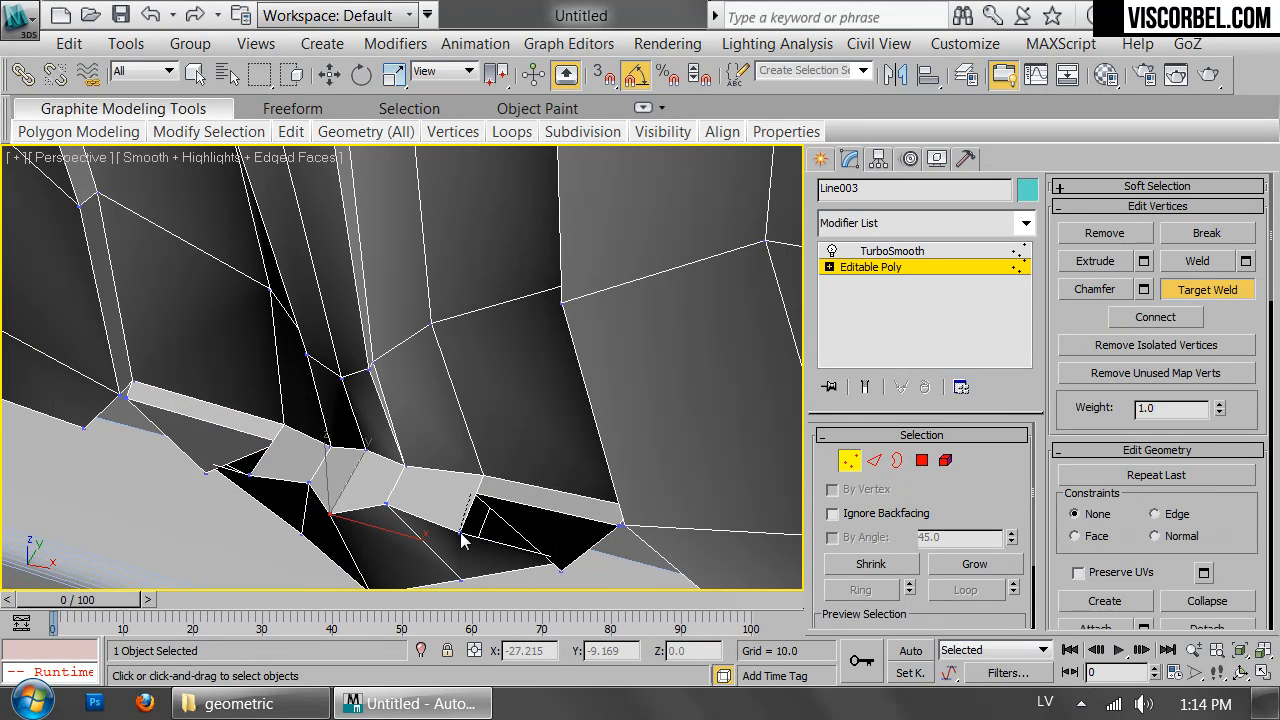
- Isolate the dart and delete the extrusions' unneeded side polygons in the gaps beside the bottom lobe
{"action": "middle_click_drag", "start_coordinate": [533, 520], "coordinate": [570, 292], "text": "alt"}
{"action": "key", "text": "F3"}
{"action": "scroll", "coordinate": [570, 292], "scroll_direction": "up", "scroll_amount": 3}
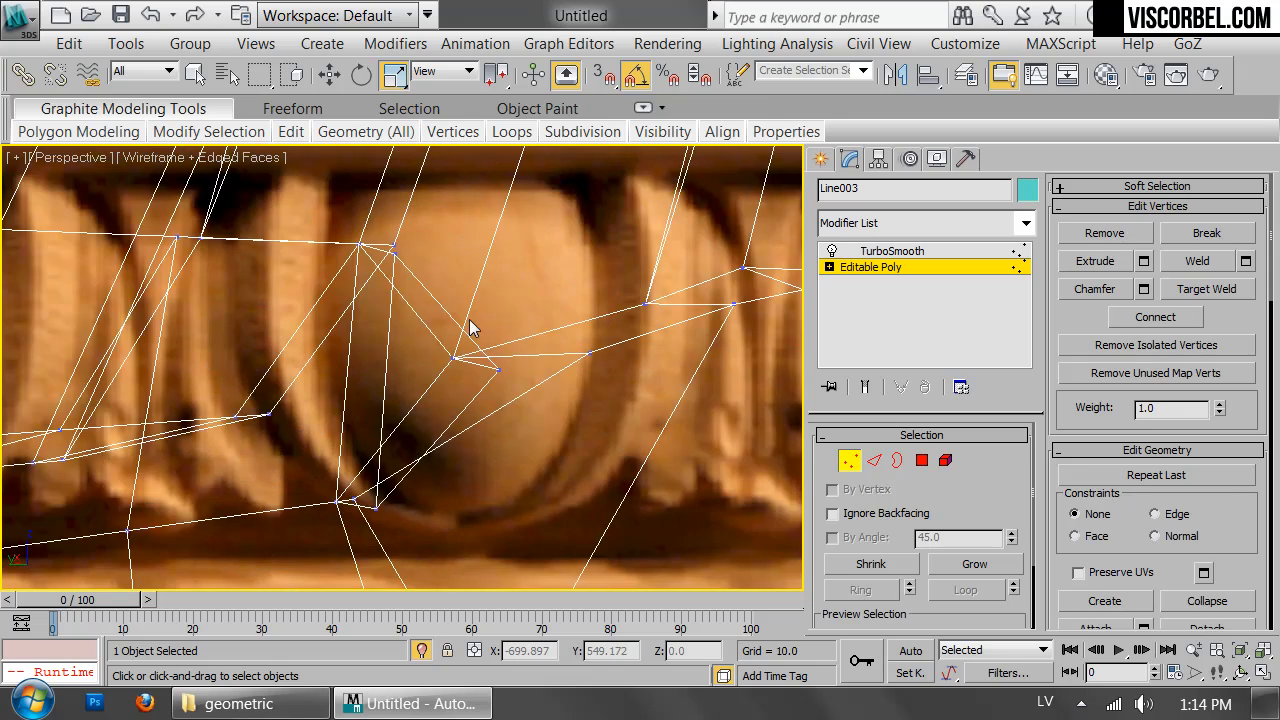
{"action": "key", "text": "F3"}
{"action": "key", "text": "4"}
{"action": "left_click", "coordinate": [436, 387]}
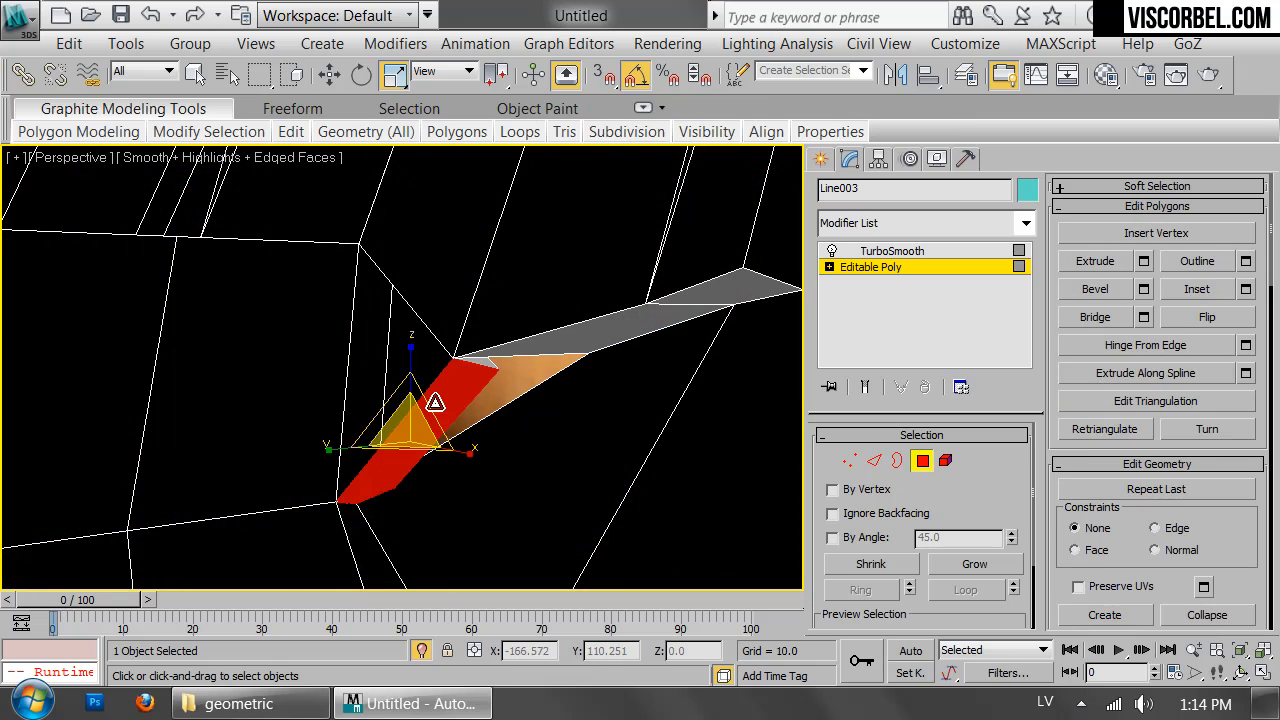
{"action": "middle_click_drag", "start_coordinate": [507, 387], "coordinate": [441, 377], "text": "alt"}
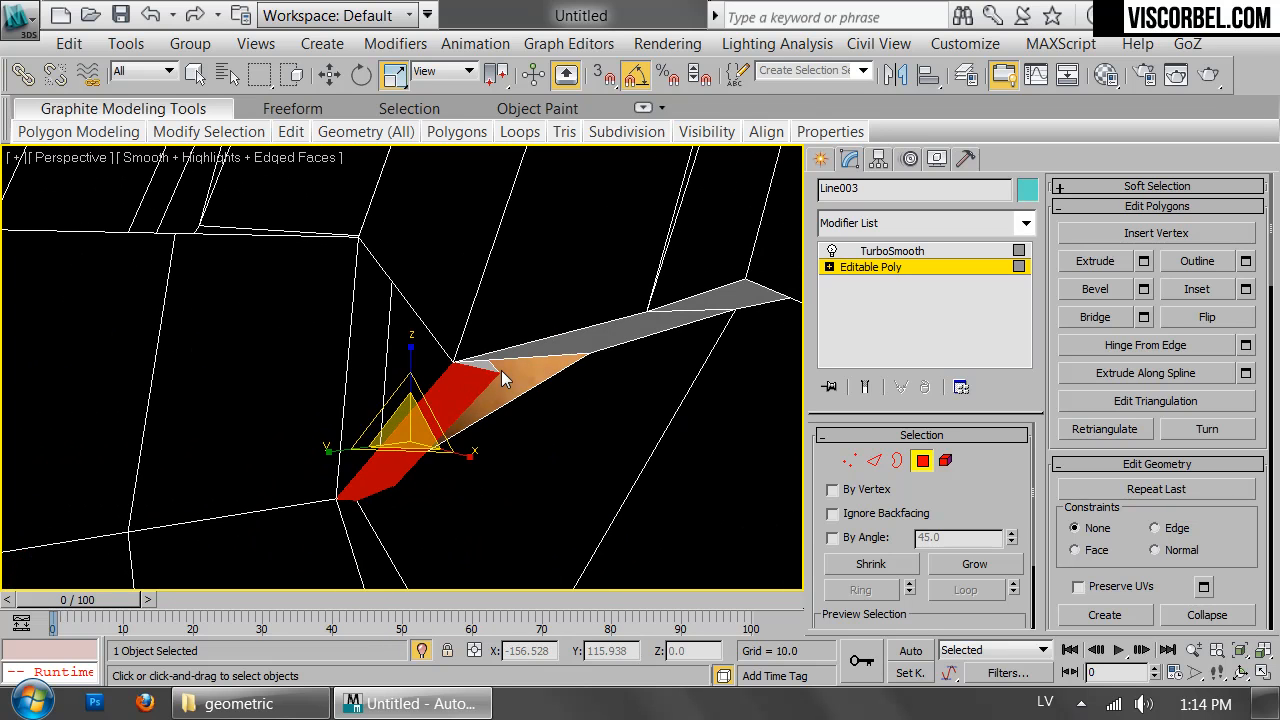
{"action": "key", "text": "Delete"}
{"action": "middle_click_drag", "start_coordinate": [509, 400], "coordinate": [416, 440], "text": "alt"}
{"action": "left_click", "coordinate": [413, 515]}
{"action": "key", "text": "Delete"}
- Target-weld the loose vertices in the gaps beside the dart's bottom lobe to the neighbouring corner vertices
{"action": "middle_click_drag", "start_coordinate": [413, 515], "coordinate": [400, 360], "text": "alt"}
{"action": "key", "text": "1"}
{"action": "right_click", "coordinate": [413, 352]}
{"action": "left_click", "coordinate": [340, 526]}
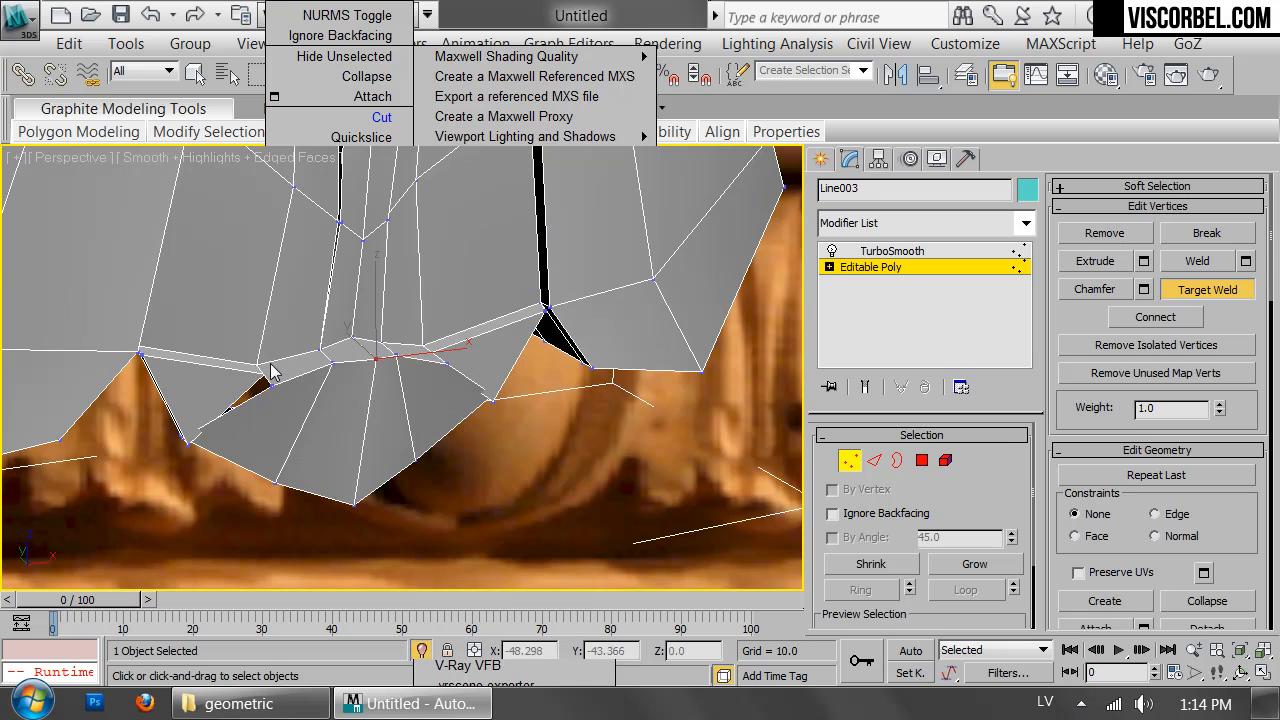
{"action": "left_click", "coordinate": [270, 388]}
{"action": "middle_click_drag", "start_coordinate": [217, 457], "coordinate": [314, 340], "text": "alt"}
{"action": "middle_click_drag", "start_coordinate": [181, 348], "coordinate": [259, 541], "text": "alt"}
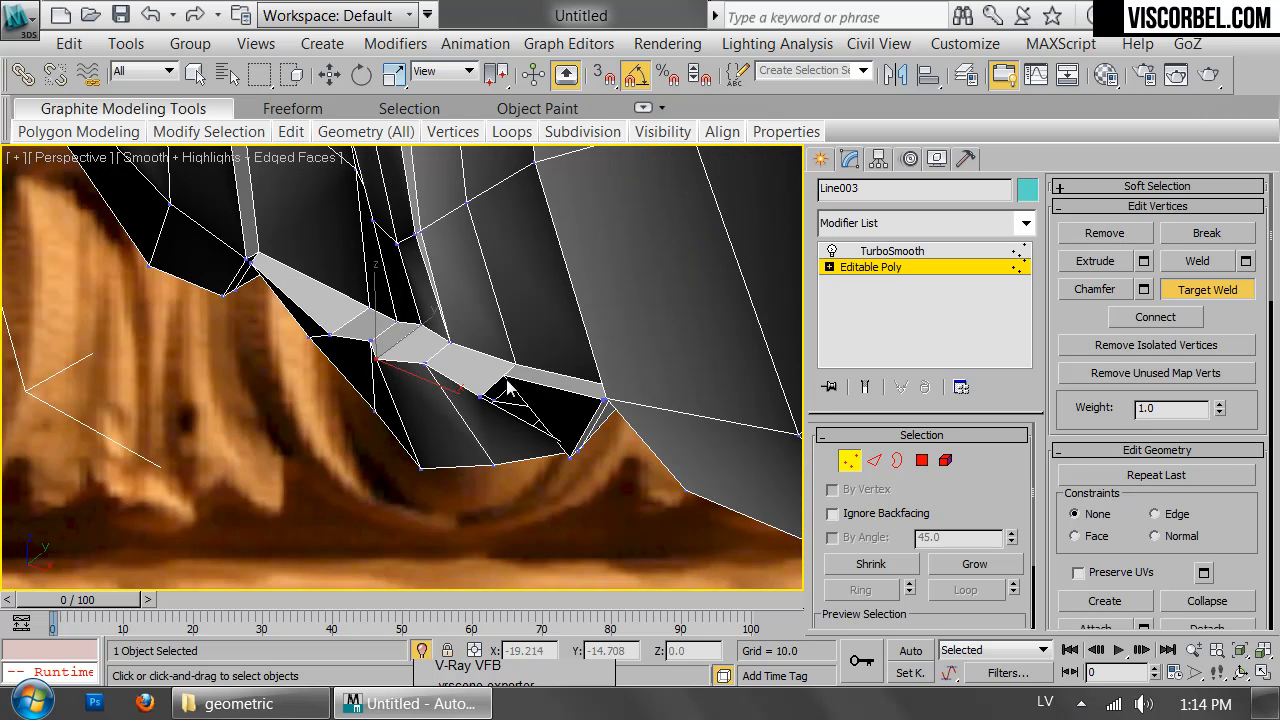
{"action": "middle_click_drag", "start_coordinate": [478, 395], "coordinate": [626, 400], "text": "alt"}
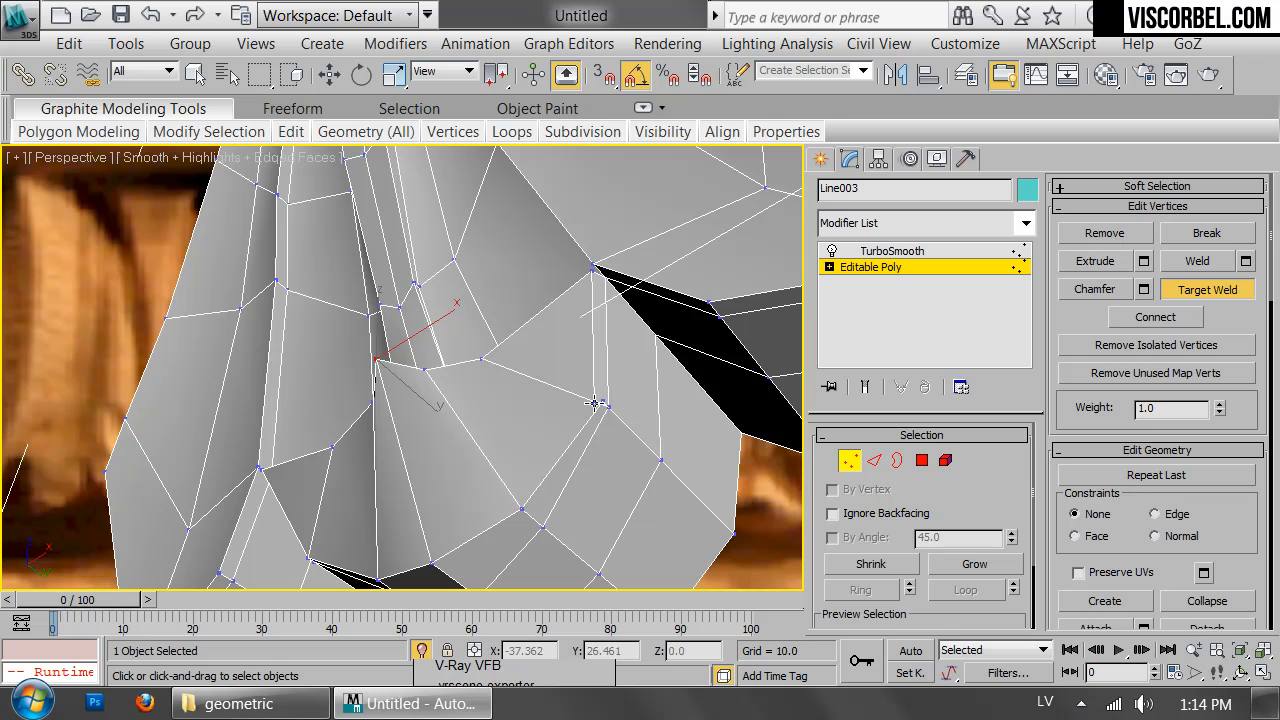
{"action": "middle_click_drag", "start_coordinate": [385, 342], "coordinate": [555, 441], "text": "alt"}
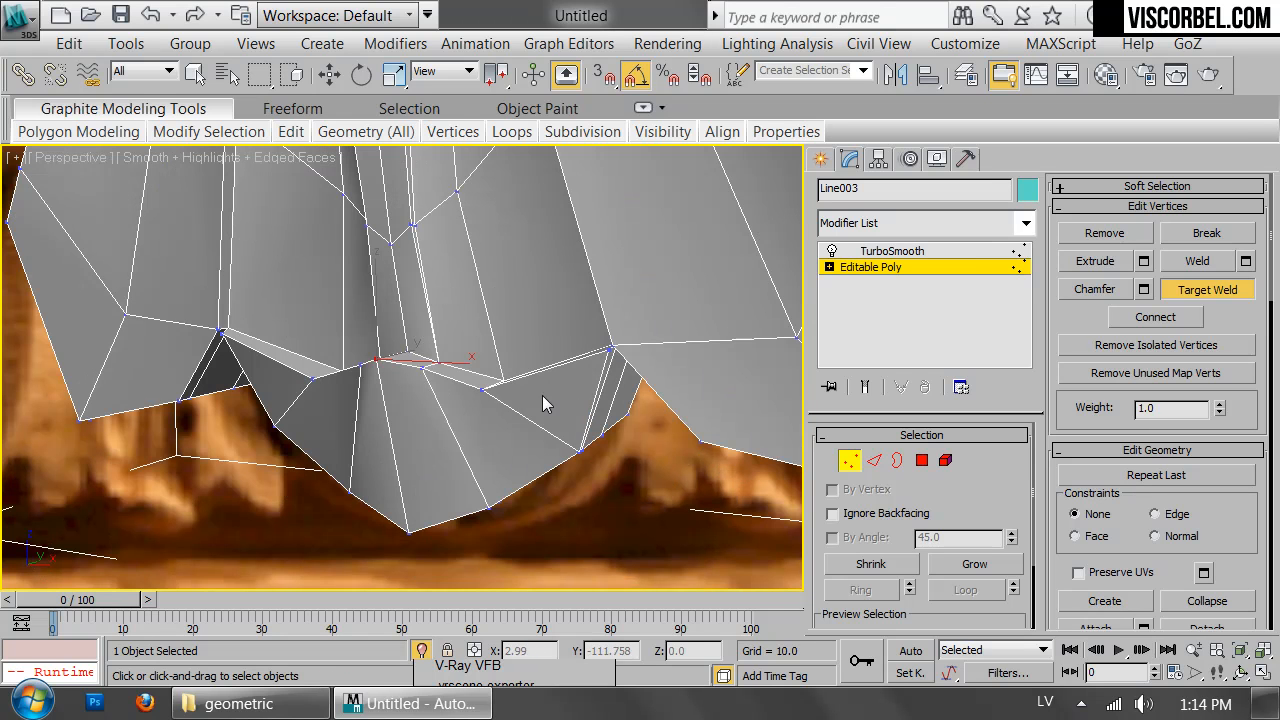
- Finish editing the dart, display it smoothed without edged faces, and unhide all the other moulding parts
{"action": "key", "text": "1"}
{"action": "left_click", "coordinate": [635, 553]}
{"action": "key", "text": "F4"}
{"action": "scroll", "coordinate": [462, 394], "scroll_direction": "down", "scroll_amount": 3}
{"action": "middle_click_drag", "start_coordinate": [400, 354], "coordinate": [513, 220], "text": "alt"}
{"action": "scroll", "coordinate": [509, 291], "scroll_direction": "down", "scroll_amount": 5}
{"action": "middle_click_drag", "start_coordinate": [497, 282], "coordinate": [518, 331], "text": "alt"}
{"action": "right_click", "coordinate": [546, 330]}
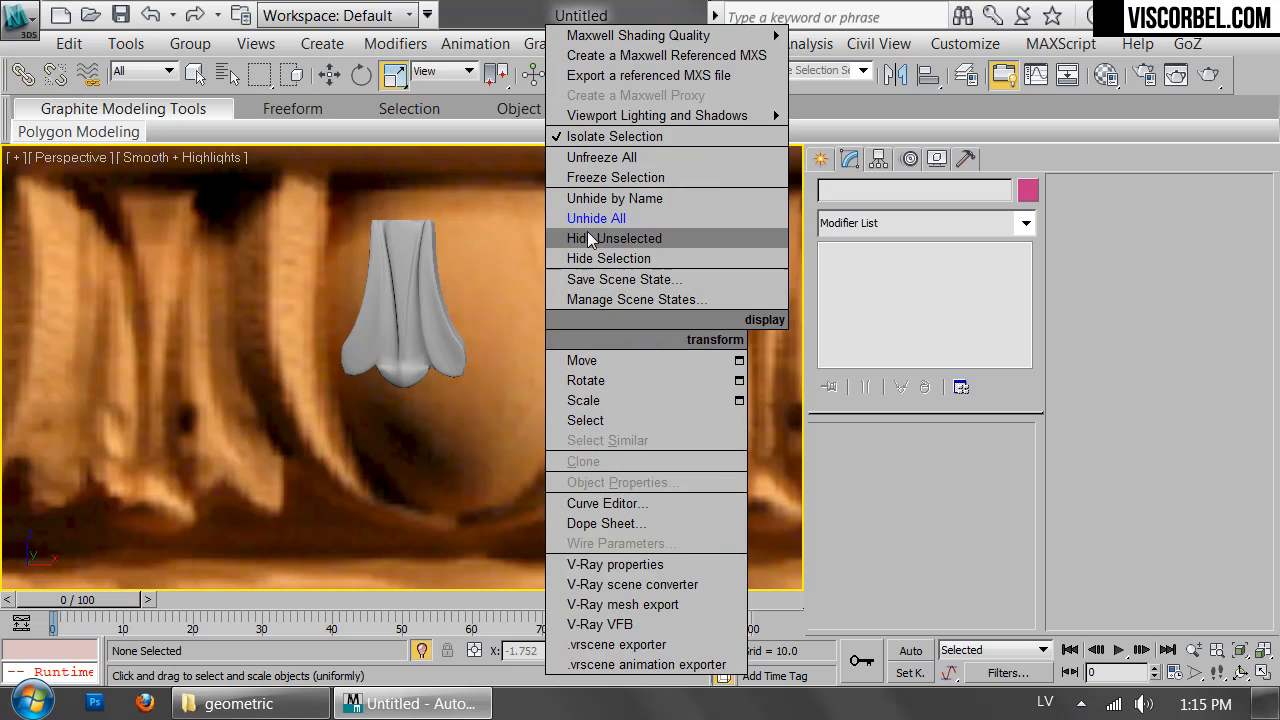
{"action": "left_click", "coordinate": [594, 218]}
- Clone the dart, the egg and its surround as a side-by-side row of instances along the moulding in the front view
{"action": "mouse_move", "coordinate": [441, 322]}
{"action": "middle_mouse_down", "text": "alt"}
{"action": "mouse_move", "coordinate": [516, 280]}
{"action": "mouse_move", "coordinate": [491, 309]}
{"action": "mouse_move", "coordinate": [460, 297]}
{"action": "mouse_move", "coordinate": [417, 328]}
{"action": "mouse_move", "coordinate": [417, 285]}
{"action": "middle_mouse_up", "text": "alt"}
{"action": "scroll", "coordinate": [452, 283], "scroll_direction": "up", "scroll_amount": 5}
{"action": "key", "text": "l"}
{"action": "key", "text": "F3"}
{"action": "scroll", "coordinate": [400, 370], "scroll_direction": "down", "scroll_amount": 5}
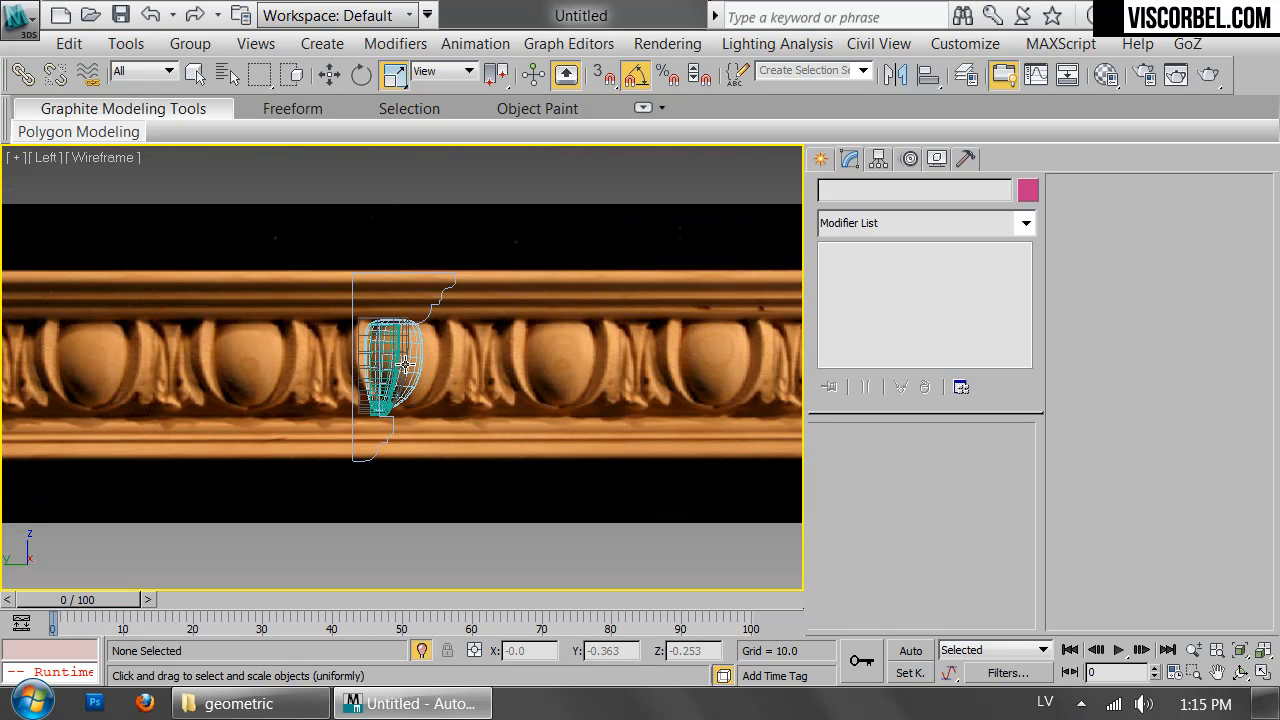
{"action": "key", "text": "f"}
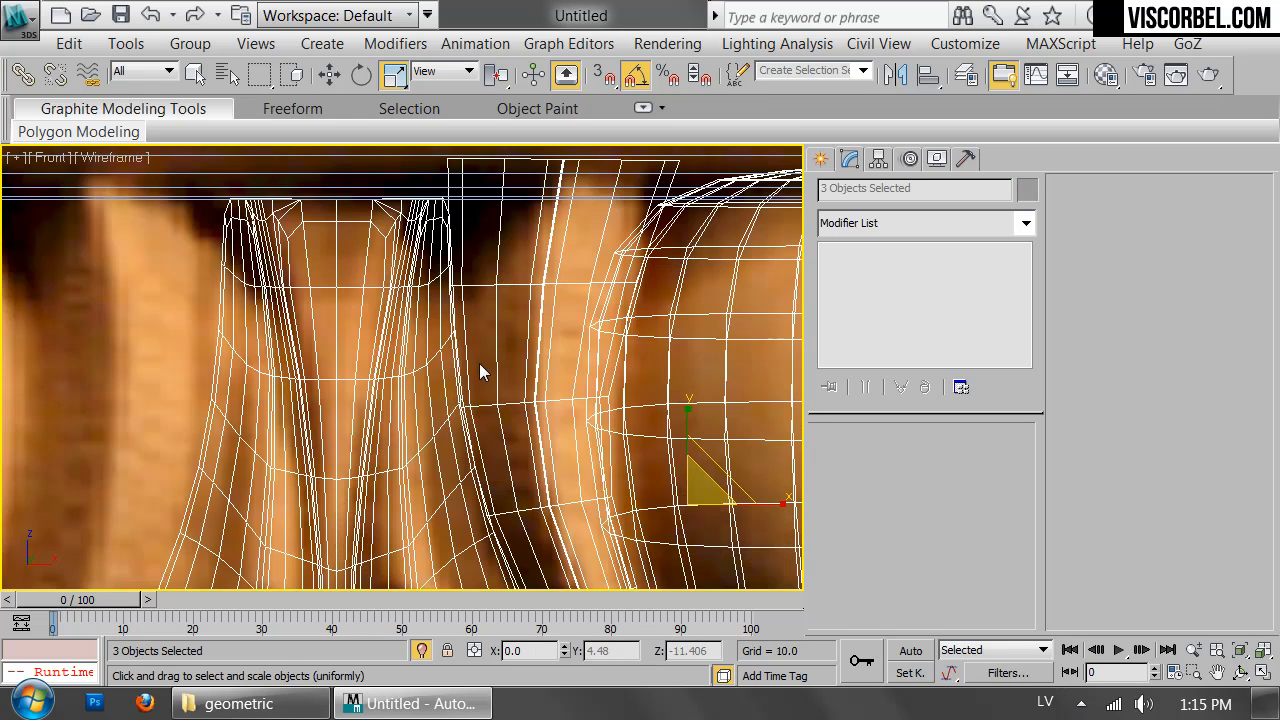
{"action": "scroll", "coordinate": [480, 371], "scroll_direction": "down", "scroll_amount": 4}
{"action": "scroll", "coordinate": [463, 357], "scroll_direction": "down", "scroll_amount": 2}
{"action": "scroll", "coordinate": [464, 357], "scroll_direction": "up", "scroll_amount": 2}
{"action": "middle_click_drag", "start_coordinate": [466, 356], "coordinate": [329, 376]}
{"action": "scroll", "coordinate": [339, 370], "scroll_direction": "up", "scroll_amount": 2}
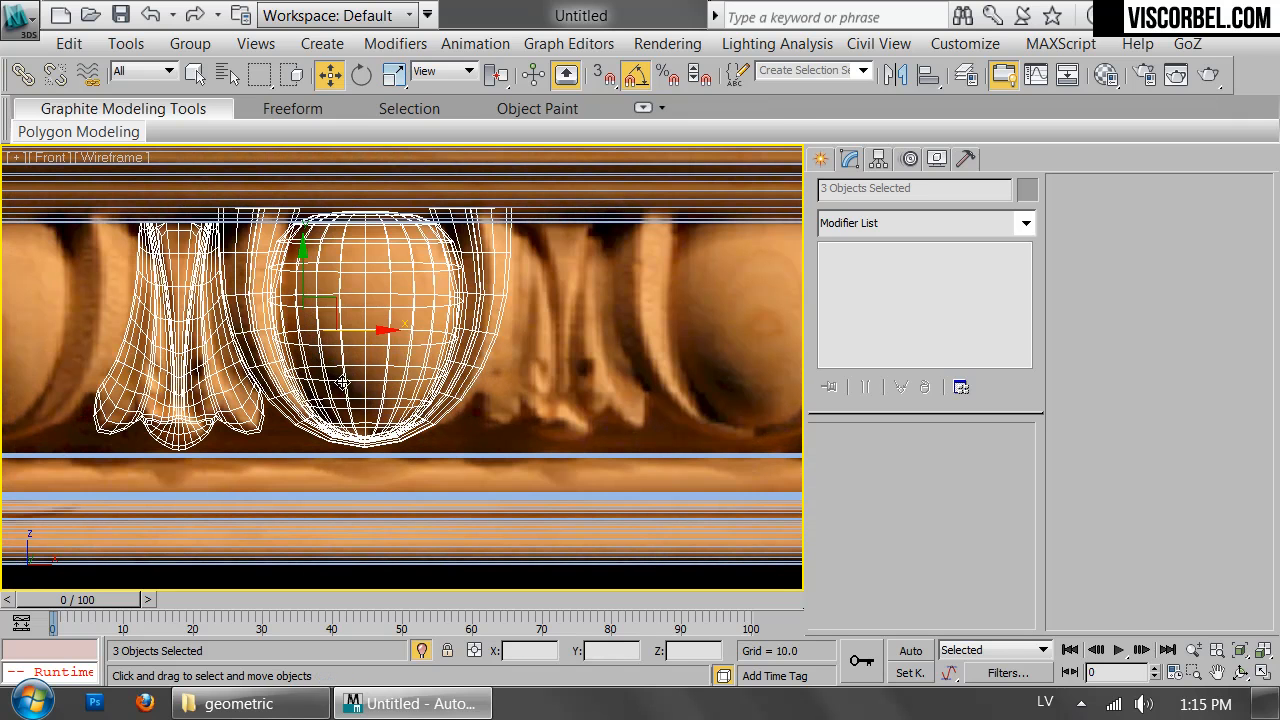
{"action": "left_click_drag", "start_coordinate": [362, 342], "coordinate": [734, 346], "text": "shift"}
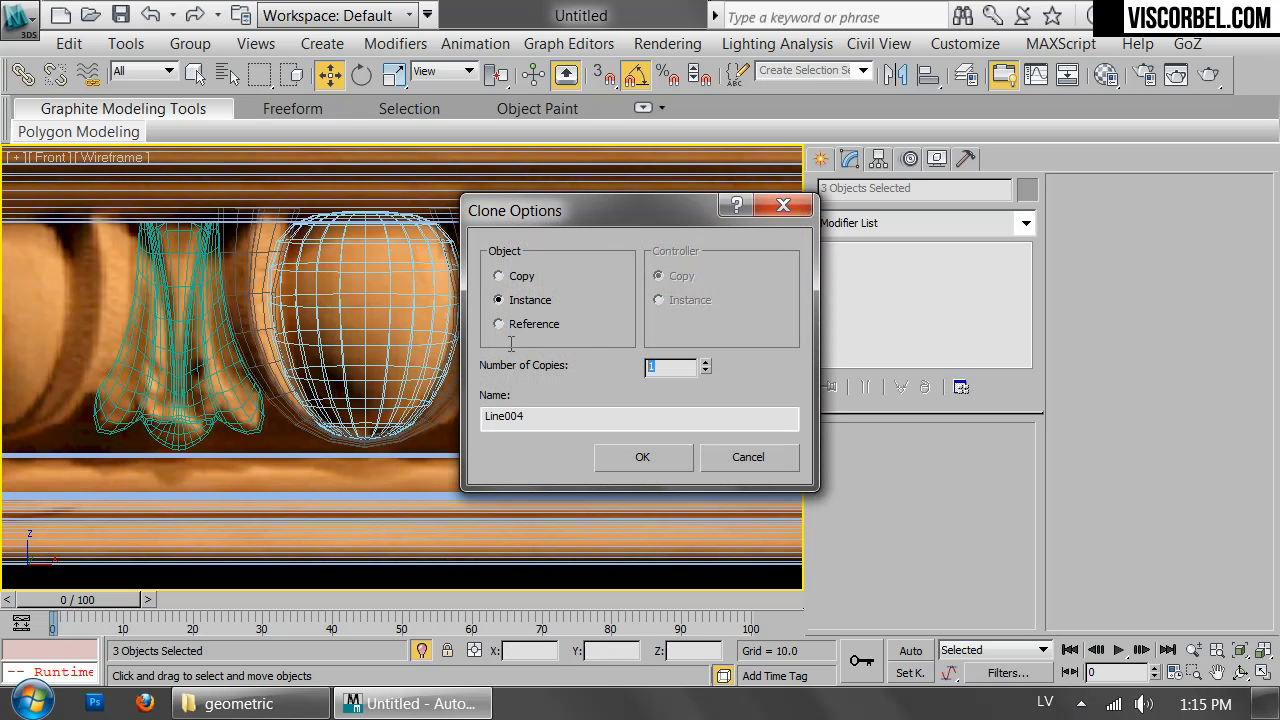
{"action": "type", "text": "1"}
{"action": "left_click", "coordinate": [642, 457]}
{"action": "scroll", "coordinate": [608, 434], "scroll_direction": "down", "scroll_amount": 6}
{"action": "key", "text": "F3"}
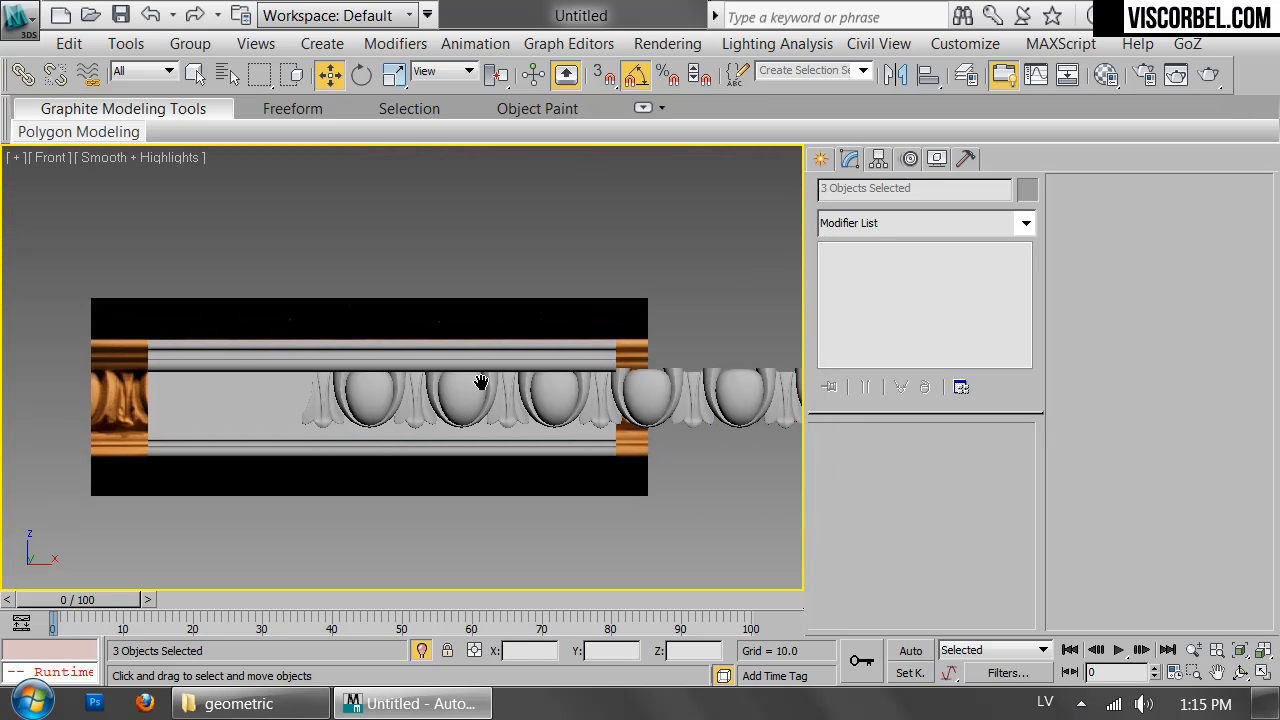
- Convert the extruded moulding profile to an editable poly and extend its right-end vertices to the end of the egg-and-dart row
{"action": "scroll", "coordinate": [428, 355], "scroll_direction": "down", "scroll_amount": 3}
{"action": "middle_click_drag", "start_coordinate": [428, 355], "coordinate": [302, 368]}
{"action": "left_click", "coordinate": [323, 355]}
{"action": "left_click_drag", "start_coordinate": [244, 372], "coordinate": [273, 377]}
{"action": "right_click", "coordinate": [313, 340]}
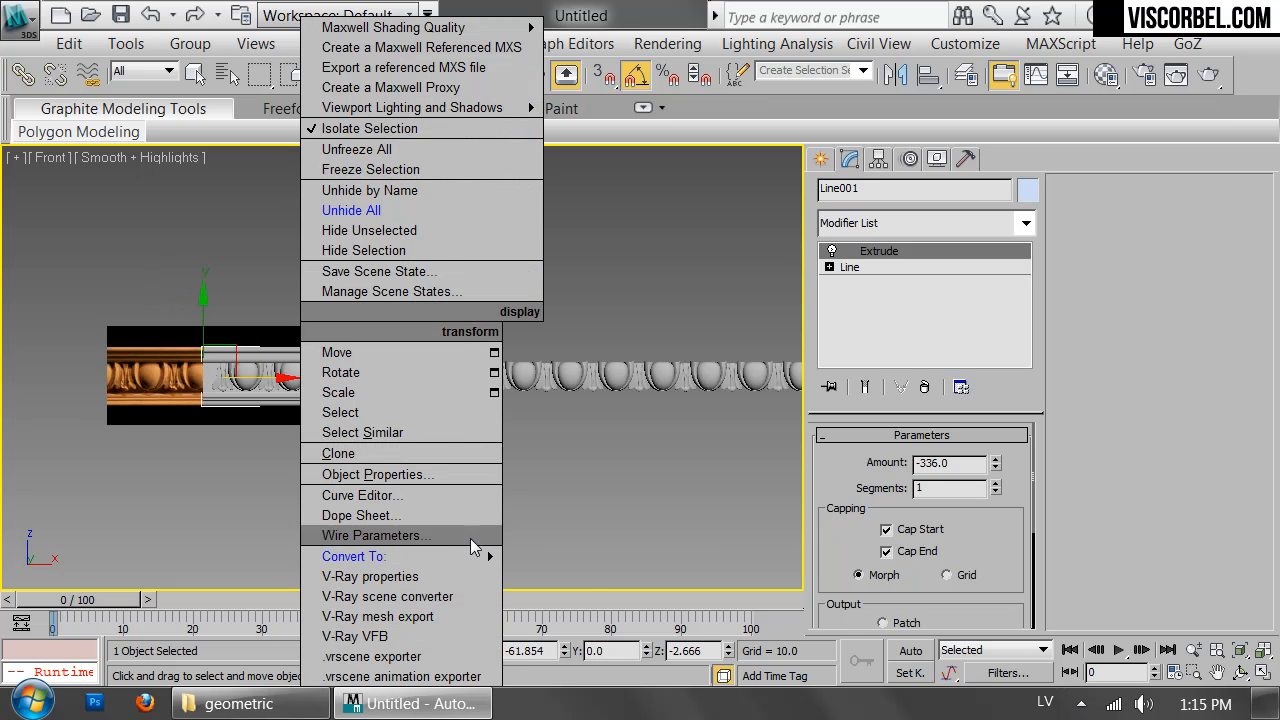
{"action": "mouse_move", "coordinate": [495, 558]}
{"action": "left_click", "coordinate": [538, 578]}
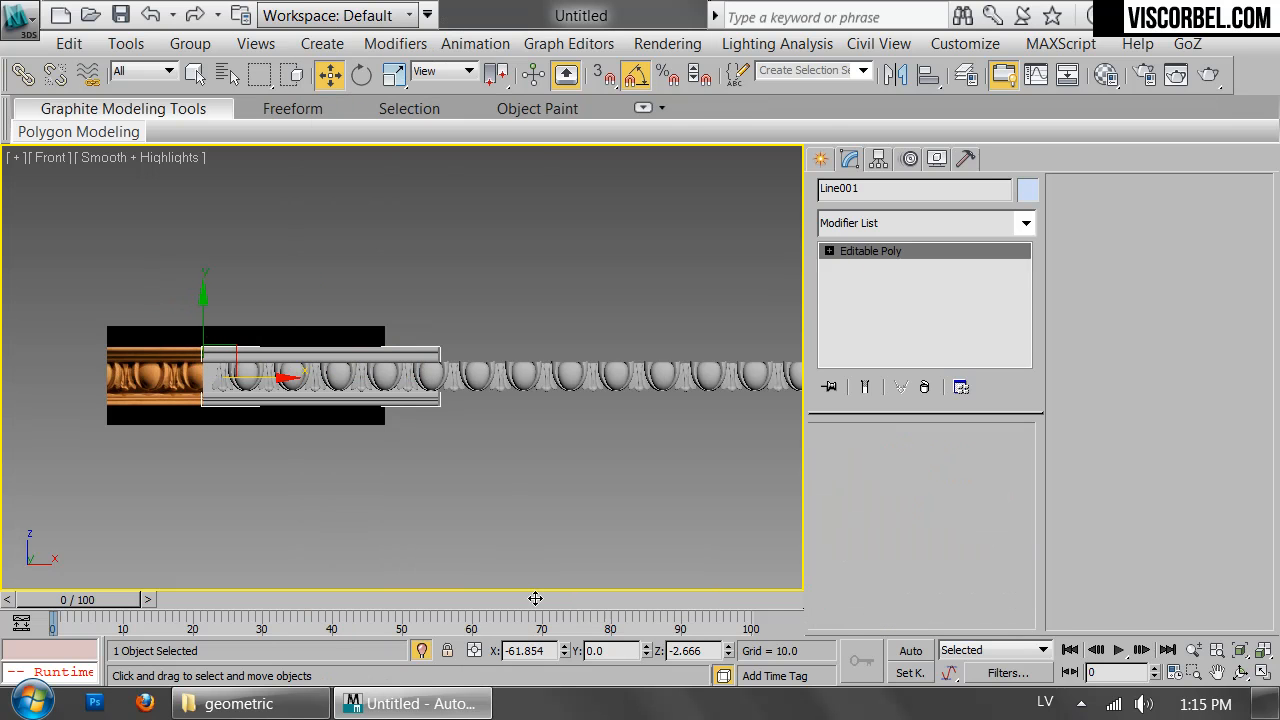
{"action": "middle_click_drag", "start_coordinate": [414, 340], "coordinate": [294, 429]}
{"action": "left_click_drag", "start_coordinate": [300, 376], "coordinate": [728, 392]}
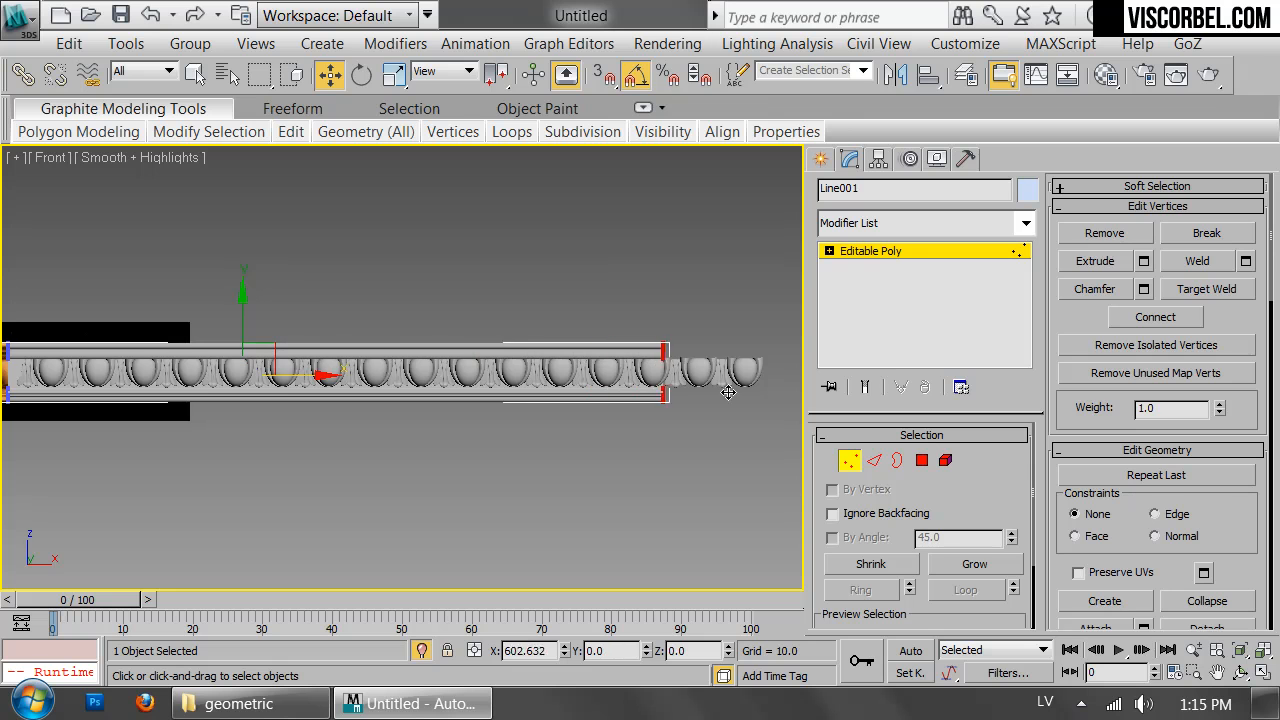
{"action": "left_click", "coordinate": [482, 451]}
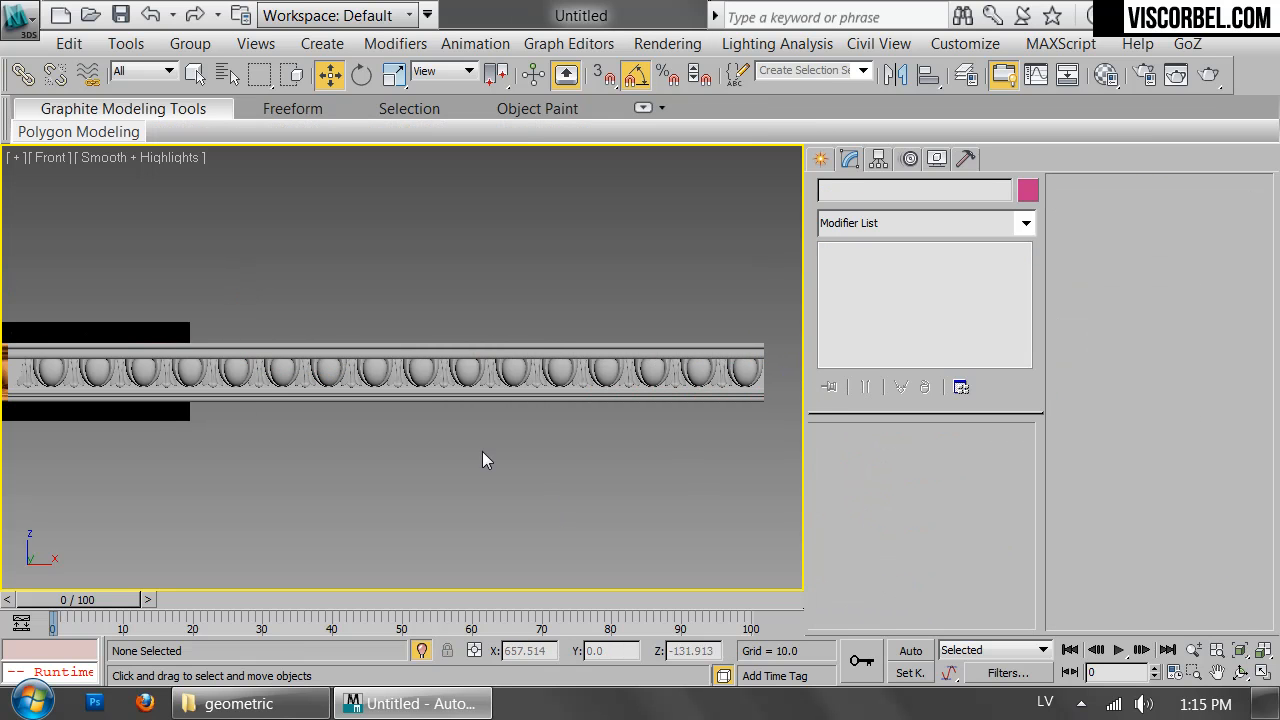
- Replace the viewport's reference image with the solid interface colour and view the full moulding in perspective
{"action": "scroll", "coordinate": [422, 421], "scroll_direction": "down", "scroll_amount": 4}
{"action": "key", "text": "alt+b"}
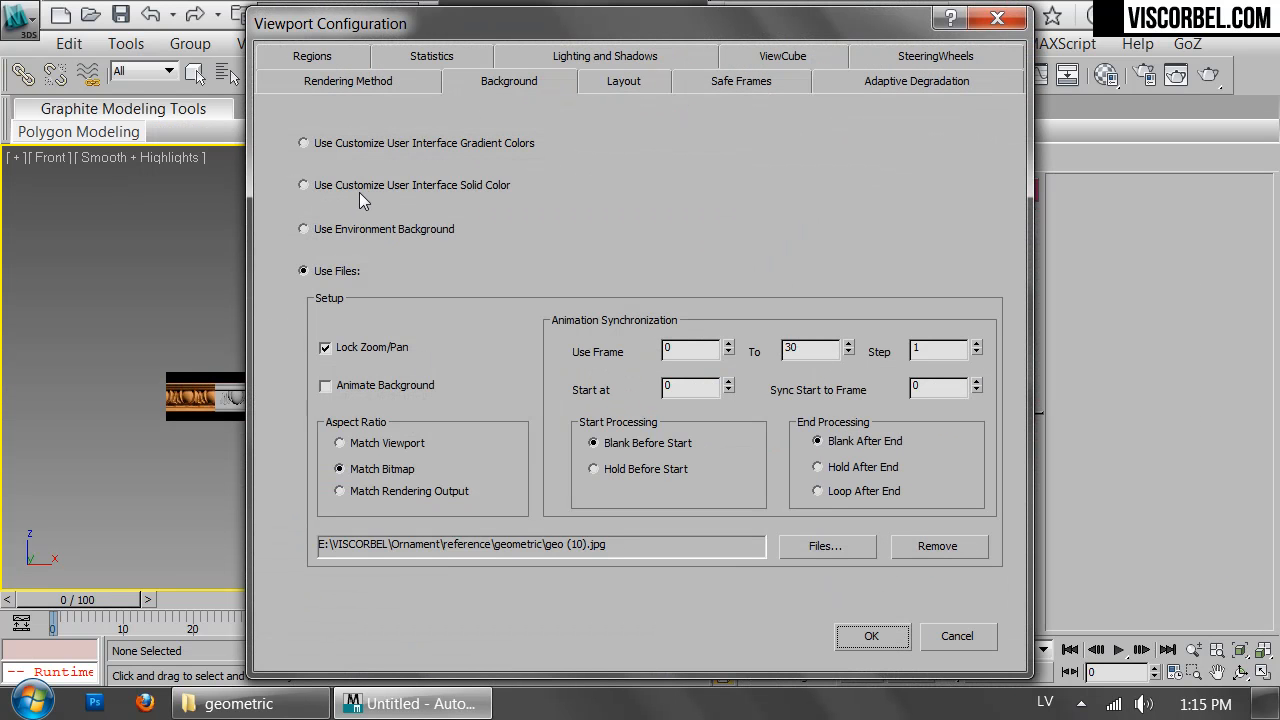
{"action": "left_click", "coordinate": [380, 186]}
{"action": "left_click", "coordinate": [866, 636]}
{"action": "key", "text": "p"}
{"action": "middle_click_drag", "start_coordinate": [334, 326], "coordinate": [406, 294], "text": "alt"}
{"action": "scroll", "coordinate": [406, 309], "scroll_direction": "up", "scroll_amount": 5}
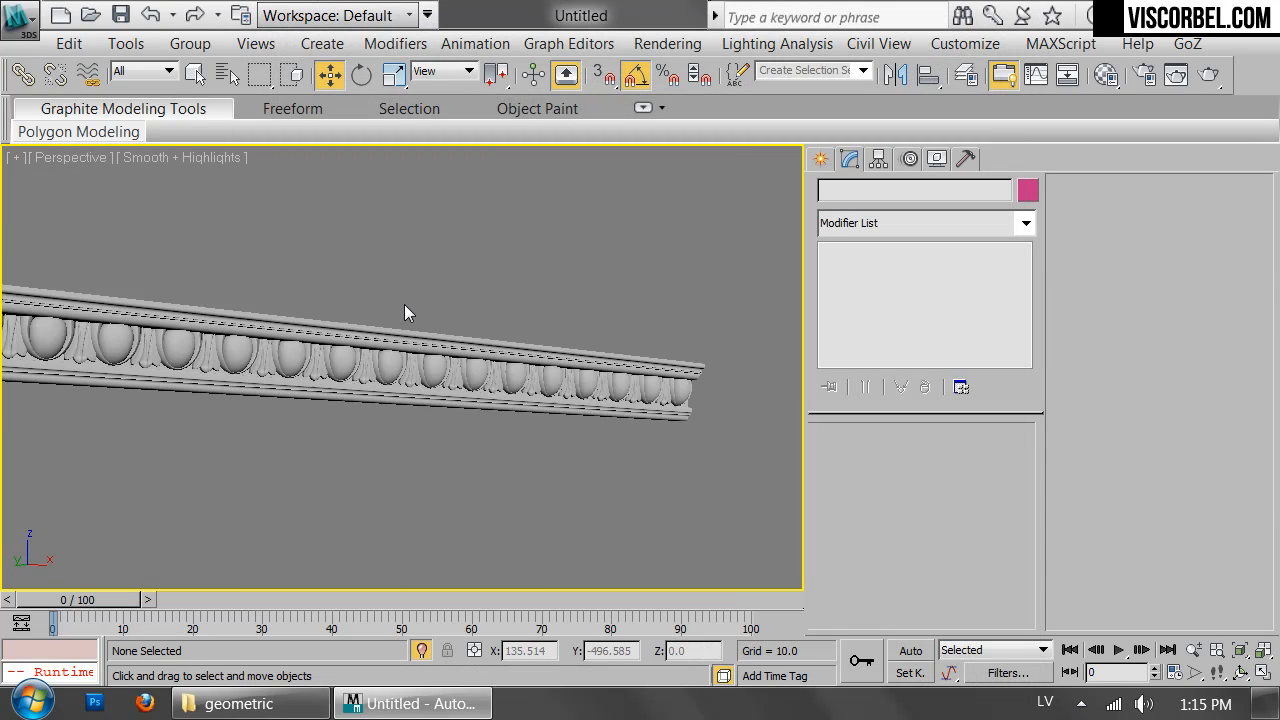
{"action": "scroll", "coordinate": [551, 430], "scroll_direction": "down", "scroll_amount": 5}
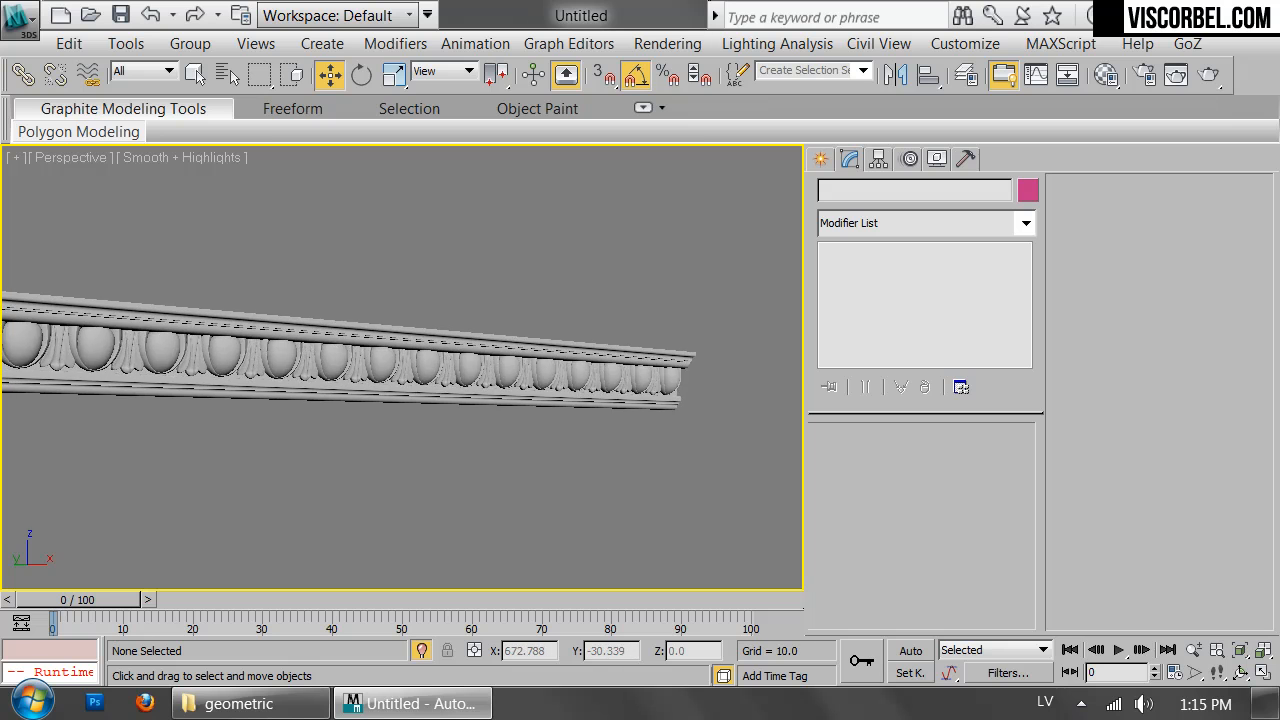
{"action": "middle_click_drag", "start_coordinate": [668, 441], "coordinate": [581, 411], "text": "alt"}
- Group all the moulding objects as Group001
{"action": "key", "text": "f"}
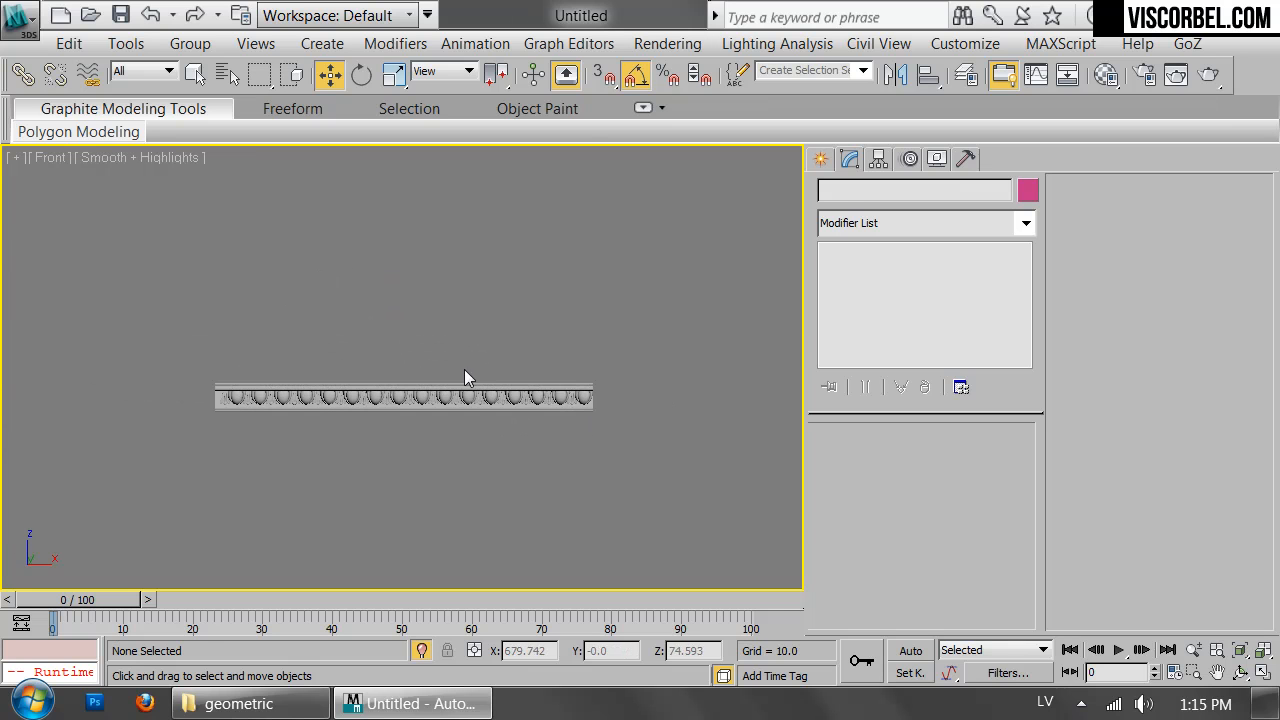
{"action": "left_click", "coordinate": [189, 44]}
{"action": "left_click", "coordinate": [205, 77]}
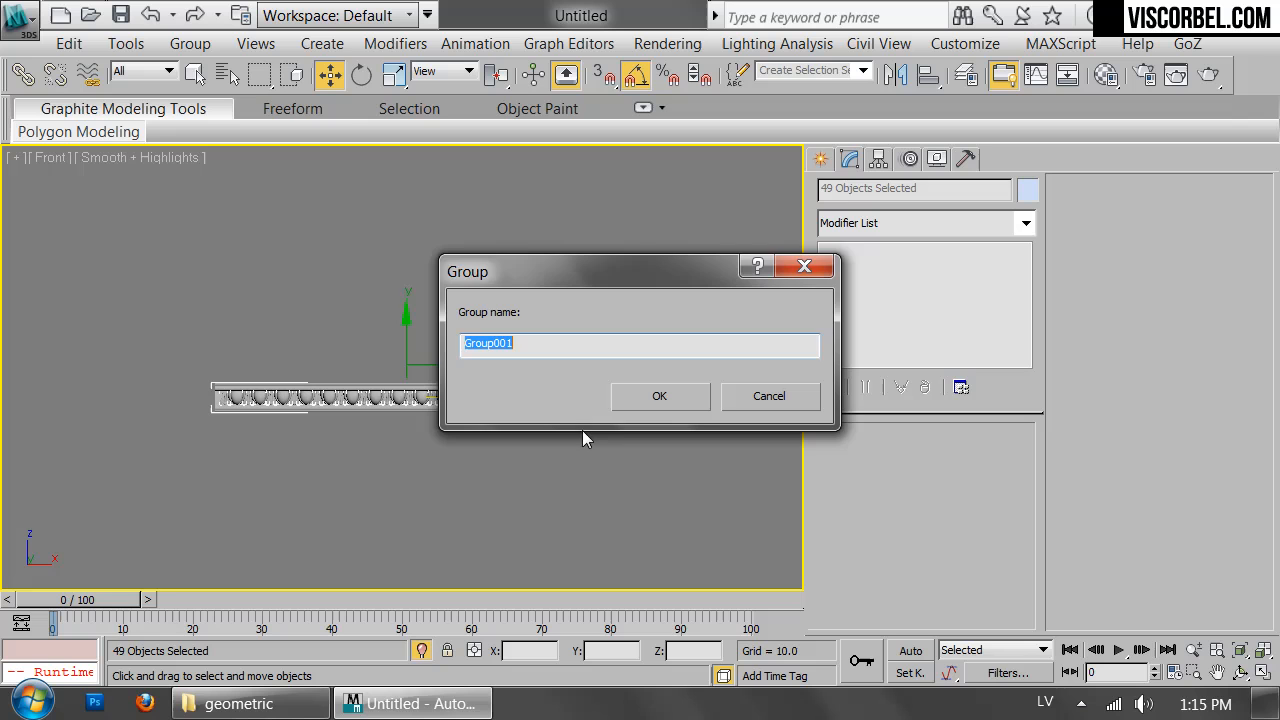
{"action": "left_click", "coordinate": [659, 396]}
- Make one copy of the grouped moulding about 419 units below the original
{"action": "middle_click_drag", "start_coordinate": [449, 371], "coordinate": [615, 325]}
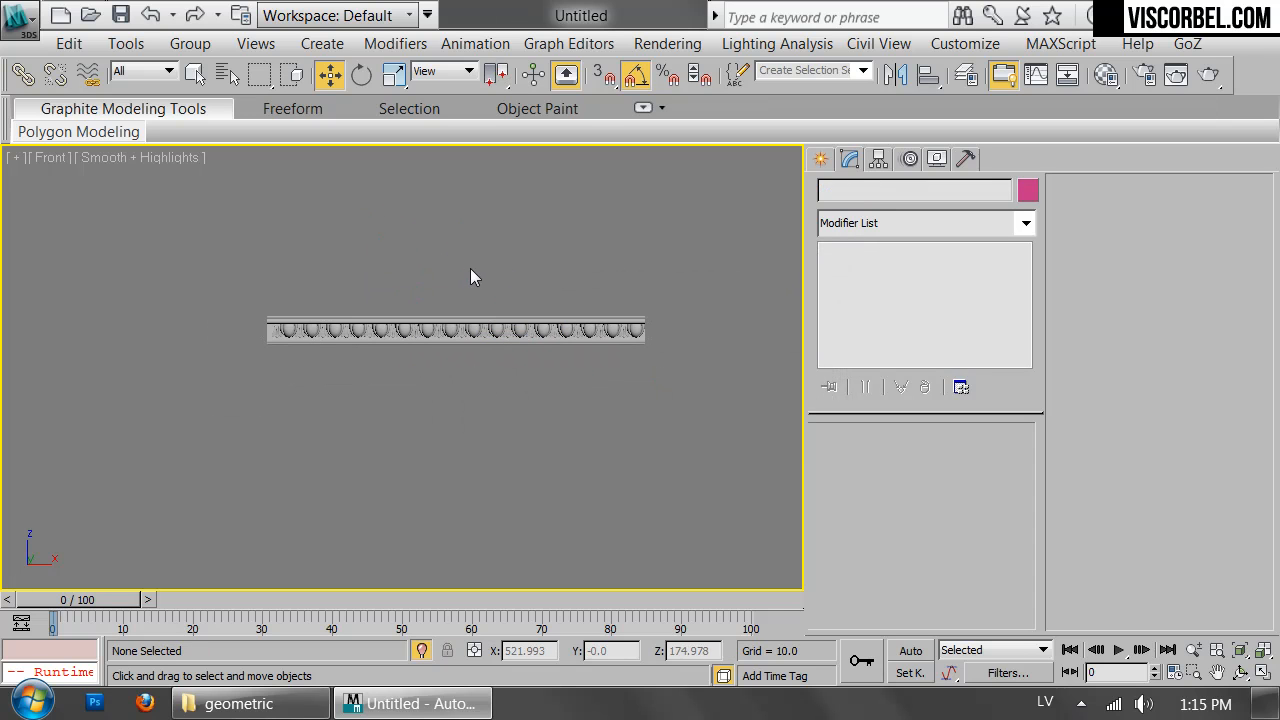
{"action": "left_click_drag", "start_coordinate": [455, 278], "coordinate": [455, 424], "text": "shift"}
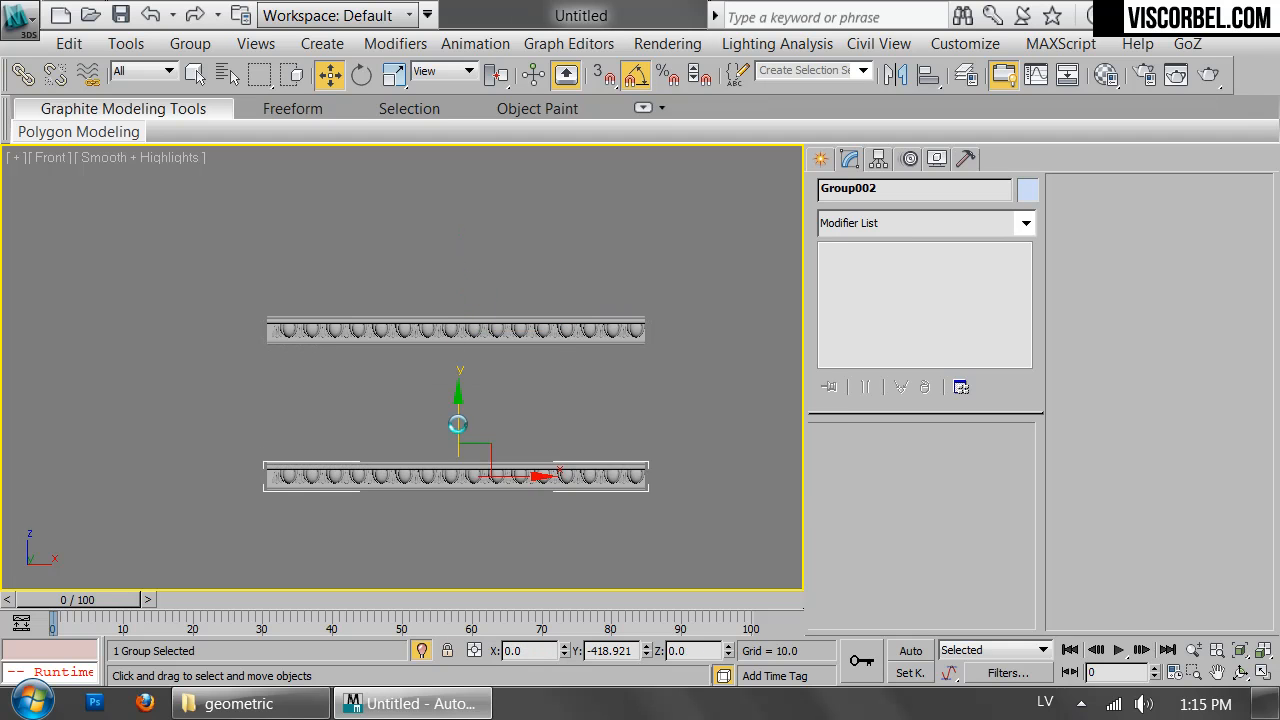
{"action": "left_click", "coordinate": [616, 458]}
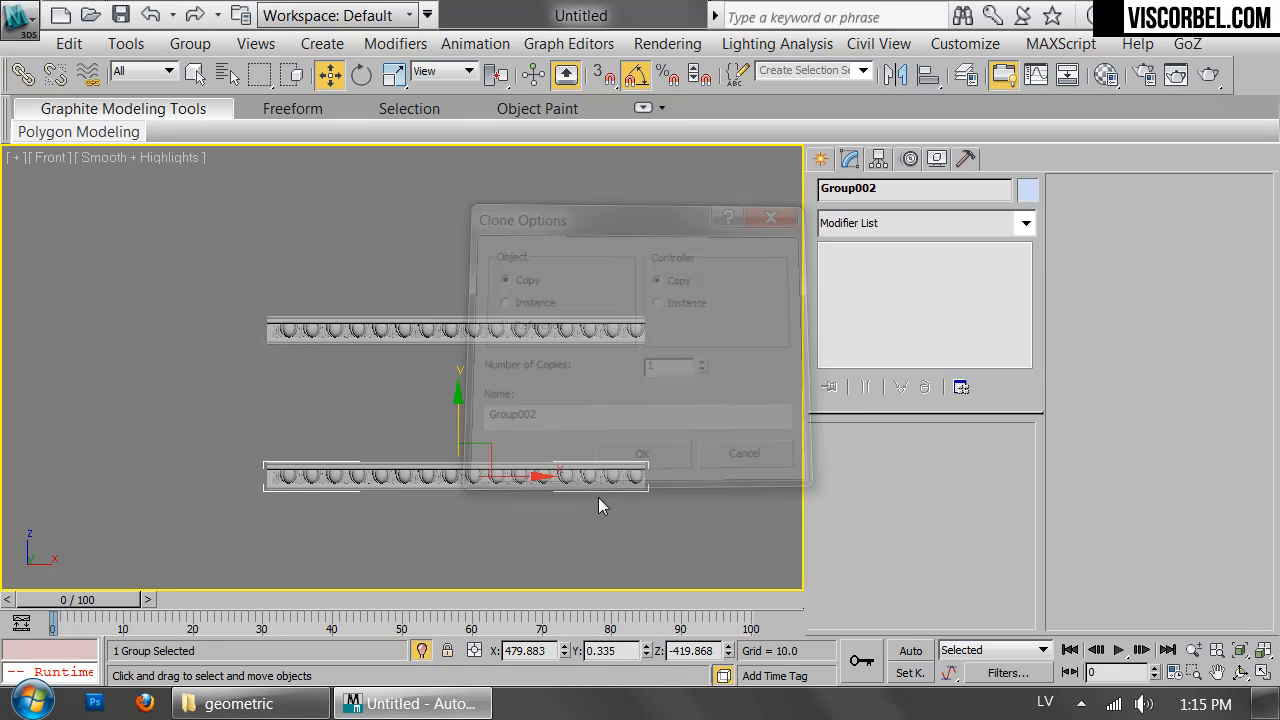
{"action": "middle_click_drag", "start_coordinate": [598, 497], "coordinate": [598, 311]}
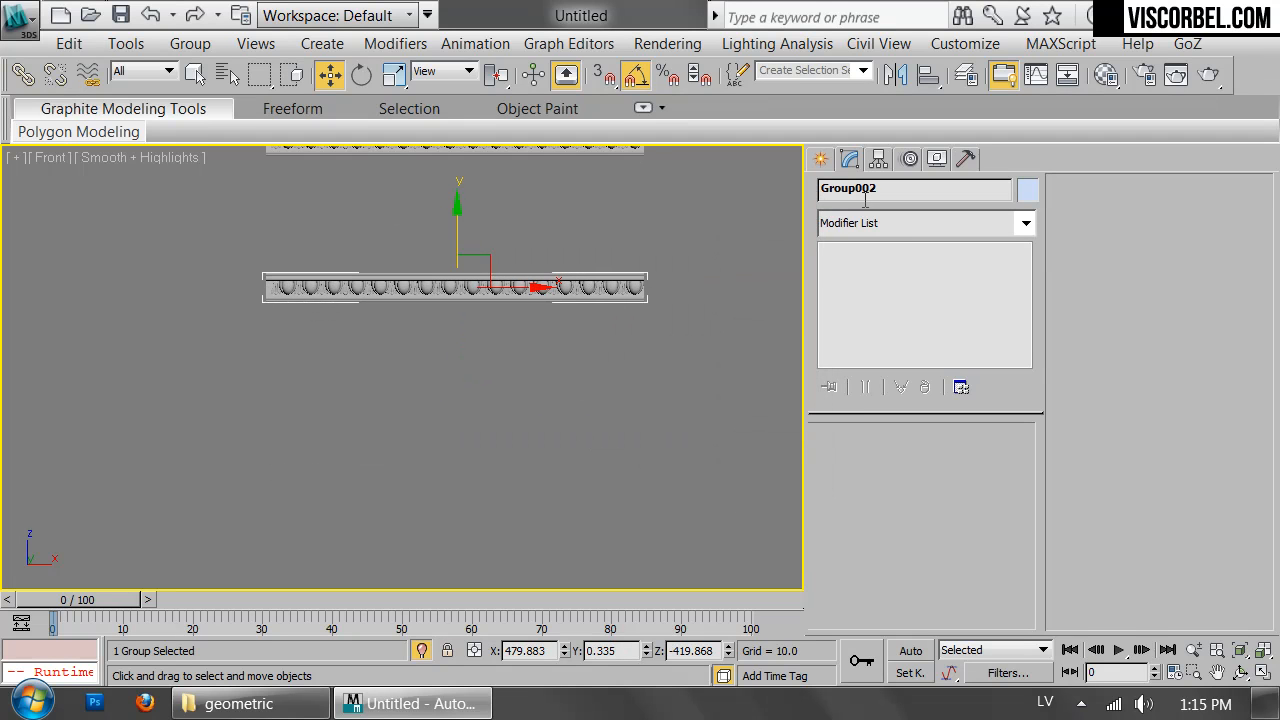
- Convert the copied group to editable poly and add a Symmetry modifier to it
{"action": "right_click", "coordinate": [476, 329]}
{"action": "mouse_move", "coordinate": [640, 554]}
{"action": "left_click", "coordinate": [745, 571]}
{"action": "left_click", "coordinate": [952, 227]}
{"action": "scroll", "coordinate": [920, 346], "scroll_direction": "down", "scroll_amount": 10}
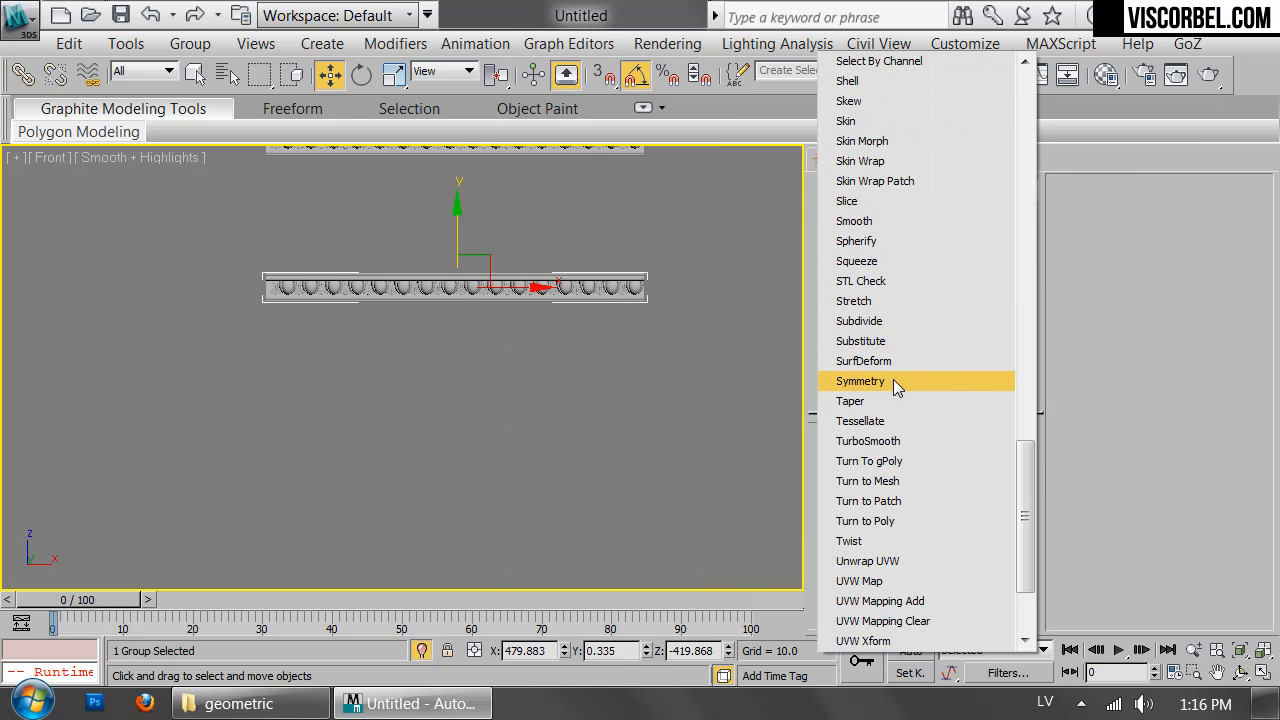
{"action": "left_click", "coordinate": [860, 381]}
- Rotate the Symmetry mirror to a diagonal so the copied moulding turns a right-angled corner
{"action": "scroll", "coordinate": [449, 290], "scroll_direction": "up", "scroll_amount": 3}
{"action": "key", "text": "e"}
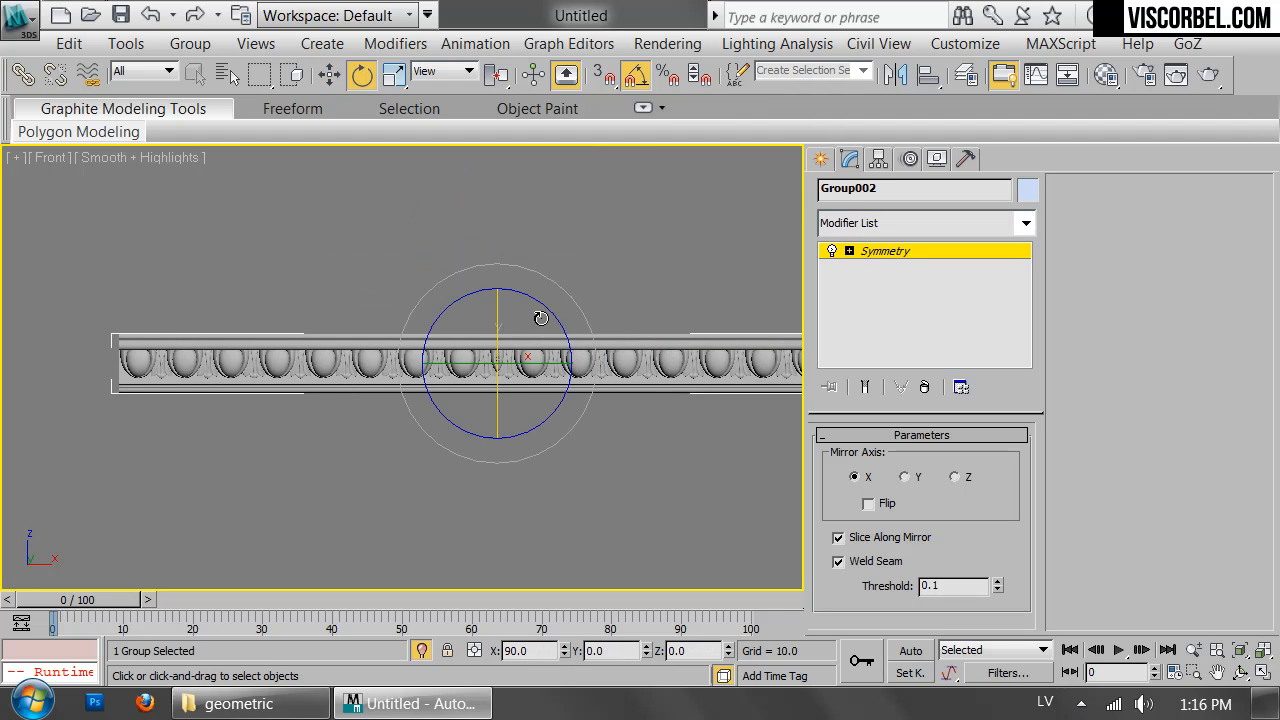
{"action": "left_click_drag", "start_coordinate": [558, 323], "coordinate": [511, 276]}
{"action": "scroll", "coordinate": [543, 412], "scroll_direction": "down", "scroll_amount": 6}
{"action": "middle_click_drag", "start_coordinate": [543, 412], "coordinate": [485, 329]}
{"action": "scroll", "coordinate": [485, 329], "scroll_direction": "up", "scroll_amount": 4}
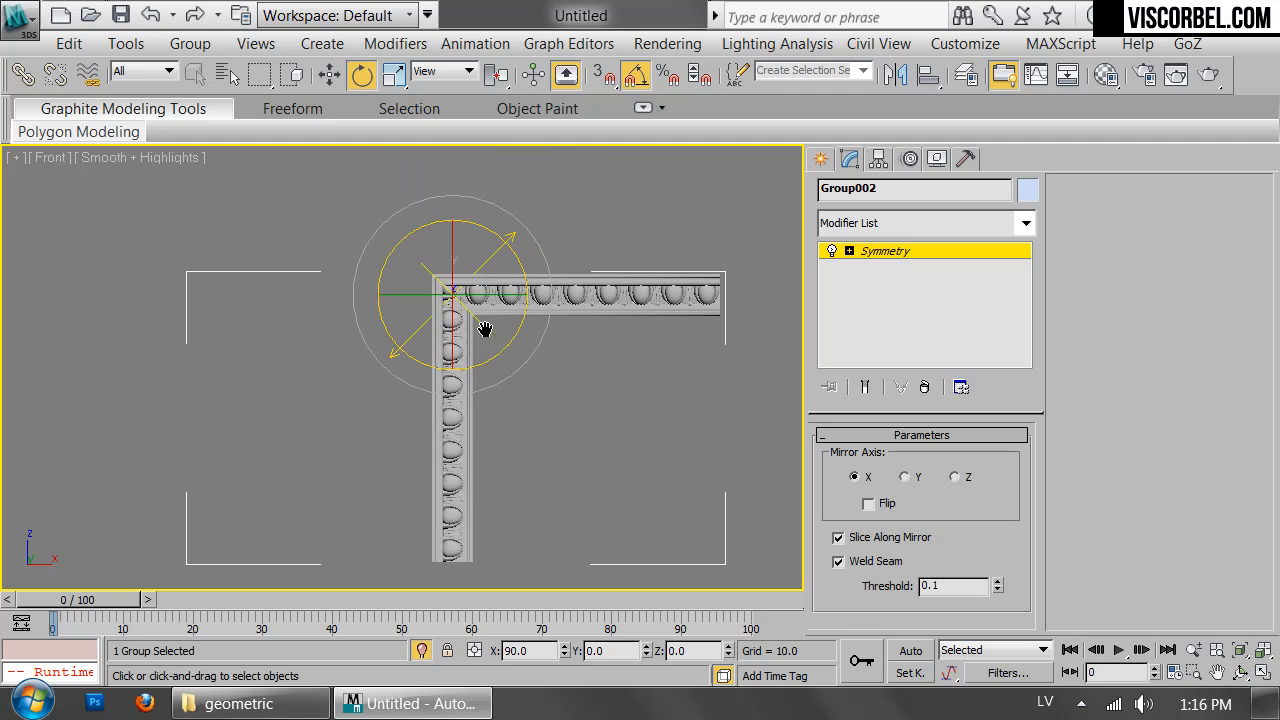
- Move the diagonal mirror towards the moulding's left end and fine-tune where the ornaments meet at the corner
{"action": "key", "text": "w"}
{"action": "left_click_drag", "start_coordinate": [504, 298], "coordinate": [365, 298]}
{"action": "scroll", "coordinate": [277, 294], "scroll_direction": "up", "scroll_amount": 6}
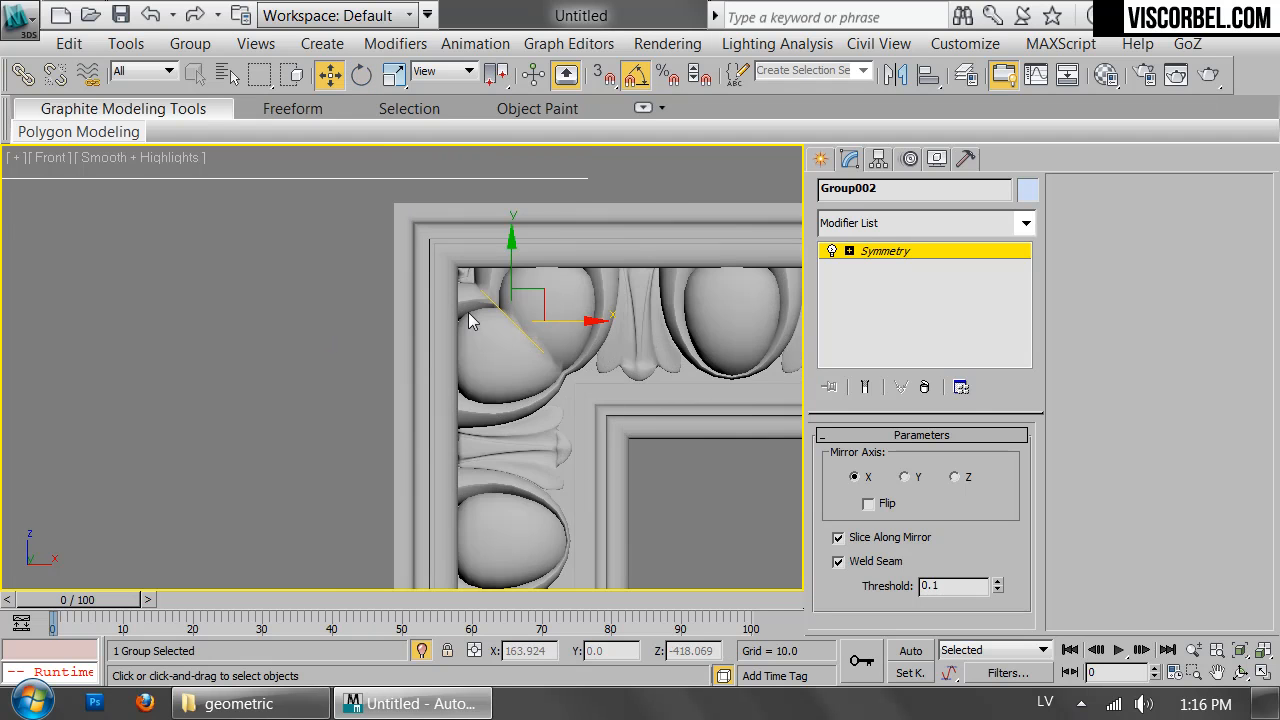
{"action": "left_click_drag", "start_coordinate": [567, 316], "coordinate": [623, 317]}
{"action": "scroll", "coordinate": [626, 320], "scroll_direction": "down", "scroll_amount": 2}
{"action": "middle_click_drag", "start_coordinate": [641, 348], "coordinate": [394, 311]}
{"action": "scroll", "coordinate": [394, 311], "scroll_direction": "down", "scroll_amount": 5}
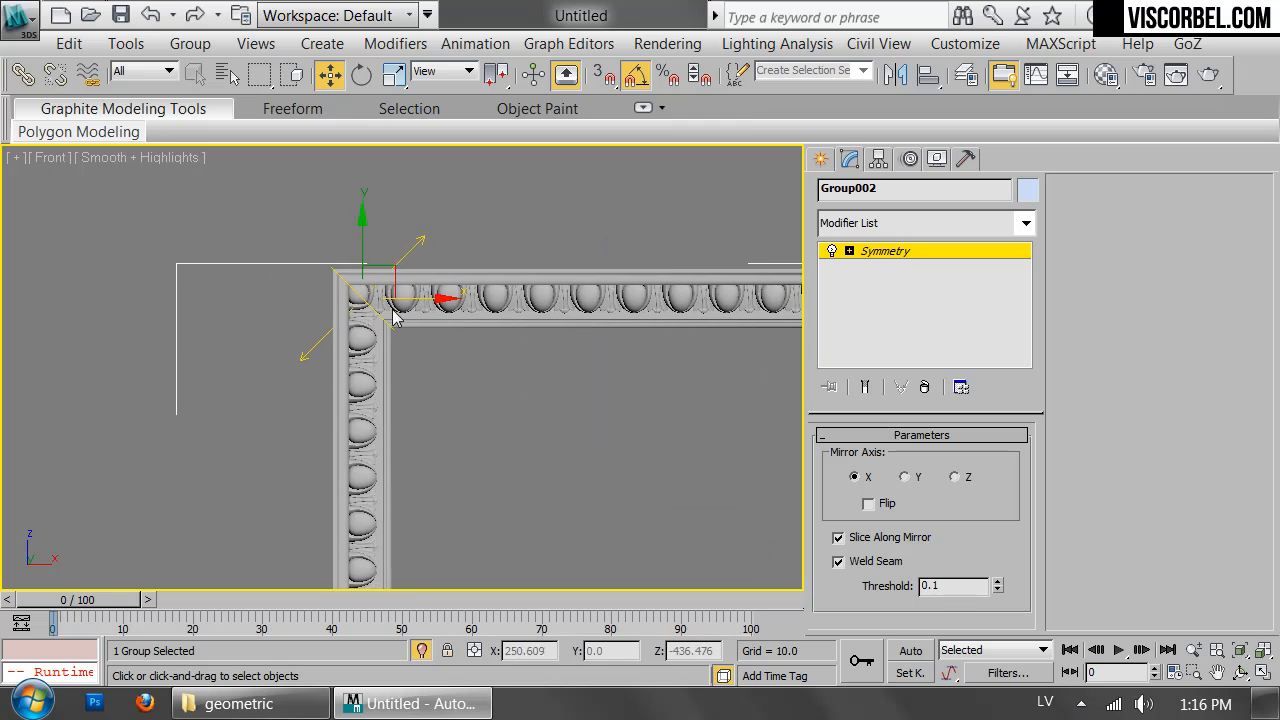
{"action": "key", "text": "1"}
{"action": "scroll", "coordinate": [550, 349], "scroll_direction": "down", "scroll_amount": 4}
{"action": "scroll", "coordinate": [446, 283], "scroll_direction": "up", "scroll_amount": 2}
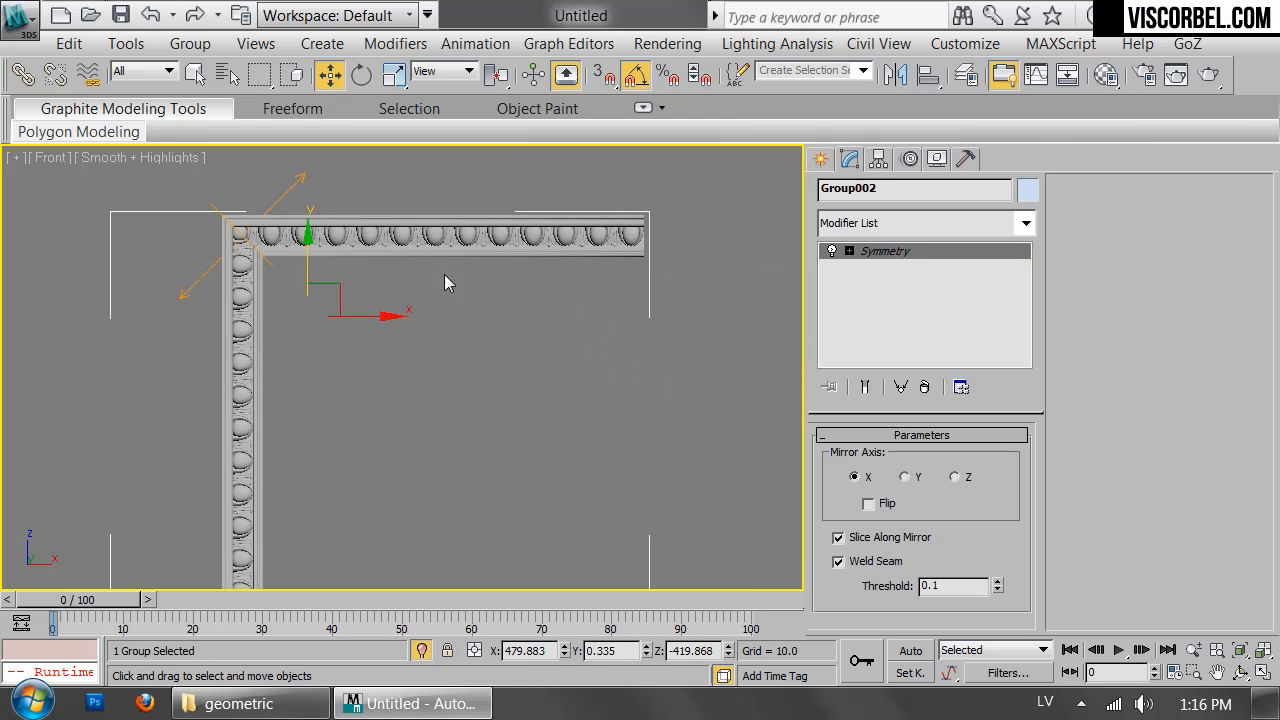
- Add a second Symmetry modifier on the X axis with Flip enabled and move its mirror to form the frame's right side
{"action": "left_click", "coordinate": [910, 222]}
{"action": "scroll", "coordinate": [871, 323], "scroll_direction": "down", "scroll_amount": 10}
{"action": "left_click", "coordinate": [885, 375]}
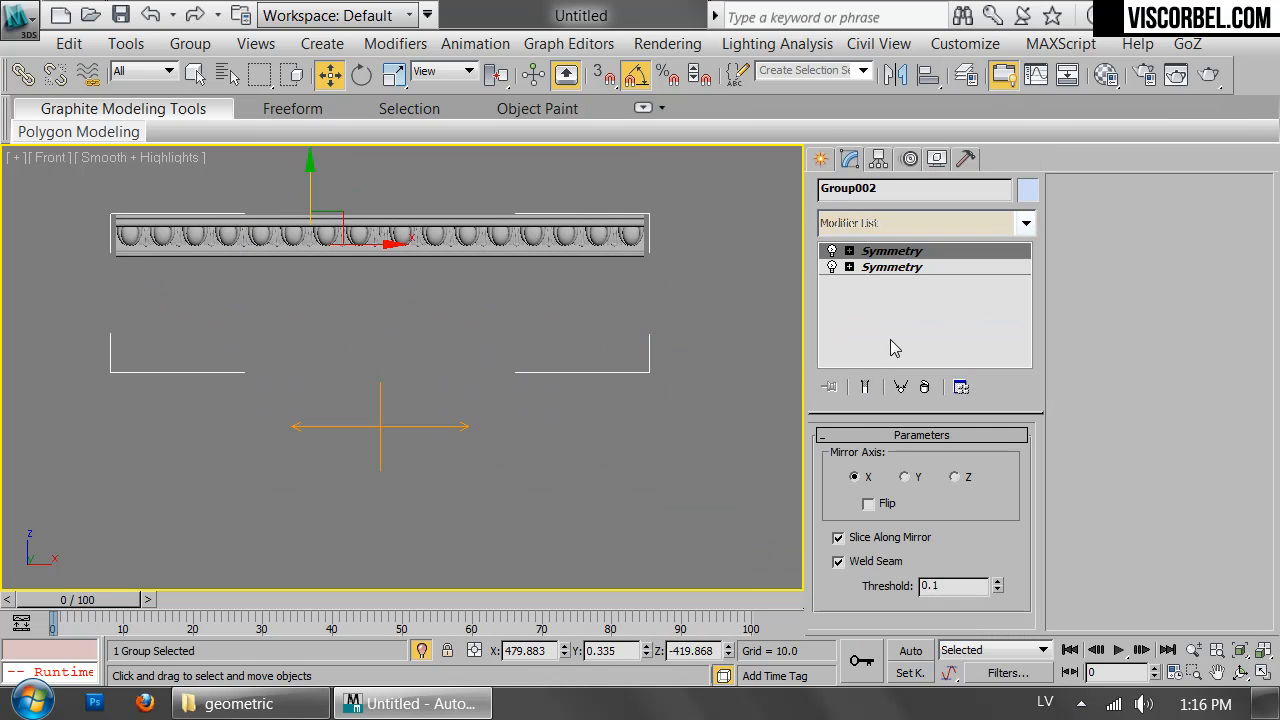
{"action": "left_click", "coordinate": [867, 503]}
{"action": "key", "text": "1"}
{"action": "left_click_drag", "start_coordinate": [455, 419], "coordinate": [500, 419]}
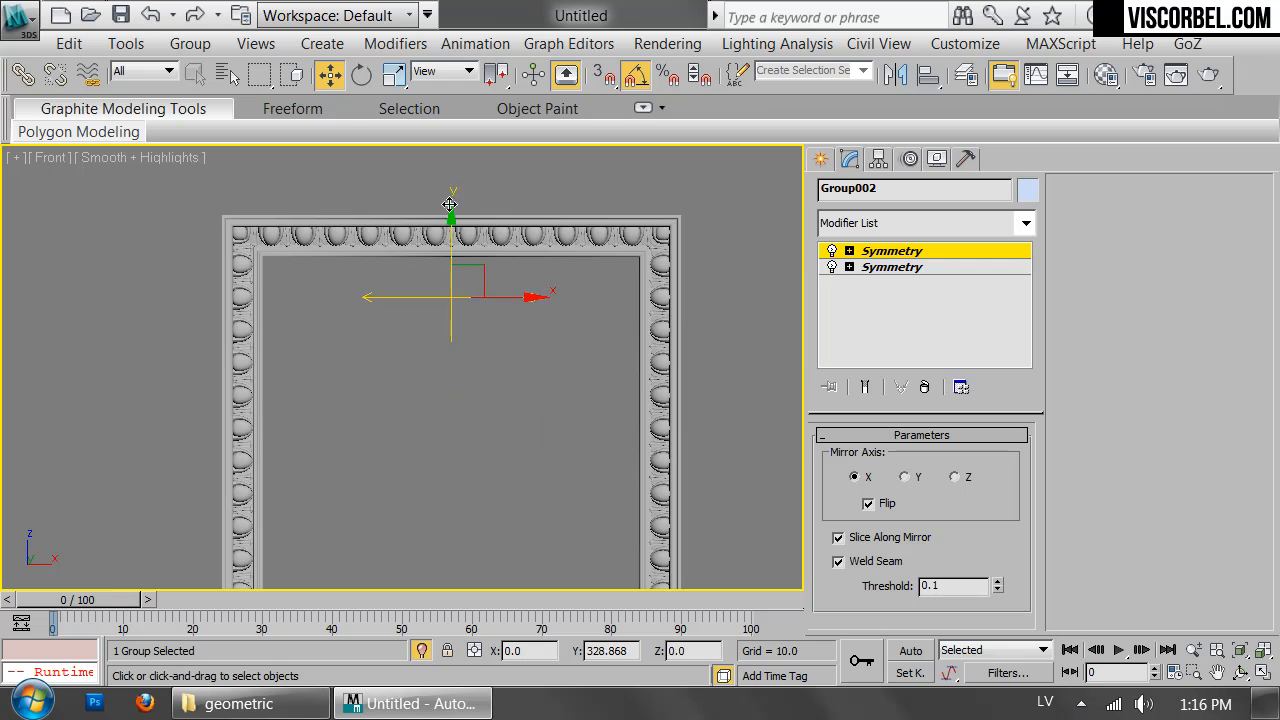
- Nudge the second mirror about 0.7 units left so the dart at the seam keeps its proper width
{"action": "middle_click_drag", "start_coordinate": [442, 413], "coordinate": [440, 524]}
{"action": "scroll", "coordinate": [444, 361], "scroll_direction": "up", "scroll_amount": 5}
{"action": "scroll", "coordinate": [471, 324], "scroll_direction": "up", "scroll_amount": 4}
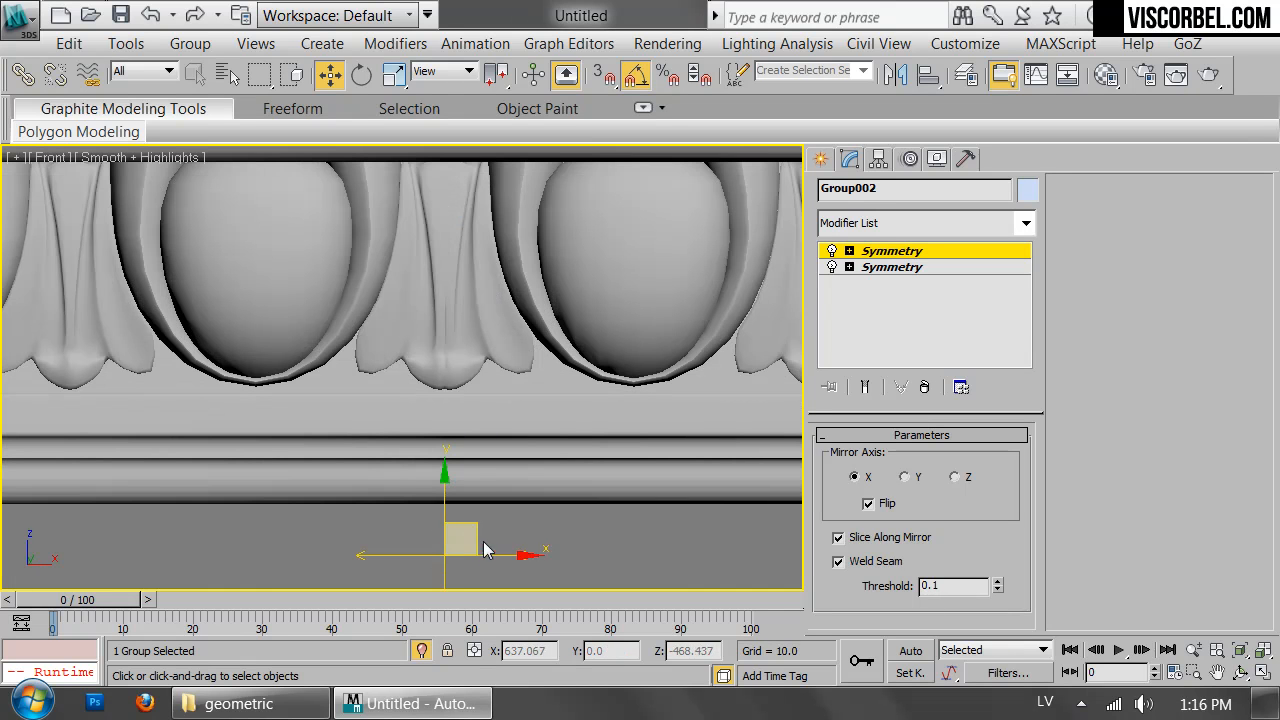
{"action": "left_click_drag", "start_coordinate": [498, 557], "coordinate": [494, 560]}
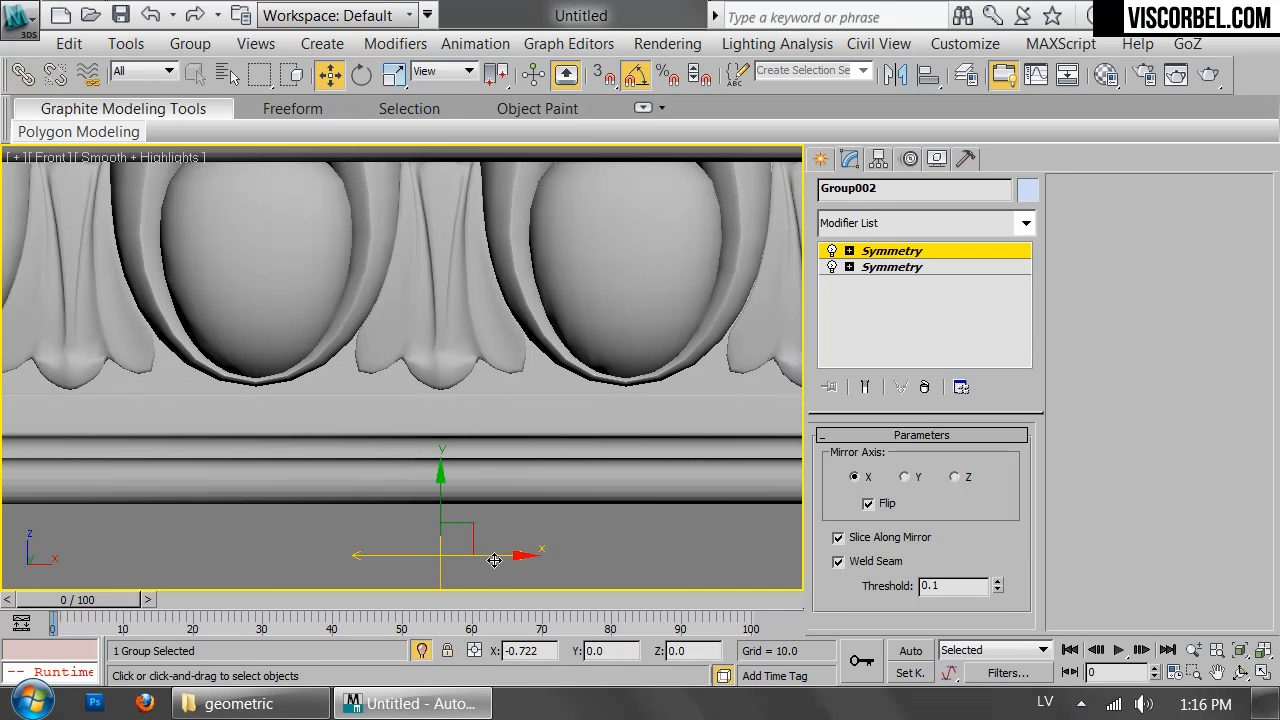
{"action": "scroll", "coordinate": [550, 408], "scroll_direction": "down", "scroll_amount": 10}
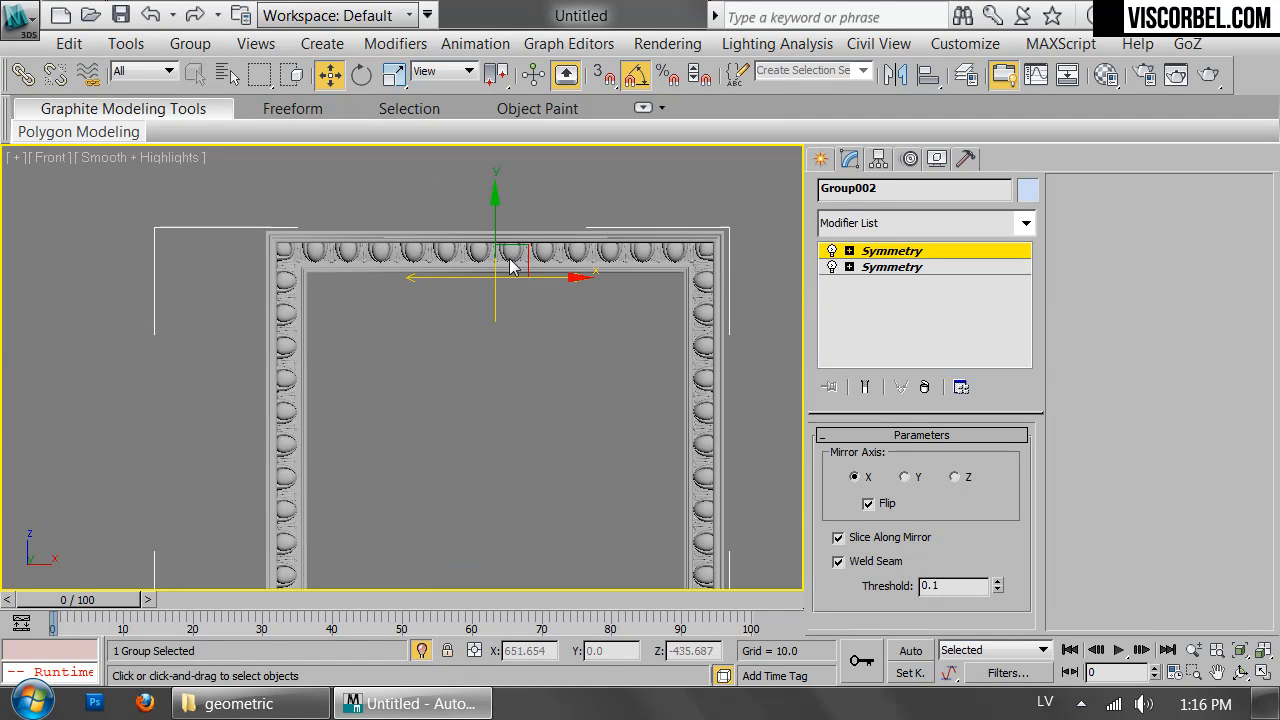
{"action": "left_click", "coordinate": [890, 251]}
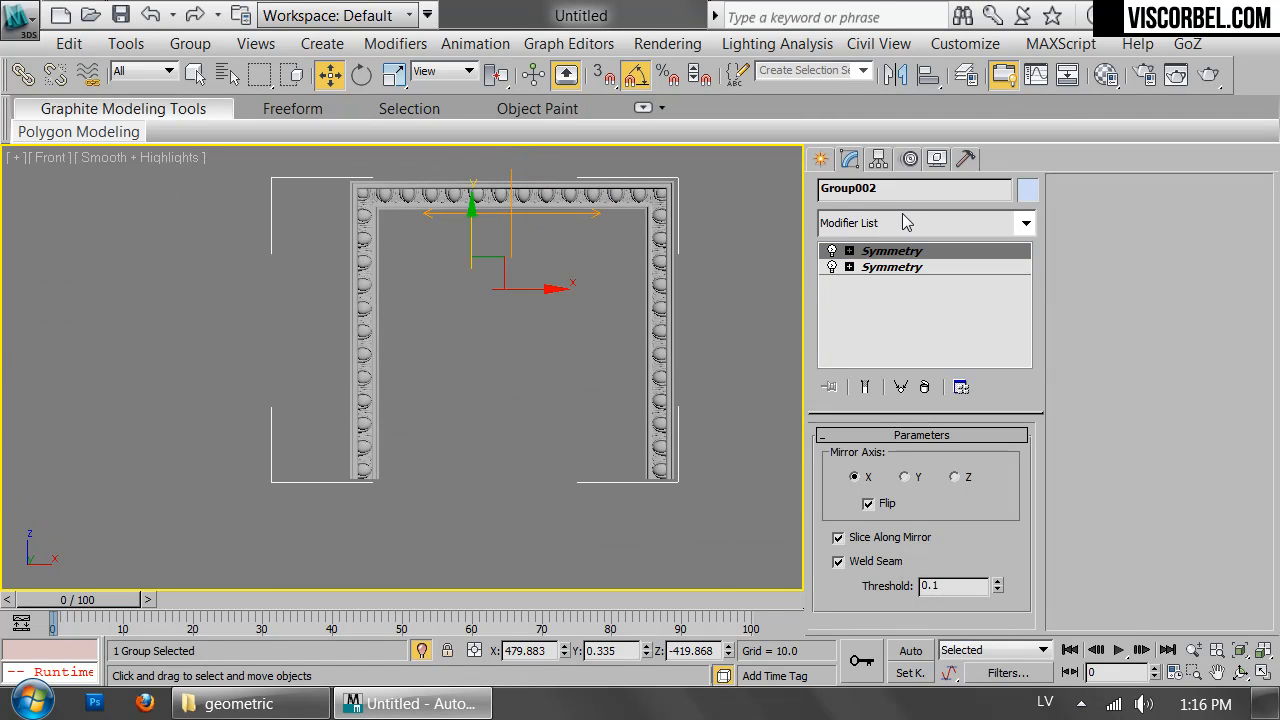
- Add a third Symmetry modifier on the Z axis and move its mirror down to lengthen and close the frame
{"action": "left_click", "coordinate": [905, 222]}
{"action": "scroll", "coordinate": [886, 357], "scroll_direction": "down", "scroll_amount": 15}
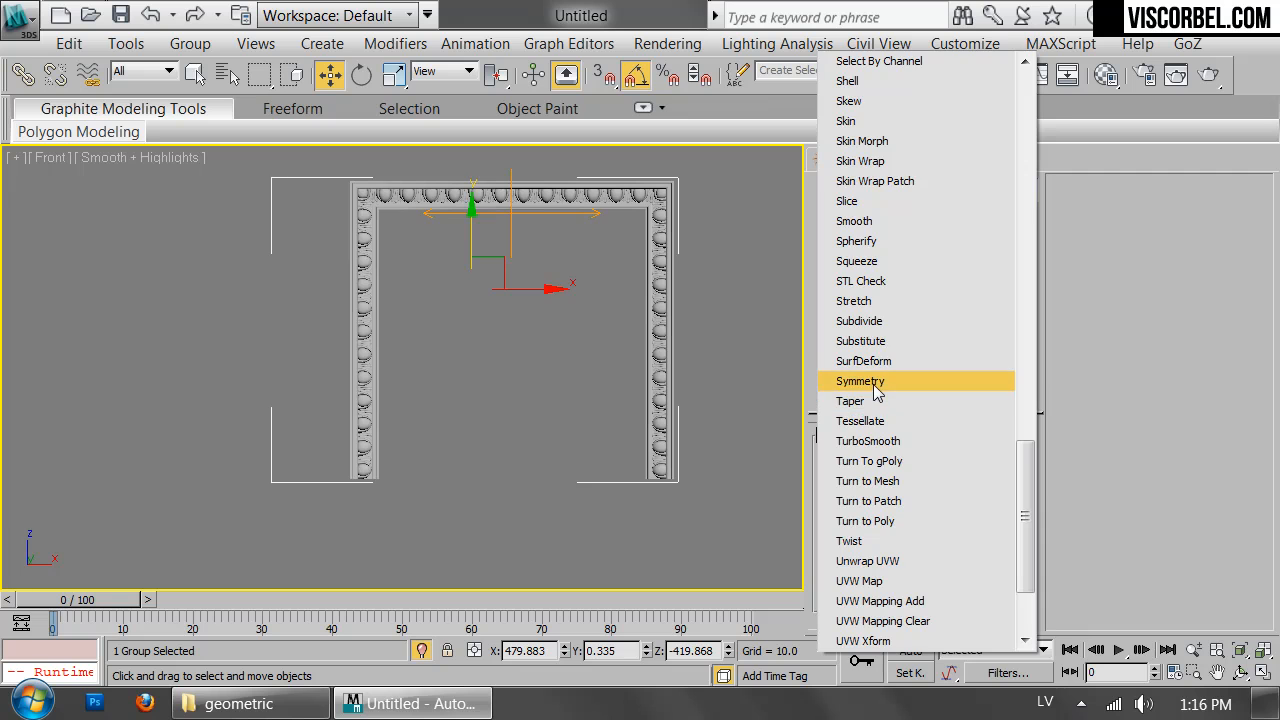
{"action": "left_click", "coordinate": [874, 381]}
{"action": "left_click", "coordinate": [904, 477]}
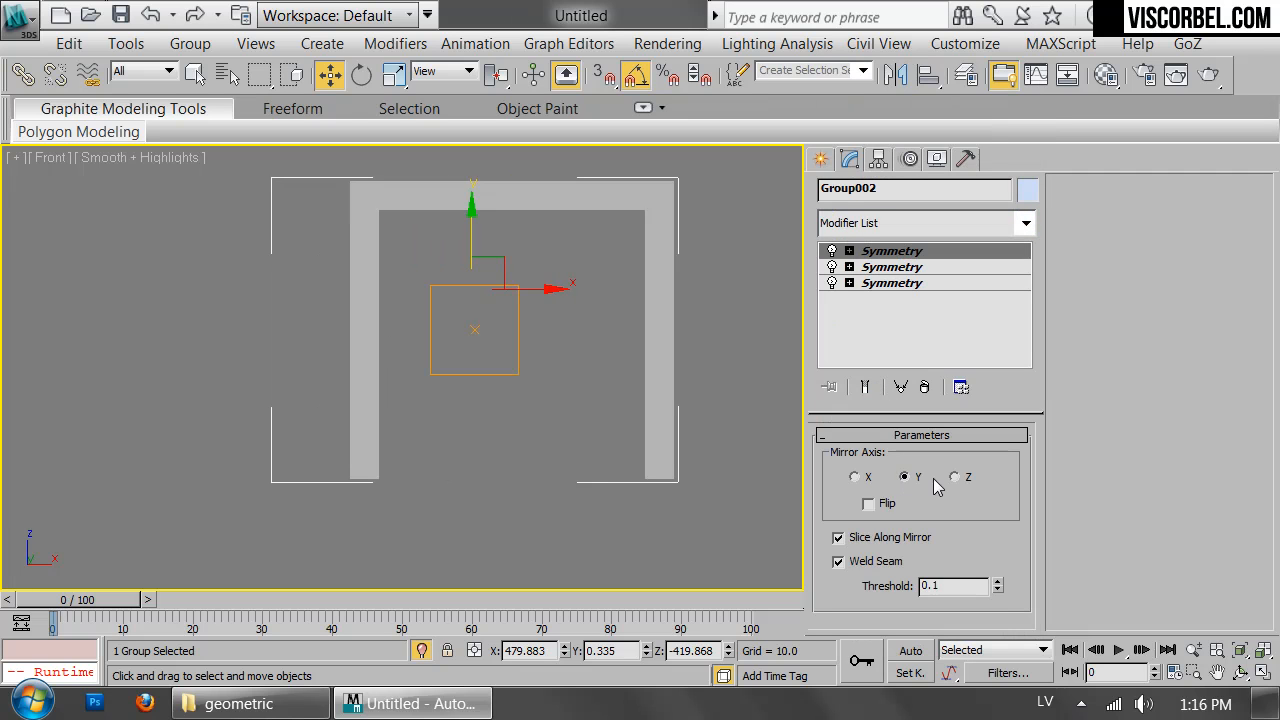
{"action": "left_click", "coordinate": [955, 478]}
{"action": "key", "text": "1"}
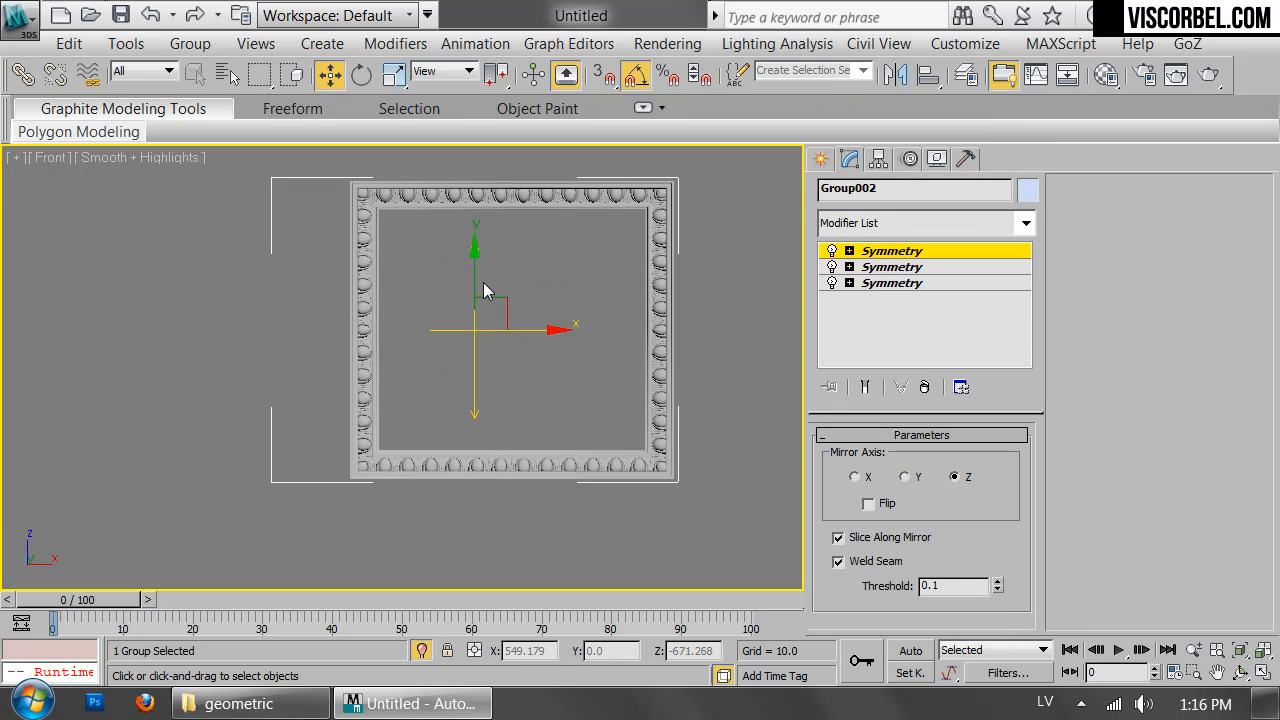
{"action": "left_click_drag", "start_coordinate": [473, 279], "coordinate": [473, 350]}
- Nudge the Z mirror up about 1.6 units so the dart at the side seam keeps its proper width
{"action": "scroll", "coordinate": [464, 386], "scroll_direction": "up", "scroll_amount": 3}
{"action": "middle_click_drag", "start_coordinate": [464, 386], "coordinate": [786, 434]}
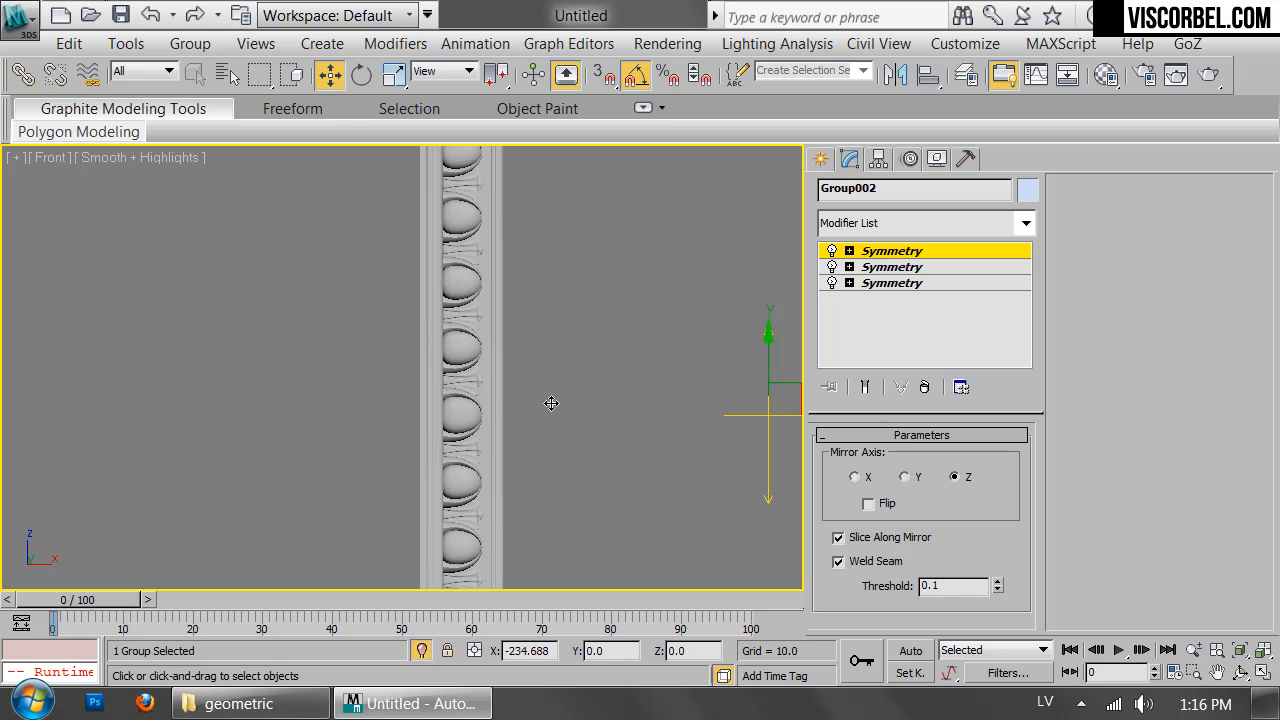
{"action": "scroll", "coordinate": [495, 395], "scroll_direction": "up", "scroll_amount": 6}
{"action": "left_click_drag", "start_coordinate": [465, 436], "coordinate": [461, 430]}
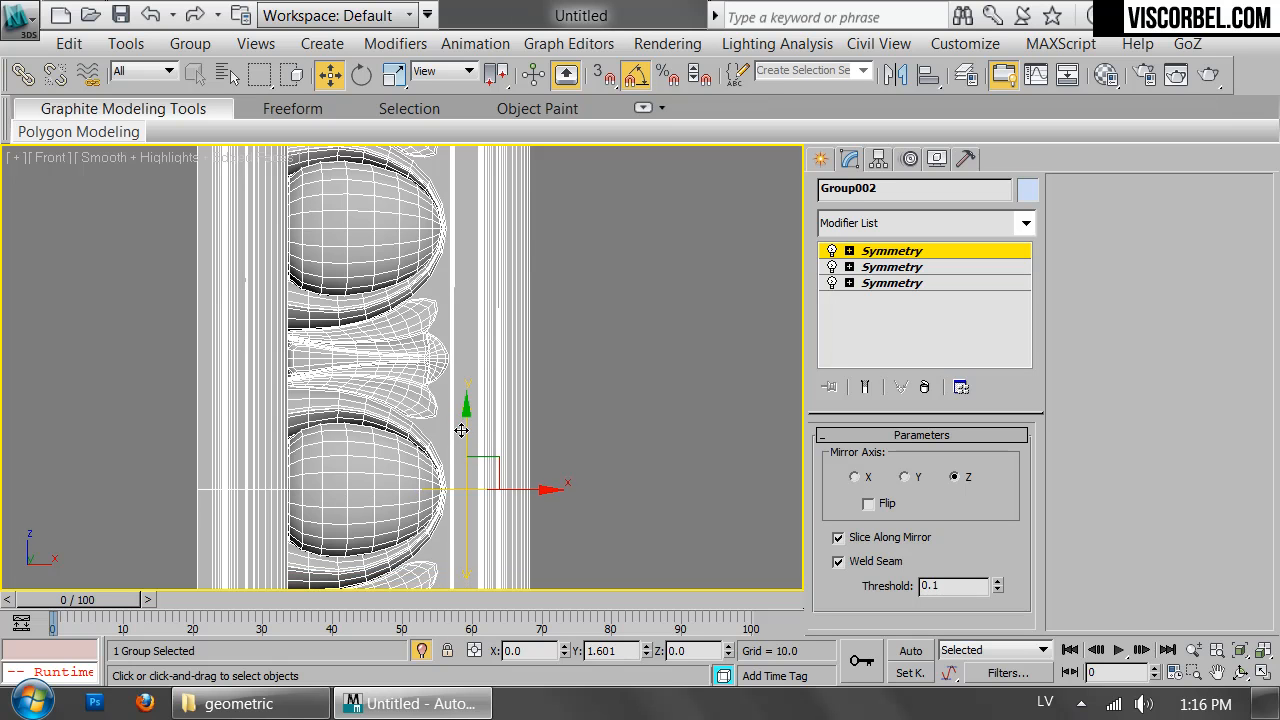
{"action": "scroll", "coordinate": [461, 430], "scroll_direction": "down", "scroll_amount": 10}
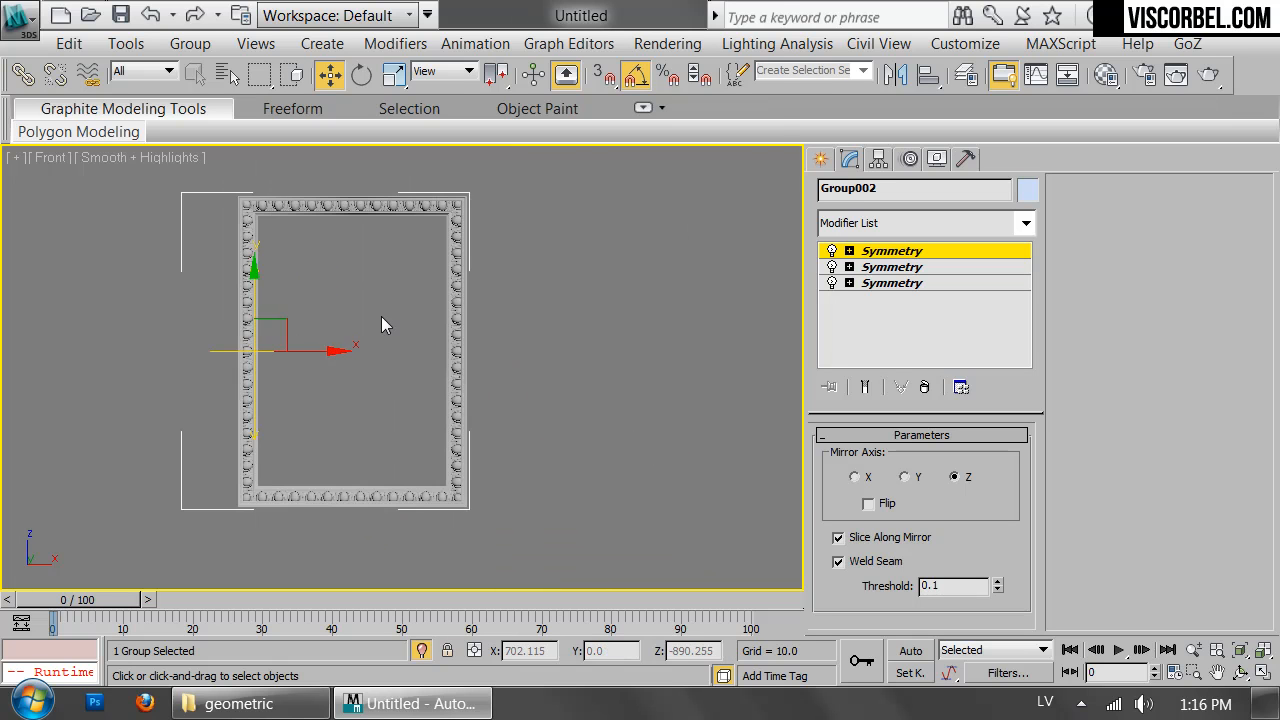
- Convert the mirrored frame to an Editable Mesh and inspect its corner in perspective
{"action": "right_click", "coordinate": [548, 312]}
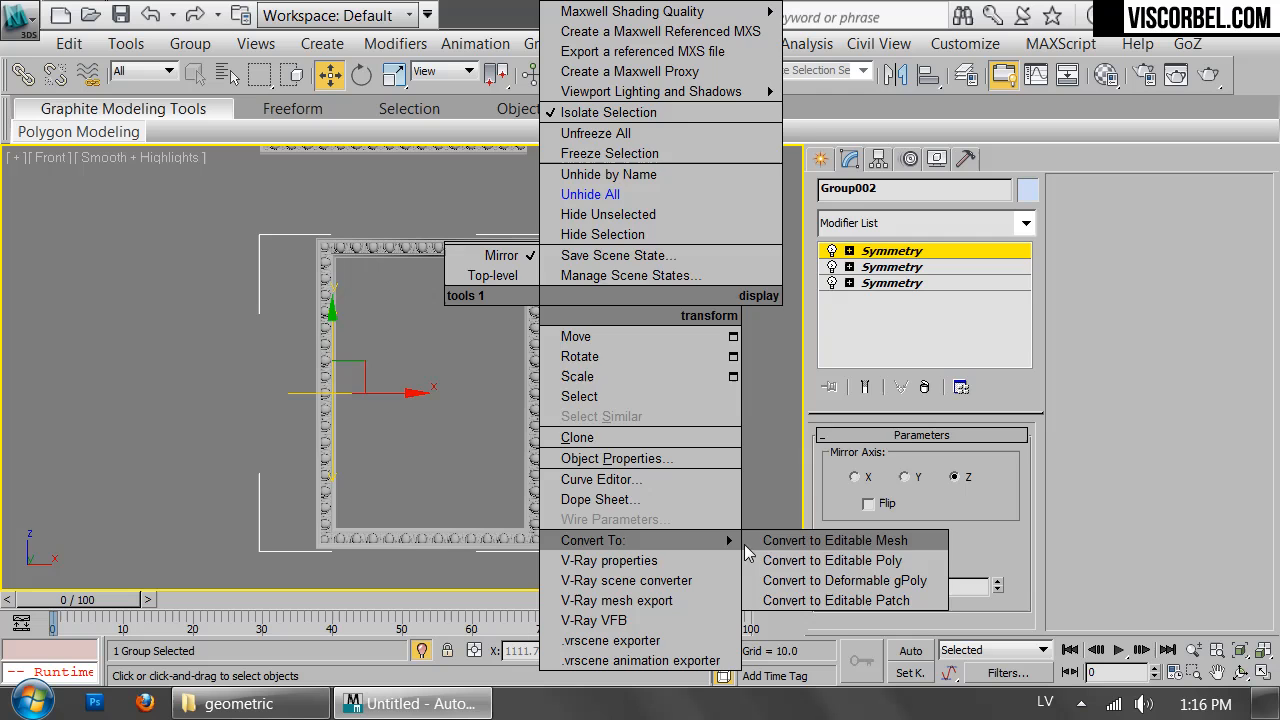
{"action": "left_click", "coordinate": [800, 541]}
{"action": "left_click", "coordinate": [712, 363]}
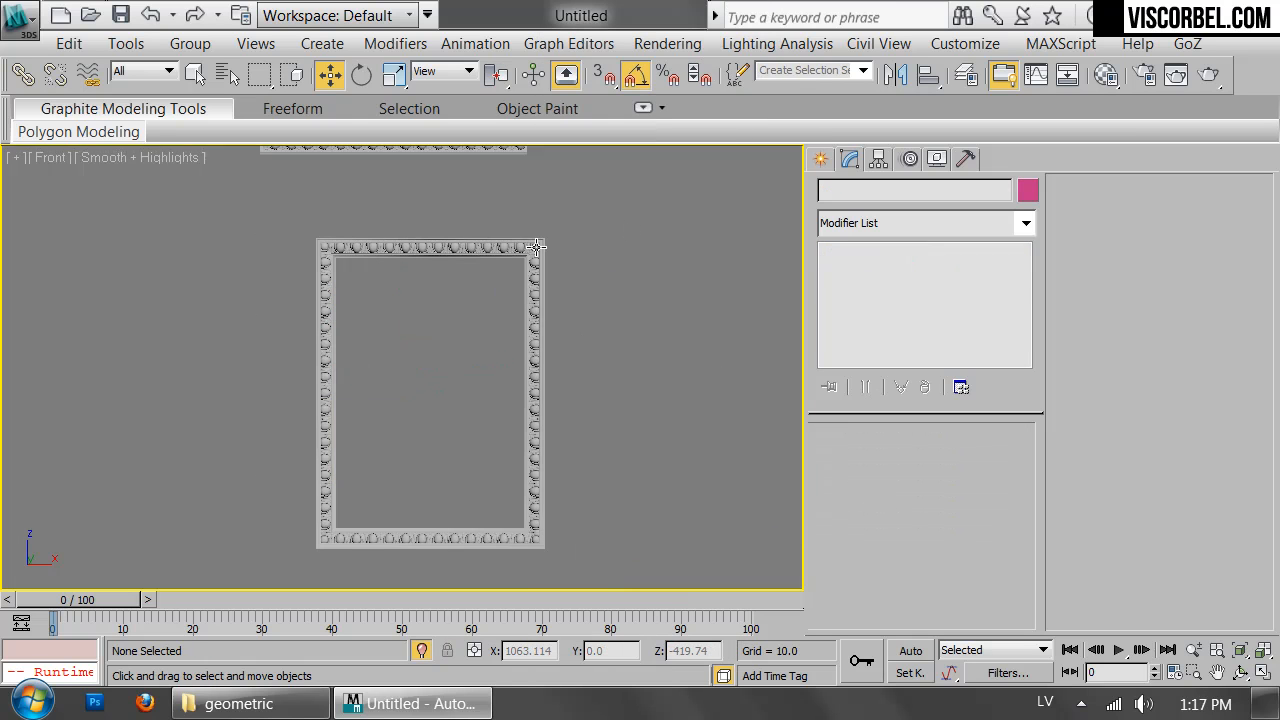
{"action": "left_click", "coordinate": [536, 247]}
{"action": "key", "text": "p"}
{"action": "key", "text": "z"}
{"action": "middle_click_drag", "start_coordinate": [458, 282], "coordinate": [600, 362], "text": "alt"}
{"action": "left_click", "coordinate": [648, 258]}
- Clone the straight moulding above the frame and place the copy just below it
{"action": "key", "text": "f"}
{"action": "scroll", "coordinate": [545, 275], "scroll_direction": "down", "scroll_amount": 2}
{"action": "middle_click_drag", "start_coordinate": [543, 281], "coordinate": [513, 412]}
{"action": "scroll", "coordinate": [513, 413], "scroll_direction": "up", "scroll_amount": 5}
{"action": "middle_click_drag", "start_coordinate": [543, 234], "coordinate": [643, 329]}
{"action": "left_click", "coordinate": [643, 329]}
{"action": "scroll", "coordinate": [445, 333], "scroll_direction": "down", "scroll_amount": 3}
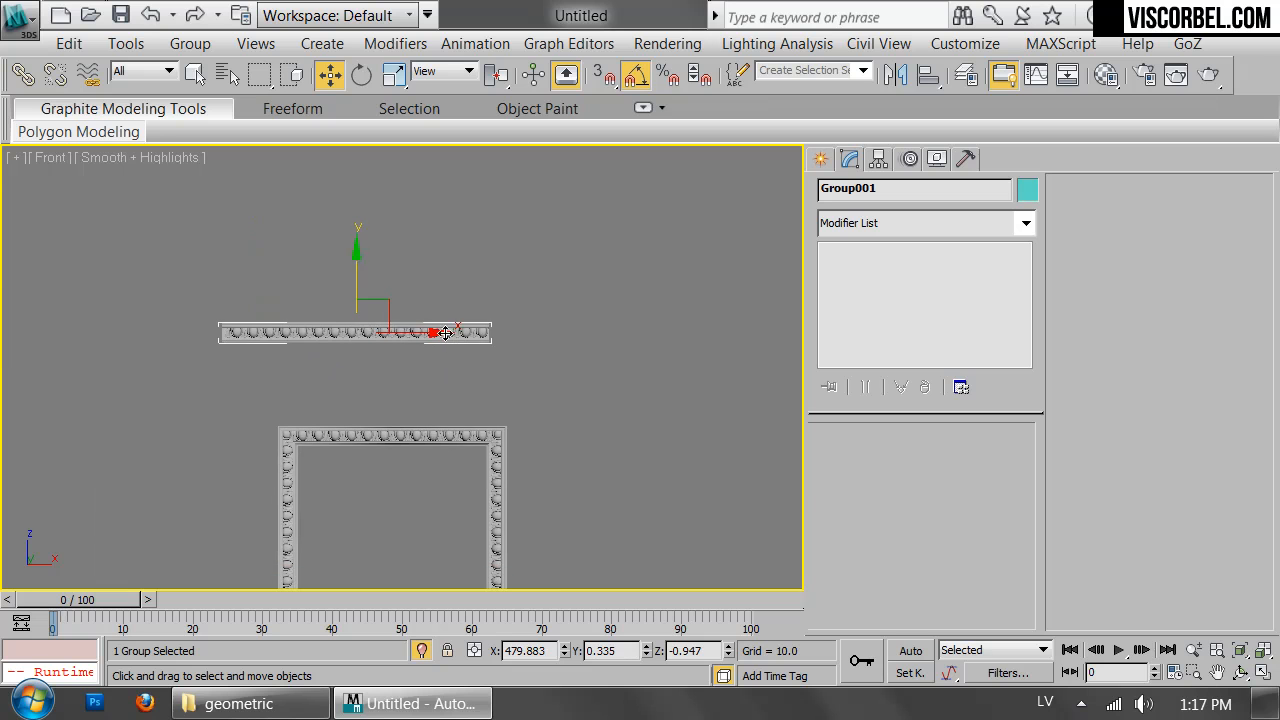
{"action": "left_click_drag", "start_coordinate": [350, 265], "coordinate": [350, 311], "text": "shift"}
{"action": "left_click", "coordinate": [643, 452]}
- Move the copied moulding beside the frame's upper right corner and convert it to editable geometry
{"action": "middle_click_drag", "start_coordinate": [415, 451], "coordinate": [398, 308]}
{"action": "scroll", "coordinate": [398, 308], "scroll_direction": "down", "scroll_amount": 2}
{"action": "left_click_drag", "start_coordinate": [394, 232], "coordinate": [629, 270]}
{"action": "right_click", "coordinate": [634, 320]}
{"action": "mouse_move", "coordinate": [720, 540]}
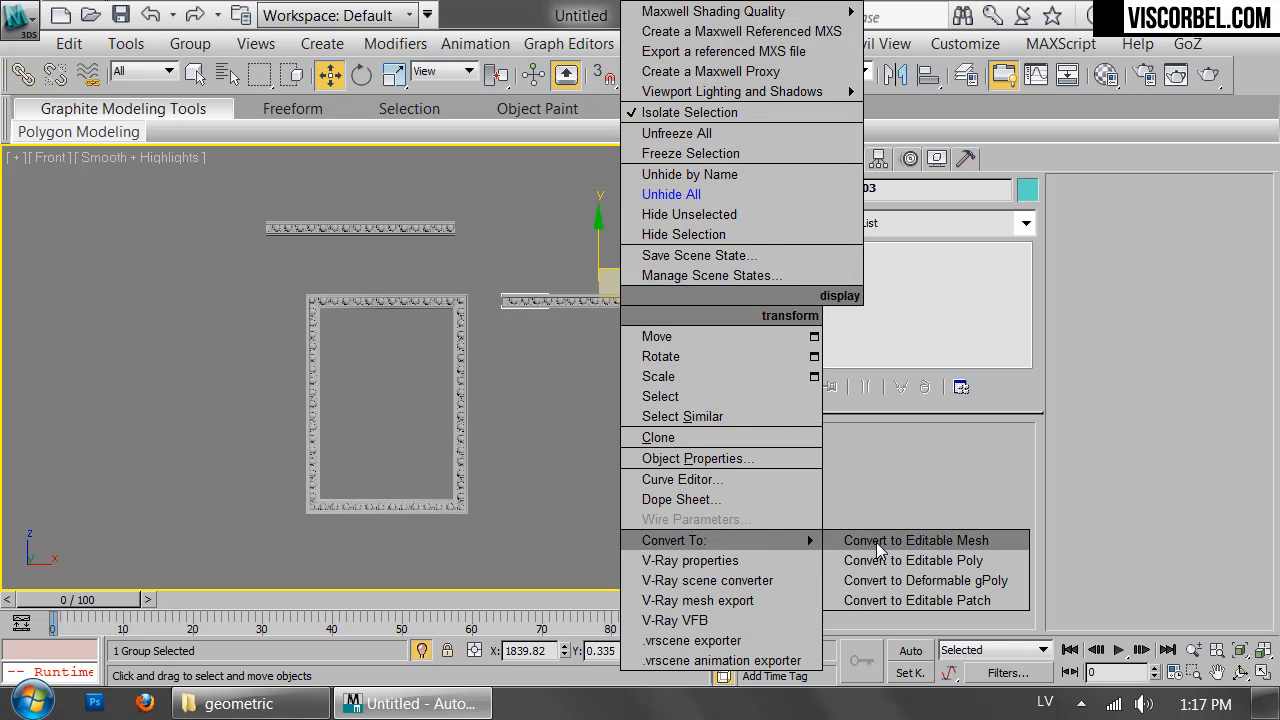
{"action": "left_click", "coordinate": [876, 561]}
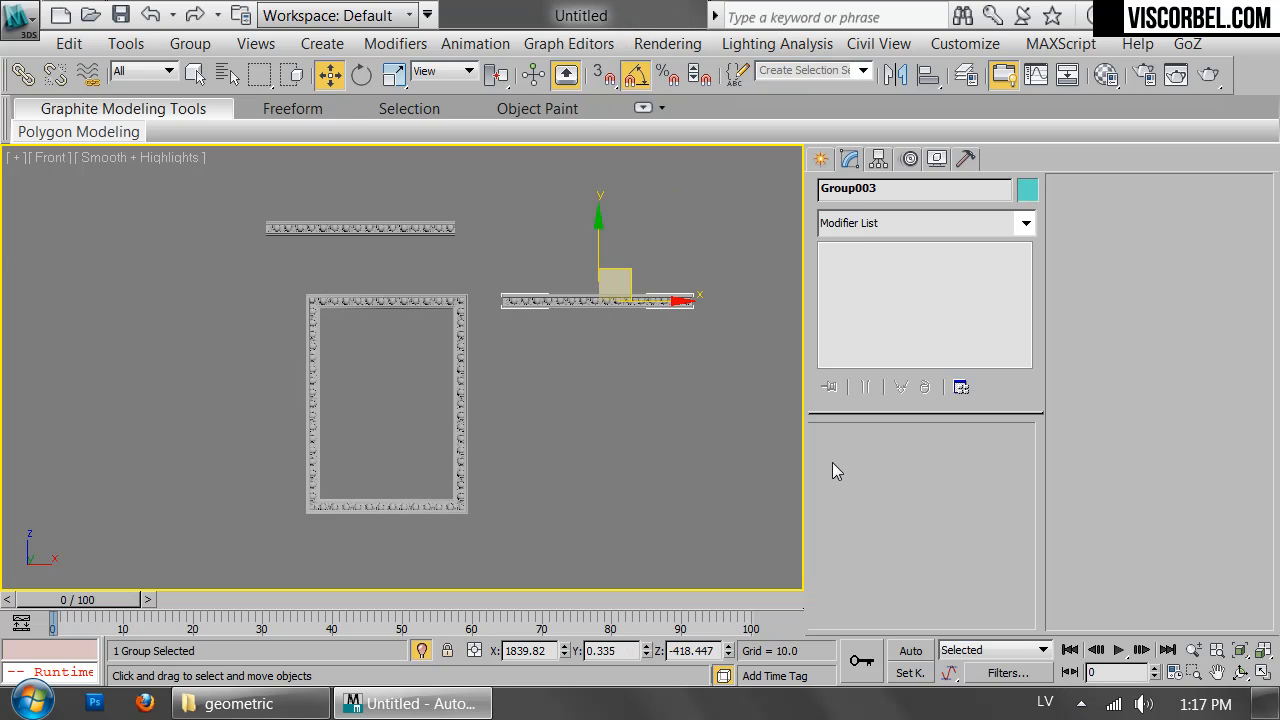
- Create a box over the copied moulding in the Front view and check its depth from above
{"action": "scroll", "coordinate": [686, 266], "scroll_direction": "up", "scroll_amount": 2}
{"action": "middle_click_drag", "start_coordinate": [686, 266], "coordinate": [427, 302]}
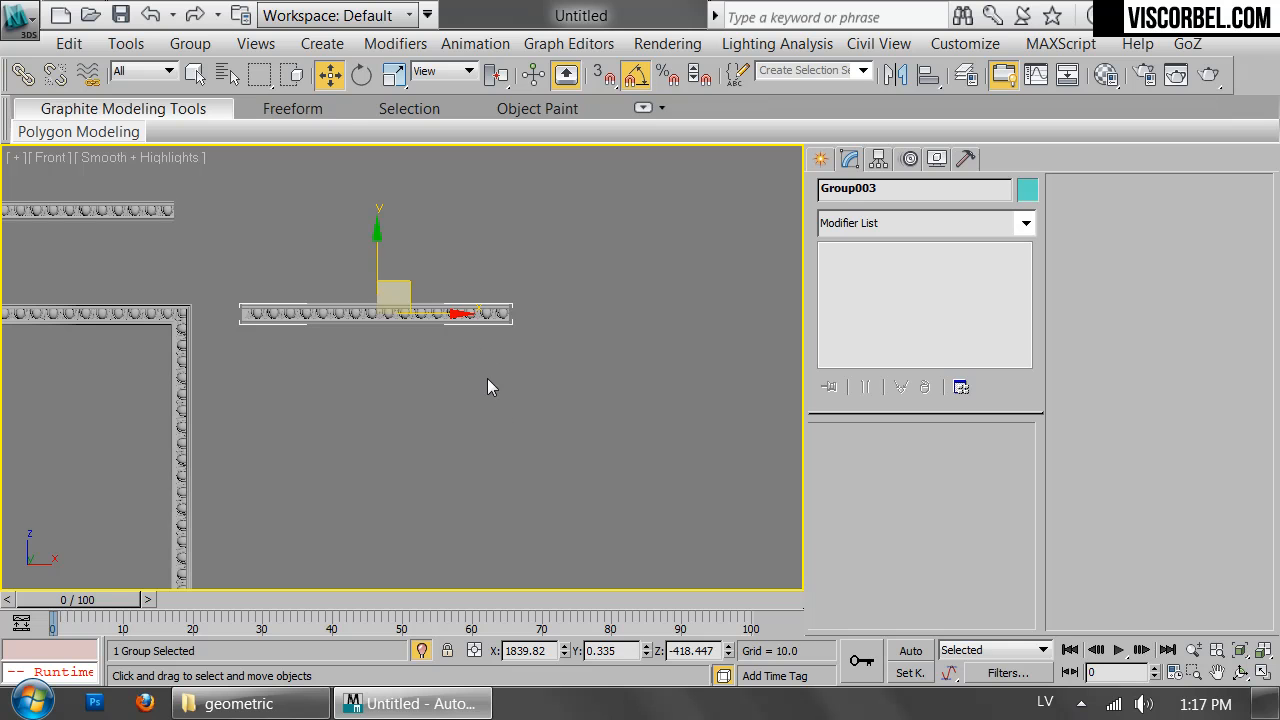
{"action": "left_click", "coordinate": [434, 371]}
{"action": "right_click", "coordinate": [425, 352]}
{"action": "left_click", "coordinate": [463, 303]}
{"action": "left_click_drag", "start_coordinate": [320, 249], "coordinate": [552, 498]}
{"action": "right_click", "coordinate": [476, 360]}
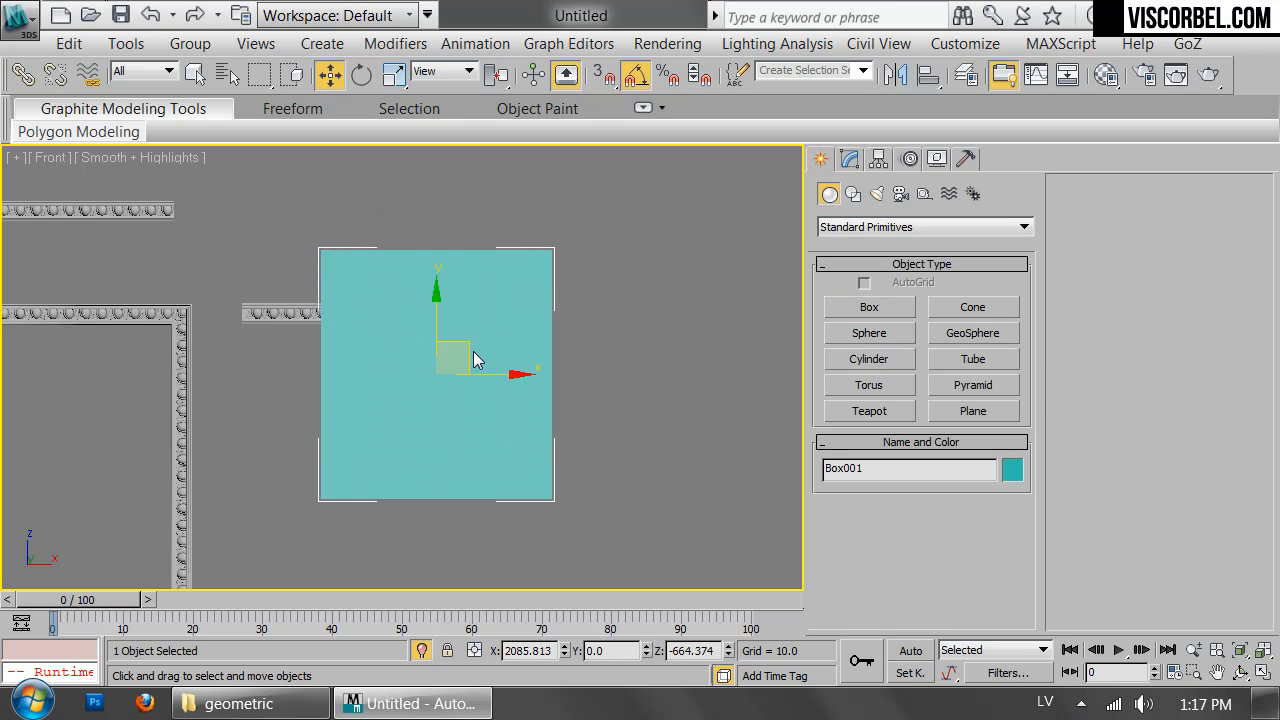
{"action": "key", "text": "t"}
{"action": "scroll", "coordinate": [350, 314], "scroll_direction": "down", "scroll_amount": 5}
{"action": "middle_click_drag", "start_coordinate": [350, 314], "coordinate": [116, 245]}
{"action": "scroll", "coordinate": [116, 245], "scroll_direction": "up", "scroll_amount": 5}
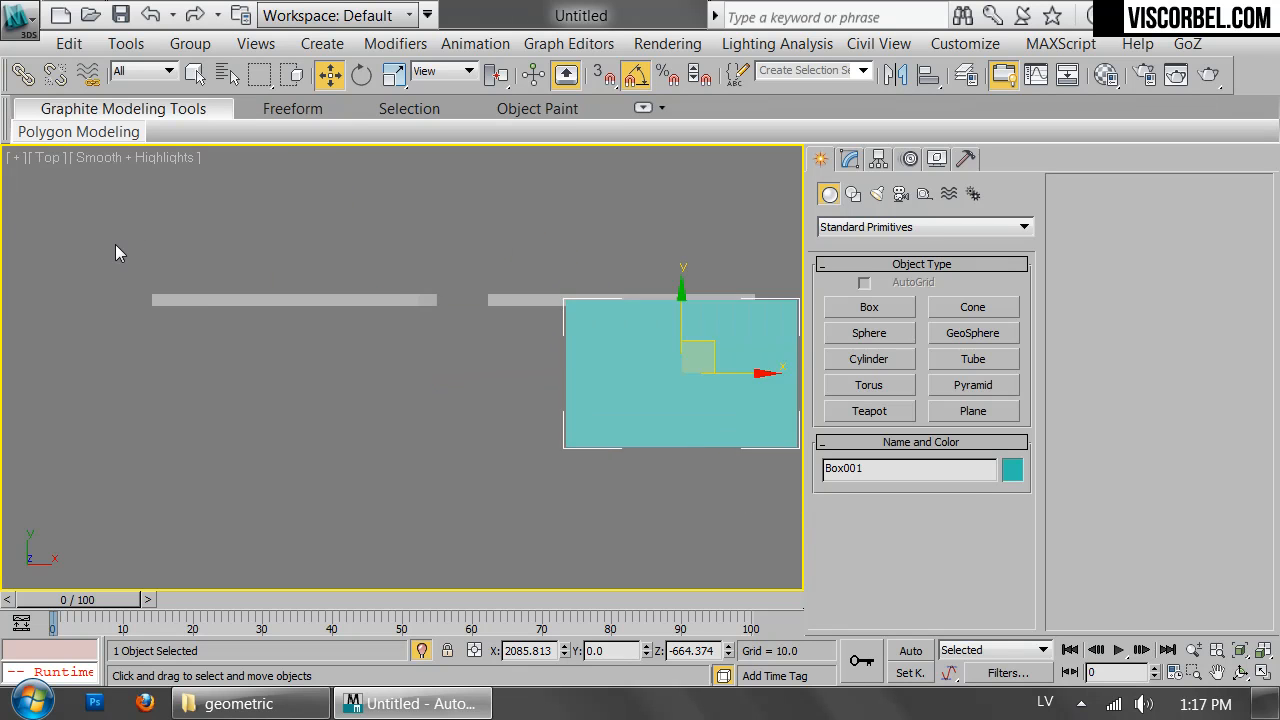
- Move the copied moulding up to the box's top edge and scale the box uniformly to about 84 percent
{"action": "key", "text": "f"}
{"action": "left_click", "coordinate": [281, 313]}
{"action": "key", "text": "z"}
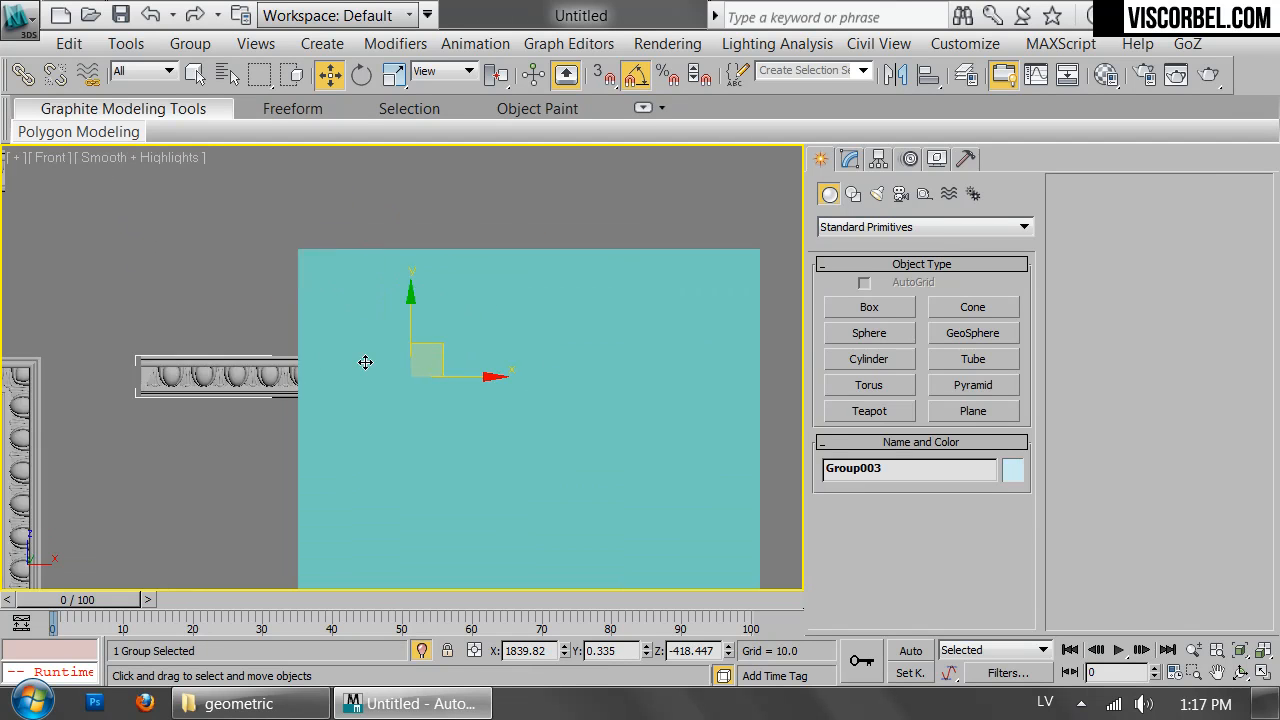
{"action": "key", "text": "F3"}
{"action": "left_click_drag", "start_coordinate": [432, 346], "coordinate": [576, 227]}
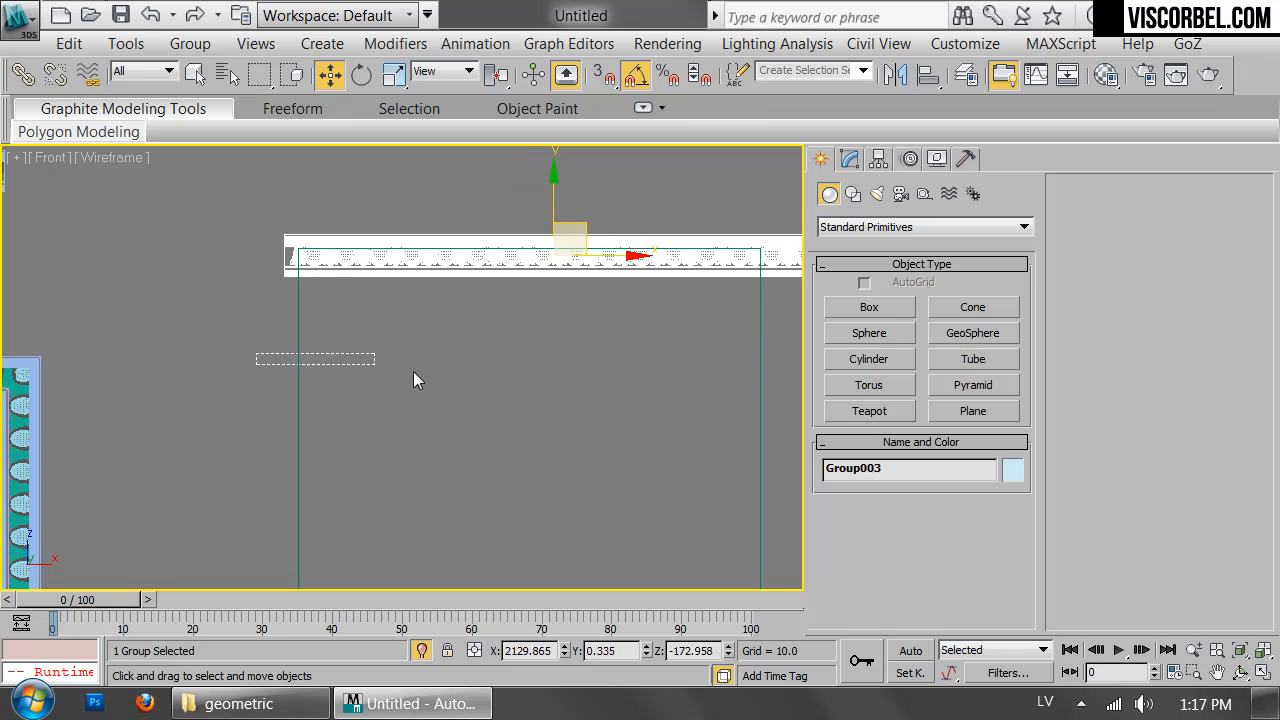
{"action": "left_click", "coordinate": [514, 417]}
{"action": "key", "text": "r"}
{"action": "left_click_drag", "start_coordinate": [530, 465], "coordinate": [532, 474]}
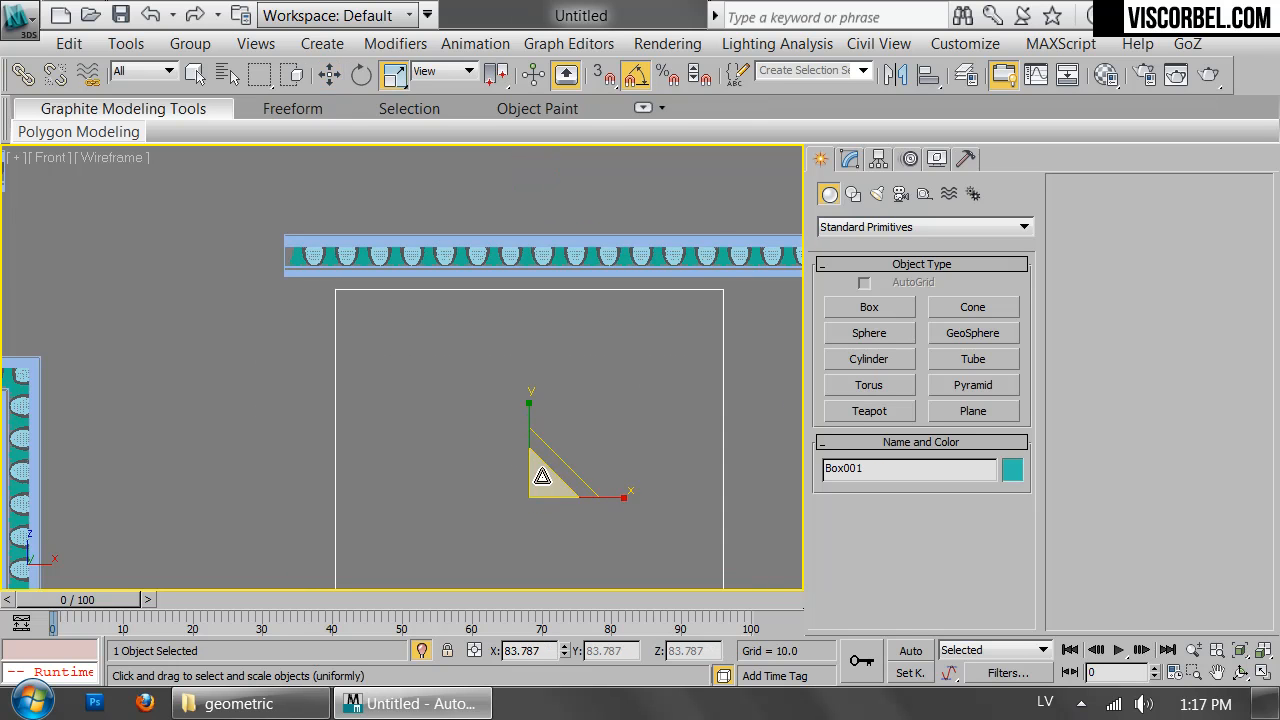
- Line up the box's top with the moulding's upper edge and centre the moulding over the box at about X 2110
{"action": "key", "text": "w"}
{"action": "left_click", "coordinate": [287, 279]}
{"action": "key", "text": "z"}
{"action": "left_click_drag", "start_coordinate": [585, 324], "coordinate": [594, 323]}
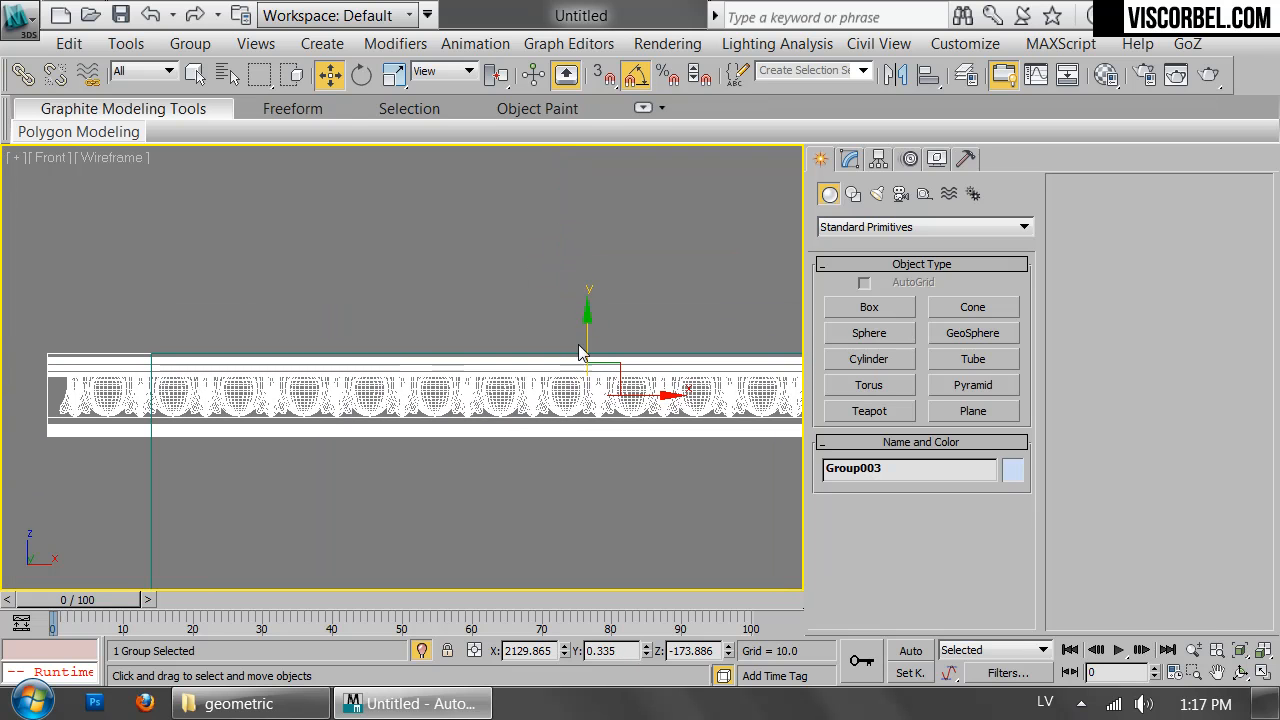
{"action": "left_click_drag", "start_coordinate": [646, 392], "coordinate": [623, 386]}
{"action": "scroll", "coordinate": [443, 323], "scroll_direction": "down", "scroll_amount": 5}
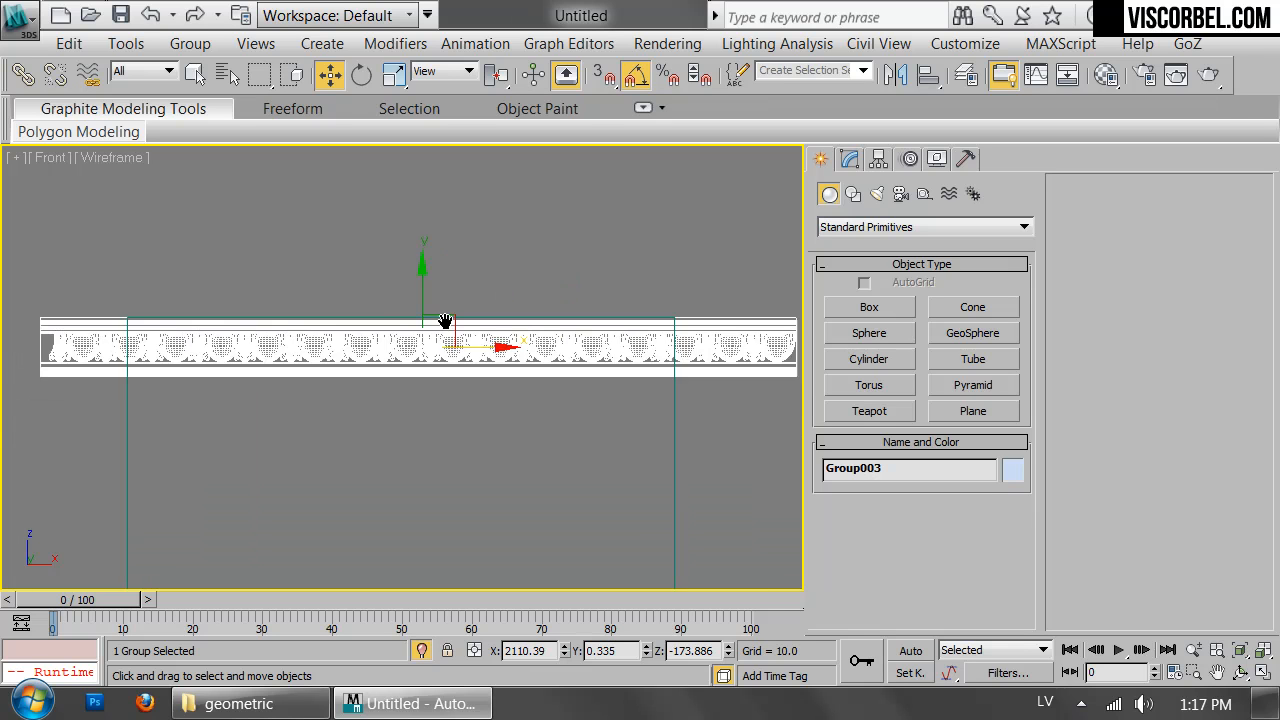
- Move the moulding against the box's front face at about Y -522.5 and fine-tune its height to about Z -173
{"action": "middle_click_drag", "start_coordinate": [429, 280], "coordinate": [570, 290]}
{"action": "key", "text": "t"}
{"action": "left_click_drag", "start_coordinate": [602, 253], "coordinate": [626, 510]}
{"action": "key", "text": "l"}
{"action": "left_click_drag", "start_coordinate": [440, 383], "coordinate": [410, 357]}
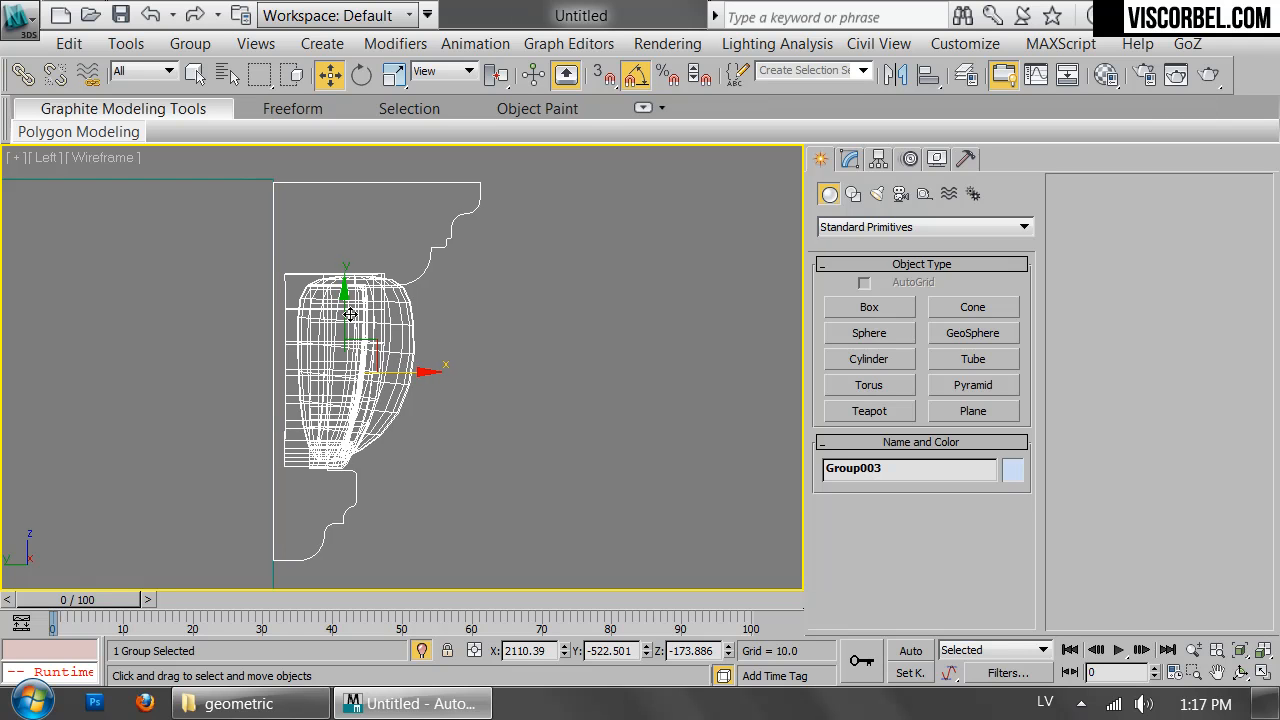
{"action": "left_click_drag", "start_coordinate": [350, 314], "coordinate": [344, 309]}
- Add a Symmetry modifier to the moulding on the box
{"action": "key", "text": "t"}
{"action": "key", "text": "f"}
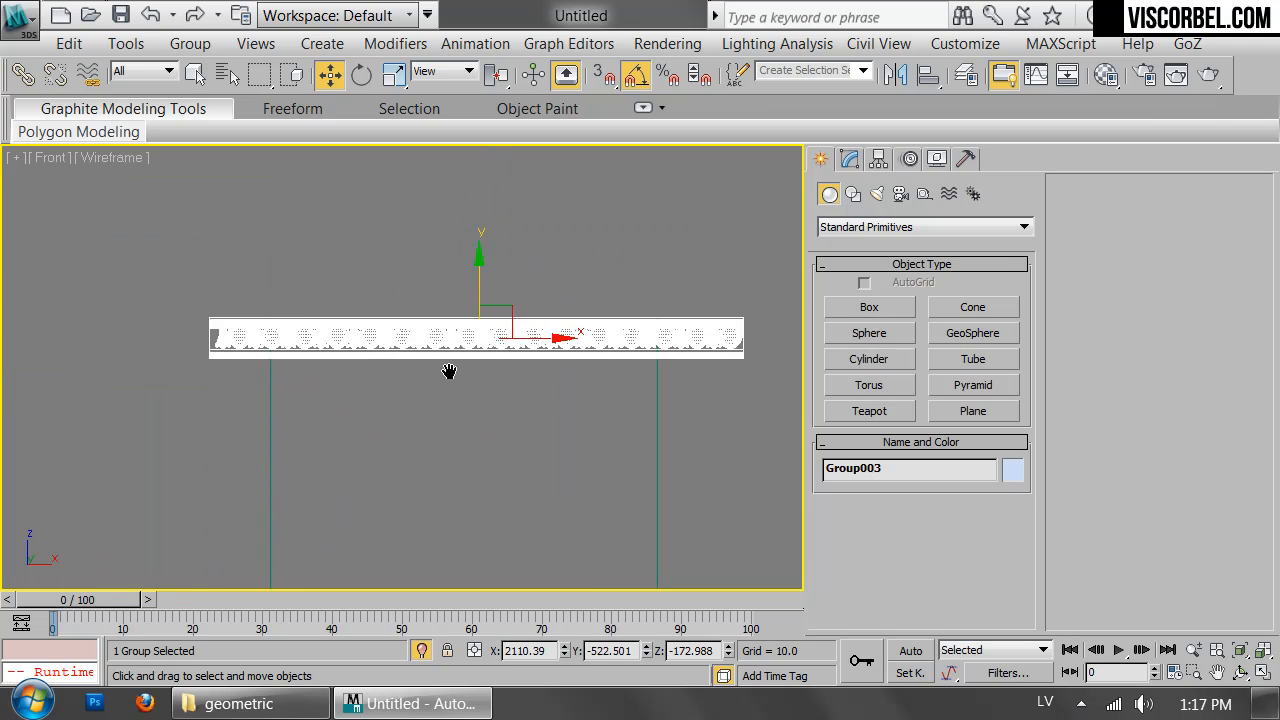
{"action": "left_click", "coordinate": [849, 158]}
{"action": "left_click", "coordinate": [874, 224]}
{"action": "scroll", "coordinate": [877, 331], "scroll_direction": "down", "scroll_amount": 15}
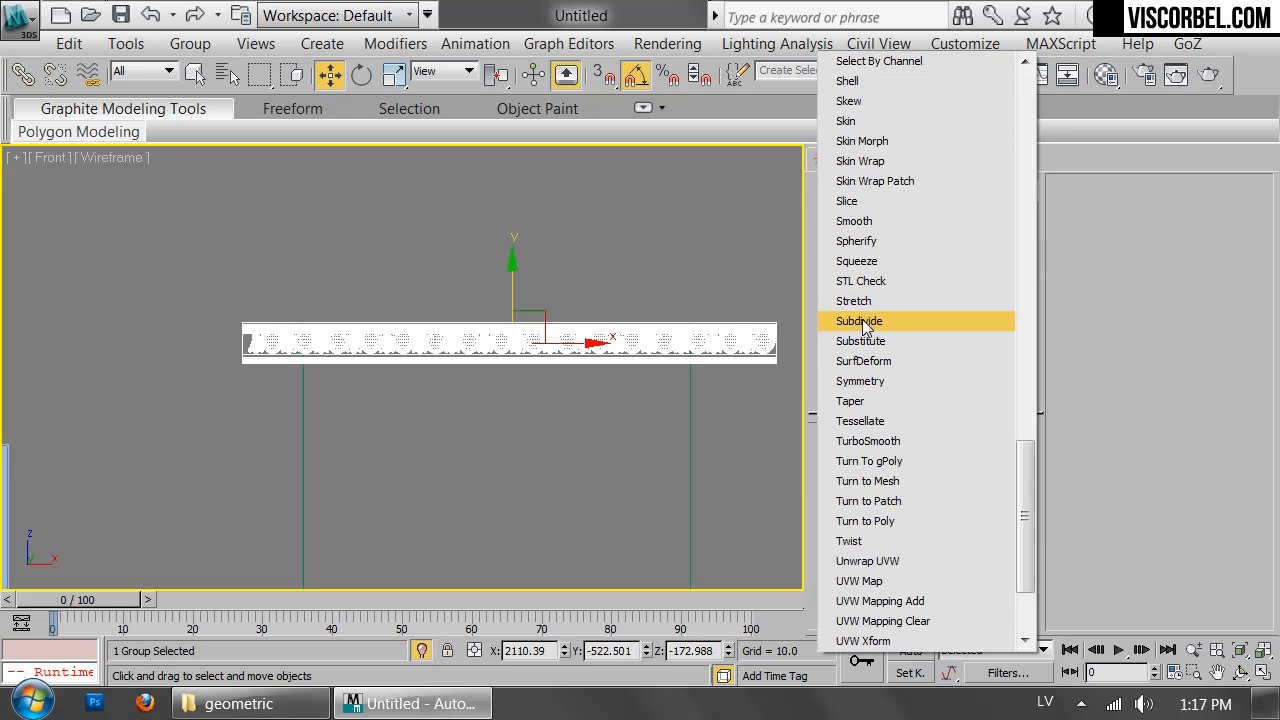
{"action": "left_click", "coordinate": [858, 385]}
- Rotate the Symmetry mirror to a diagonal in the Top view and move it to the box's front left corner
{"action": "key", "text": "t"}
{"action": "middle_click_drag", "start_coordinate": [577, 540], "coordinate": [560, 369]}
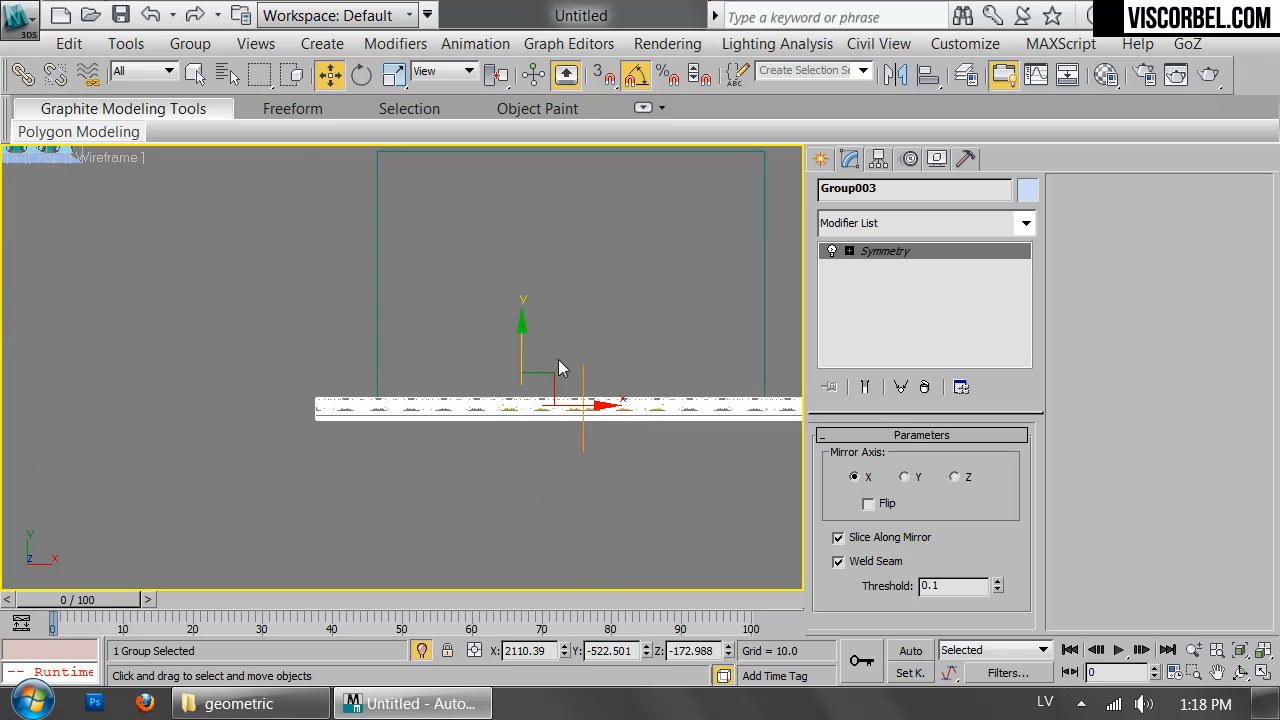
{"action": "scroll", "coordinate": [568, 411], "scroll_direction": "up", "scroll_amount": 2}
{"action": "key", "text": "1"}
{"action": "key", "text": "e"}
{"action": "left_click_drag", "start_coordinate": [646, 363], "coordinate": [309, 400]}
{"action": "key", "text": "w"}
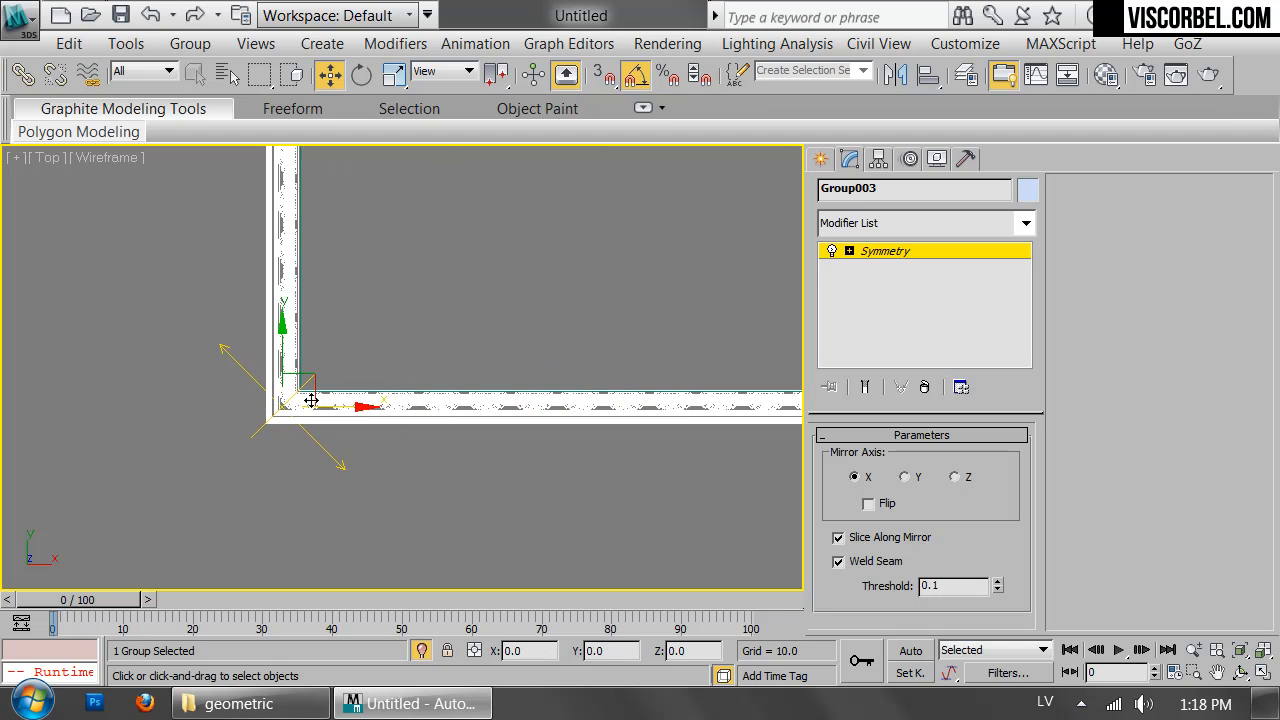
- Shift the diagonal mirror along X, finishing with a move of about 17 units, so an egg sits at the corner
{"action": "scroll", "coordinate": [400, 443], "scroll_direction": "up", "scroll_amount": 4}
{"action": "left_click_drag", "start_coordinate": [350, 458], "coordinate": [363, 457]}
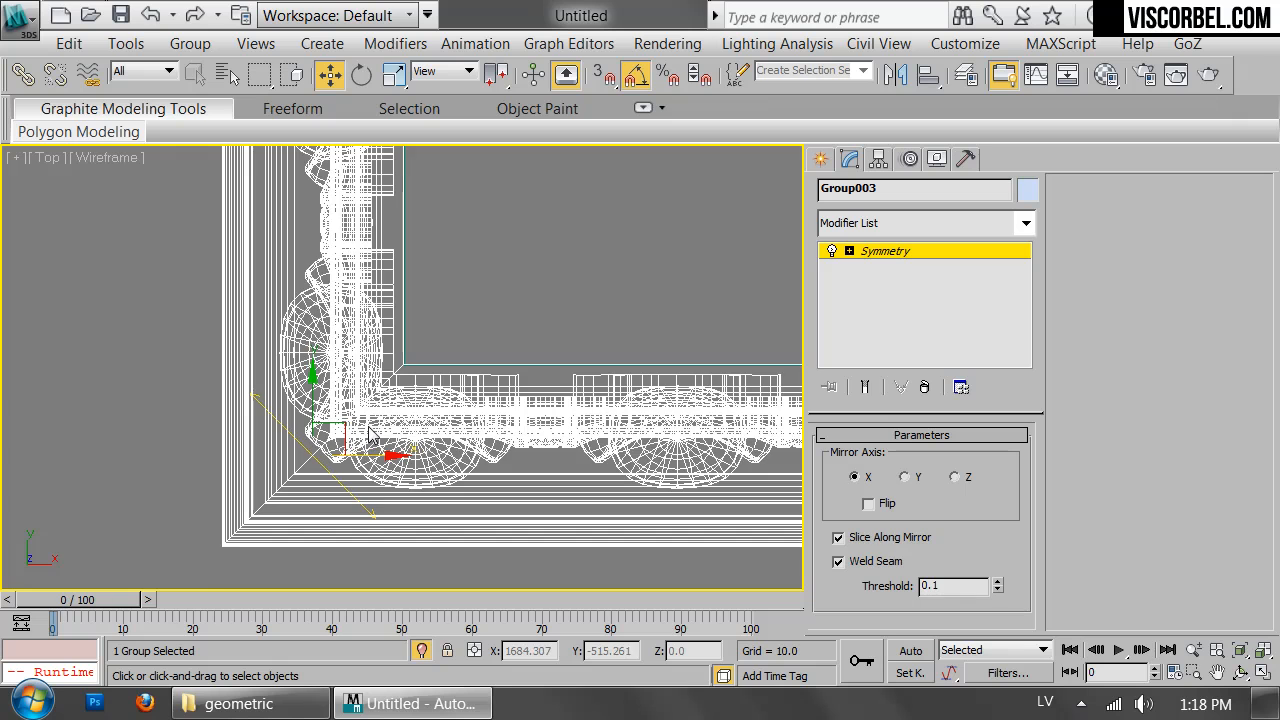
{"action": "key", "text": "p"}
{"action": "key", "text": "F3"}
{"action": "mouse_move", "coordinate": [391, 439]}
{"action": "middle_mouse_down", "text": "alt"}
{"action": "mouse_move", "coordinate": [422, 304]}
{"action": "mouse_move", "coordinate": [494, 220]}
{"action": "mouse_move", "coordinate": [350, 265]}
{"action": "mouse_move", "coordinate": [380, 278]}
{"action": "middle_mouse_up", "text": "alt"}
{"action": "scroll", "coordinate": [422, 304], "scroll_direction": "up", "scroll_amount": 2}
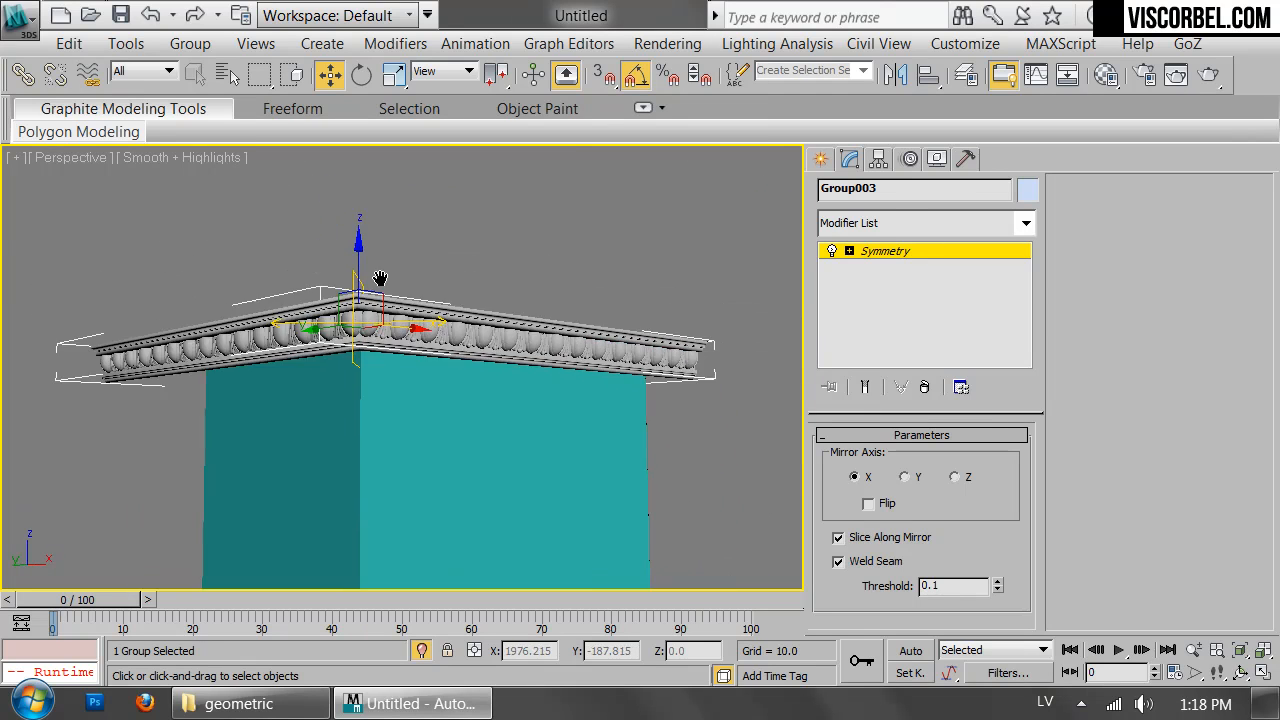
{"action": "scroll", "coordinate": [370, 290], "scroll_direction": "up", "scroll_amount": 3}
{"action": "left_click_drag", "start_coordinate": [359, 293], "coordinate": [383, 295]}
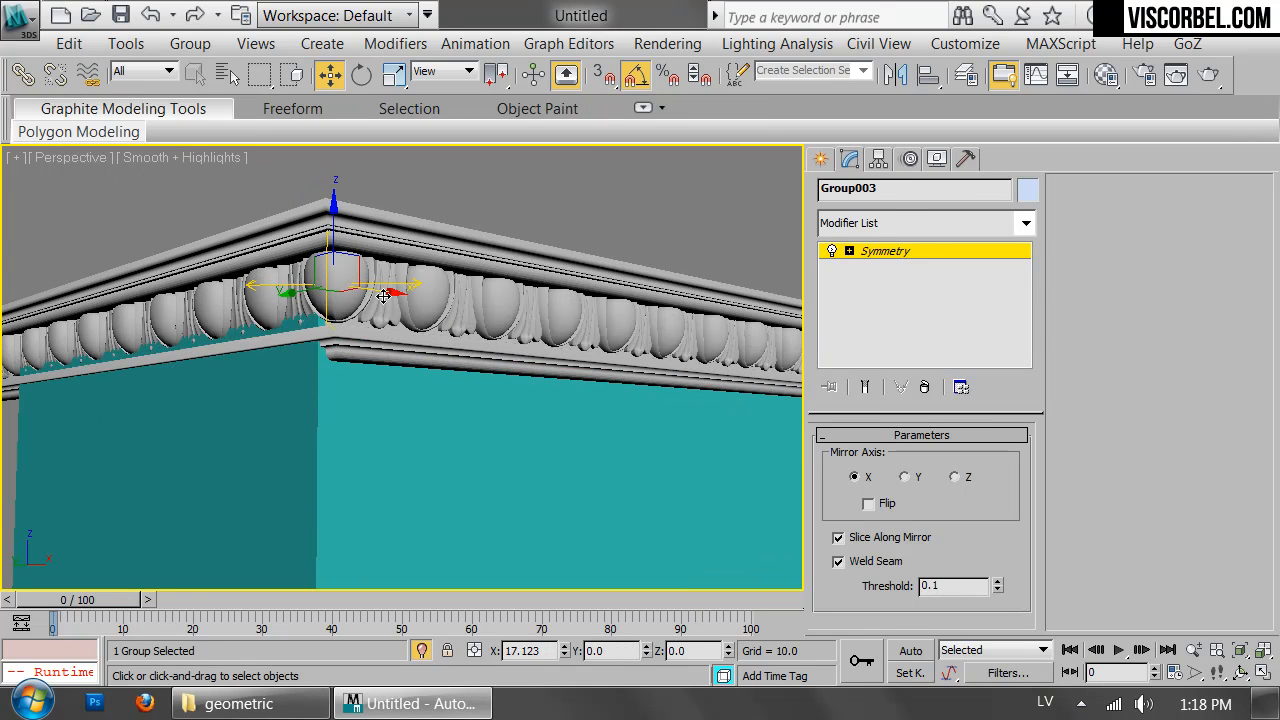
- Move the whole moulding slightly left to about X 2097.6 so its mitred corner fits against the box
{"action": "middle_click_drag", "start_coordinate": [411, 277], "coordinate": [383, 289], "text": "alt"}
{"action": "key", "text": "1"}
{"action": "left_click_drag", "start_coordinate": [557, 331], "coordinate": [543, 328]}
{"action": "middle_click_drag", "start_coordinate": [543, 328], "coordinate": [509, 306], "text": "alt"}
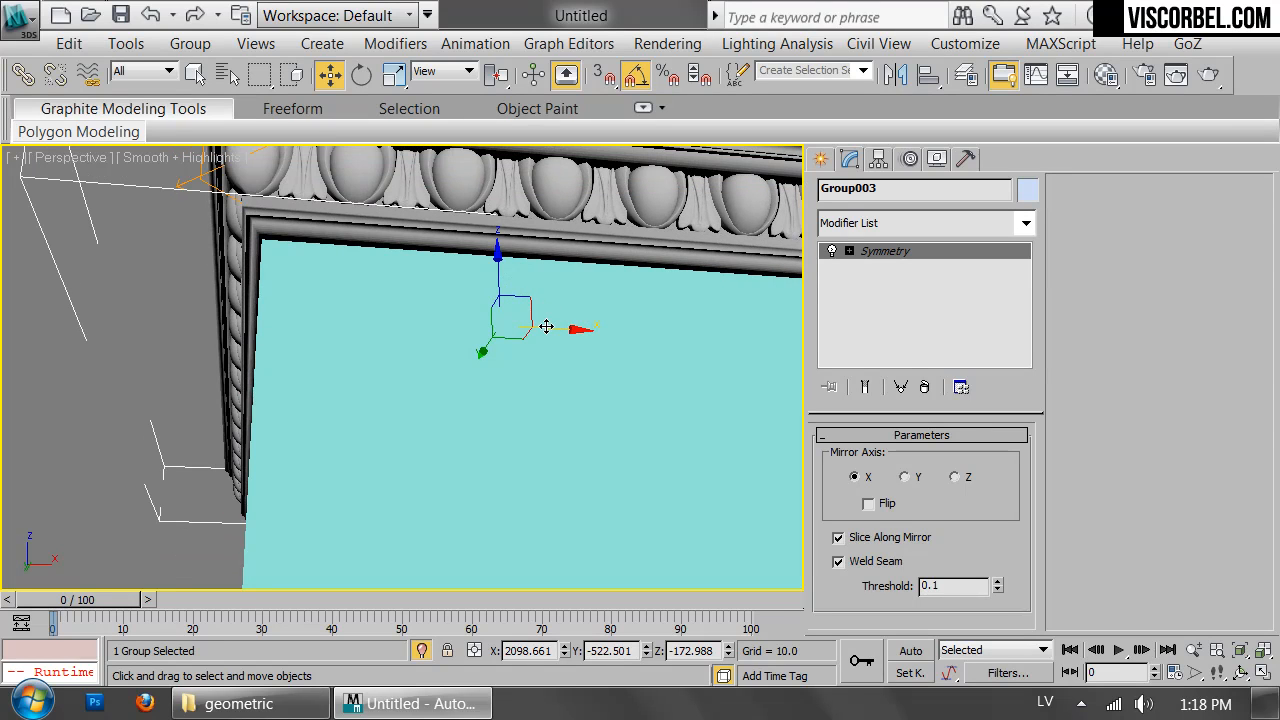
{"action": "left_click_drag", "start_coordinate": [546, 326], "coordinate": [543, 328]}
- Add a second Symmetry modifier on the X axis with Flip enabled to the box moulding
{"action": "scroll", "coordinate": [543, 328], "scroll_direction": "down", "scroll_amount": 2}
{"action": "middle_click_drag", "start_coordinate": [540, 309], "coordinate": [465, 271], "text": "alt"}
{"action": "scroll", "coordinate": [534, 330], "scroll_direction": "down", "scroll_amount": 2}
{"action": "key", "text": "f"}
{"action": "middle_click_drag", "start_coordinate": [689, 240], "coordinate": [515, 186]}
{"action": "left_click", "coordinate": [899, 226]}
{"action": "scroll", "coordinate": [900, 260], "scroll_direction": "down", "scroll_amount": 10}
{"action": "left_click", "coordinate": [867, 378]}
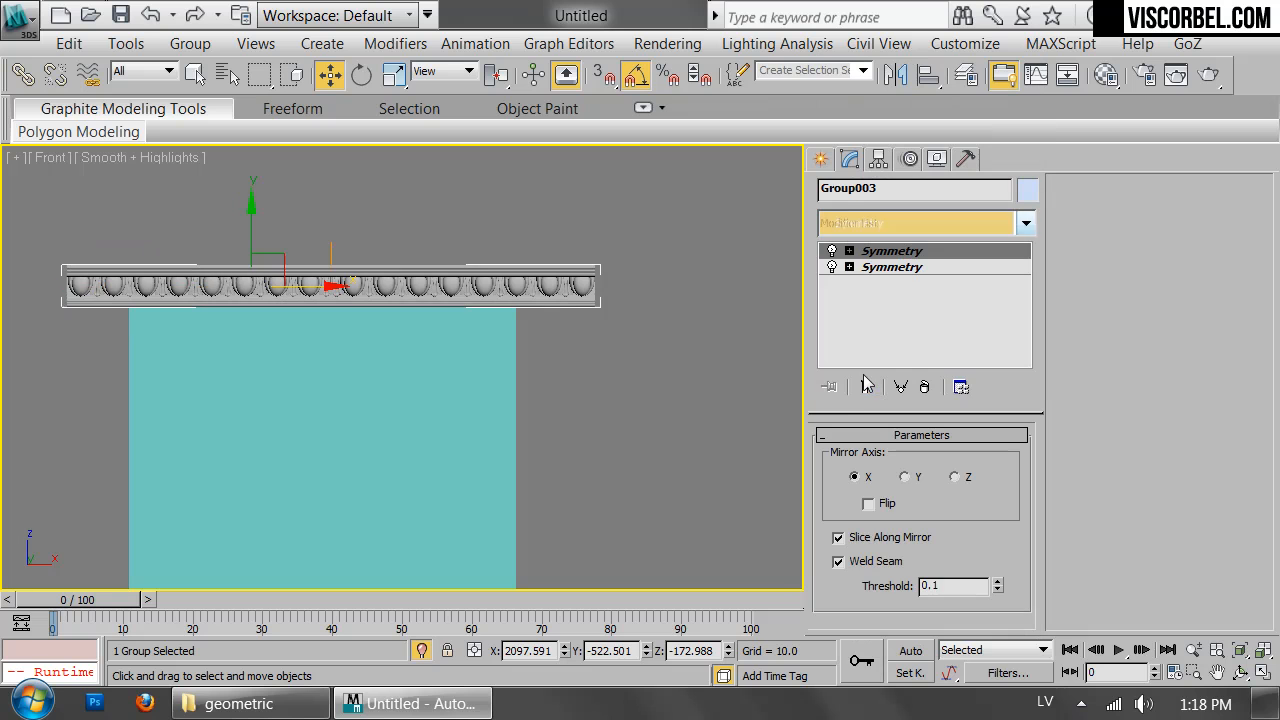
{"action": "left_click", "coordinate": [868, 504]}
- Move the second mirror left along the moulding until its halves form a single regular egg at the seam
{"action": "scroll", "coordinate": [361, 283], "scroll_direction": "up", "scroll_amount": 3}
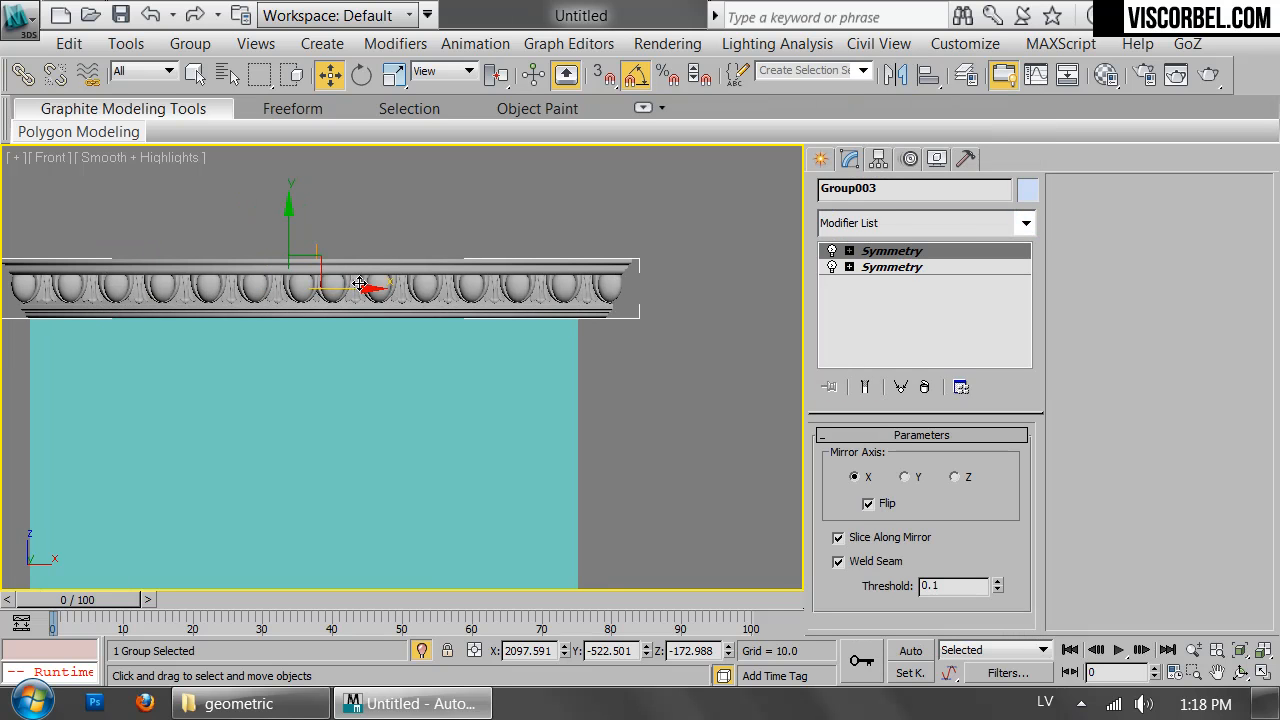
{"action": "key", "text": "1"}
{"action": "scroll", "coordinate": [296, 276], "scroll_direction": "up", "scroll_amount": 3}
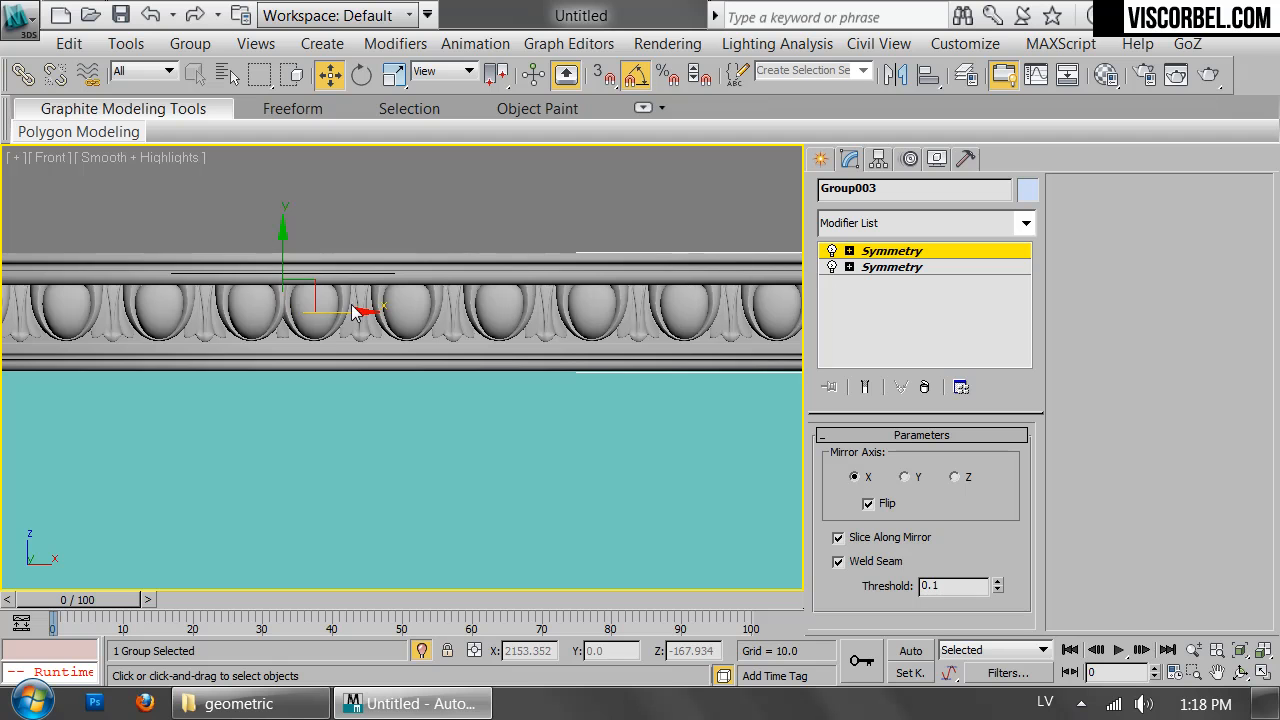
{"action": "left_click_drag", "start_coordinate": [341, 310], "coordinate": [312, 310]}
{"action": "middle_click_drag", "start_coordinate": [312, 310], "coordinate": [480, 300]}
{"action": "scroll", "coordinate": [430, 380], "scroll_direction": "up", "scroll_amount": 4}
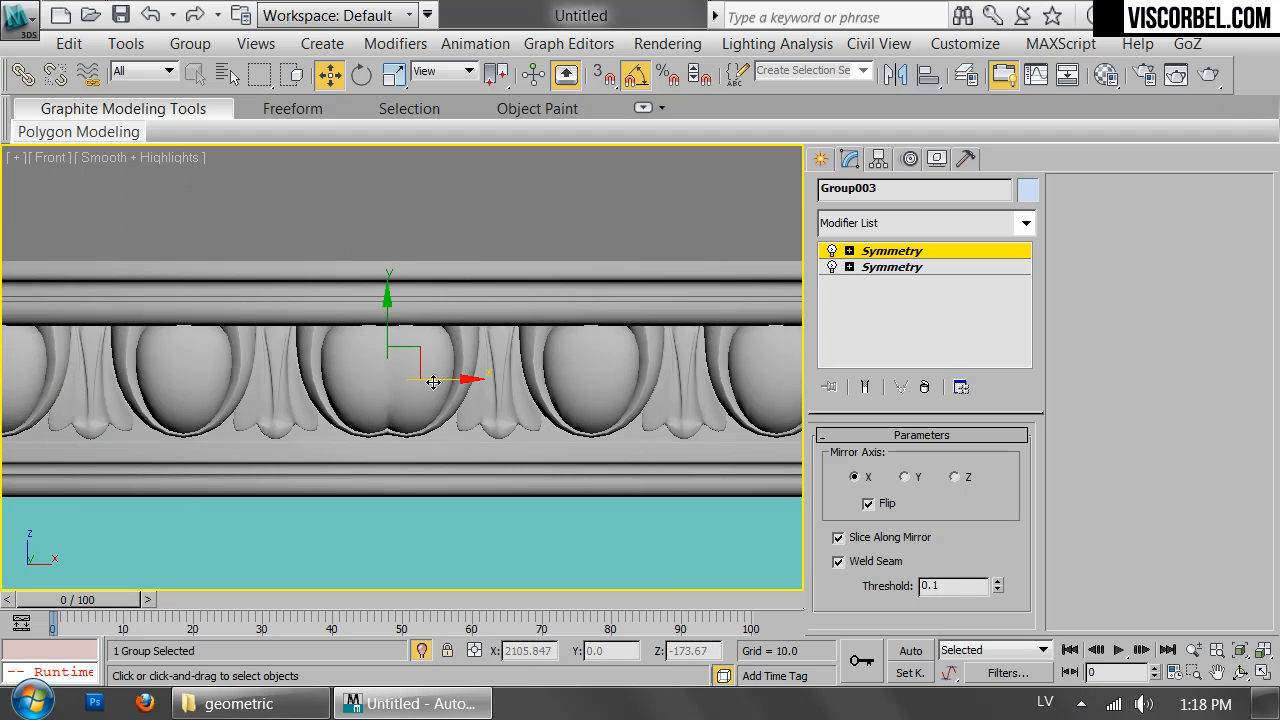
{"action": "key", "text": "F4"}
{"action": "left_click_drag", "start_coordinate": [430, 381], "coordinate": [403, 381]}
- Add an FFD 2x2x2 modifier on top of the moulding's two Symmetry modifiers
{"action": "key", "text": "F4"}
{"action": "scroll", "coordinate": [494, 428], "scroll_direction": "down", "scroll_amount": 4}
{"action": "middle_click_drag", "start_coordinate": [500, 426], "coordinate": [222, 308]}
{"action": "scroll", "coordinate": [222, 308], "scroll_direction": "down", "scroll_amount": 2}
{"action": "scroll", "coordinate": [388, 346], "scroll_direction": "down", "scroll_amount": 2}
{"action": "middle_click_drag", "start_coordinate": [462, 320], "coordinate": [708, 294]}
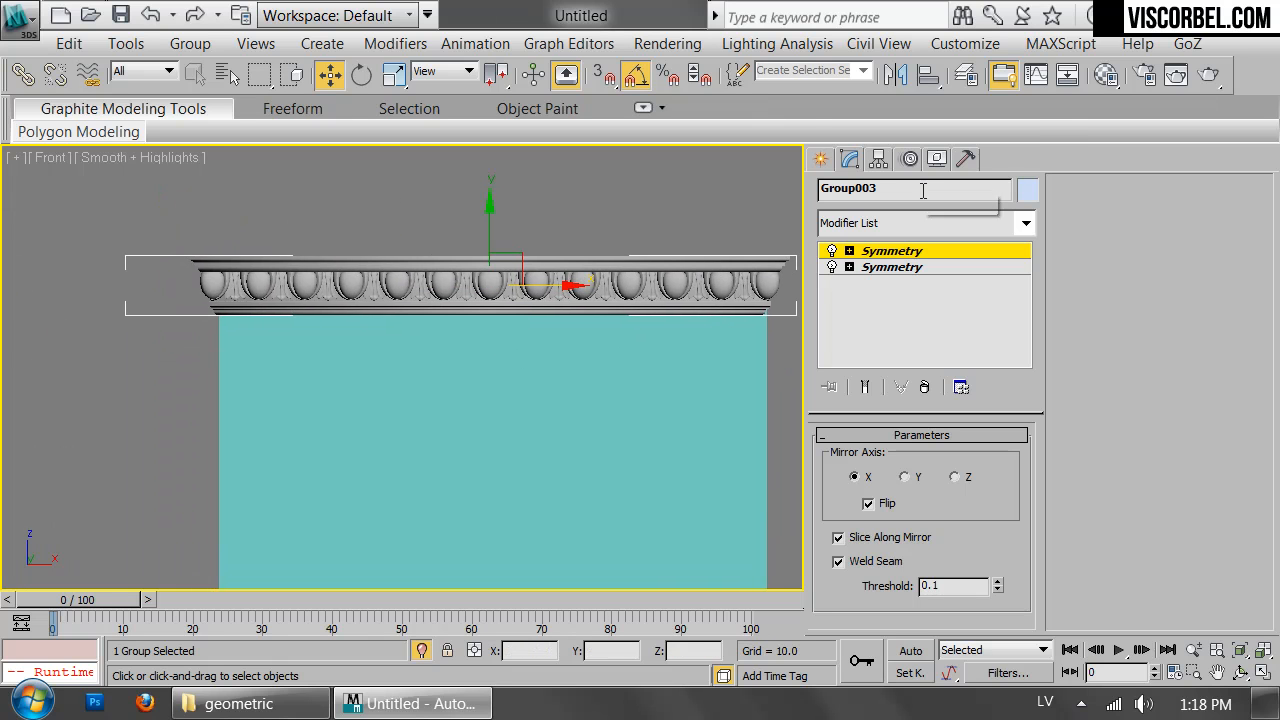
{"action": "left_click", "coordinate": [926, 222]}
{"action": "scroll", "coordinate": [926, 200], "scroll_direction": "down", "scroll_amount": 8}
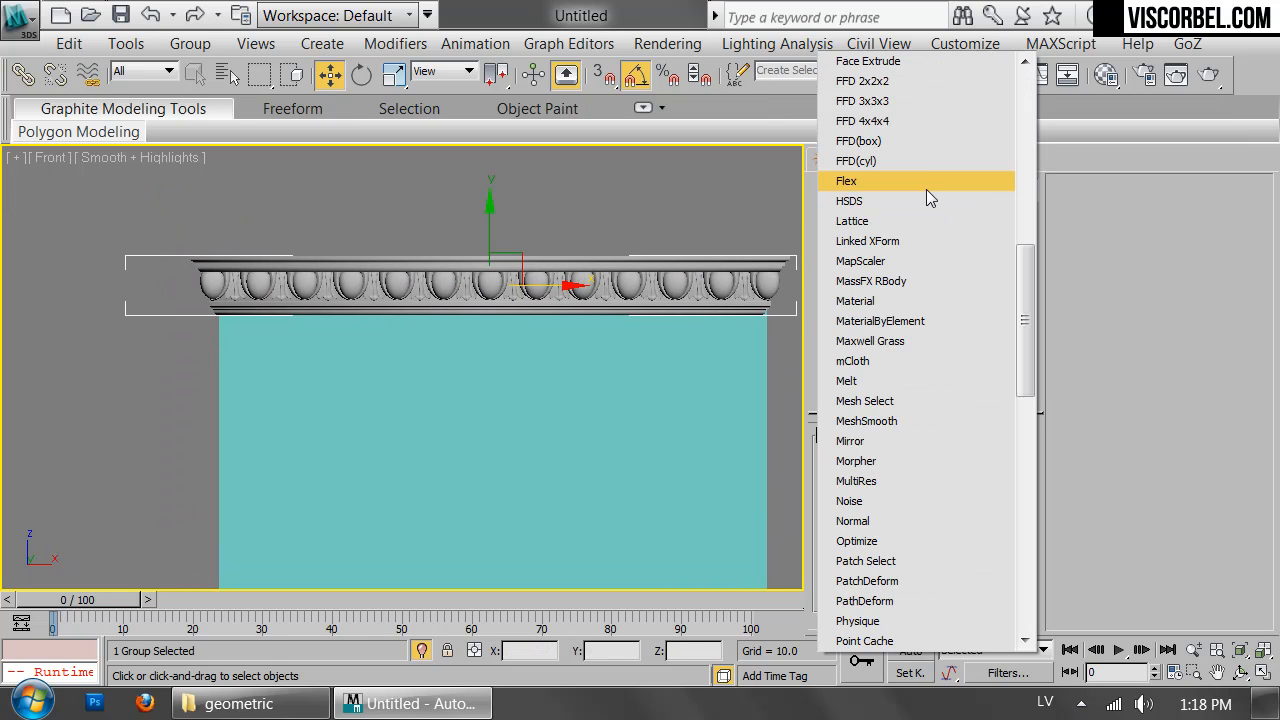
{"action": "left_click", "coordinate": [915, 81]}
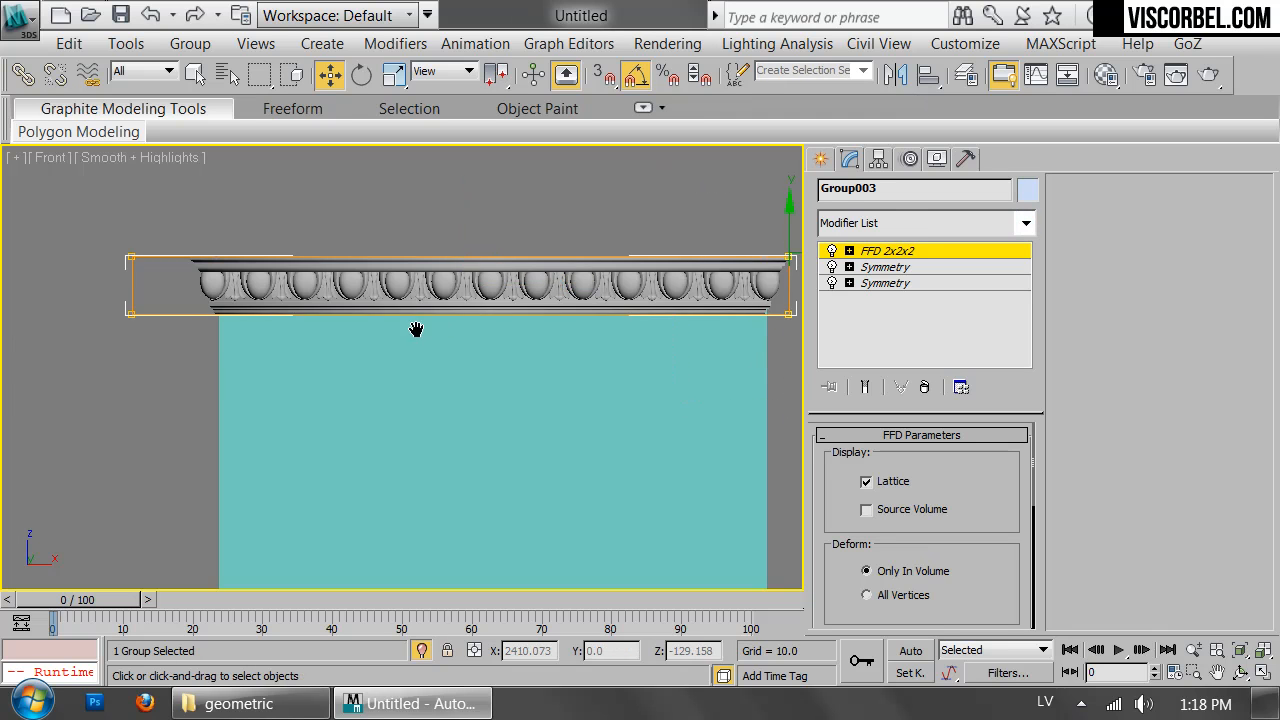
- Move the FFD control points at the moulding's right end slightly outward along X to fit the box's width
{"action": "middle_click_drag", "start_coordinate": [416, 329], "coordinate": [30, 414]}
{"action": "scroll", "coordinate": [323, 337], "scroll_direction": "up", "scroll_amount": 5}
{"action": "left_click_drag", "start_coordinate": [546, 429], "coordinate": [570, 429]}
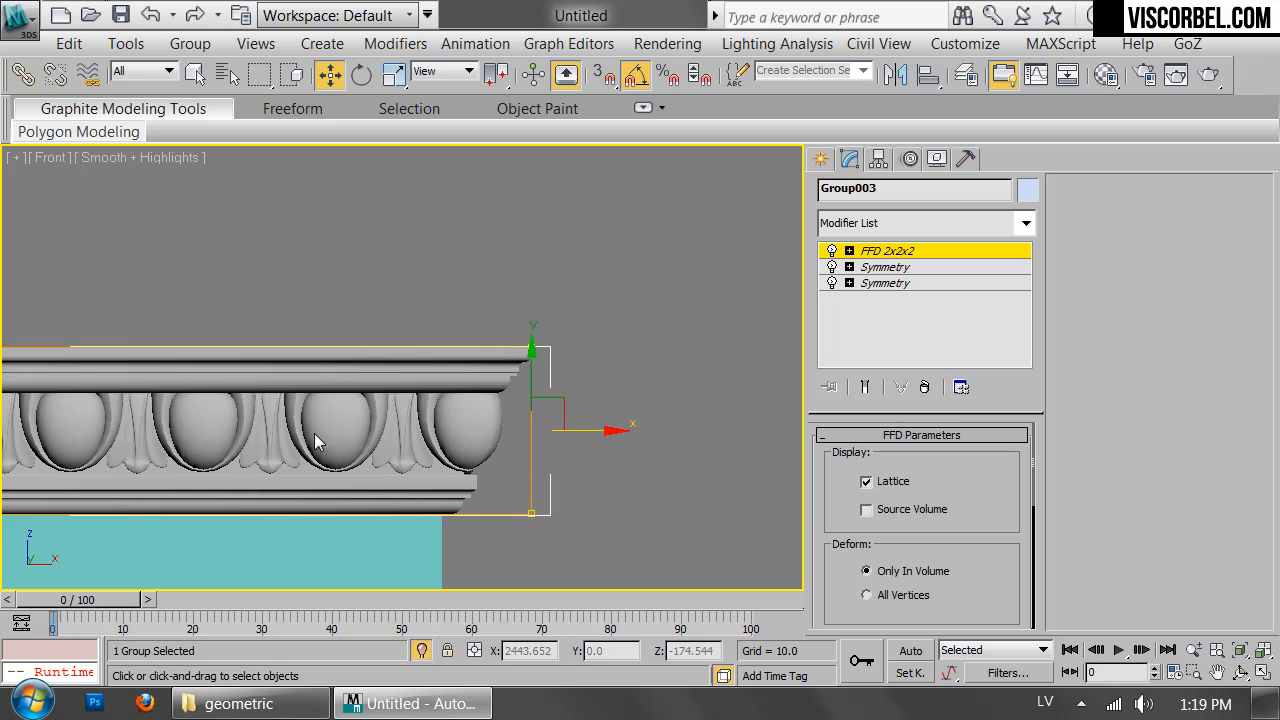
{"action": "scroll", "coordinate": [341, 420], "scroll_direction": "down", "scroll_amount": 3}
{"action": "middle_click_drag", "start_coordinate": [346, 415], "coordinate": [677, 386]}
{"action": "middle_click_drag", "start_coordinate": [253, 383], "coordinate": [474, 403]}
{"action": "scroll", "coordinate": [666, 418], "scroll_direction": "down", "scroll_amount": 2}
{"action": "middle_click_drag", "start_coordinate": [666, 418], "coordinate": [201, 285]}
{"action": "key", "text": "1"}
{"action": "left_click", "coordinate": [612, 319]}
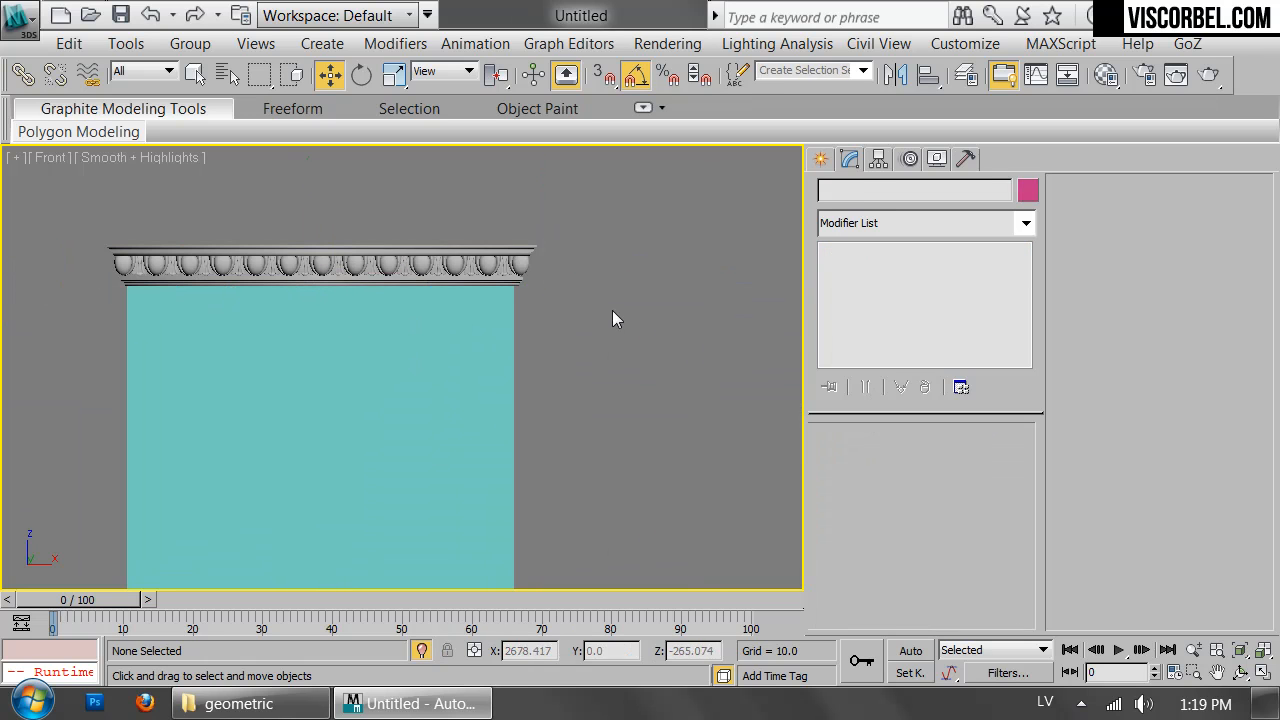
- Add a third Symmetry modifier on the Y axis with Flip enabled to the box moulding
{"action": "left_click", "coordinate": [311, 268]}
{"action": "key", "text": "p"}
{"action": "key", "text": "z"}
{"action": "middle_click_drag", "start_coordinate": [308, 291], "coordinate": [424, 292], "text": "alt"}
{"action": "left_click", "coordinate": [687, 371]}
{"action": "middle_click_drag", "start_coordinate": [687, 371], "coordinate": [662, 385], "text": "alt"}
{"action": "left_click", "coordinate": [509, 378]}
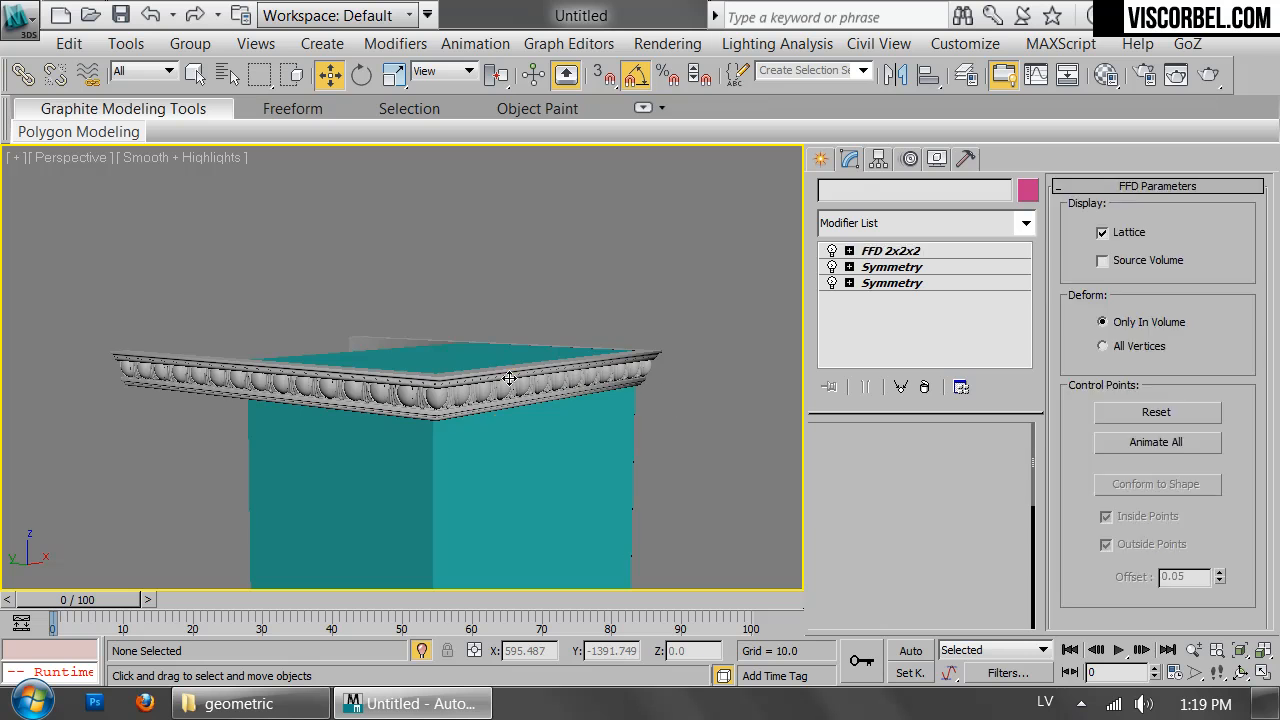
{"action": "key", "text": "t"}
{"action": "key", "text": "z"}
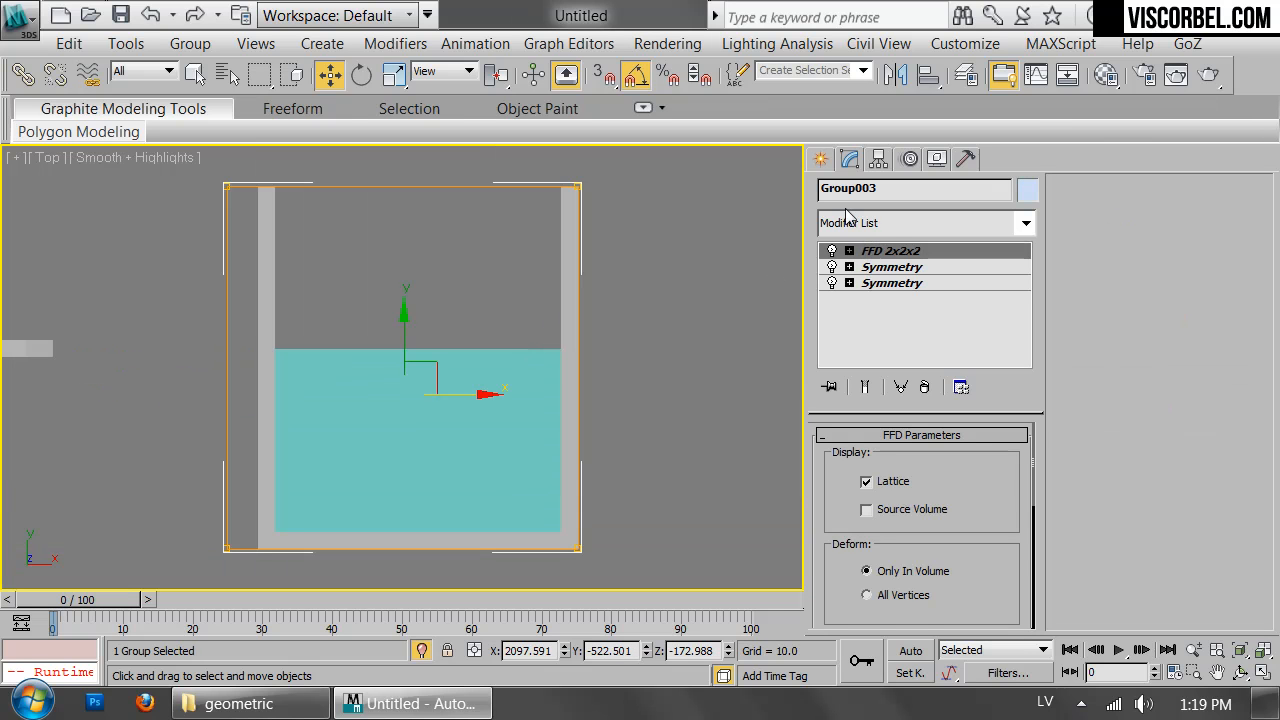
{"action": "left_click", "coordinate": [891, 225]}
{"action": "scroll", "coordinate": [883, 263], "scroll_direction": "down", "scroll_amount": 15}
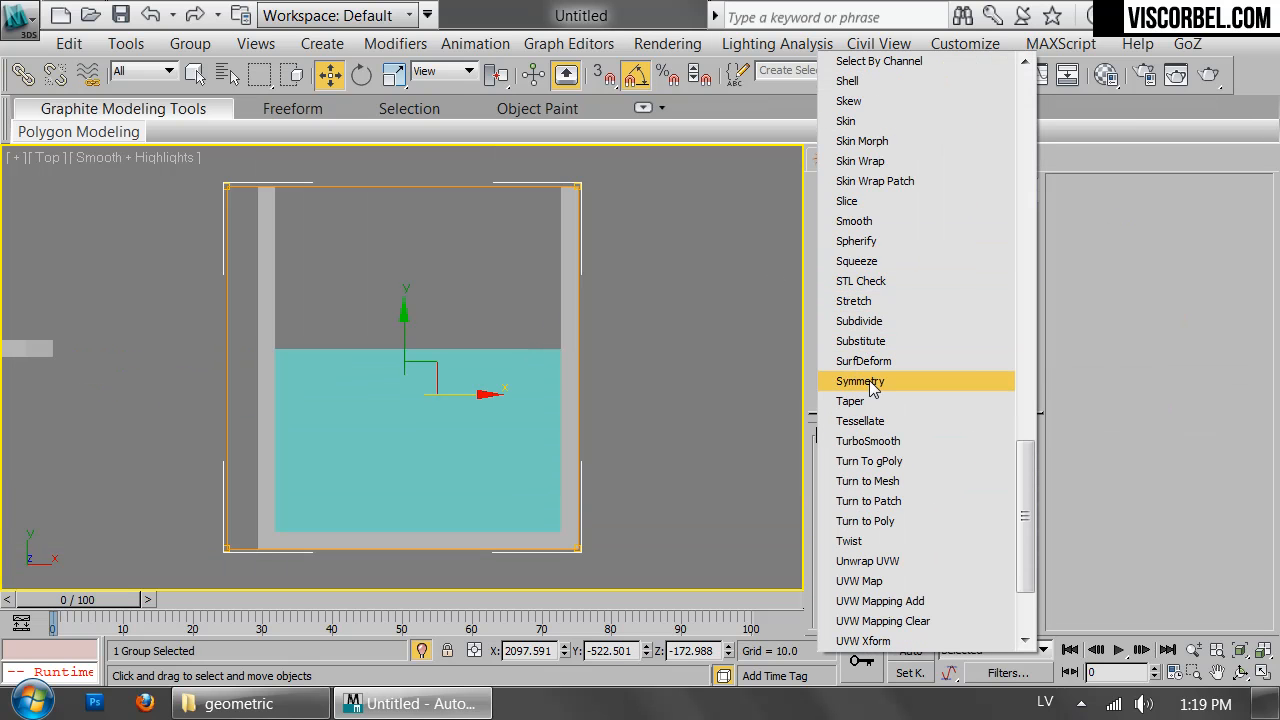
{"action": "left_click", "coordinate": [878, 372]}
{"action": "left_click", "coordinate": [904, 477]}
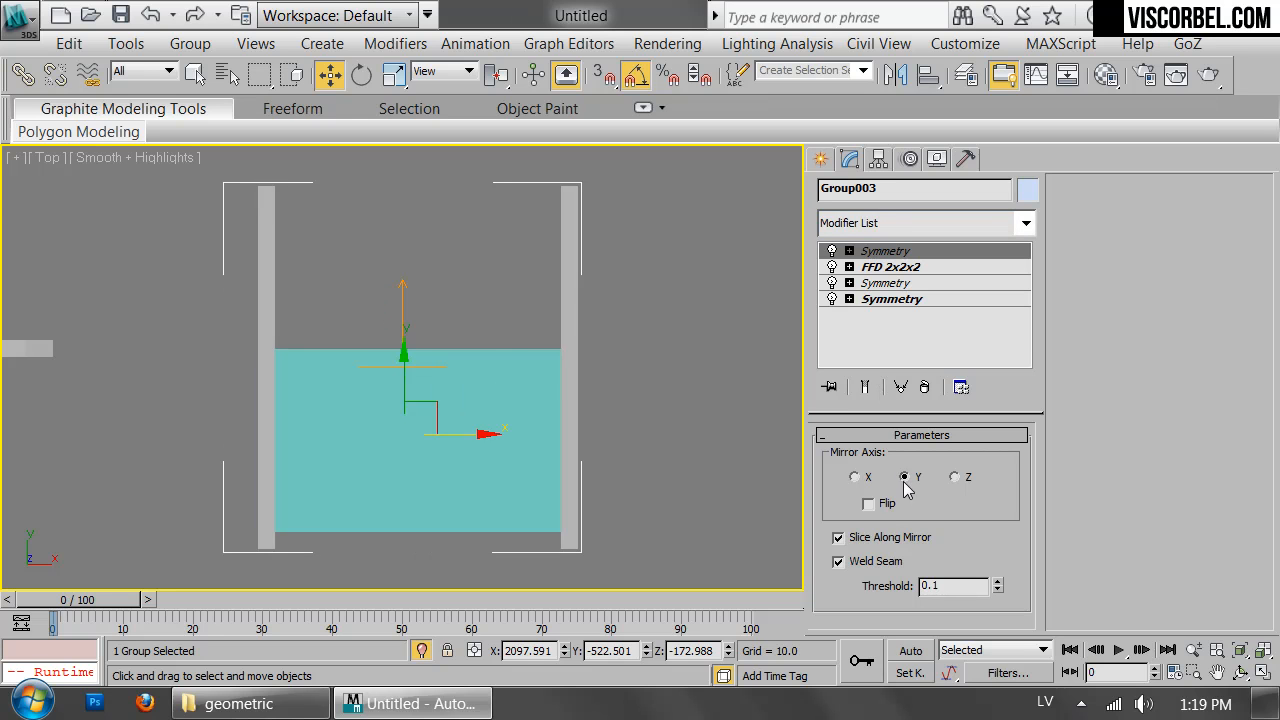
- Move the new mirror about 234 units along negative Y so the moulding roughly matches the box's depth
{"action": "key", "text": "1"}
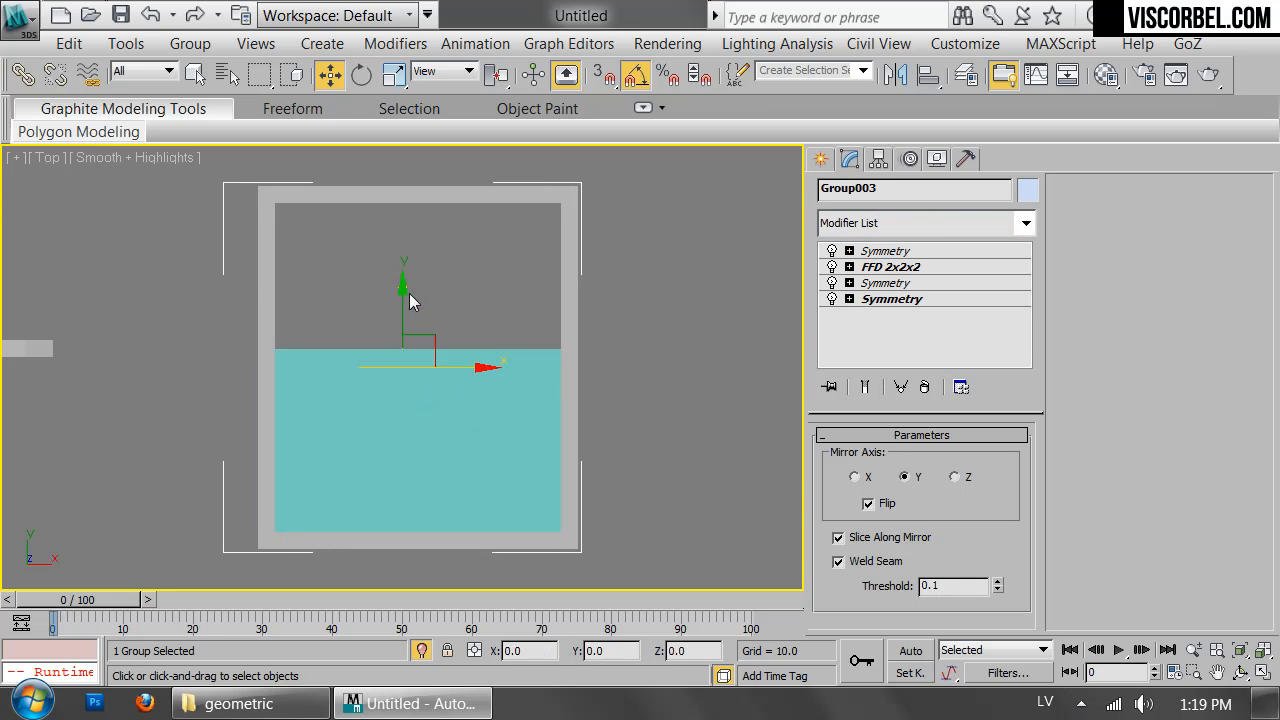
{"action": "left_click_drag", "start_coordinate": [404, 301], "coordinate": [400, 388]}
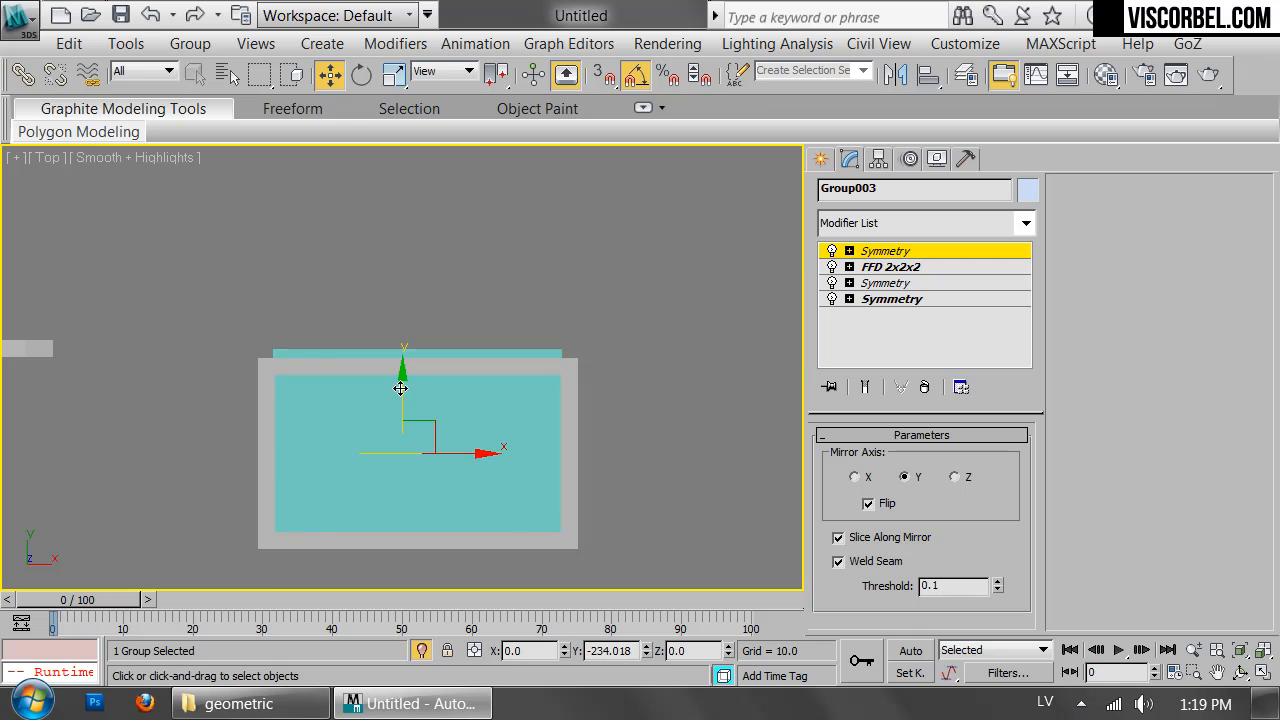
{"action": "key", "text": "l"}
{"action": "key", "text": "z"}
{"action": "scroll", "coordinate": [428, 354], "scroll_direction": "up", "scroll_amount": 3}
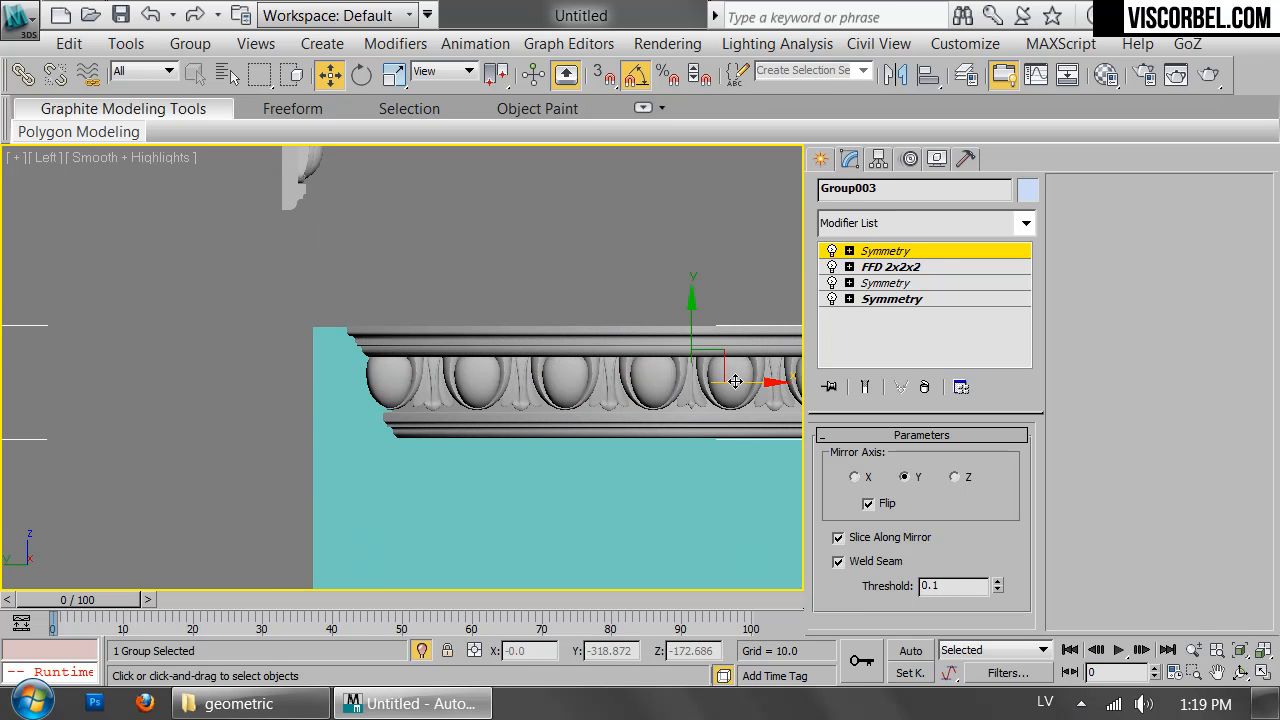
{"action": "left_click_drag", "start_coordinate": [709, 379], "coordinate": [684, 382]}
- Fine-tune the third mirror's position along the side moulding so its halves form a single regular egg at the seam
{"action": "scroll", "coordinate": [691, 403], "scroll_direction": "up", "scroll_amount": 3}
{"action": "middle_click_drag", "start_coordinate": [540, 402], "coordinate": [467, 401]}
{"action": "scroll", "coordinate": [467, 400], "scroll_direction": "up", "scroll_amount": 2}
{"action": "key", "text": "F4"}
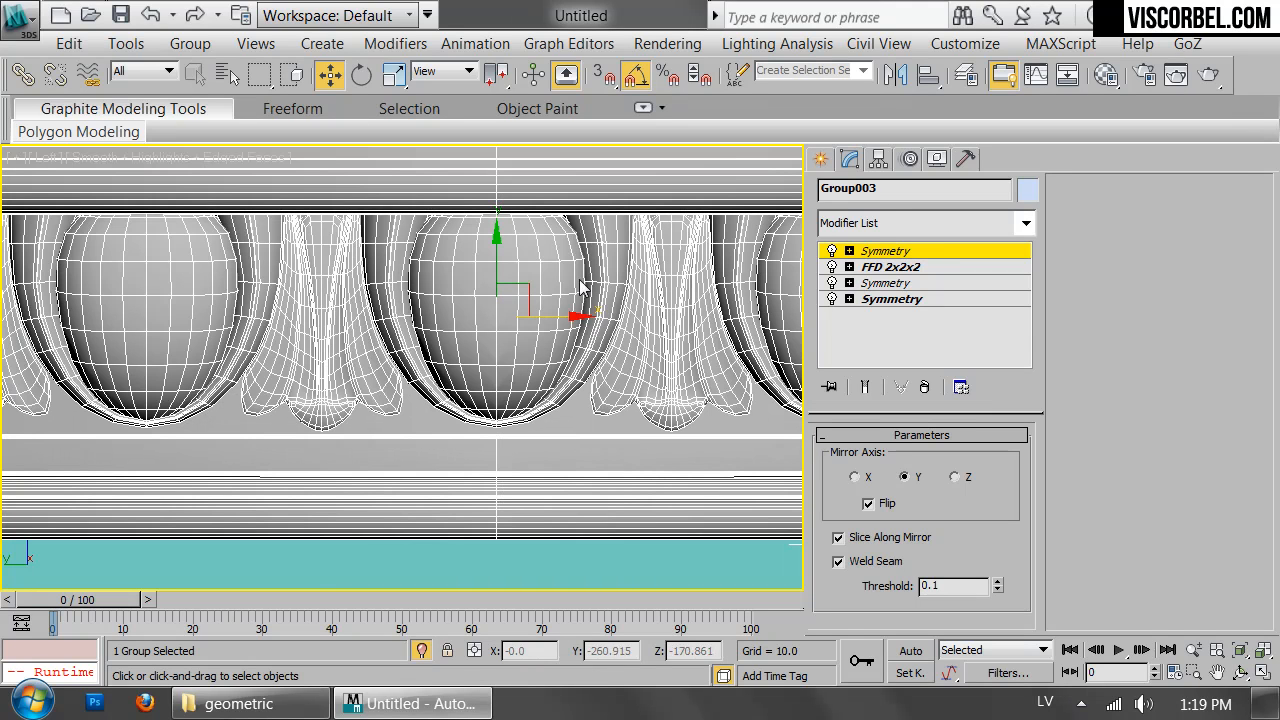
{"action": "left_click_drag", "start_coordinate": [563, 311], "coordinate": [570, 301]}
{"action": "key", "text": "F4"}
{"action": "scroll", "coordinate": [434, 380], "scroll_direction": "down", "scroll_amount": 4}
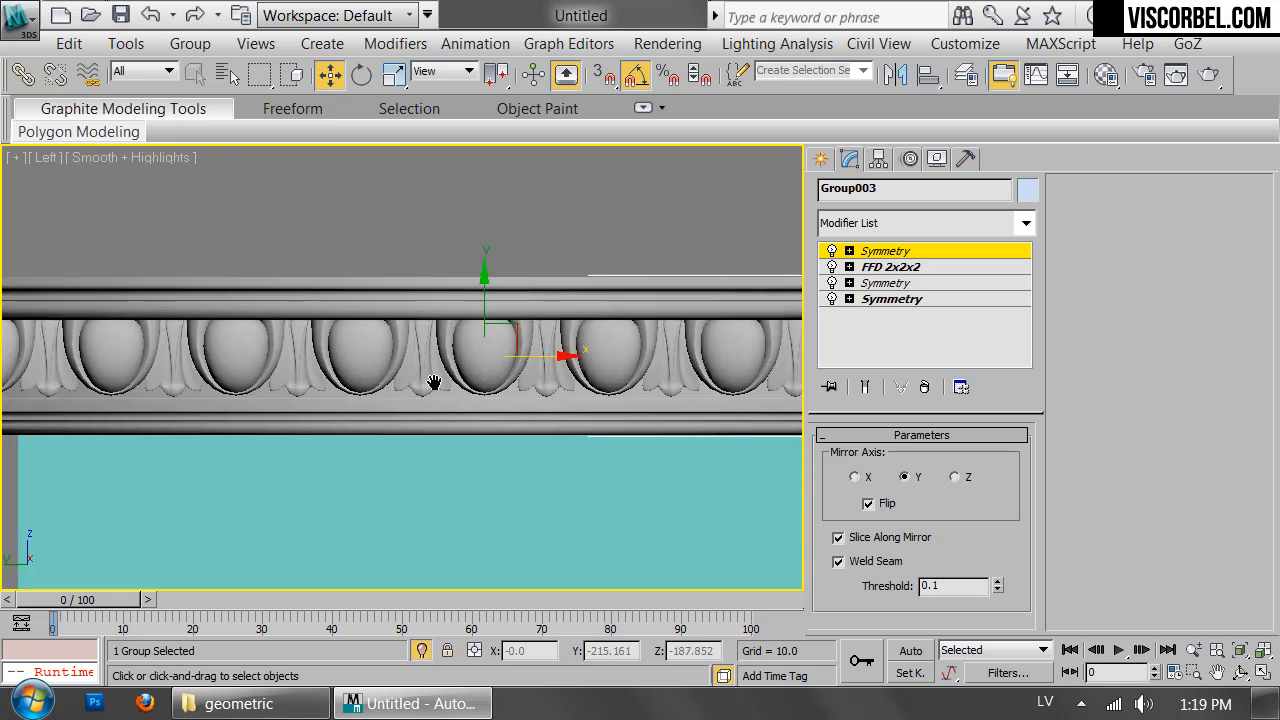
- Set the third Symmetry's weld threshold to 0.01 and nudge its mirror slightly with a screen X offset in Move Transform Type-In
{"action": "scroll", "coordinate": [484, 378], "scroll_direction": "up", "scroll_amount": 5}
{"action": "middle_click_drag", "start_coordinate": [485, 376], "coordinate": [245, 397]}
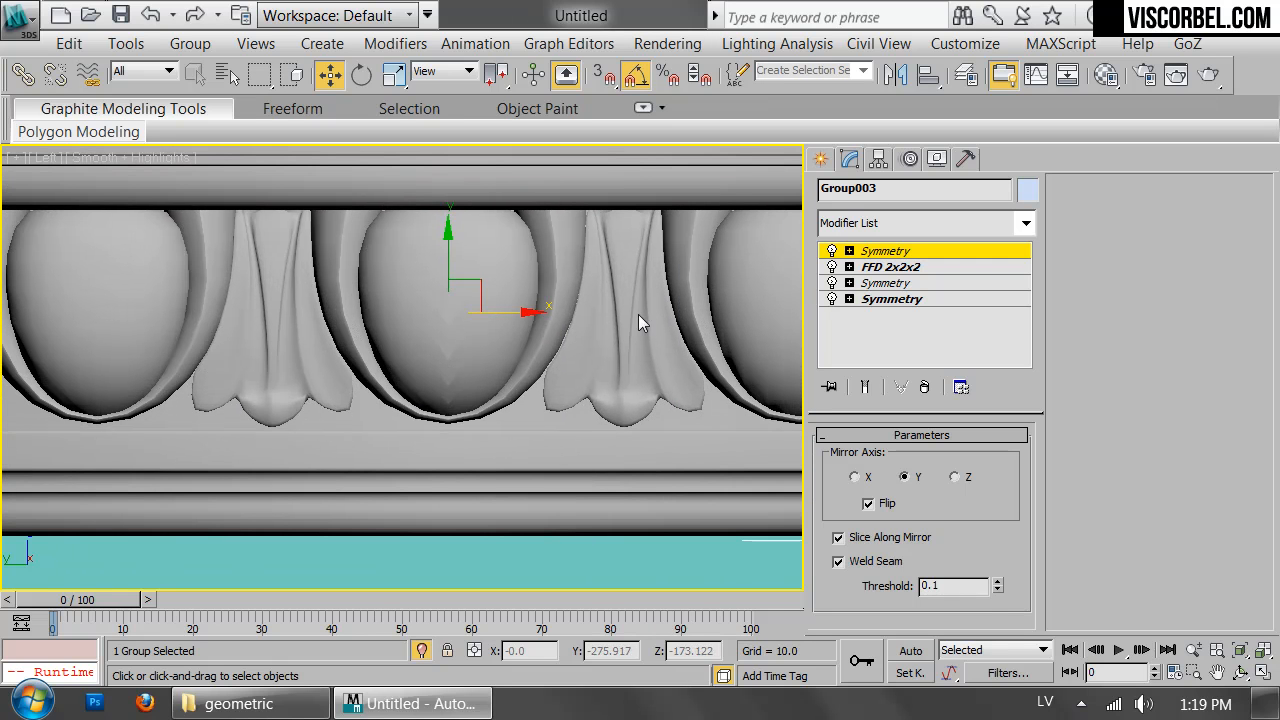
{"action": "left_click", "coordinate": [997, 590]}
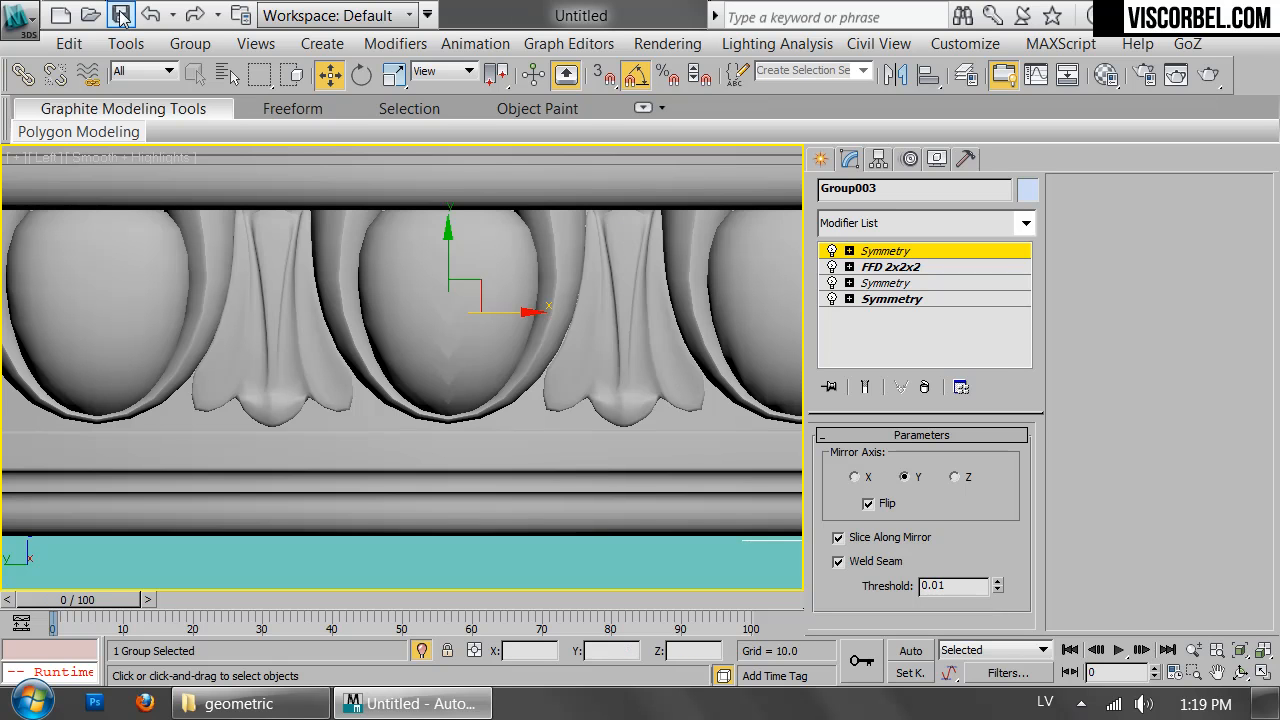
{"action": "right_click", "coordinate": [329, 77]}
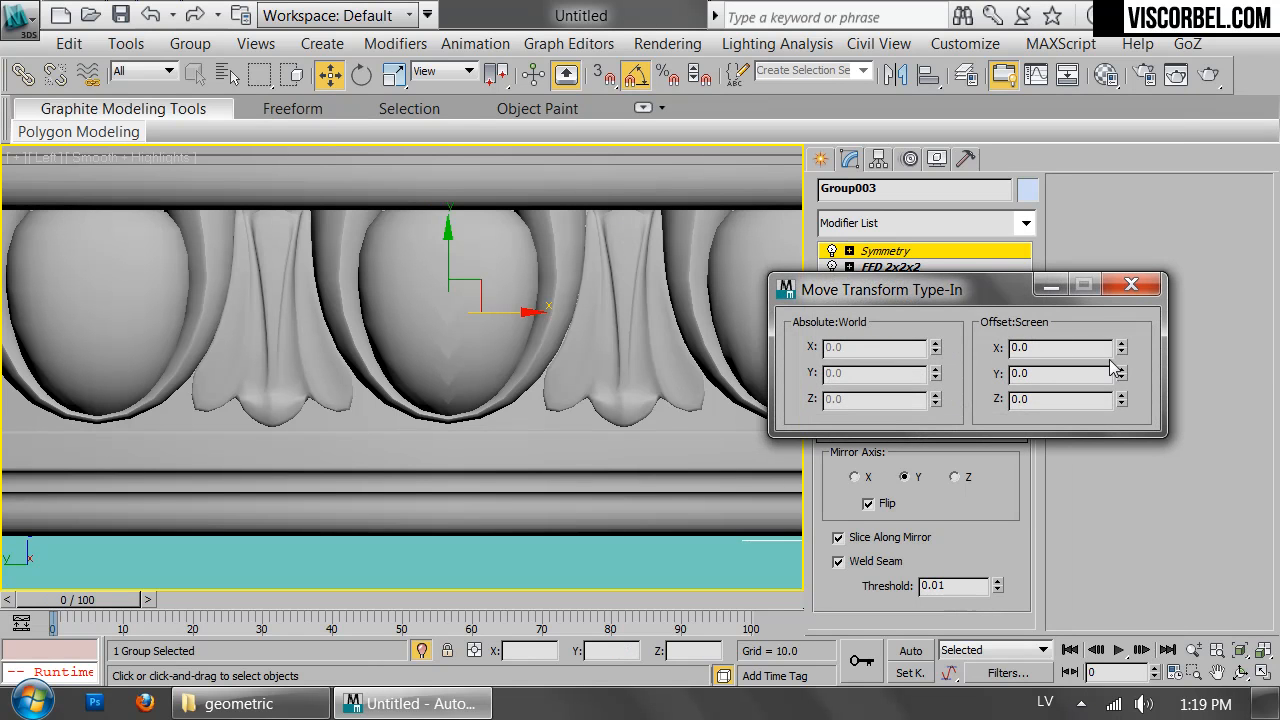
{"action": "left_click_drag", "start_coordinate": [1122, 356], "coordinate": [1121, 352]}
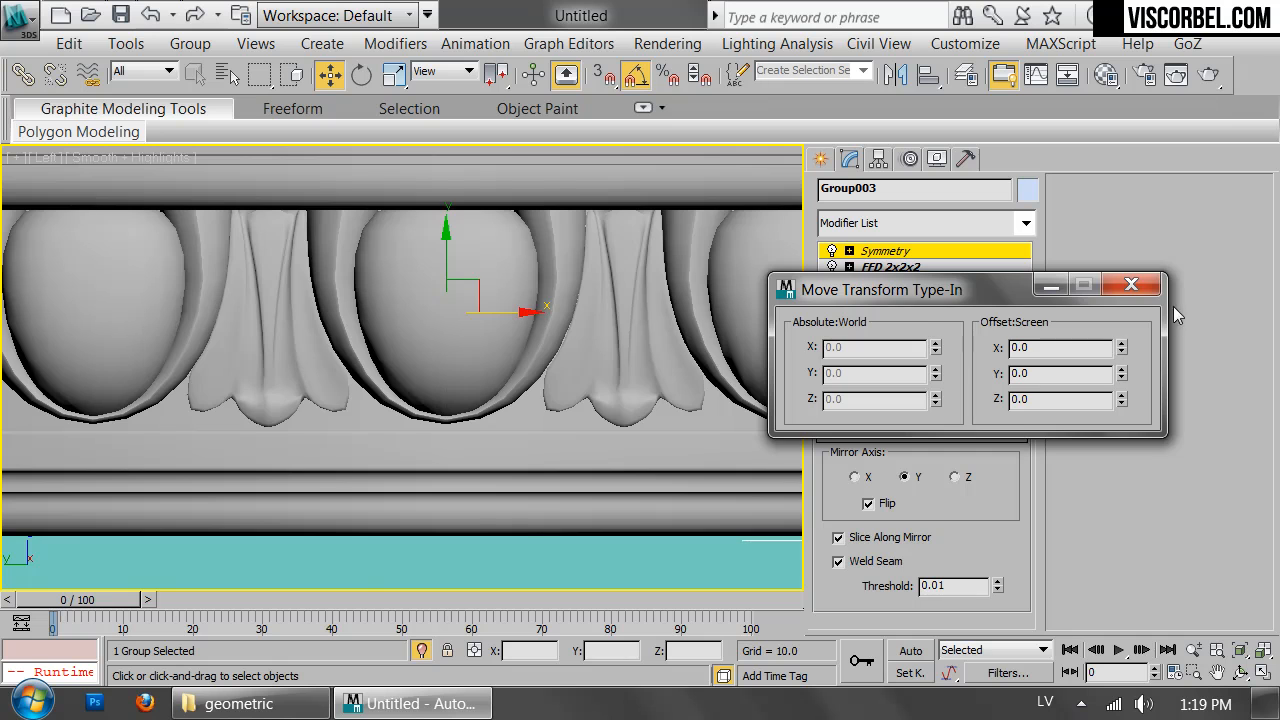
{"action": "left_click", "coordinate": [1131, 285]}
- Add another FFD 2x2x2 on top of the stack and move its back-end control points slightly inward toward the box
{"action": "scroll", "coordinate": [509, 236], "scroll_direction": "down", "scroll_amount": 5}
{"action": "key", "text": "1"}
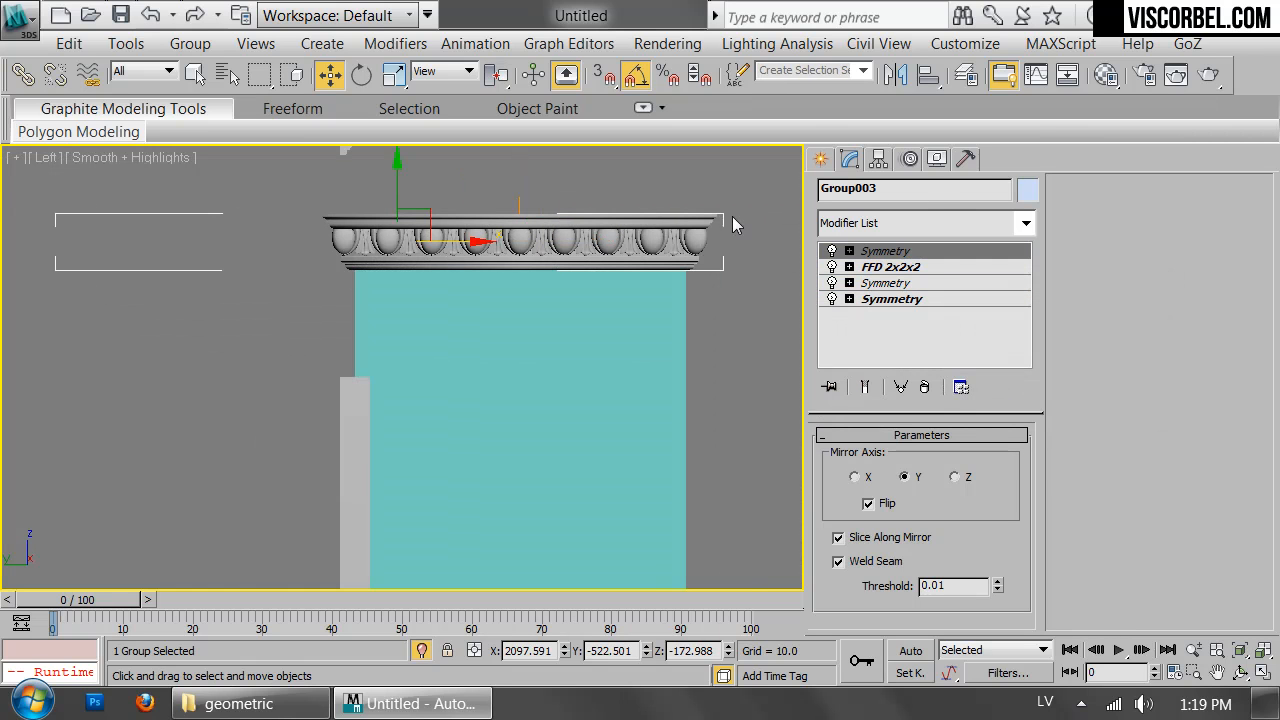
{"action": "left_click", "coordinate": [940, 225]}
{"action": "scroll", "coordinate": [890, 177], "scroll_direction": "down", "scroll_amount": 10}
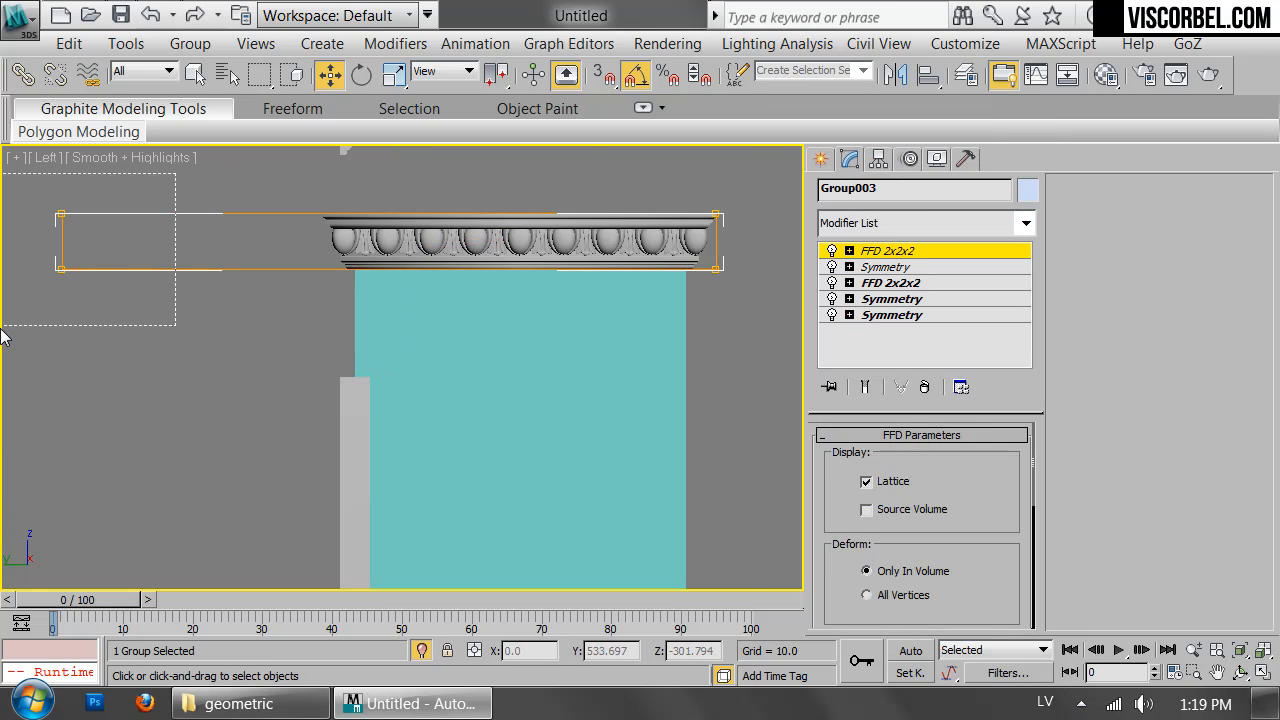
{"action": "left_click_drag", "start_coordinate": [1, 329], "coordinate": [1, 329]}
{"action": "middle_click_drag", "start_coordinate": [222, 255], "coordinate": [469, 437]}
{"action": "scroll", "coordinate": [469, 437], "scroll_direction": "up", "scroll_amount": 3}
{"action": "left_click_drag", "start_coordinate": [181, 402], "coordinate": [193, 398]}
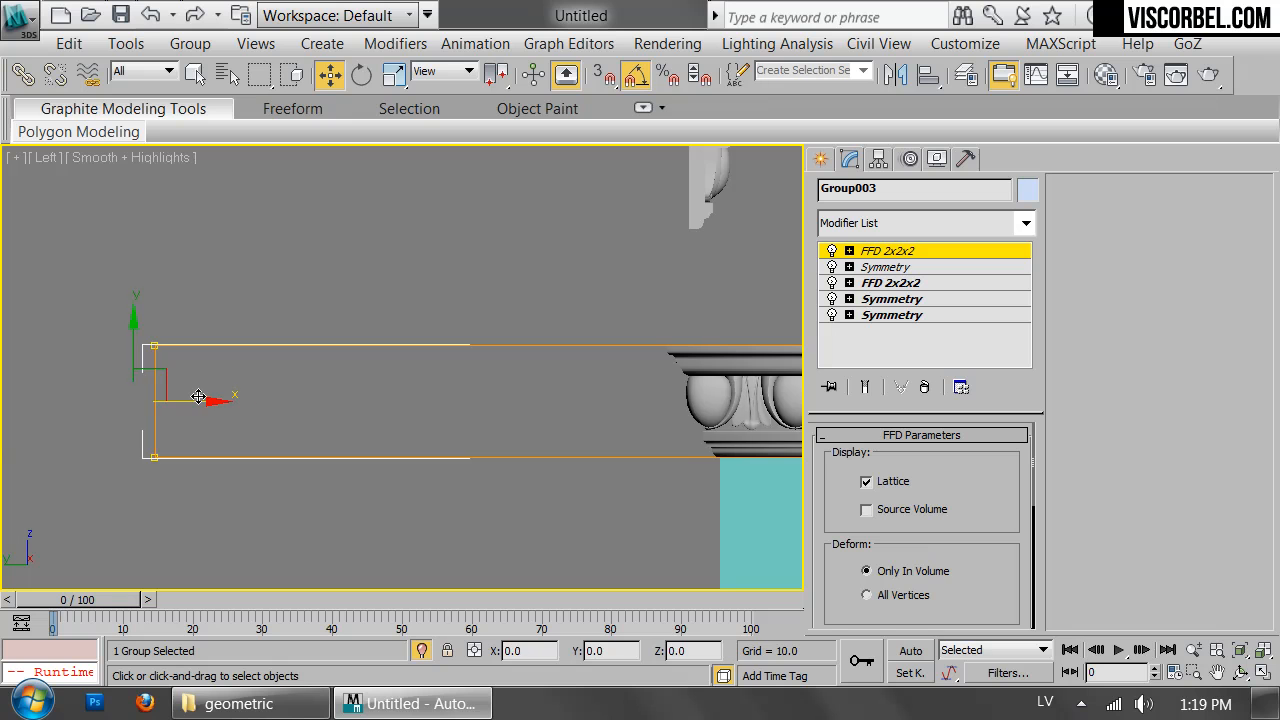
- Move the FFD control points at the moulding's front end inward by about 3.4 units to fit the box's depth
{"action": "key", "text": "1"}
{"action": "scroll", "coordinate": [635, 458], "scroll_direction": "down", "scroll_amount": 4}
{"action": "middle_click_drag", "start_coordinate": [635, 458], "coordinate": [222, 306]}
{"action": "scroll", "coordinate": [351, 305], "scroll_direction": "up", "scroll_amount": 3}
{"action": "middle_click_drag", "start_coordinate": [351, 308], "coordinate": [347, 394]}
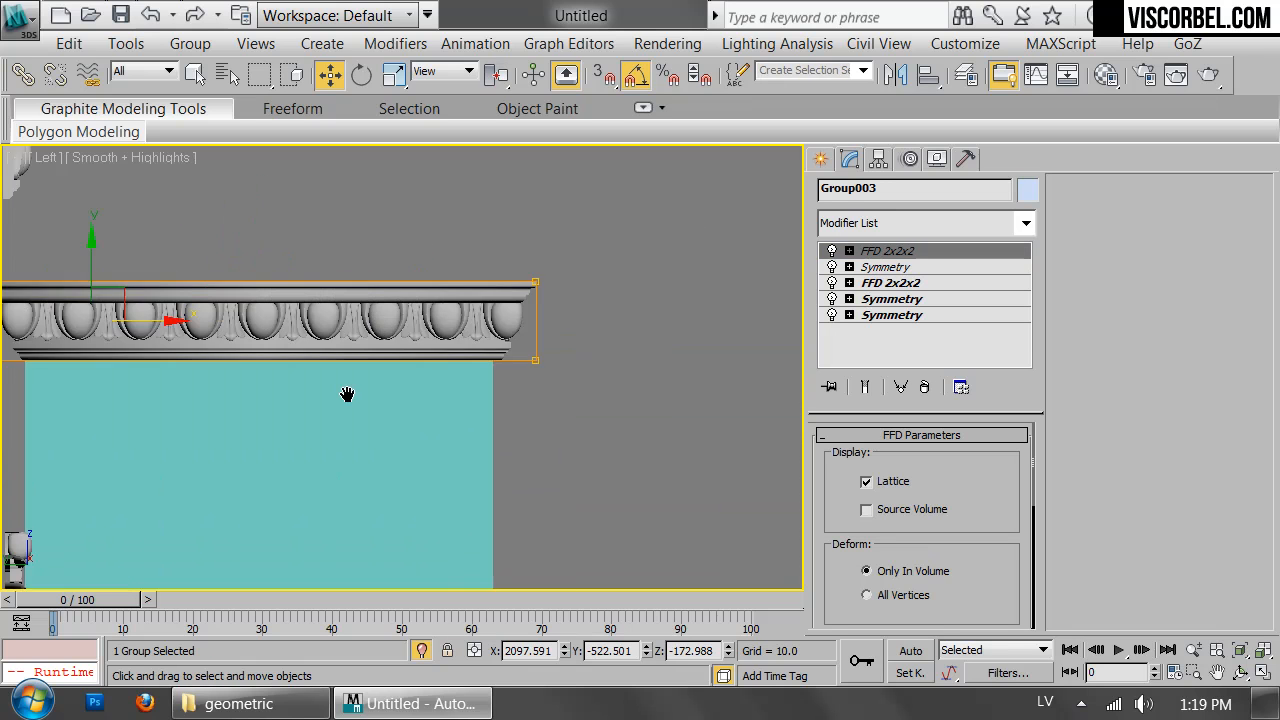
{"action": "scroll", "coordinate": [347, 394], "scroll_direction": "up", "scroll_amount": 3}
{"action": "key", "text": "1"}
{"action": "left_click_drag", "start_coordinate": [761, 289], "coordinate": [762, 286]}
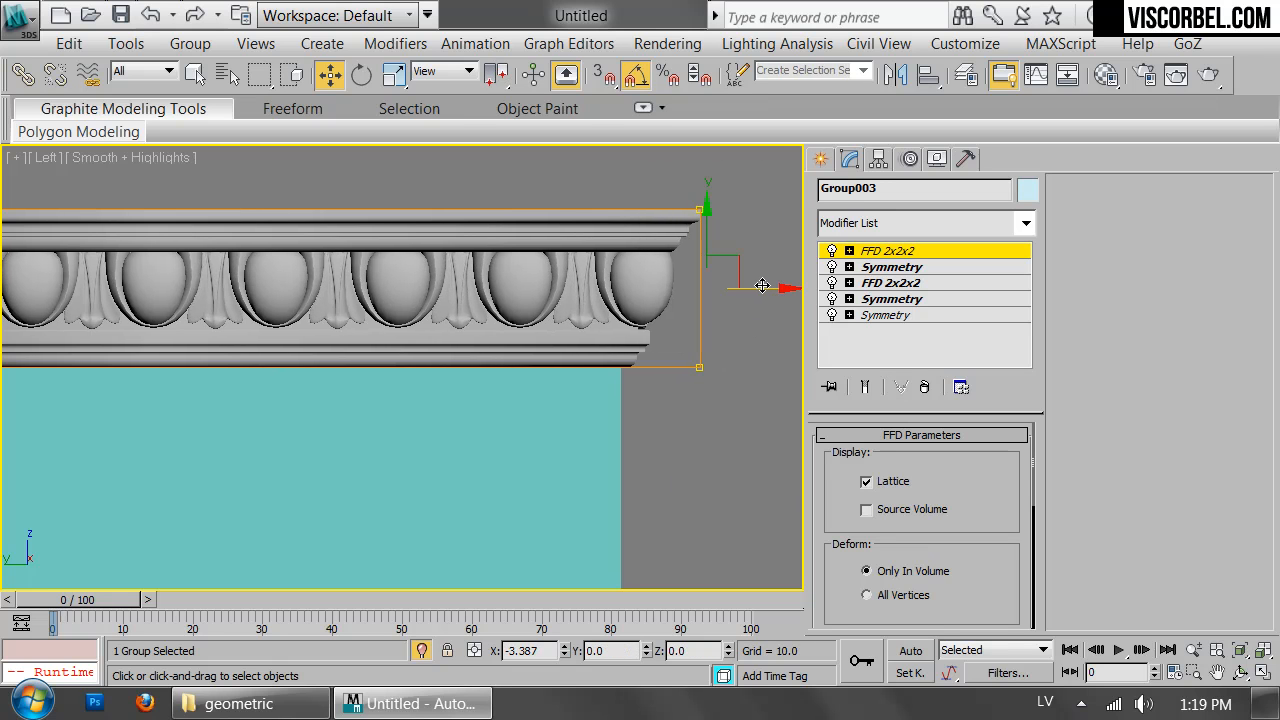
- Convert the finished cornice group to Editable Mesh and deselect it
{"action": "key", "text": "1"}
{"action": "key", "text": "p"}
{"action": "middle_click_drag", "start_coordinate": [635, 316], "coordinate": [534, 384], "text": "alt"}
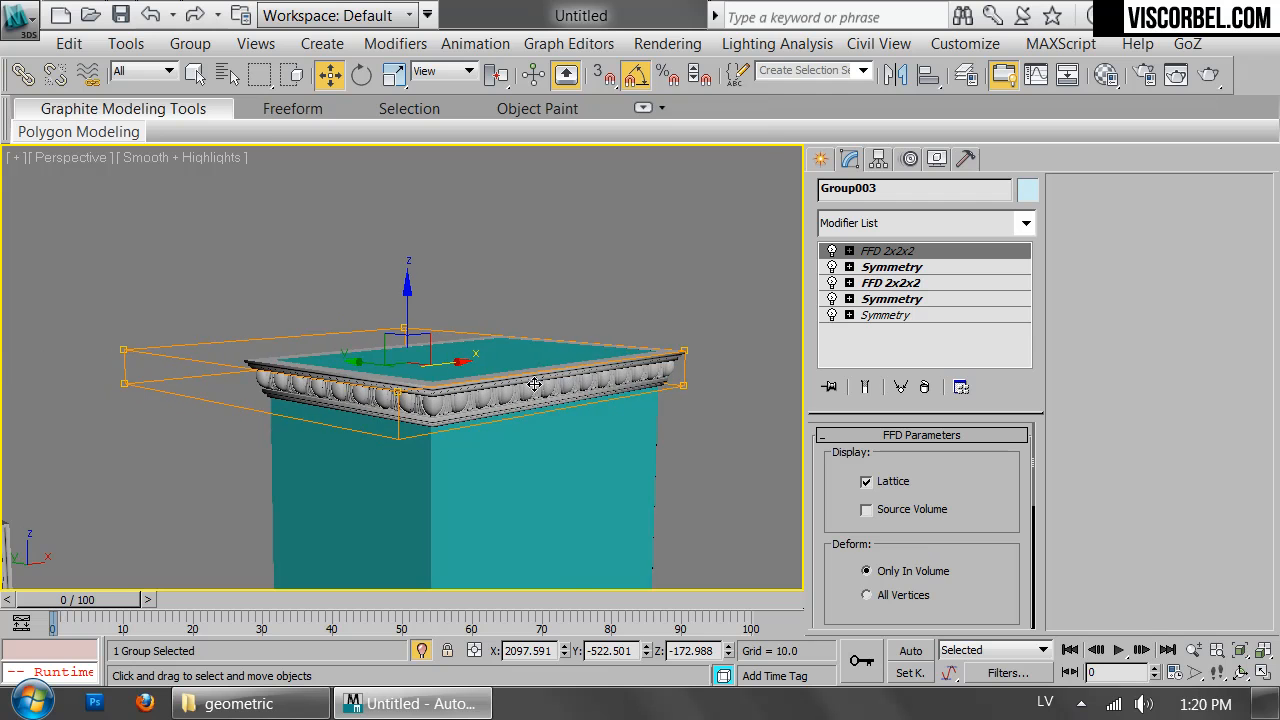
{"action": "right_click", "coordinate": [535, 385]}
{"action": "mouse_move", "coordinate": [700, 552]}
{"action": "left_click", "coordinate": [800, 556]}
{"action": "left_click", "coordinate": [718, 471]}
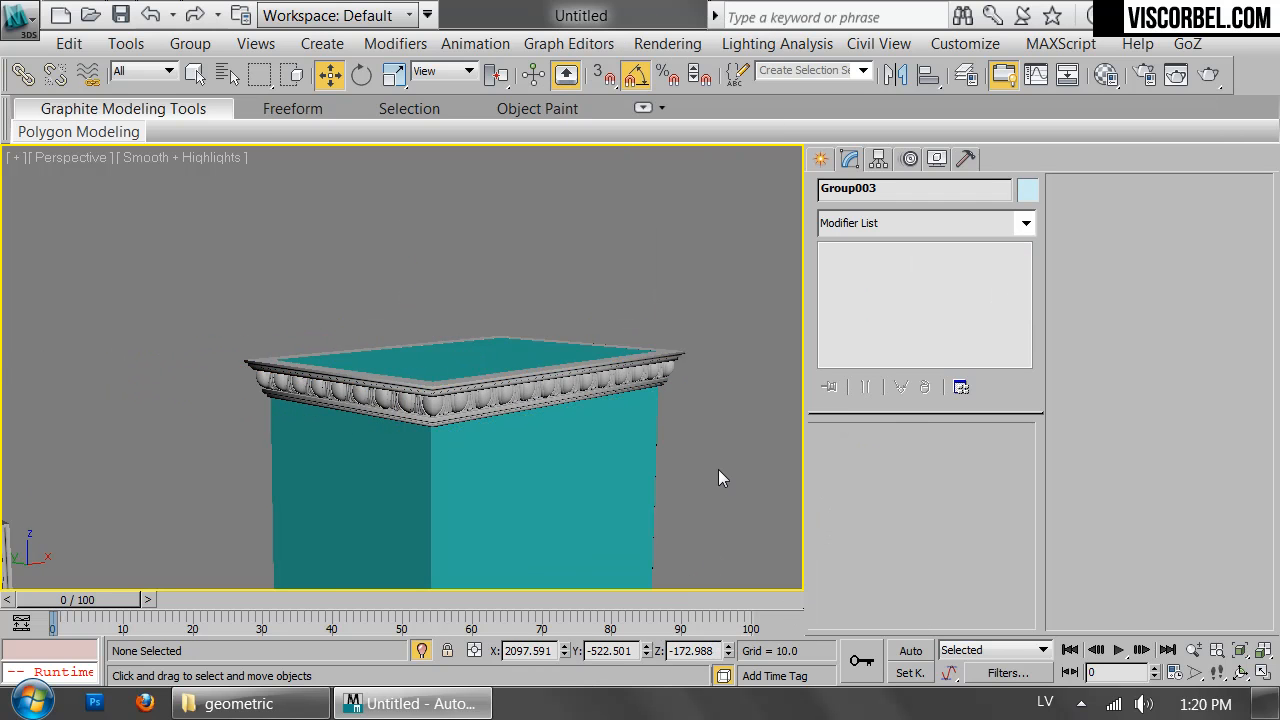
- Ungroup the cornice and select only its profile trim mesh
{"action": "scroll", "coordinate": [718, 469], "scroll_direction": "down", "scroll_amount": 3}
{"action": "middle_click_drag", "start_coordinate": [691, 400], "coordinate": [493, 506], "text": "alt"}
{"action": "scroll", "coordinate": [471, 304], "scroll_direction": "up", "scroll_amount": 4}
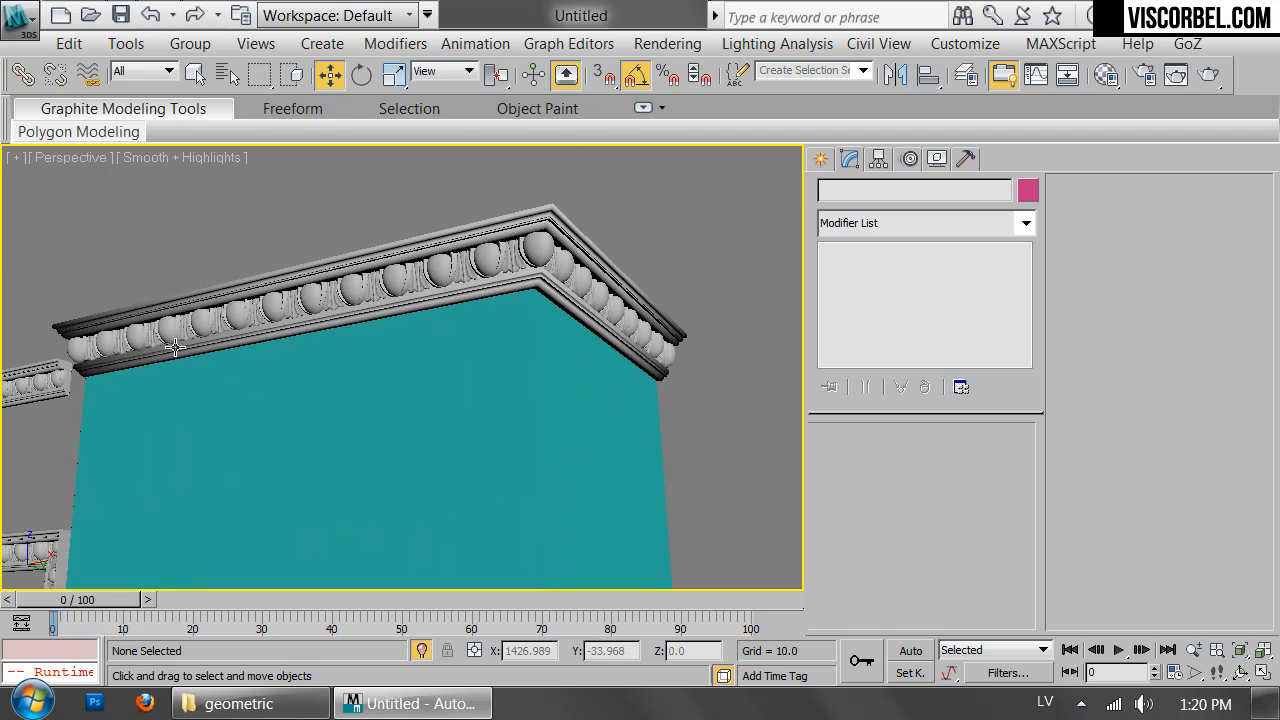
{"action": "left_click", "coordinate": [475, 235]}
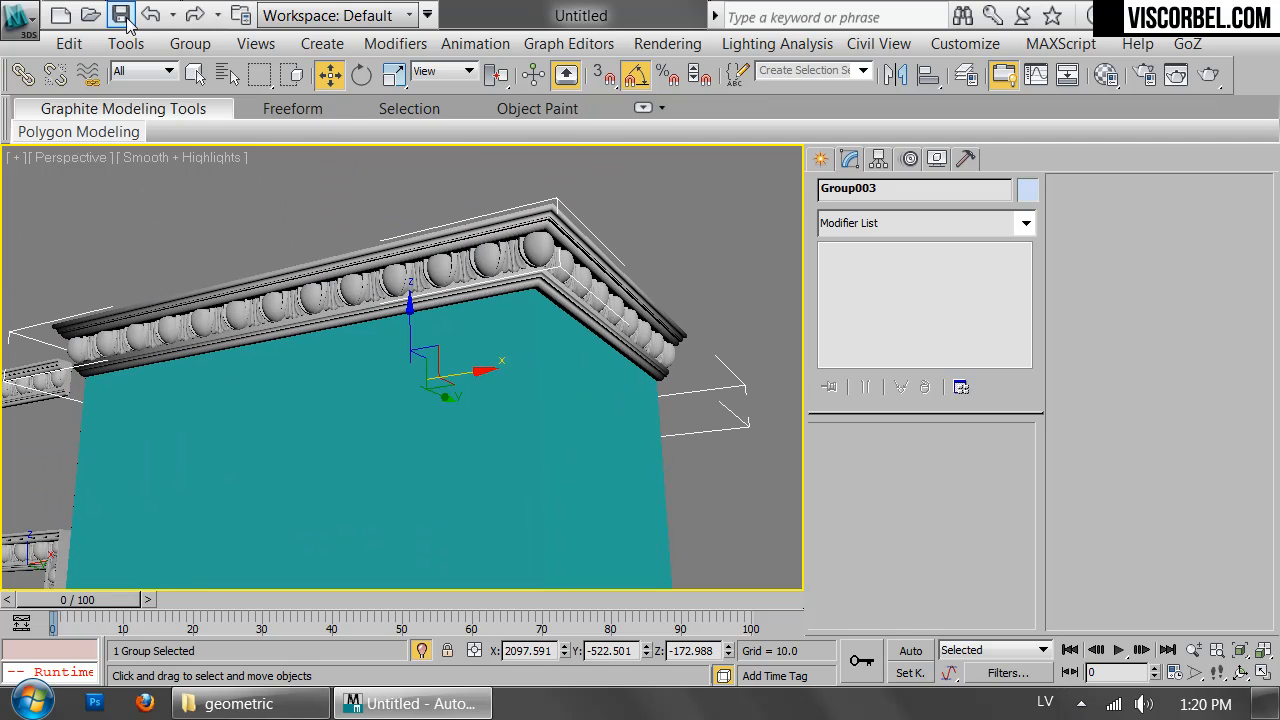
{"action": "left_click", "coordinate": [172, 43]}
{"action": "left_click", "coordinate": [205, 130]}
{"action": "left_click", "coordinate": [528, 217]}
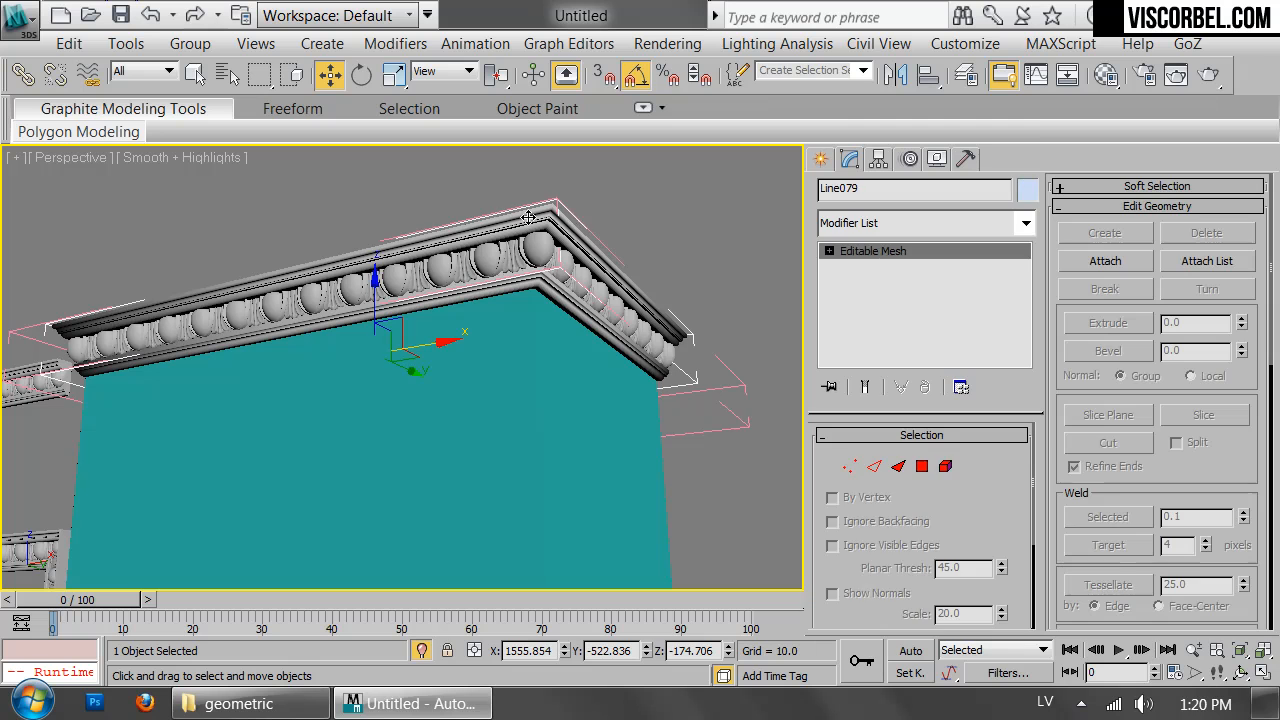
- Add a Smooth modifier with Auto Smooth enabled to the trim mesh and inspect its mitred corner
{"action": "left_click", "coordinate": [883, 228]}
{"action": "scroll", "coordinate": [915, 286], "scroll_direction": "down", "scroll_amount": 5}
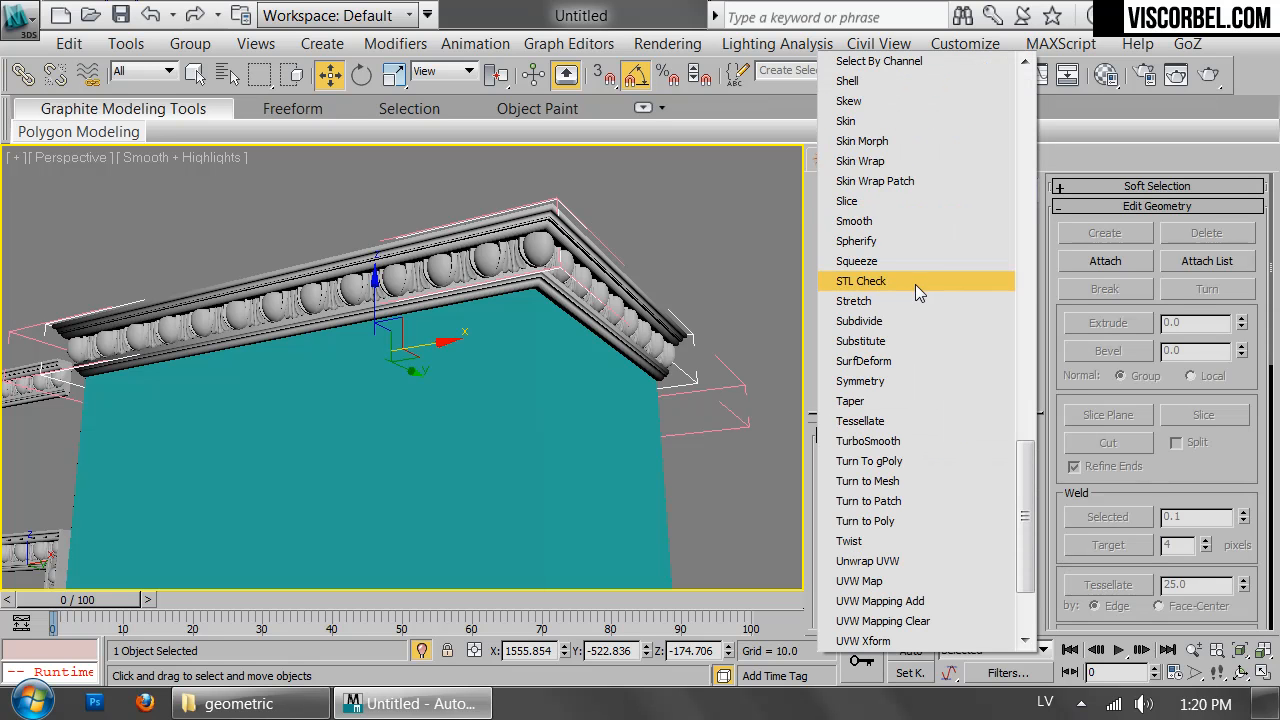
{"action": "left_click", "coordinate": [893, 218]}
{"action": "mouse_move", "coordinate": [538, 187]}
{"action": "middle_mouse_down", "text": "alt"}
{"action": "mouse_move", "coordinate": [538, 226]}
{"action": "mouse_move", "coordinate": [518, 194]}
{"action": "middle_mouse_up", "text": "alt"}
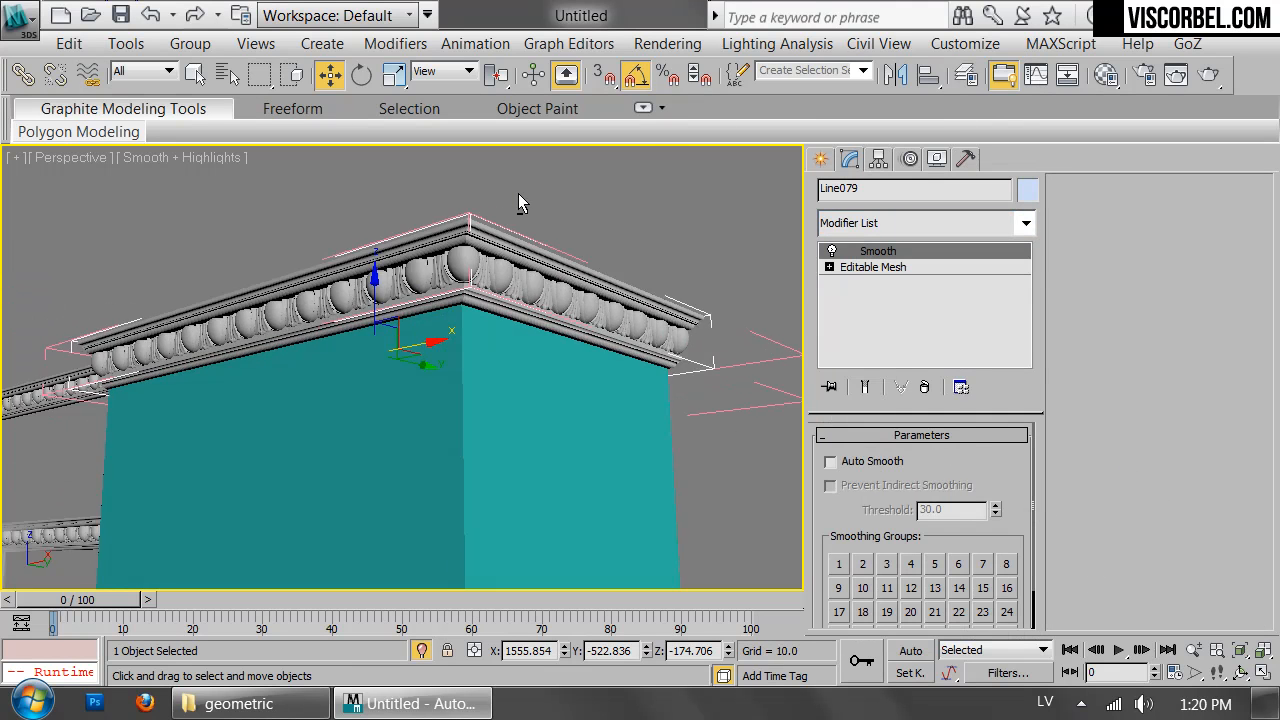
{"action": "scroll", "coordinate": [518, 194], "scroll_direction": "up", "scroll_amount": 3}
{"action": "left_click", "coordinate": [881, 464]}
{"action": "scroll", "coordinate": [543, 303], "scroll_direction": "down", "scroll_amount": 1}
{"action": "middle_click_drag", "start_coordinate": [543, 303], "coordinate": [576, 251], "text": "alt"}
{"action": "scroll", "coordinate": [561, 311], "scroll_direction": "down", "scroll_amount": 5}
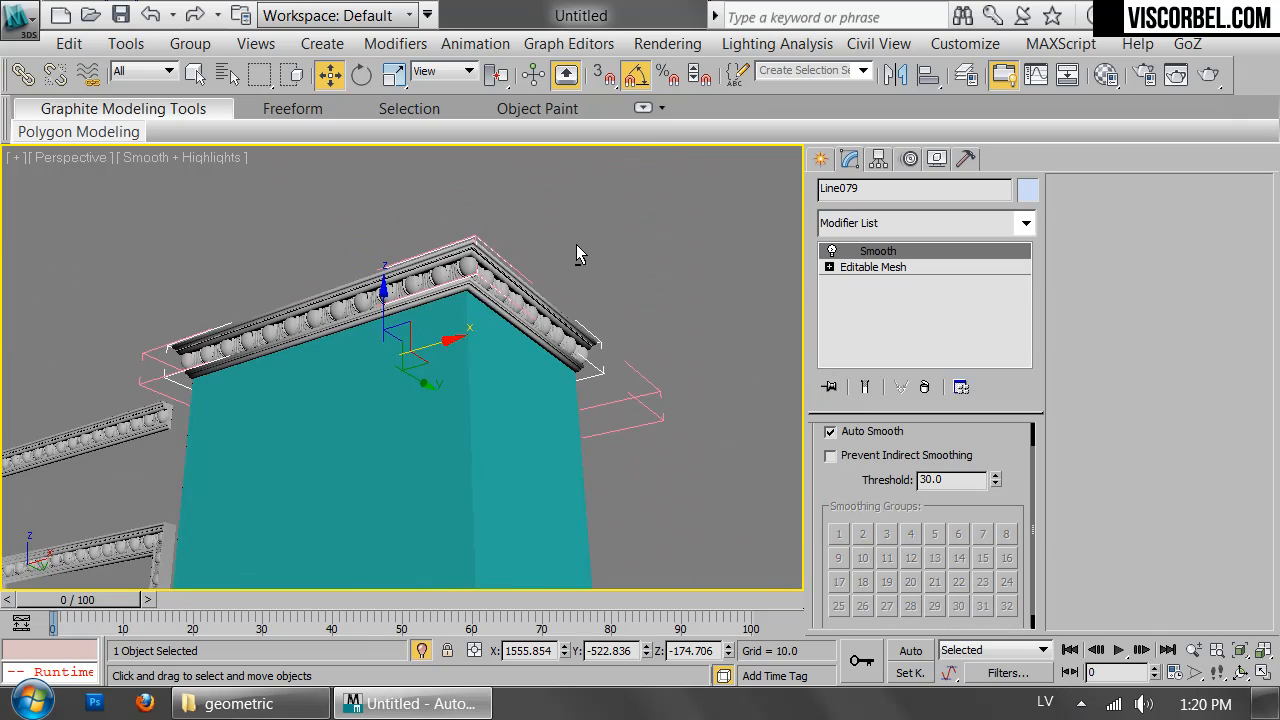
{"action": "scroll", "coordinate": [467, 413], "scroll_direction": "up", "scroll_amount": 5}
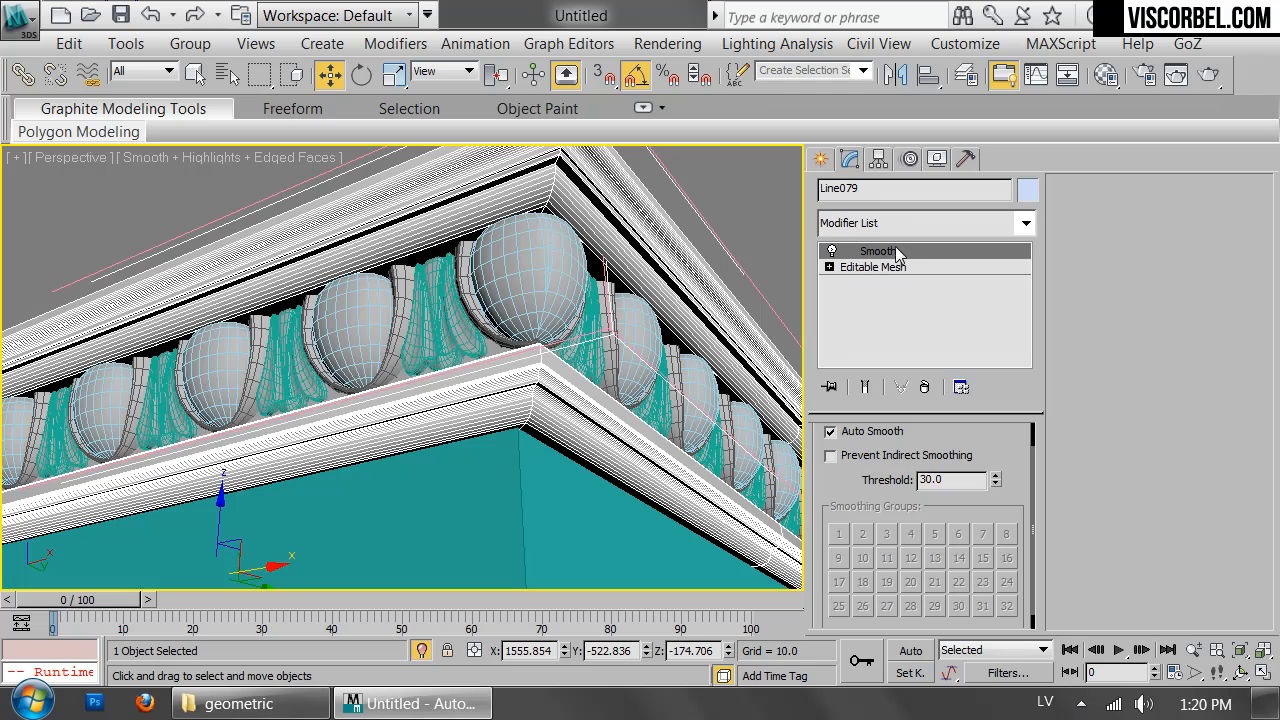
- Convert the smoothed trim mesh to an Editable Poly
{"action": "left_click", "coordinate": [872, 267]}
{"action": "key", "text": "2"}
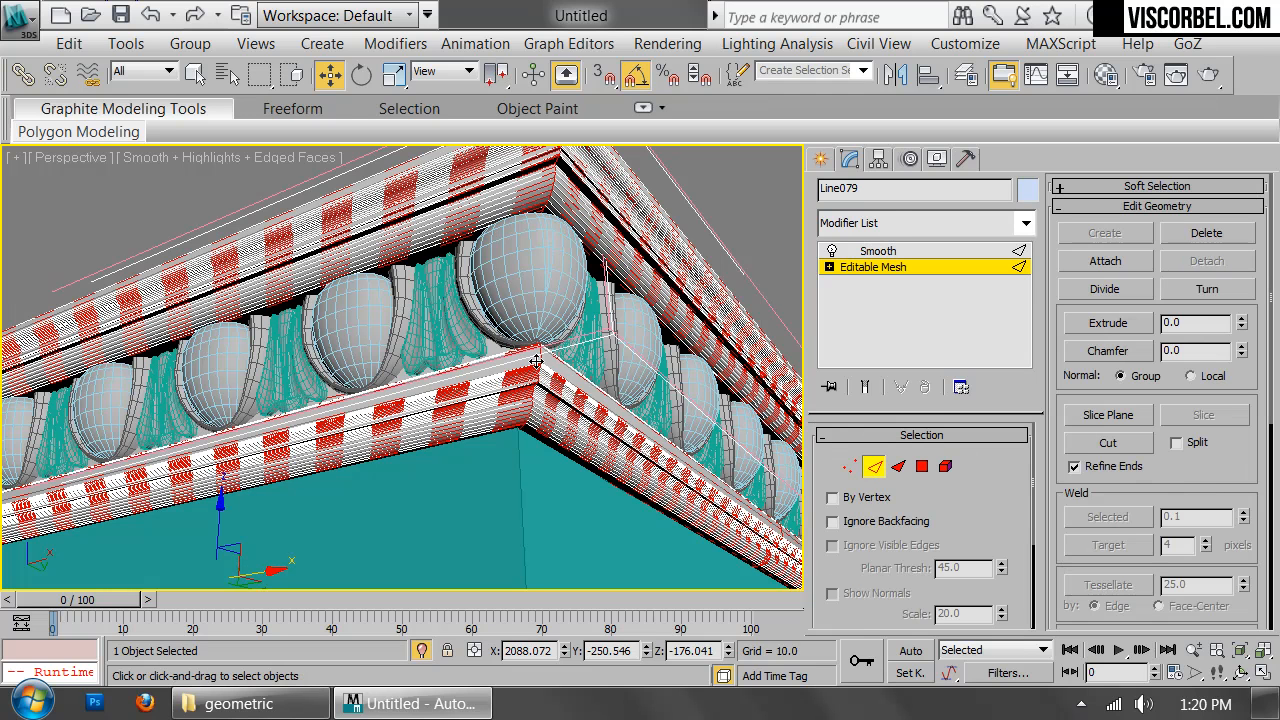
{"action": "left_click", "coordinate": [540, 356]}
{"action": "left_click", "coordinate": [872, 267]}
{"action": "right_click", "coordinate": [670, 311]}
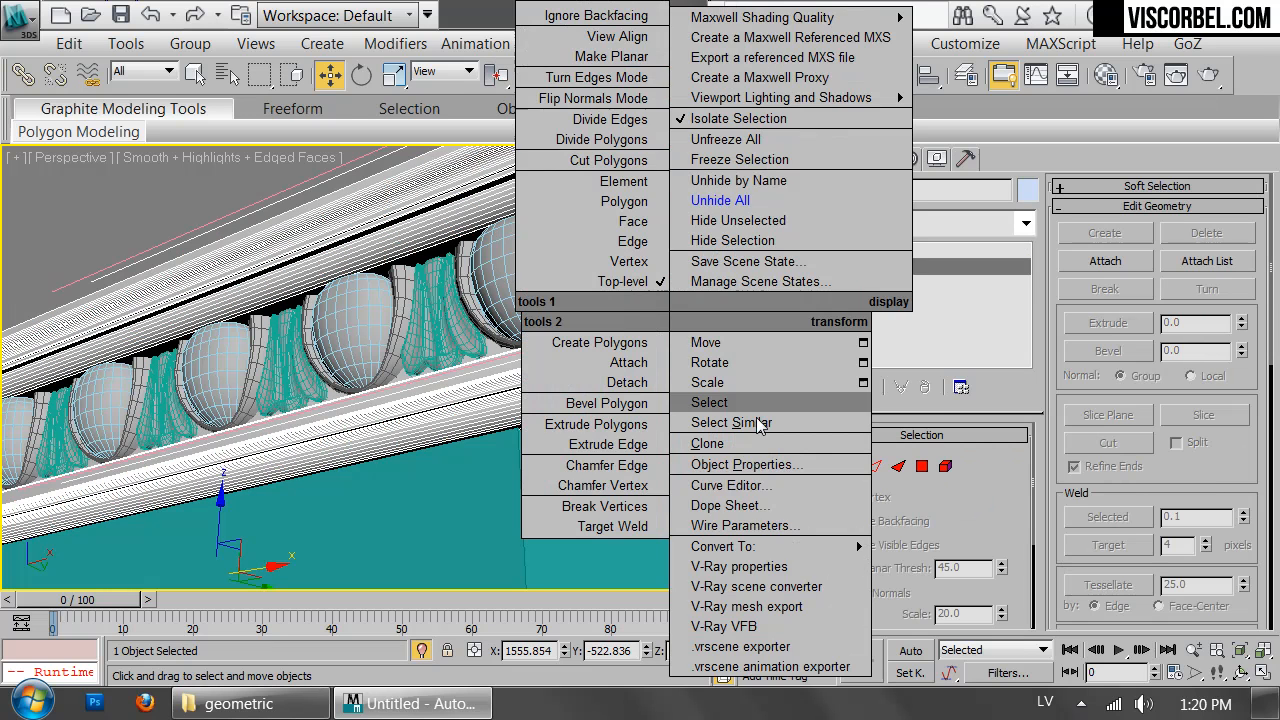
{"action": "mouse_move", "coordinate": [845, 545]}
{"action": "left_click", "coordinate": [965, 566]}
- Select all vertices of the trim mesh and weld them, raising the weld threshold to about 0.12
{"action": "key", "text": "2"}
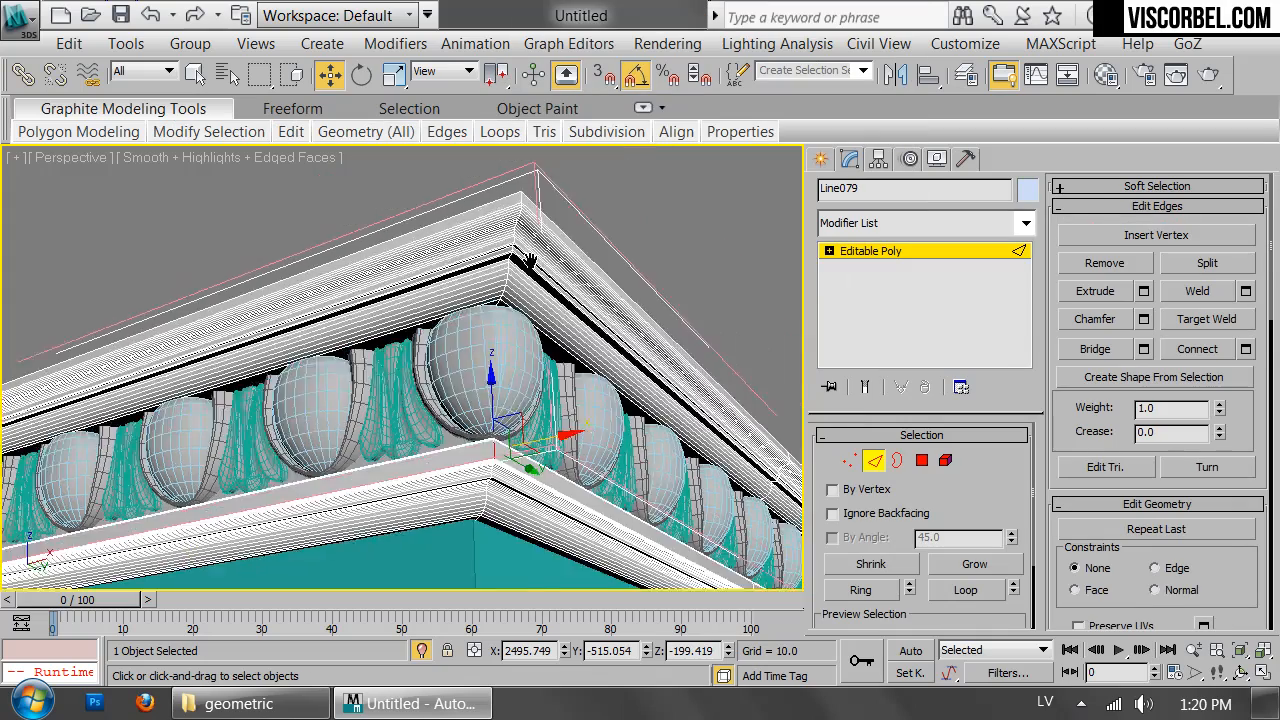
{"action": "scroll", "coordinate": [513, 297], "scroll_direction": "up", "scroll_amount": 5}
{"action": "middle_click_drag", "start_coordinate": [514, 298], "coordinate": [514, 298]}
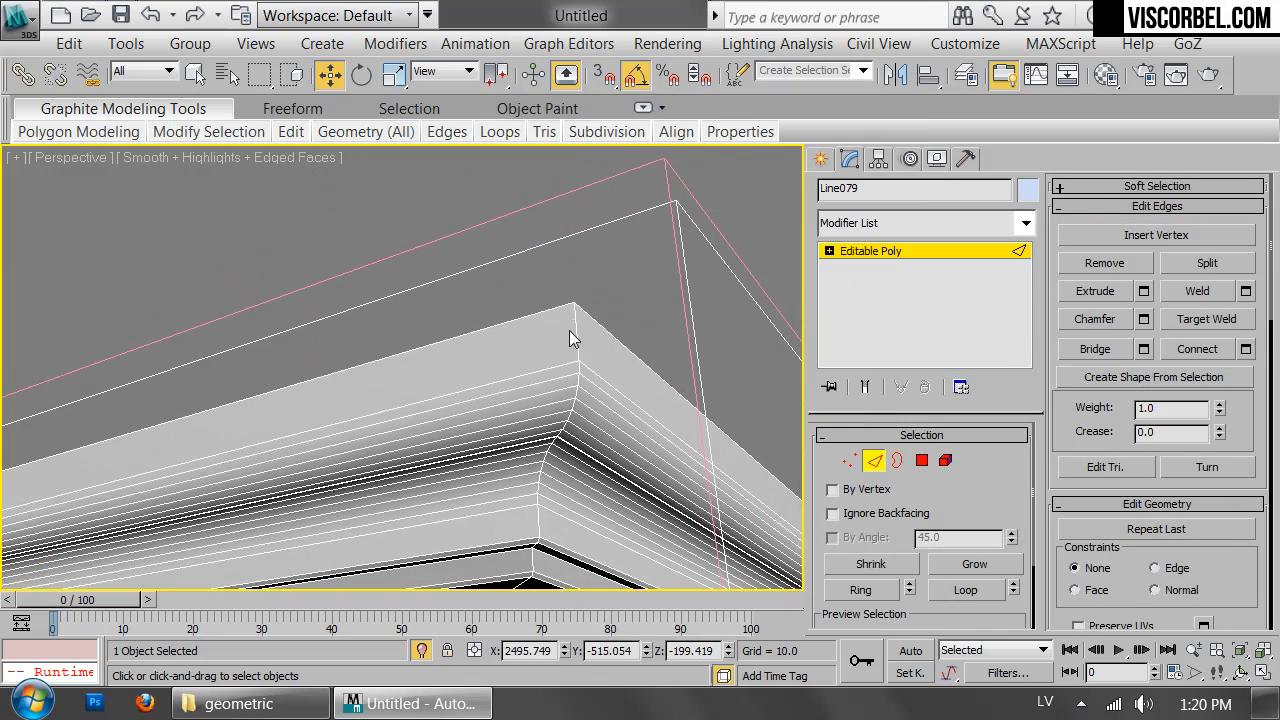
{"action": "middle_click_drag", "start_coordinate": [680, 468], "coordinate": [654, 434]}
{"action": "key", "text": "1"}
{"action": "scroll", "coordinate": [560, 330], "scroll_direction": "up", "scroll_amount": 3}
{"action": "scroll", "coordinate": [560, 330], "scroll_direction": "down", "scroll_amount": 2}
{"action": "scroll", "coordinate": [483, 359], "scroll_direction": "down", "scroll_amount": 2}
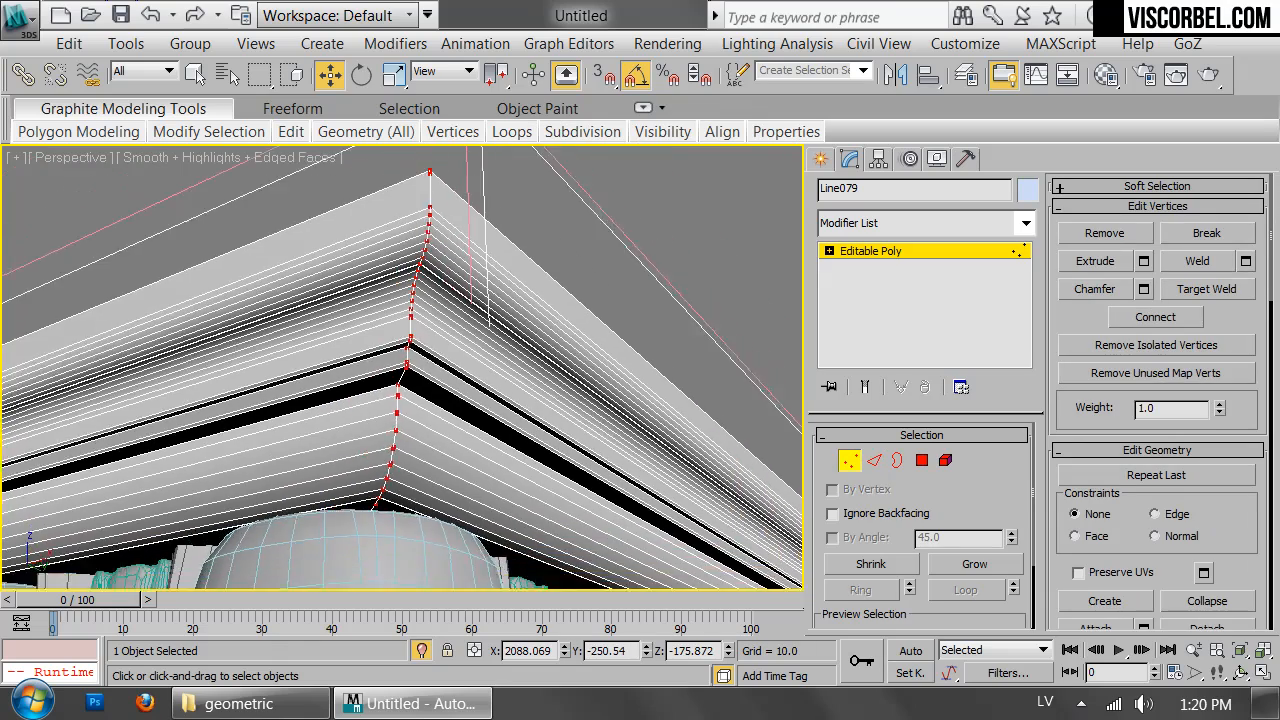
{"action": "scroll", "coordinate": [483, 340], "scroll_direction": "up", "scroll_amount": 3}
{"action": "middle_click_drag", "start_coordinate": [560, 338], "coordinate": [470, 278], "text": "alt"}
{"action": "right_click", "coordinate": [553, 352]}
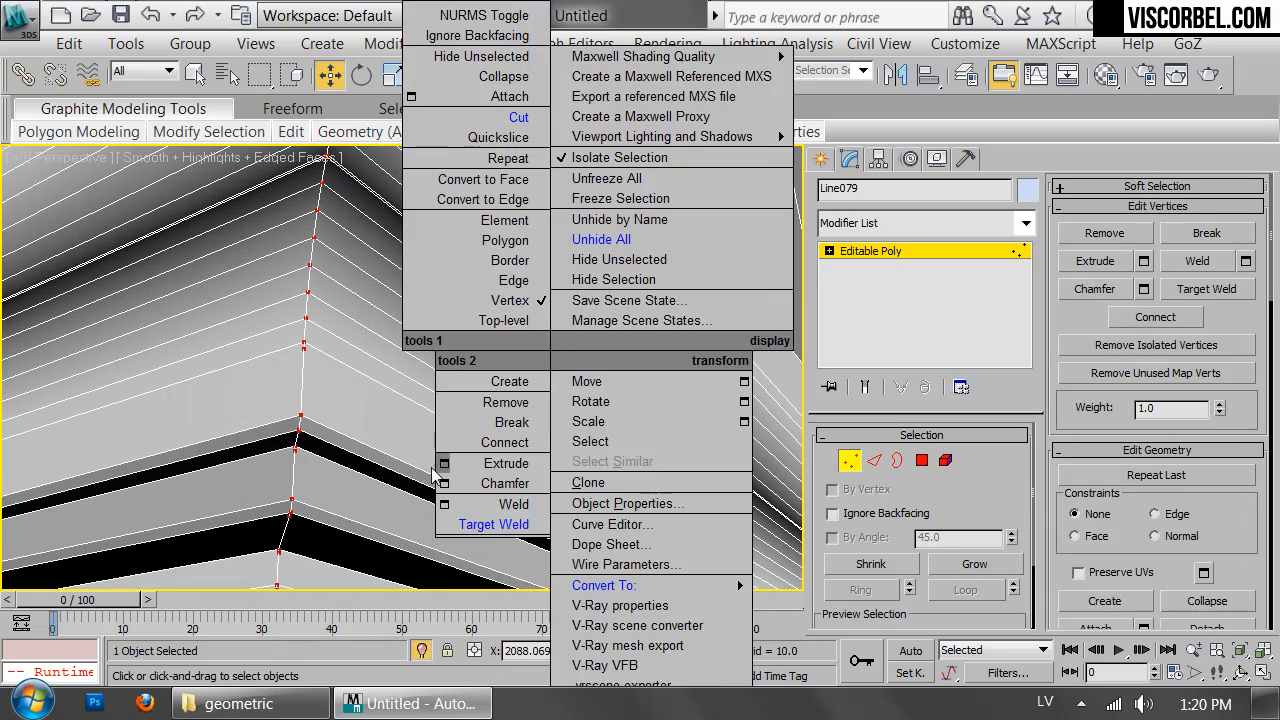
{"action": "left_click", "coordinate": [444, 505]}
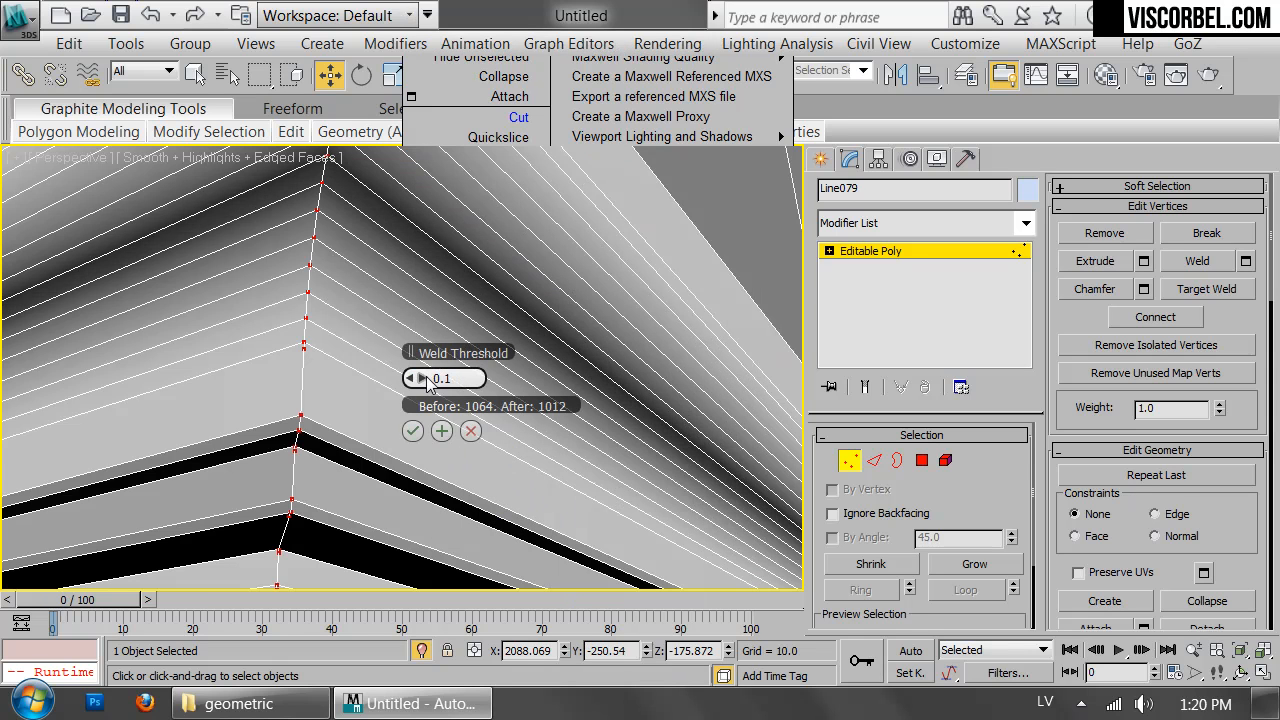
{"action": "left_click", "coordinate": [426, 380]}
{"action": "left_click", "coordinate": [423, 378]}
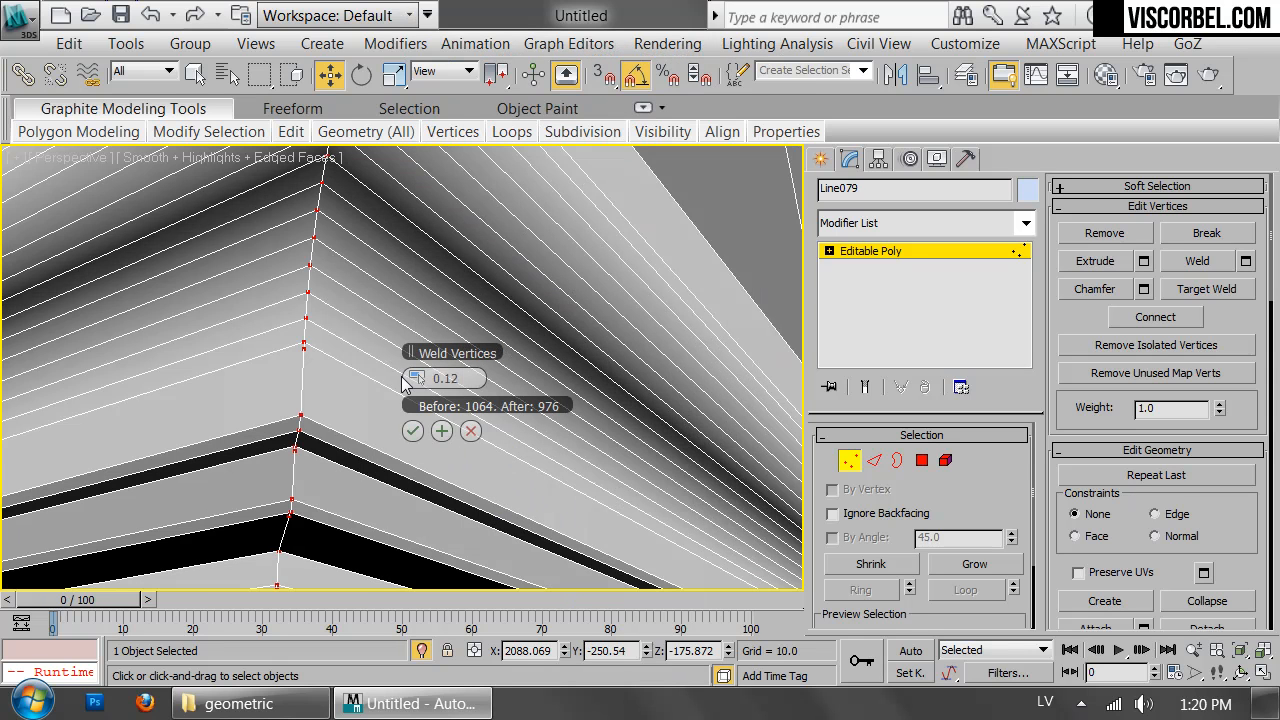
{"action": "left_click", "coordinate": [402, 377]}
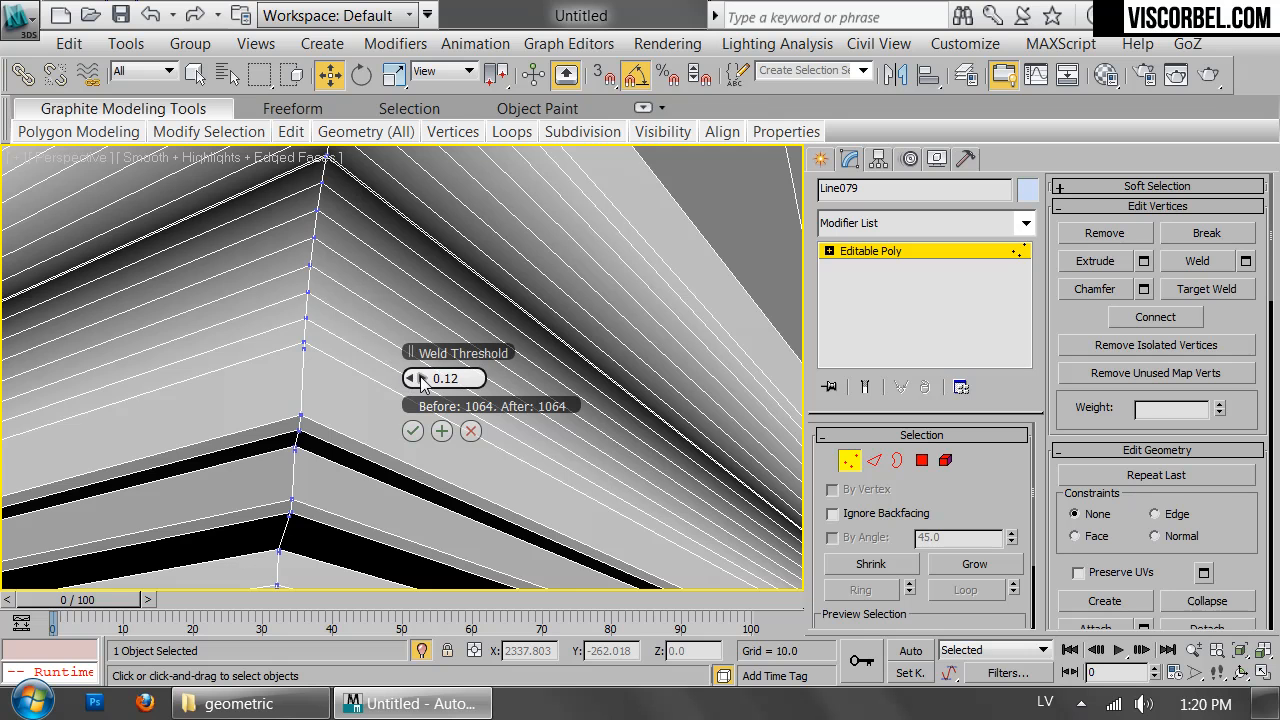
{"action": "key", "text": "ctrl+a"}
{"action": "left_click", "coordinate": [423, 380]}
{"action": "left_click", "coordinate": [413, 431]}
- Select the leftover stray vertices along the upper profile's mitred corner seam and remove them
{"action": "right_click", "coordinate": [413, 351]}
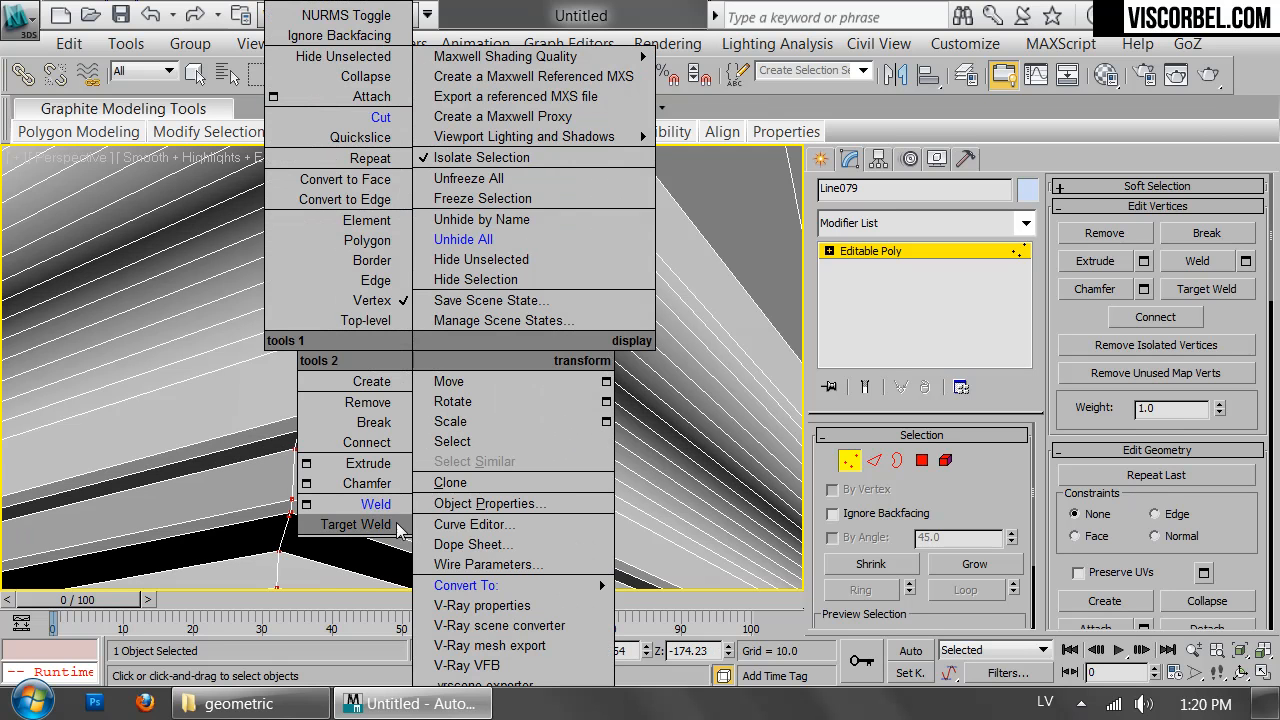
{"action": "left_click", "coordinate": [373, 531]}
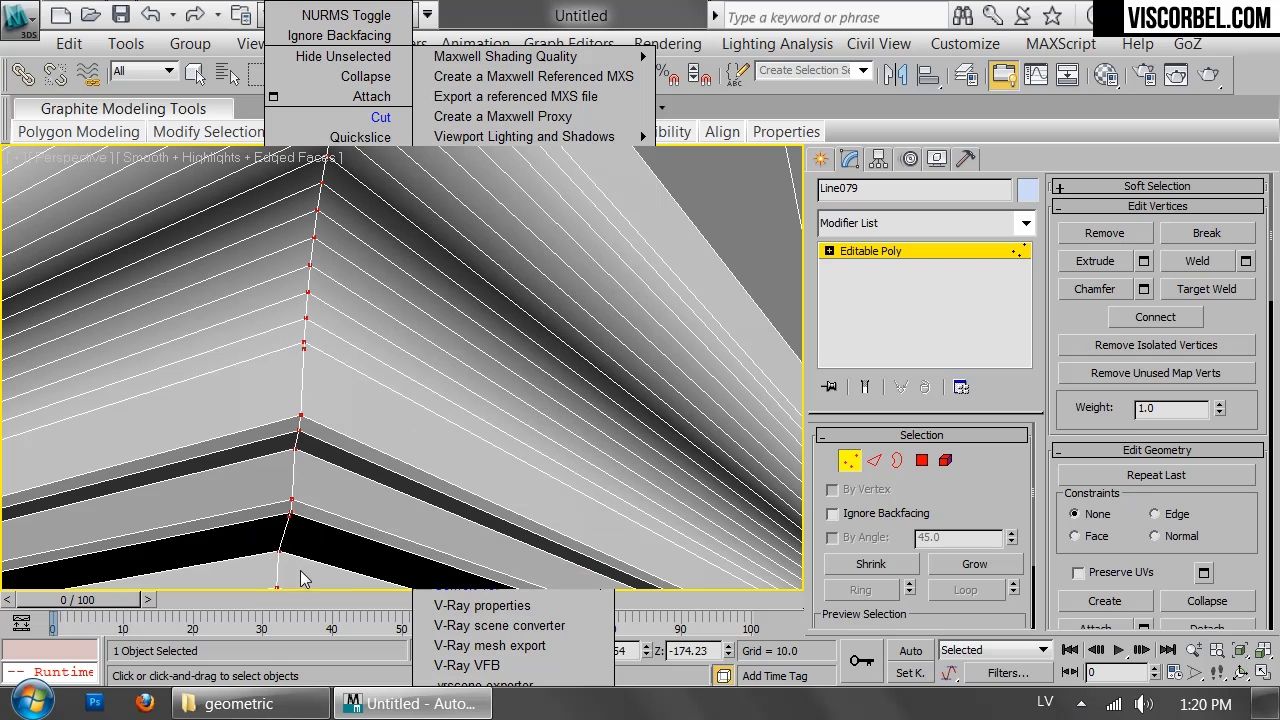
{"action": "left_click", "coordinate": [291, 517]}
{"action": "middle_click_drag", "start_coordinate": [360, 430], "coordinate": [354, 458]}
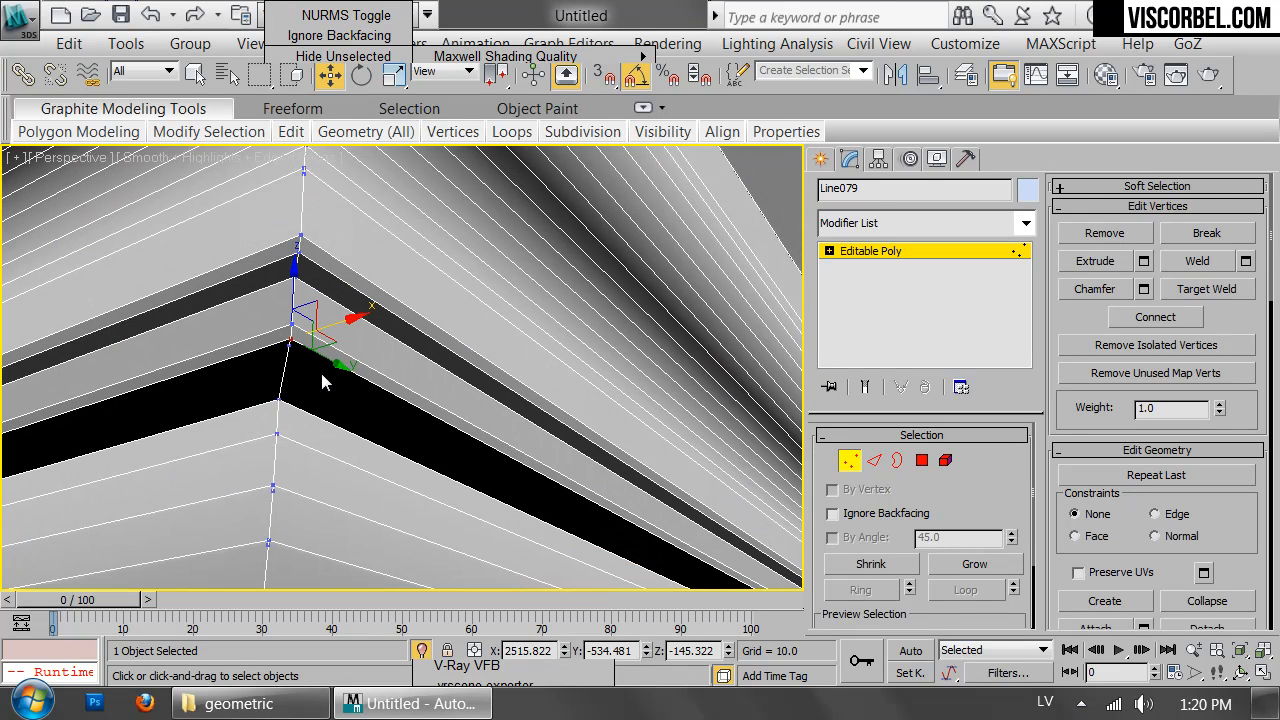
{"action": "left_click", "coordinate": [274, 492]}
{"action": "left_click", "coordinate": [265, 545], "text": "ctrl"}
{"action": "middle_click_drag", "start_coordinate": [362, 279], "coordinate": [371, 289]}
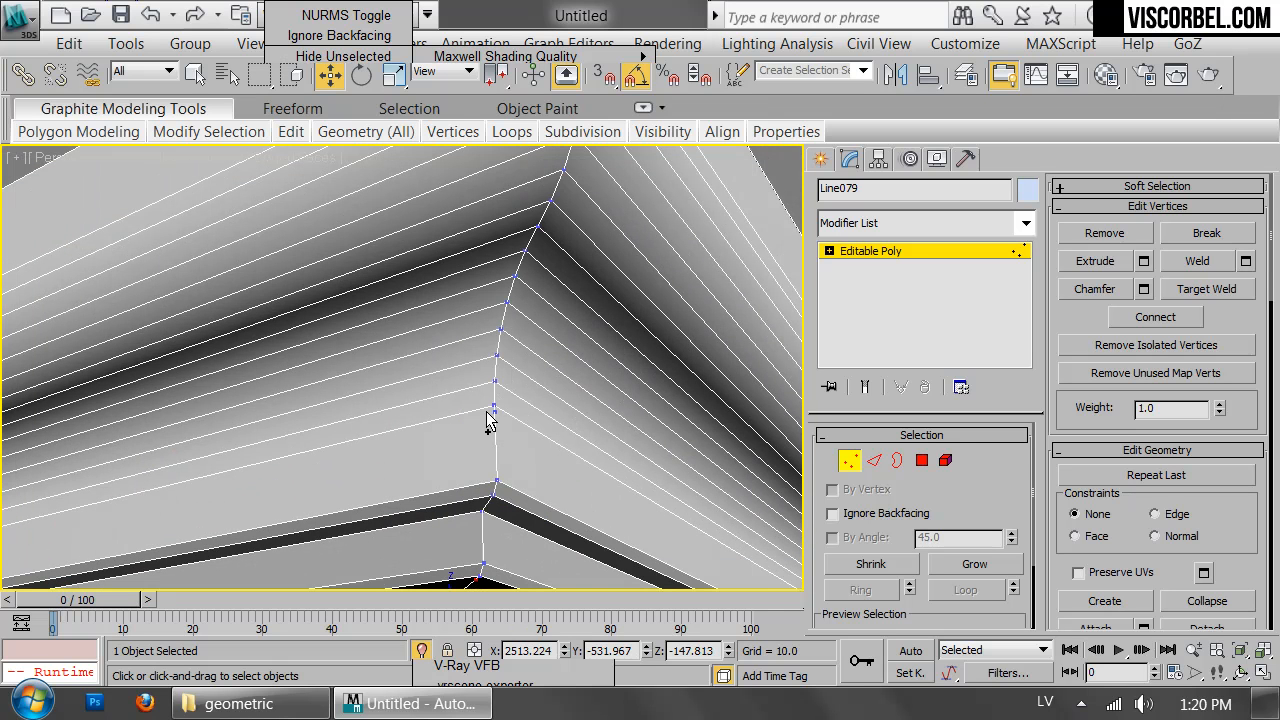
{"action": "middle_click_drag", "start_coordinate": [528, 304], "coordinate": [523, 322]}
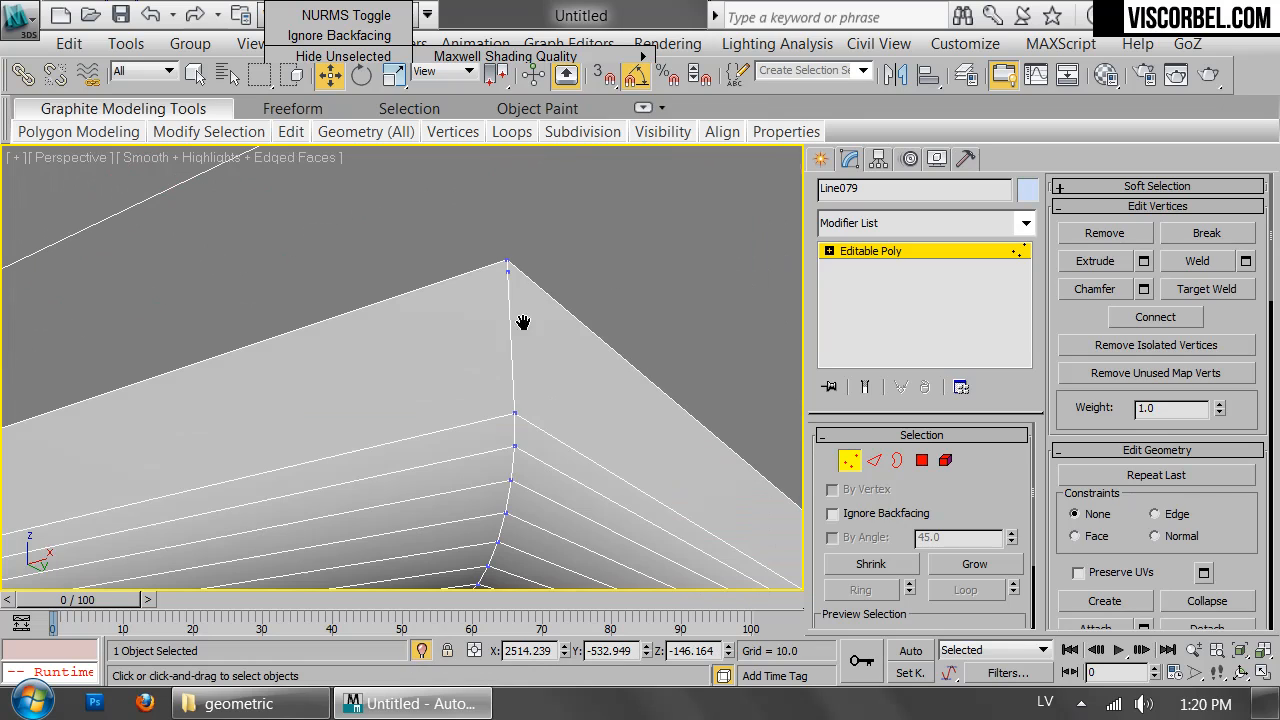
{"action": "right_click", "coordinate": [615, 359]}
{"action": "left_click", "coordinate": [594, 400]}
- Select the stray duplicate vertices along the lower profile's corner seam and remove them
{"action": "scroll", "coordinate": [530, 313], "scroll_direction": "down", "scroll_amount": 6}
{"action": "middle_click_drag", "start_coordinate": [520, 303], "coordinate": [539, 277]}
{"action": "scroll", "coordinate": [537, 265], "scroll_direction": "up", "scroll_amount": 5}
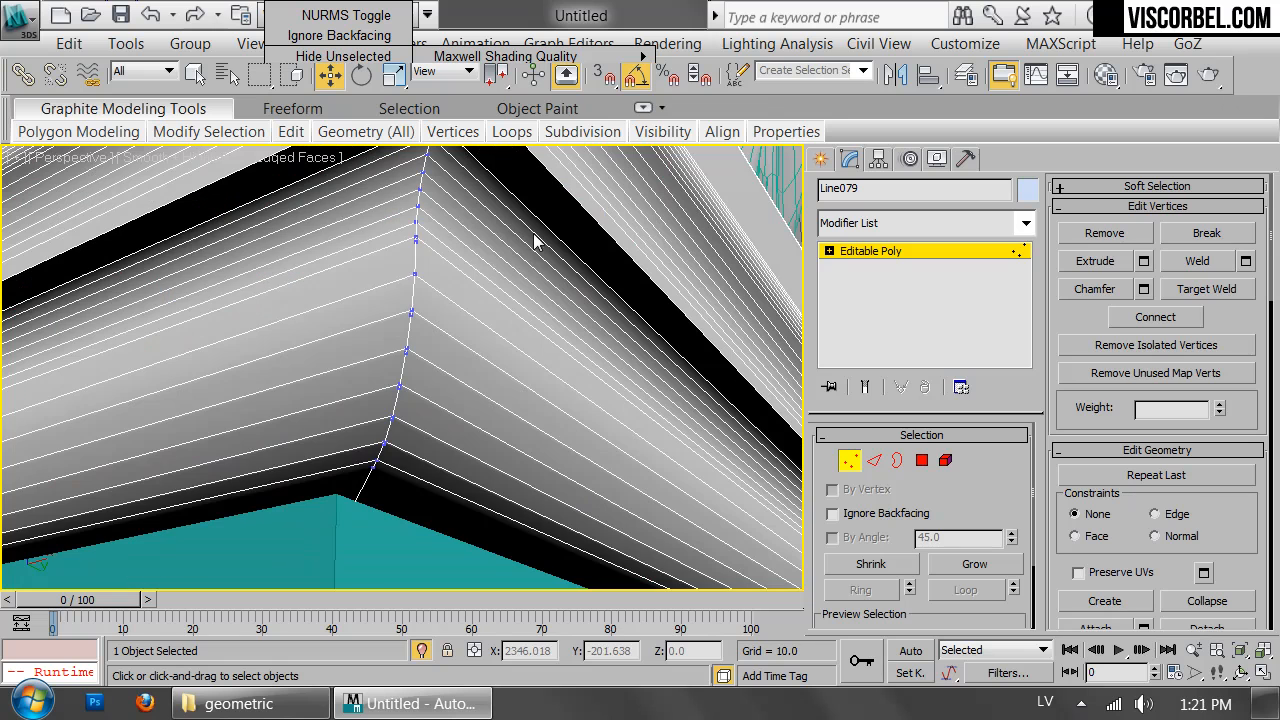
{"action": "left_click", "coordinate": [415, 243]}
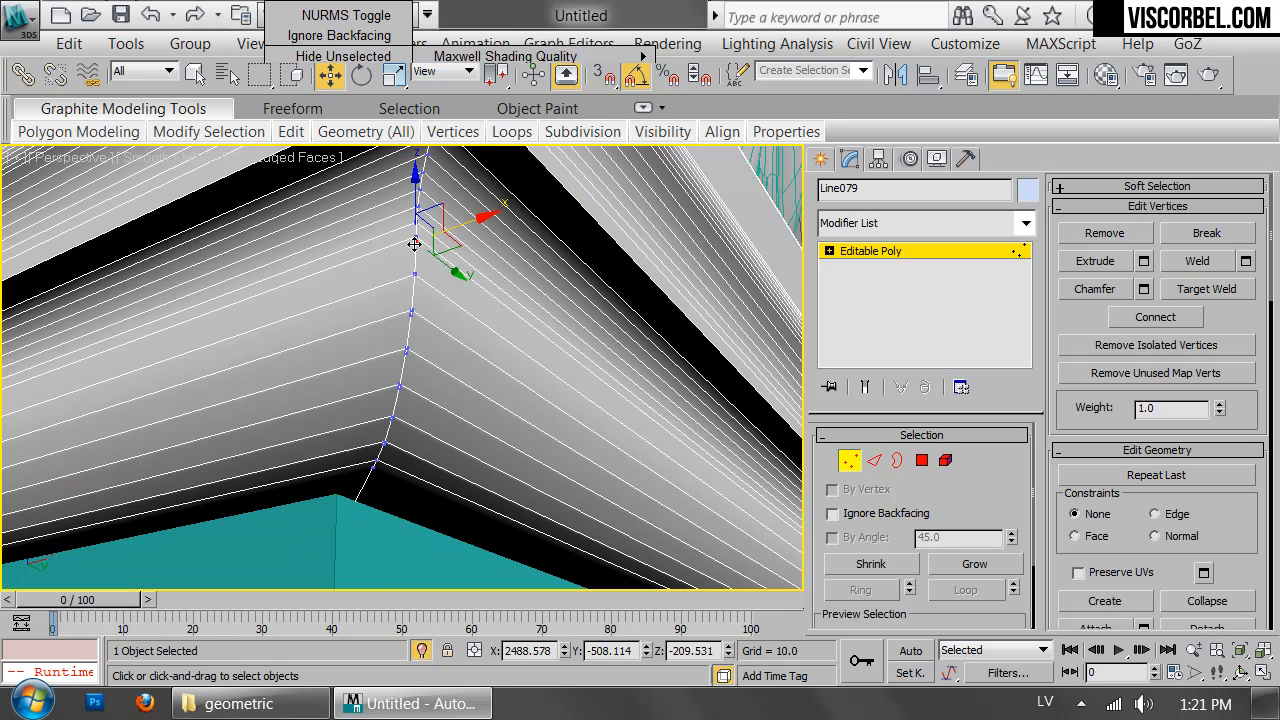
{"action": "left_click", "coordinate": [408, 313]}
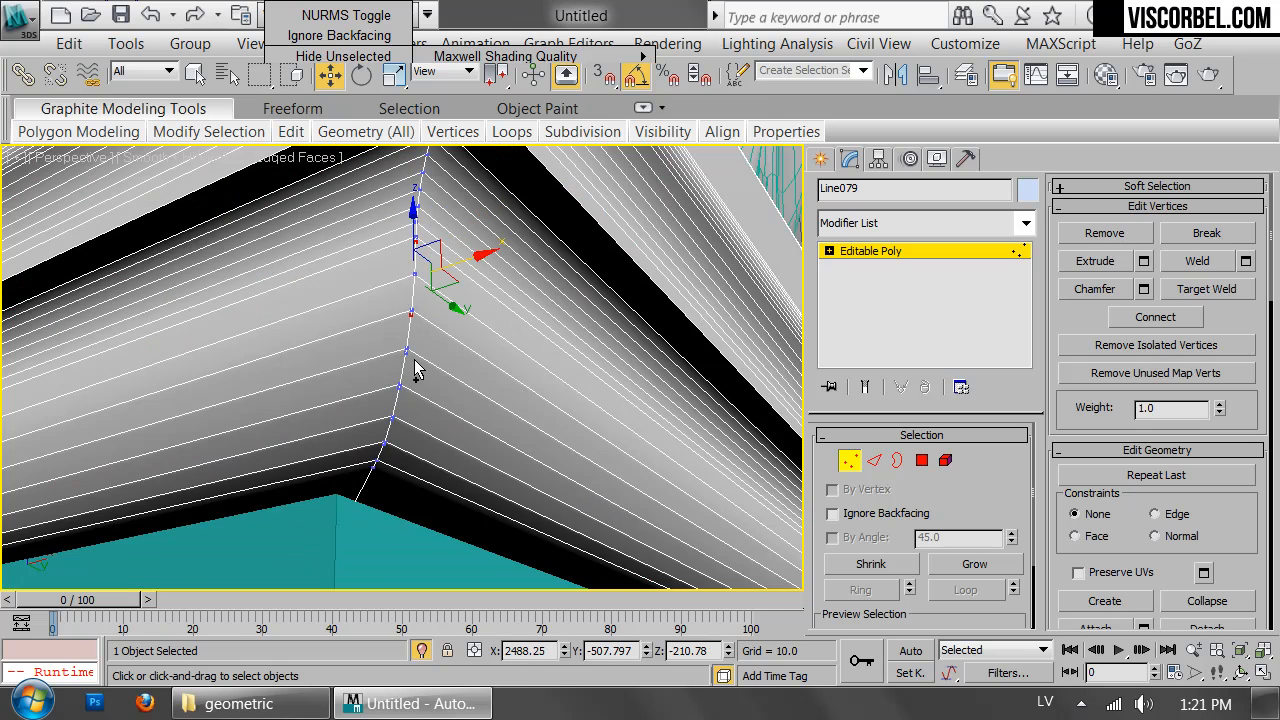
{"action": "left_click", "coordinate": [403, 353], "text": "ctrl"}
{"action": "left_click", "coordinate": [396, 388], "text": "ctrl"}
{"action": "scroll", "coordinate": [400, 387], "scroll_direction": "up", "scroll_amount": 5}
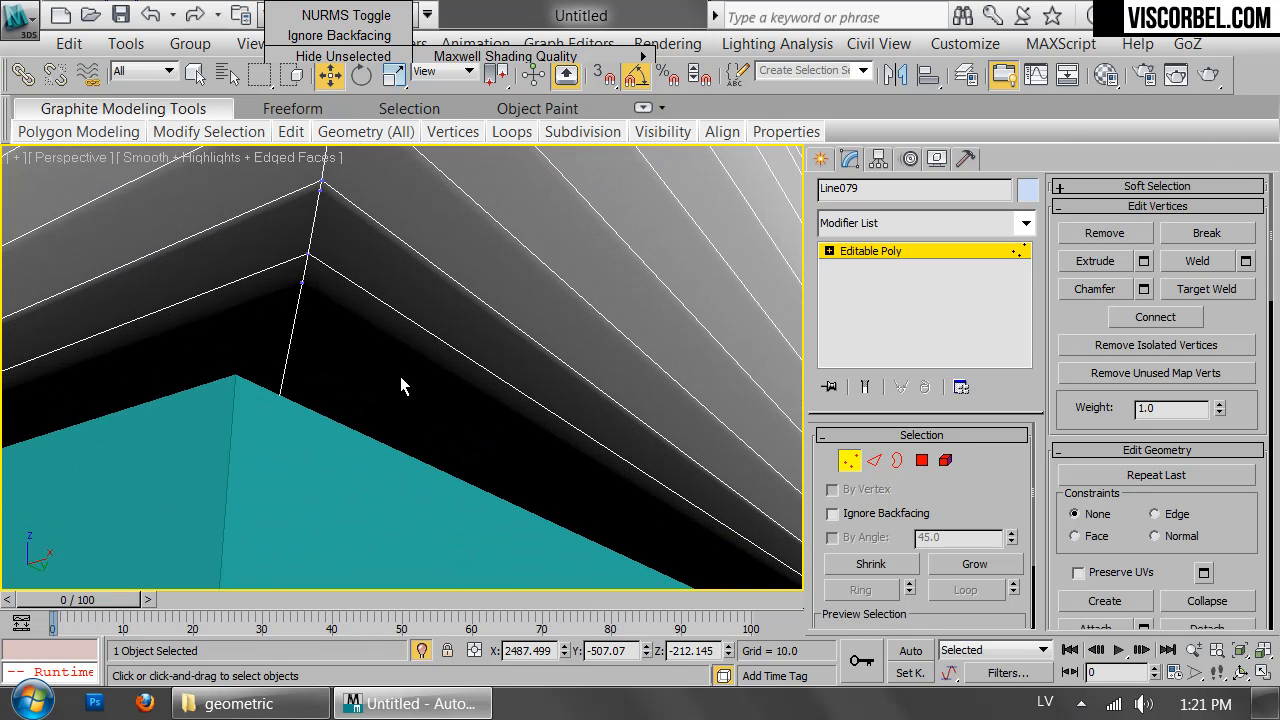
{"action": "mouse_move", "coordinate": [332, 224]}
{"action": "middle_mouse_down"}
{"action": "mouse_move", "coordinate": [340, 241]}
{"action": "mouse_move", "coordinate": [335, 231]}
{"action": "middle_mouse_up"}
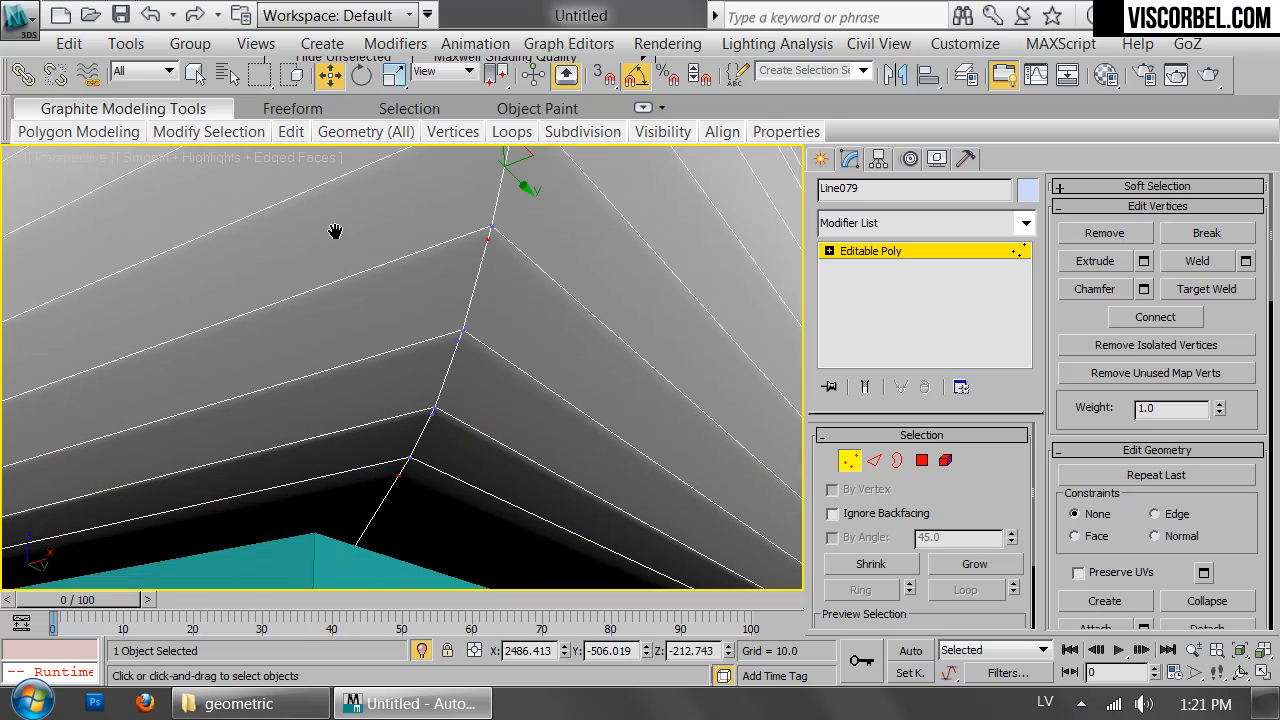
{"action": "left_click", "coordinate": [457, 340], "text": "ctrl"}
{"action": "middle_click_drag", "start_coordinate": [485, 268], "coordinate": [486, 263]}
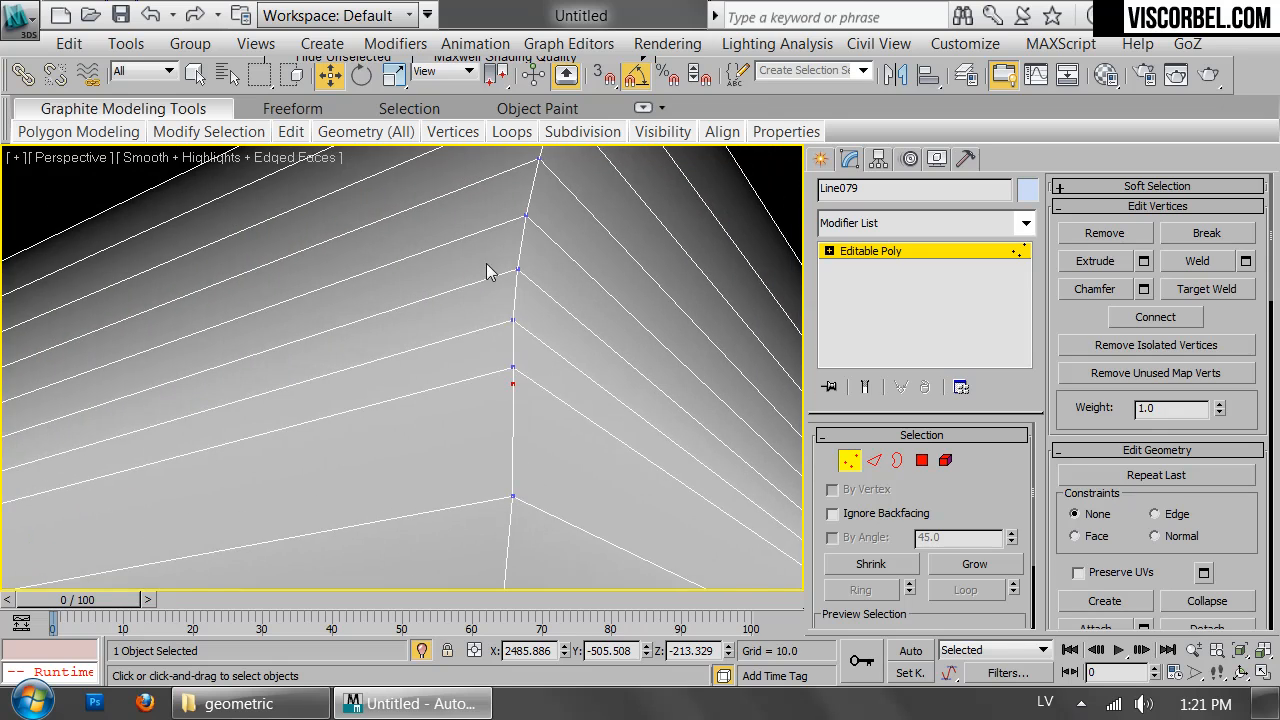
{"action": "key", "text": "z"}
{"action": "right_click", "coordinate": [580, 340]}
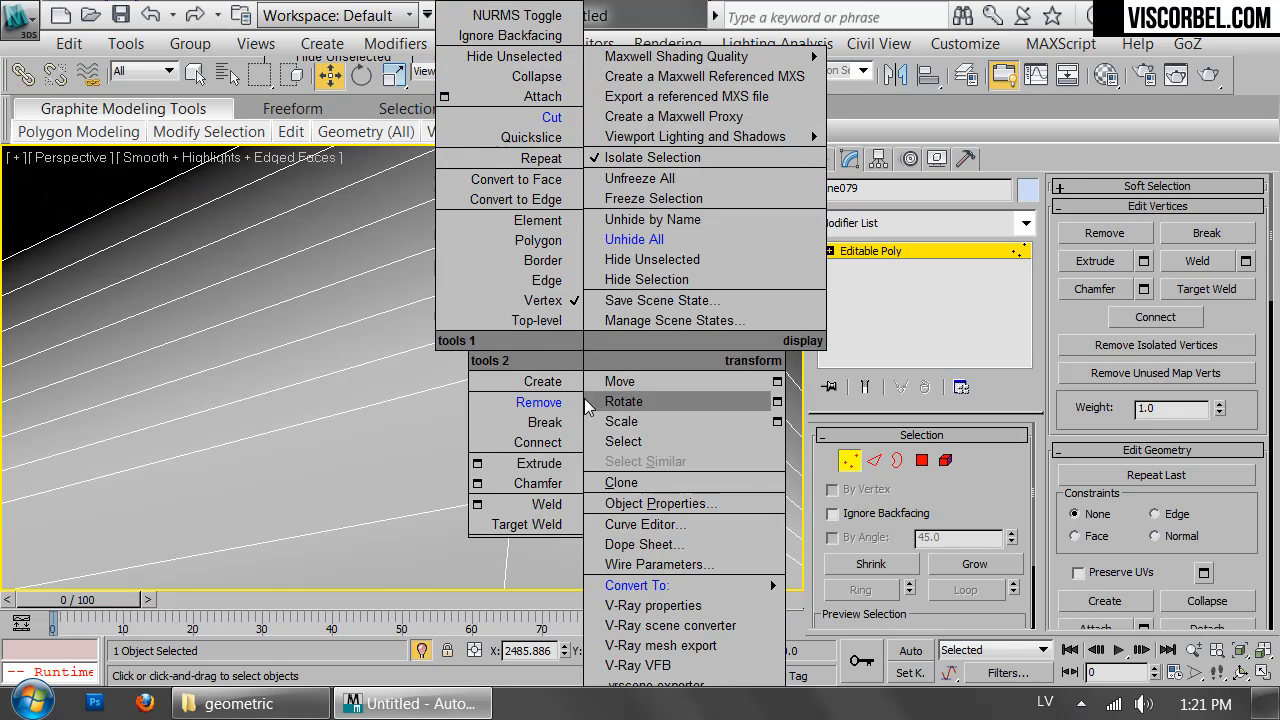
{"action": "left_click", "coordinate": [555, 406]}
- Select the vertices of the front corner seam and isolate the trim mesh from the egg-and-dart ornaments
{"action": "scroll", "coordinate": [565, 381], "scroll_direction": "down", "scroll_amount": 3}
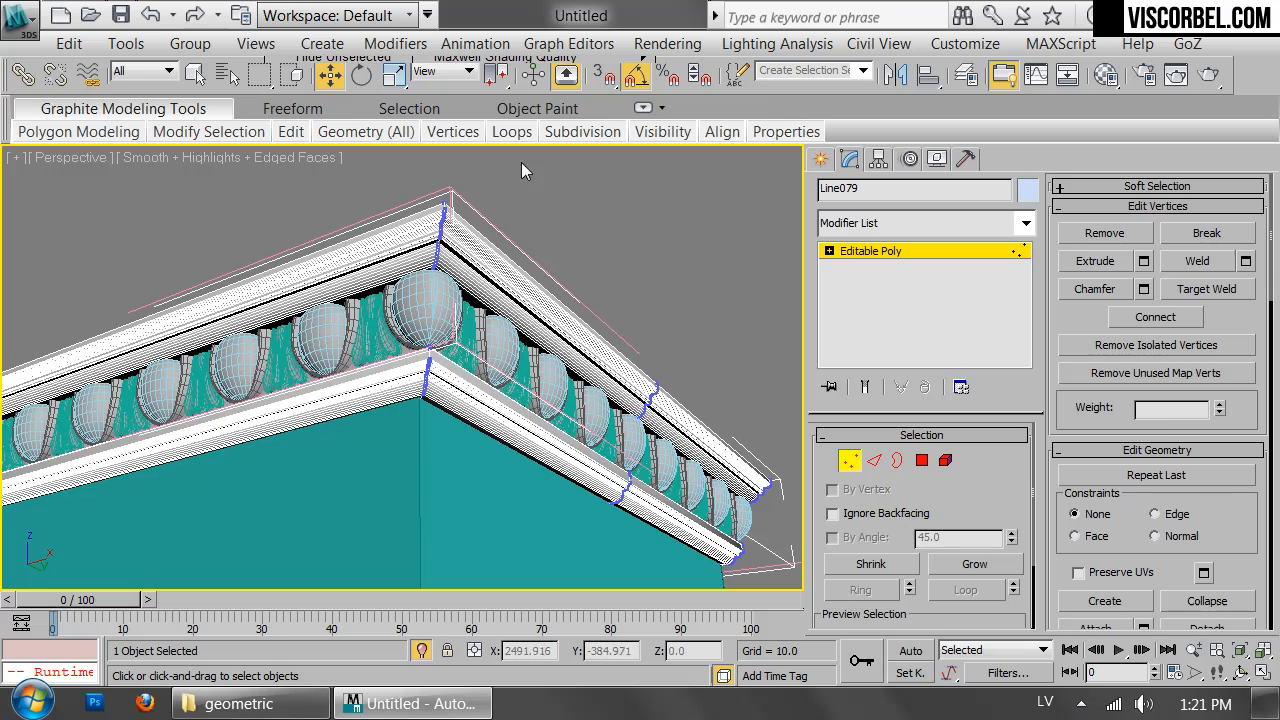
{"action": "left_click_drag", "start_coordinate": [391, 472], "coordinate": [391, 471]}
{"action": "key", "text": "alt+q"}
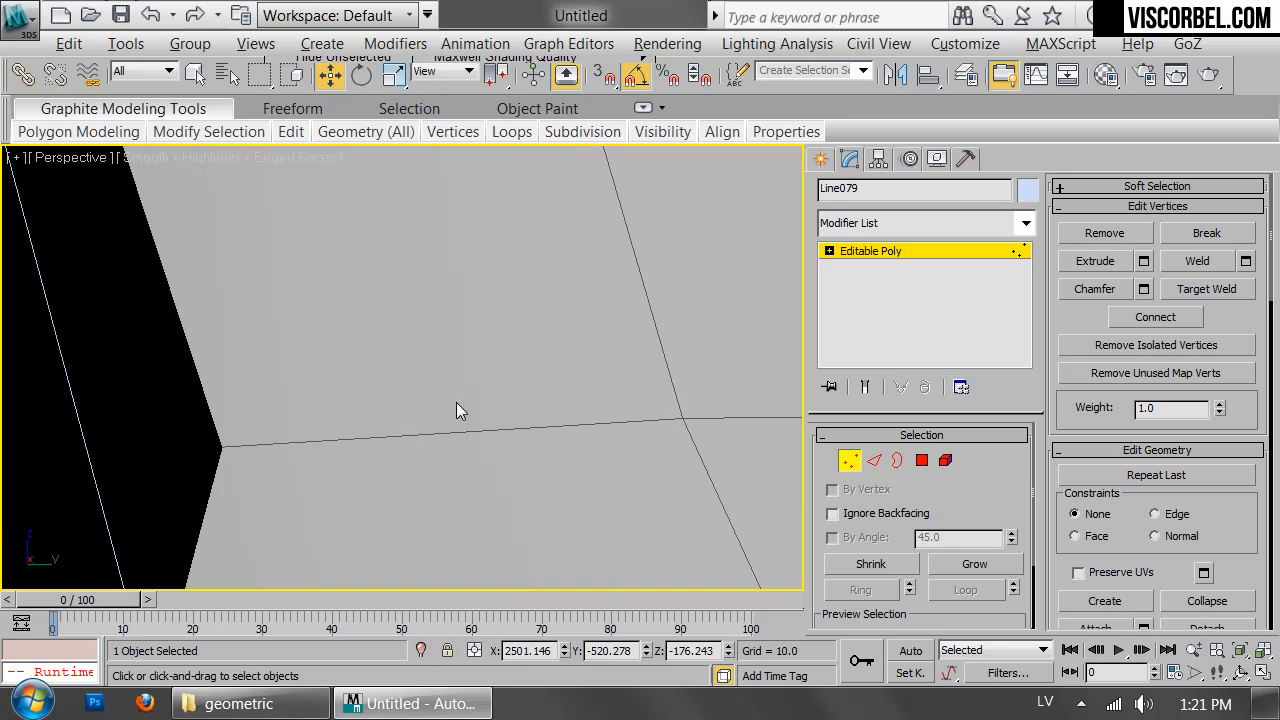
{"action": "scroll", "coordinate": [468, 396], "scroll_direction": "down", "scroll_amount": 4}
{"action": "scroll", "coordinate": [481, 387], "scroll_direction": "down", "scroll_amount": 8}
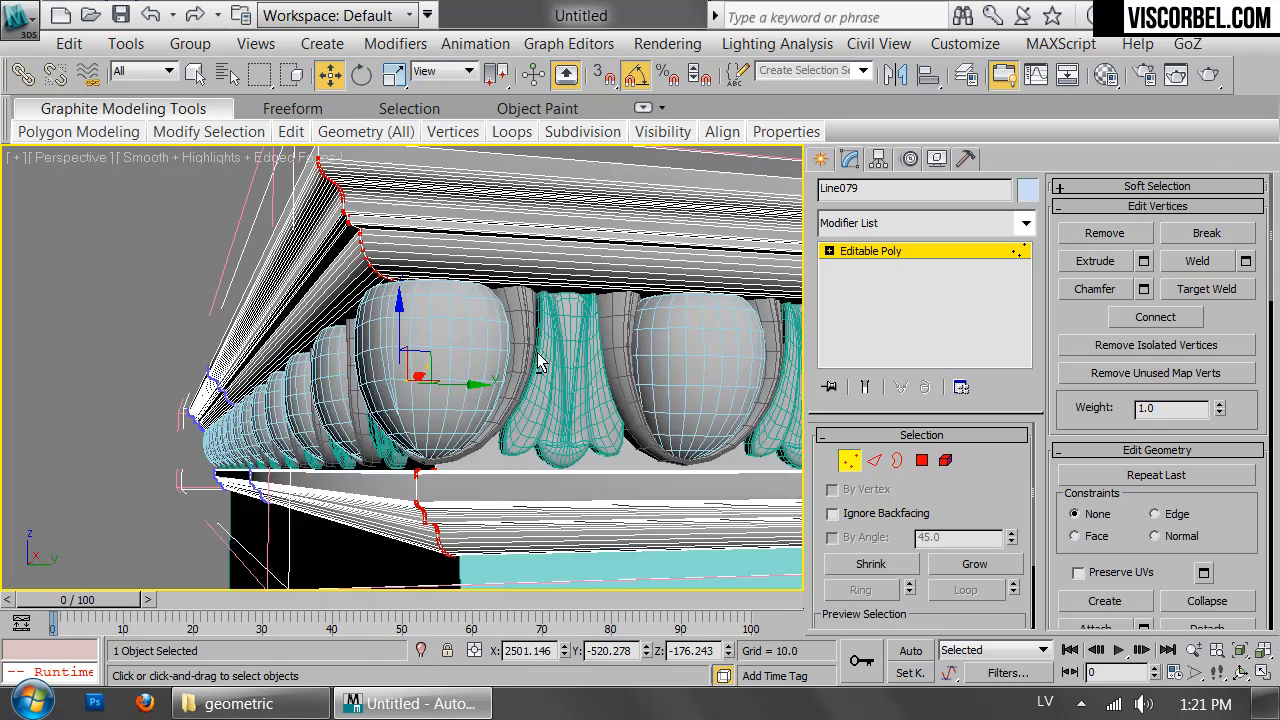
{"action": "key", "text": "alt+q"}
{"action": "middle_click_drag", "start_coordinate": [540, 386], "coordinate": [487, 285], "text": "alt"}
{"action": "scroll", "coordinate": [514, 463], "scroll_direction": "up", "scroll_amount": 6}
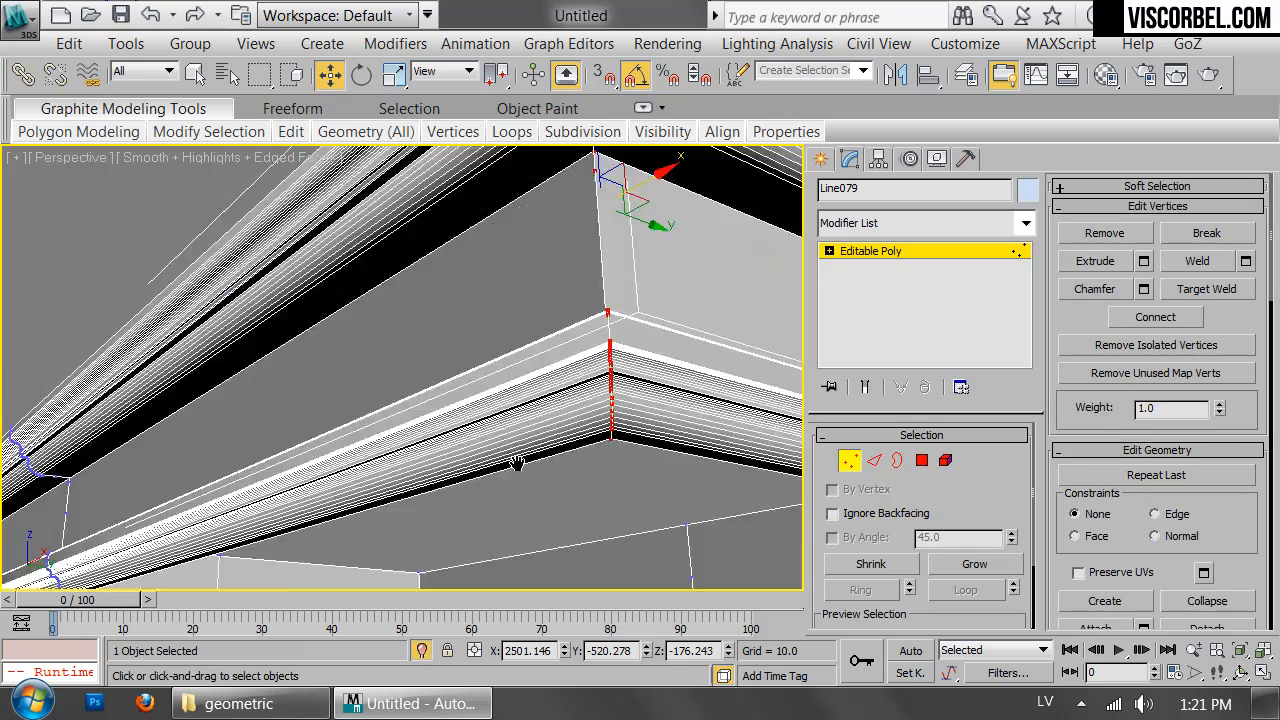
- Remove the stray vertex on the flat ledge of the lower profile at the mitred corner
{"action": "scroll", "coordinate": [620, 403], "scroll_direction": "down", "scroll_amount": 4}
{"action": "middle_click_drag", "start_coordinate": [594, 357], "coordinate": [427, 275], "text": "alt"}
{"action": "middle_click_drag", "start_coordinate": [447, 383], "coordinate": [441, 376], "text": "alt"}
{"action": "middle_click_drag", "start_coordinate": [401, 460], "coordinate": [429, 366], "text": "alt"}
{"action": "right_click", "coordinate": [429, 366]}
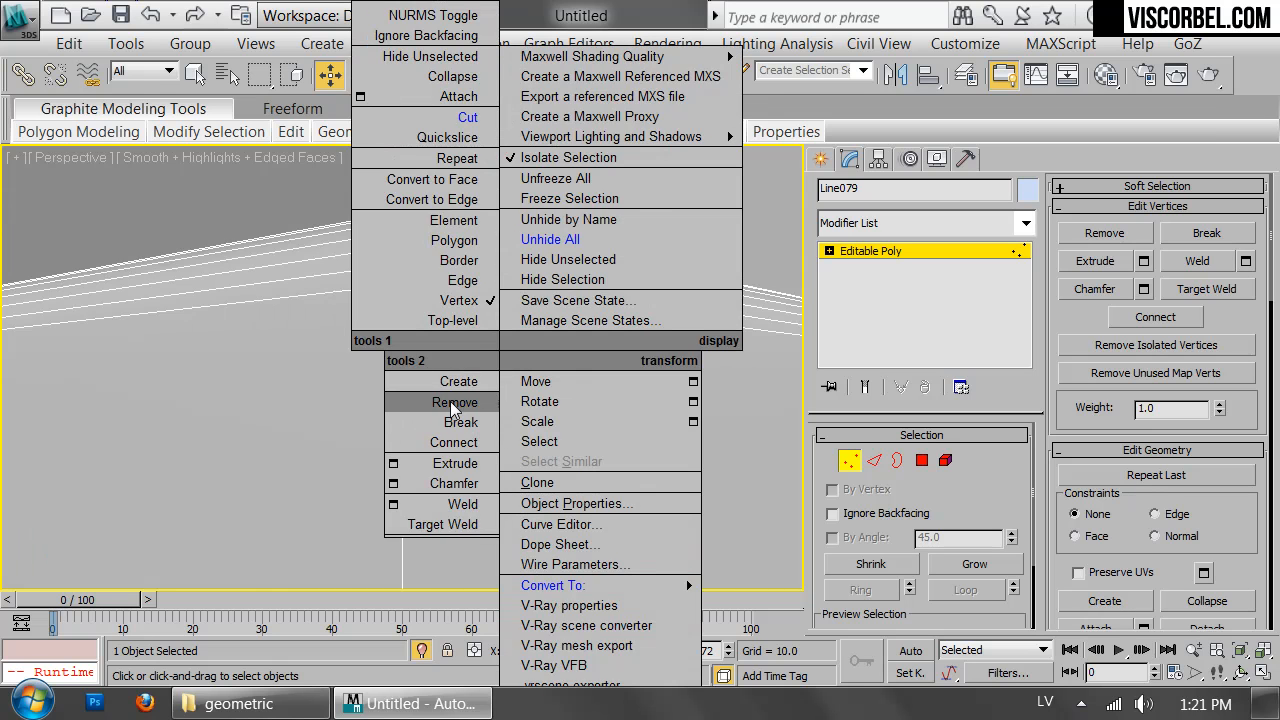
{"action": "left_click", "coordinate": [452, 404]}
- Check the corner edge loop on the recessed wall and remove the stray vertex where it meets the lower ledge
{"action": "scroll", "coordinate": [495, 298], "scroll_direction": "down", "scroll_amount": 2}
{"action": "key", "text": "2"}
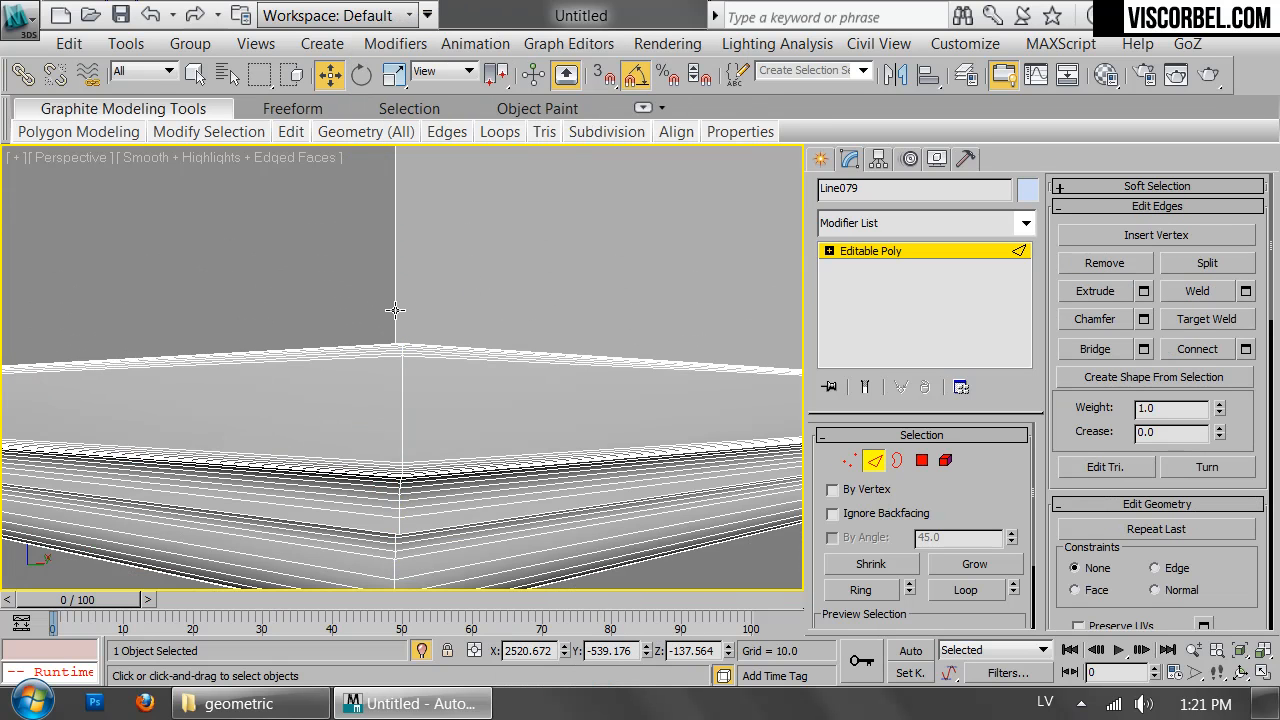
{"action": "middle_click_drag", "start_coordinate": [402, 312], "coordinate": [403, 354], "text": "alt"}
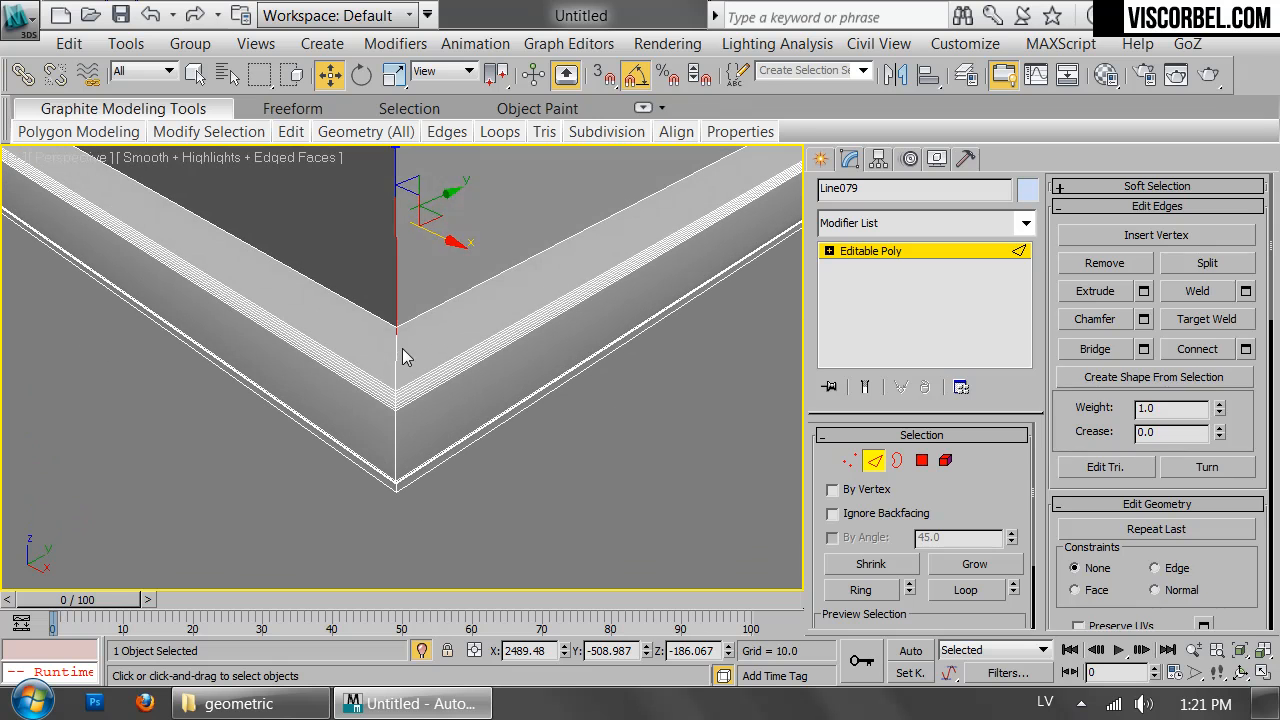
{"action": "key", "text": "1"}
{"action": "right_click", "coordinate": [395, 366]}
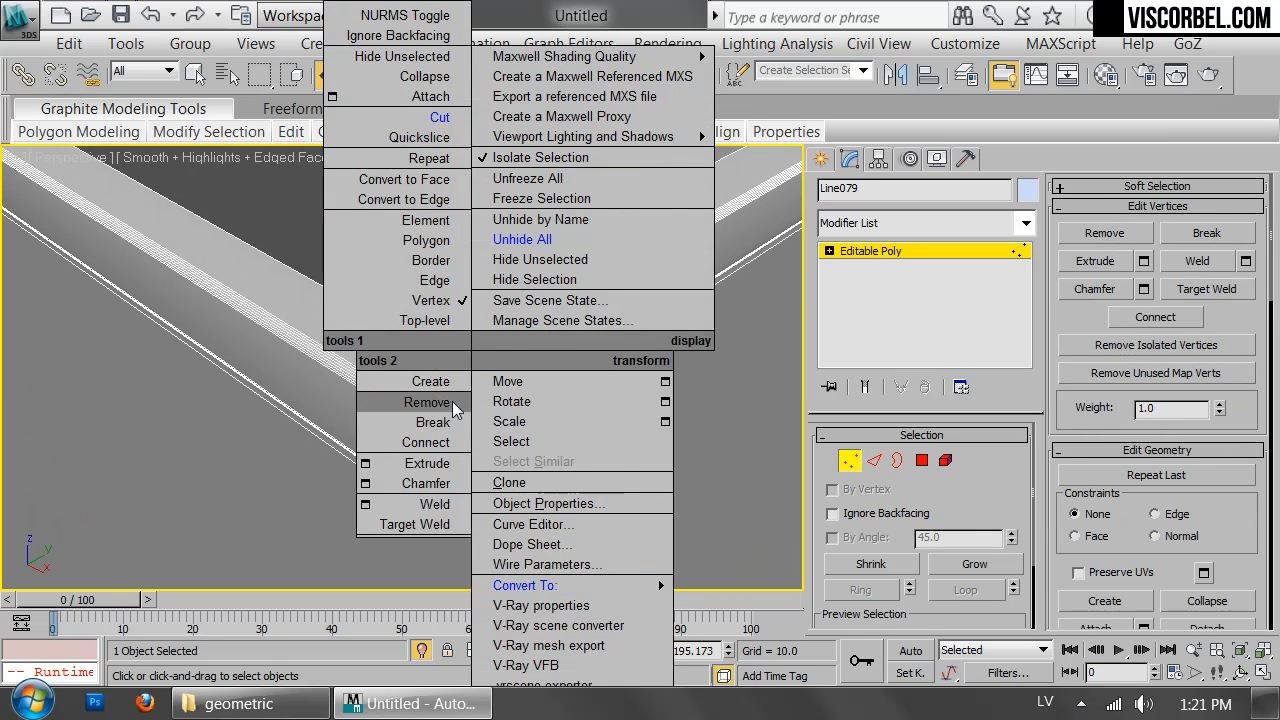
{"action": "left_click", "coordinate": [430, 403]}
- Remove the stray vertex at the upper end of the recessed wall's corner edge
{"action": "key", "text": "2"}
{"action": "scroll", "coordinate": [395, 362], "scroll_direction": "down", "scroll_amount": 4}
{"action": "middle_click_drag", "start_coordinate": [398, 362], "coordinate": [443, 304], "text": "alt"}
{"action": "scroll", "coordinate": [443, 304], "scroll_direction": "up", "scroll_amount": 3}
{"action": "key", "text": "1"}
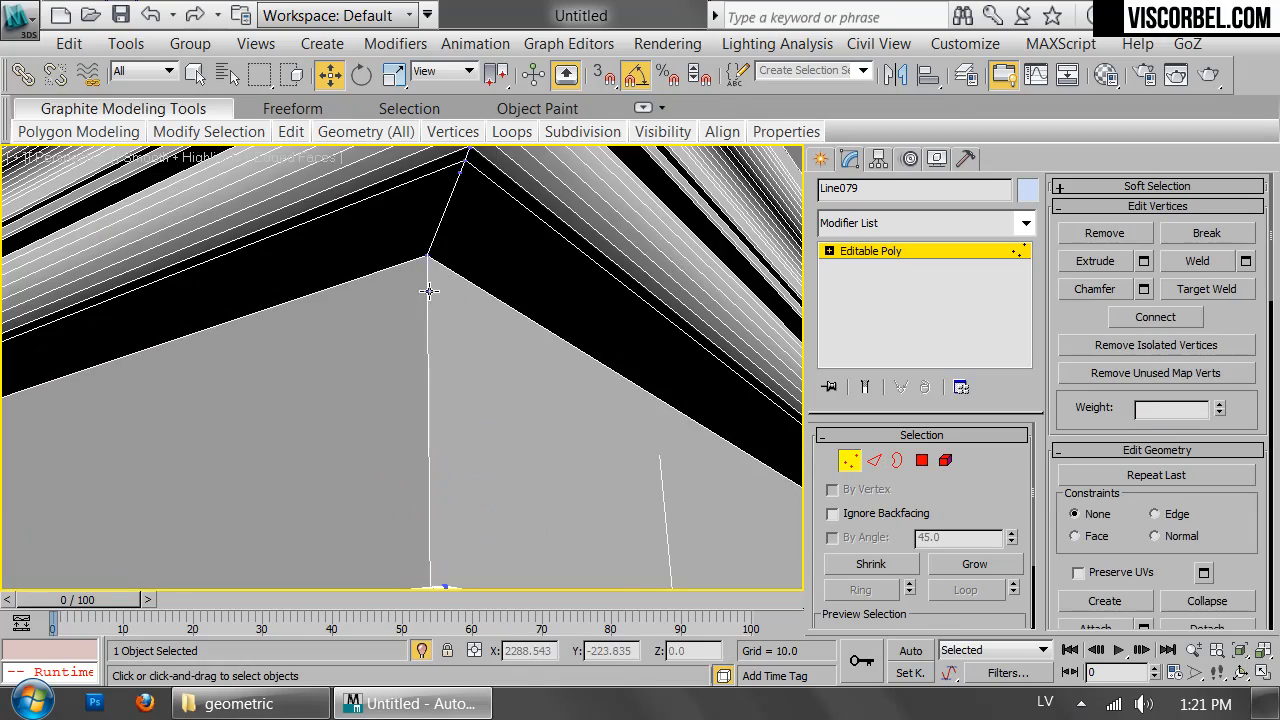
{"action": "right_click", "coordinate": [431, 348]}
{"action": "left_click", "coordinate": [395, 400]}
- Remove the stray vertex on the seam of the upper profile's underside, just above the recessed wall
{"action": "middle_click_drag", "start_coordinate": [494, 264], "coordinate": [431, 685], "text": "alt"}
{"action": "middle_click_drag", "start_coordinate": [414, 309], "coordinate": [425, 465]}
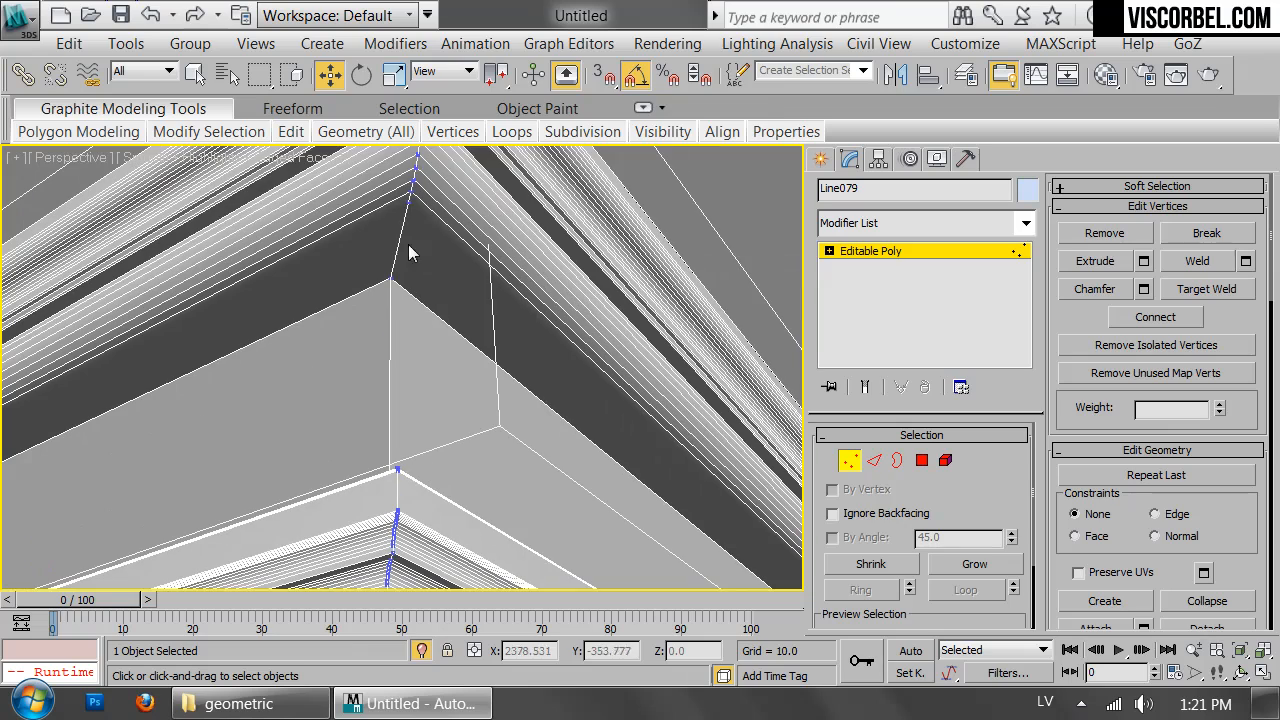
{"action": "right_click", "coordinate": [548, 358]}
{"action": "left_click", "coordinate": [494, 404]}
- Select the upper profile's corner edge loop to find where it breaks and remove the stray vertex there
{"action": "middle_click_drag", "start_coordinate": [483, 172], "coordinate": [451, 509]}
{"action": "key", "text": "2"}
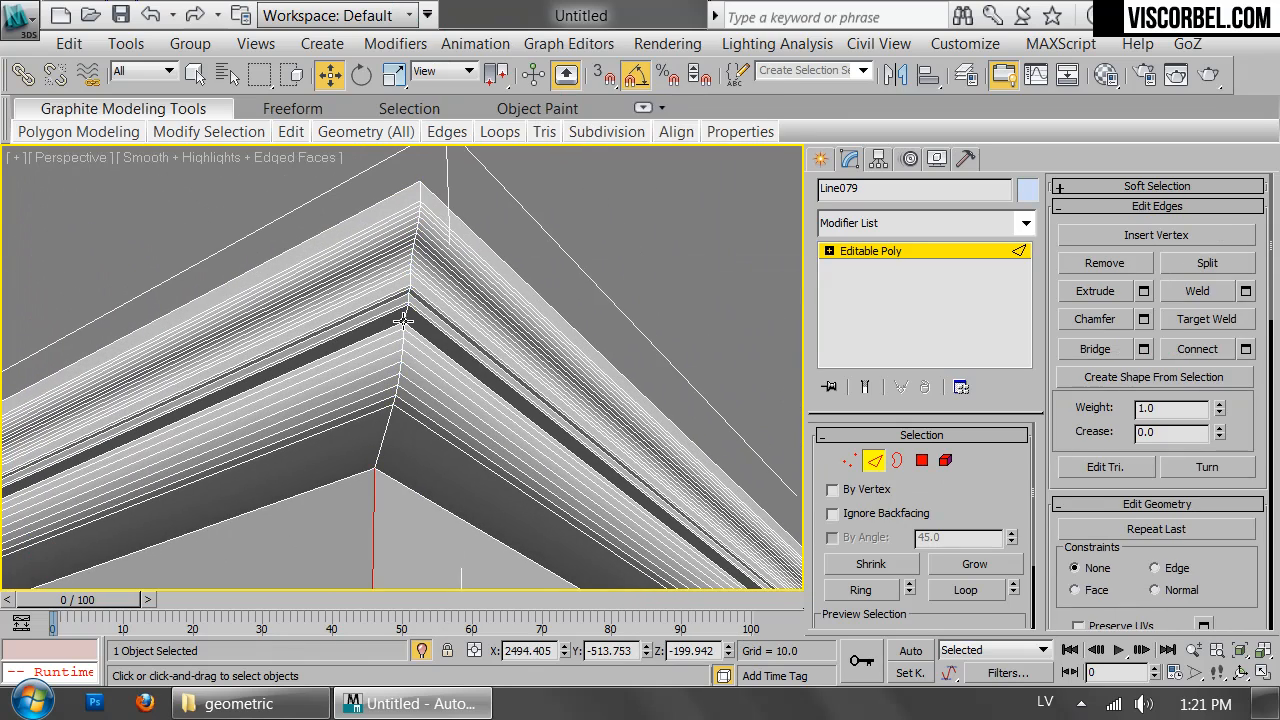
{"action": "left_click", "coordinate": [405, 316]}
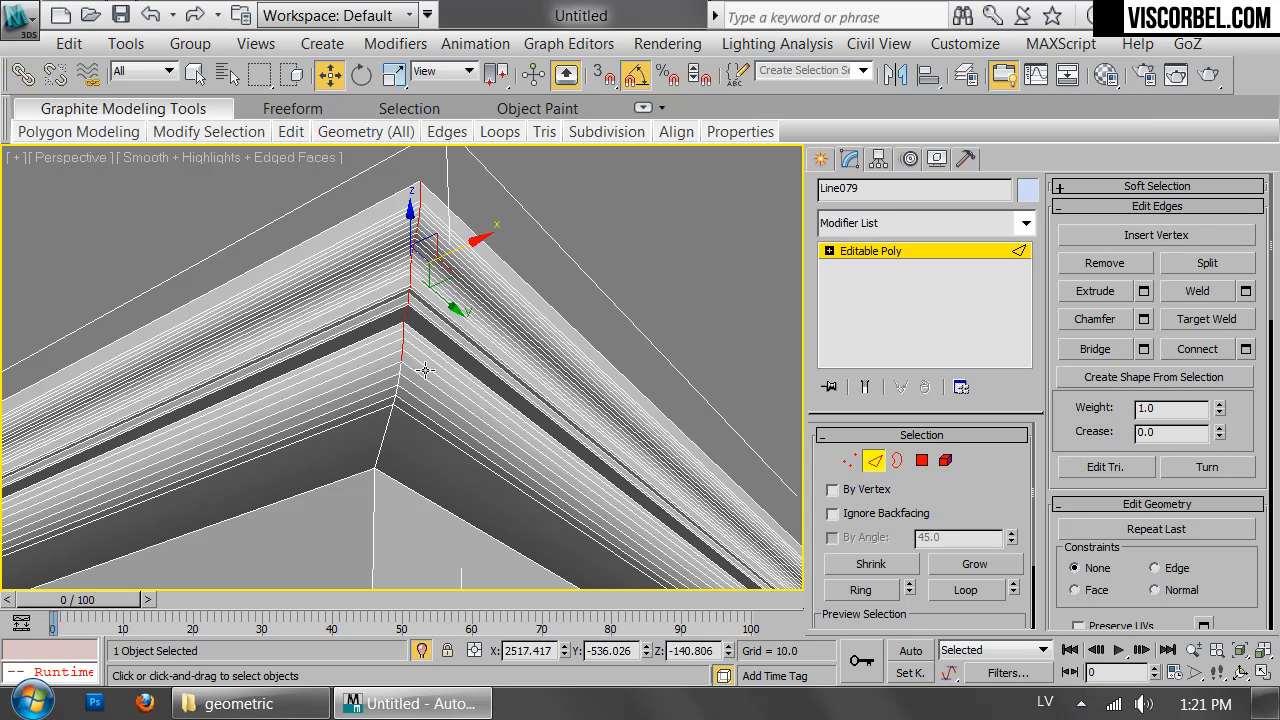
{"action": "key", "text": "1"}
{"action": "left_click", "coordinate": [405, 369]}
{"action": "scroll", "coordinate": [405, 370], "scroll_direction": "up", "scroll_amount": 5}
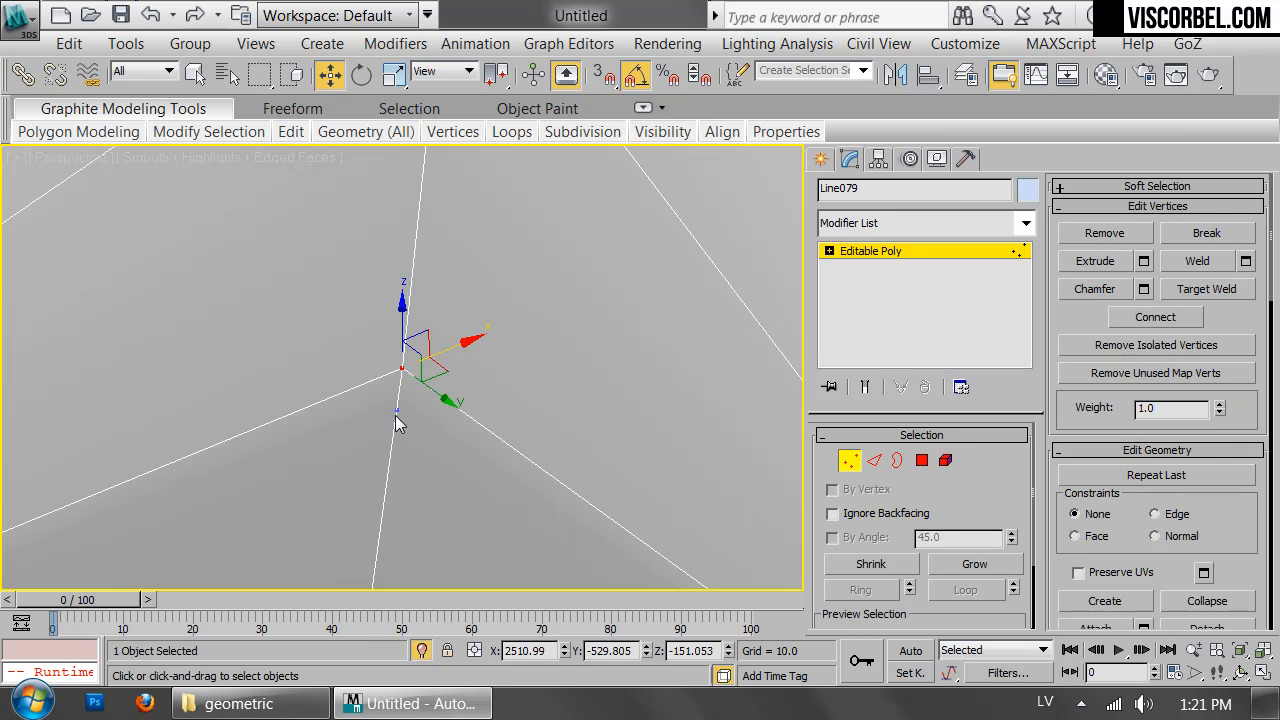
{"action": "right_click", "coordinate": [603, 380]}
{"action": "left_click", "coordinate": [512, 405]}
{"action": "scroll", "coordinate": [520, 418], "scroll_direction": "down", "scroll_amount": 6}
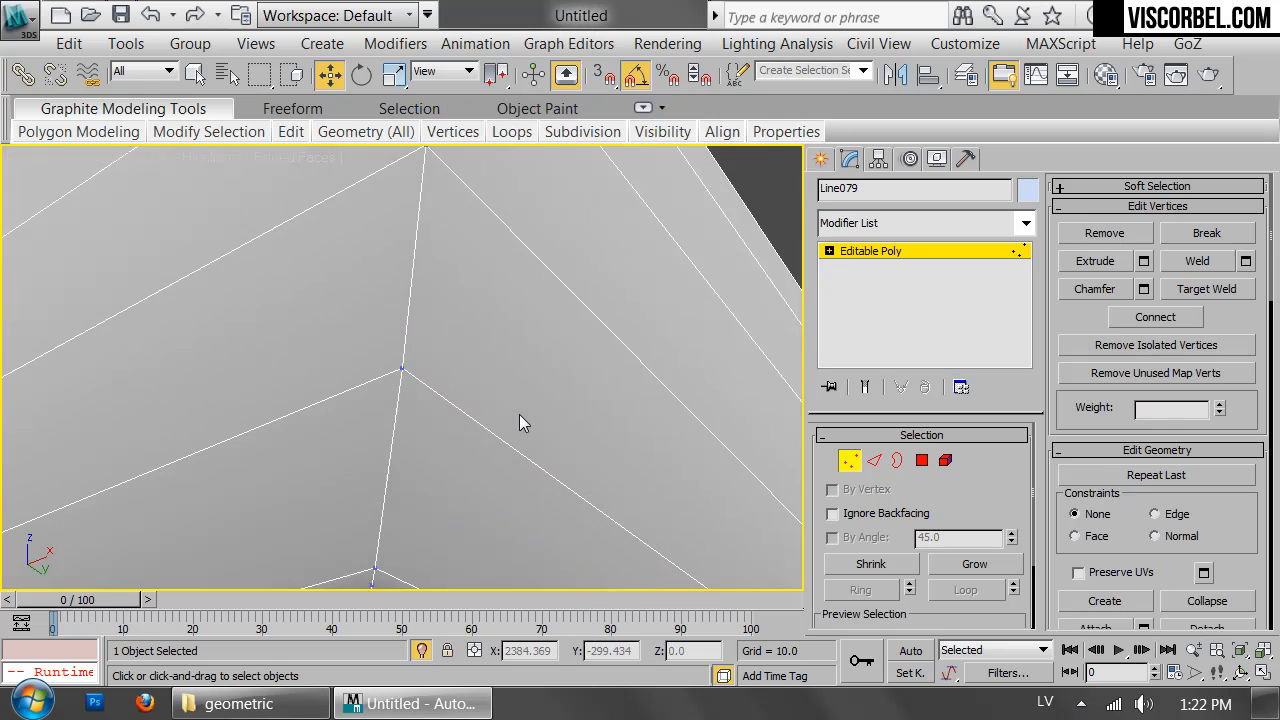
- Check the corner edge loop on the upper profile and remove the stray vertex where it stops on the curved underside
{"action": "key", "text": "2"}
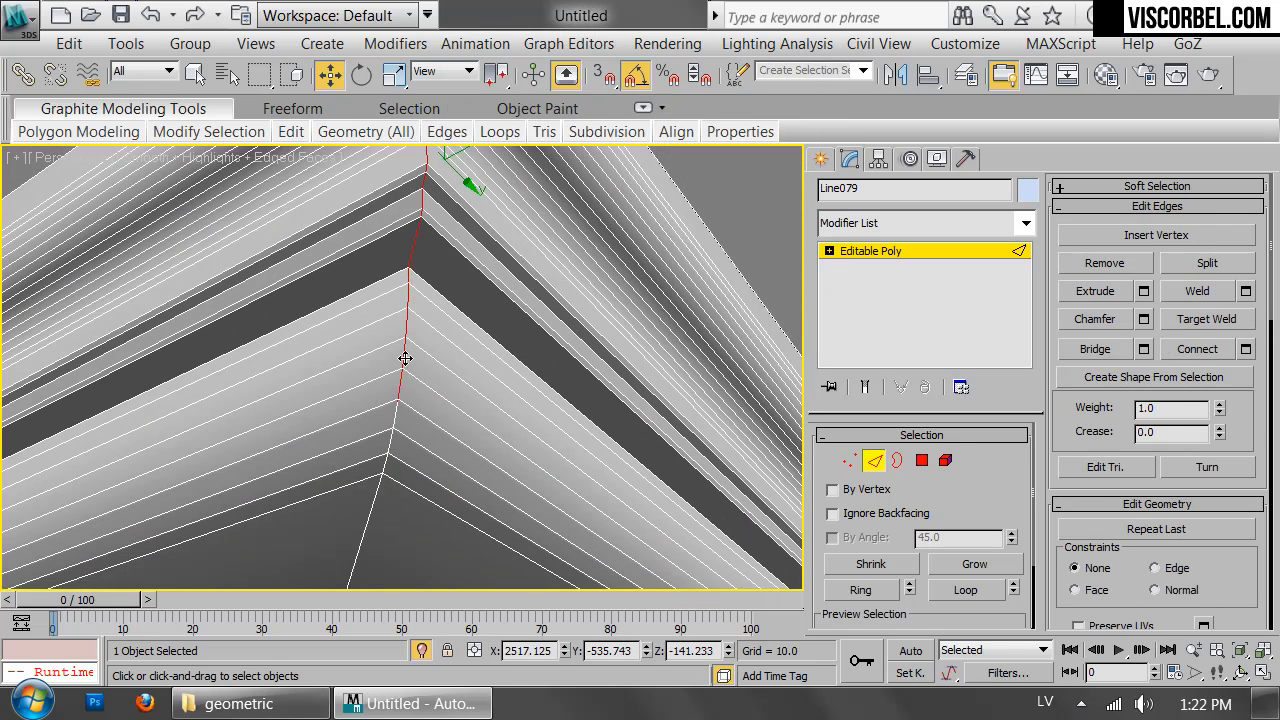
{"action": "key", "text": "1"}
{"action": "right_click", "coordinate": [491, 400]}
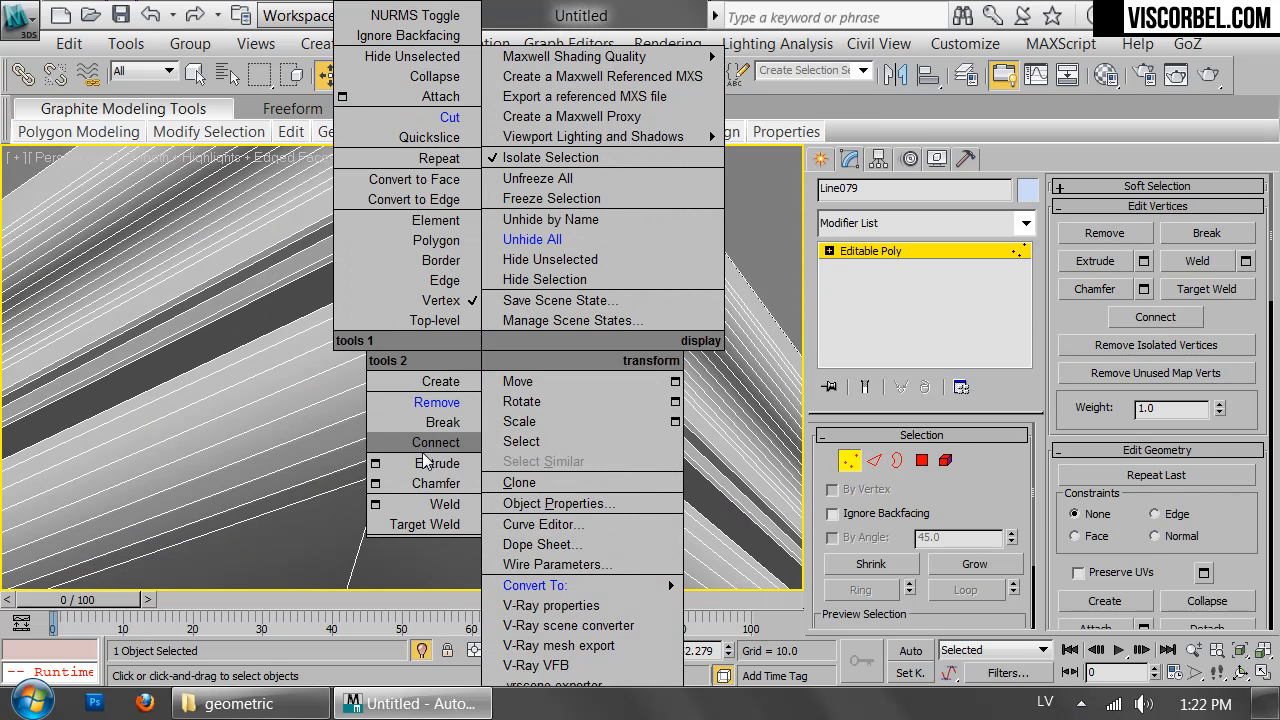
{"action": "left_click", "coordinate": [435, 402]}
- Recheck the corner edge loop and remove the next stray vertex lower on the upper profile's curved underside
{"action": "key", "text": "2"}
{"action": "key", "text": "2"}
{"action": "key", "text": "2"}
{"action": "scroll", "coordinate": [396, 436], "scroll_direction": "up", "scroll_amount": 2}
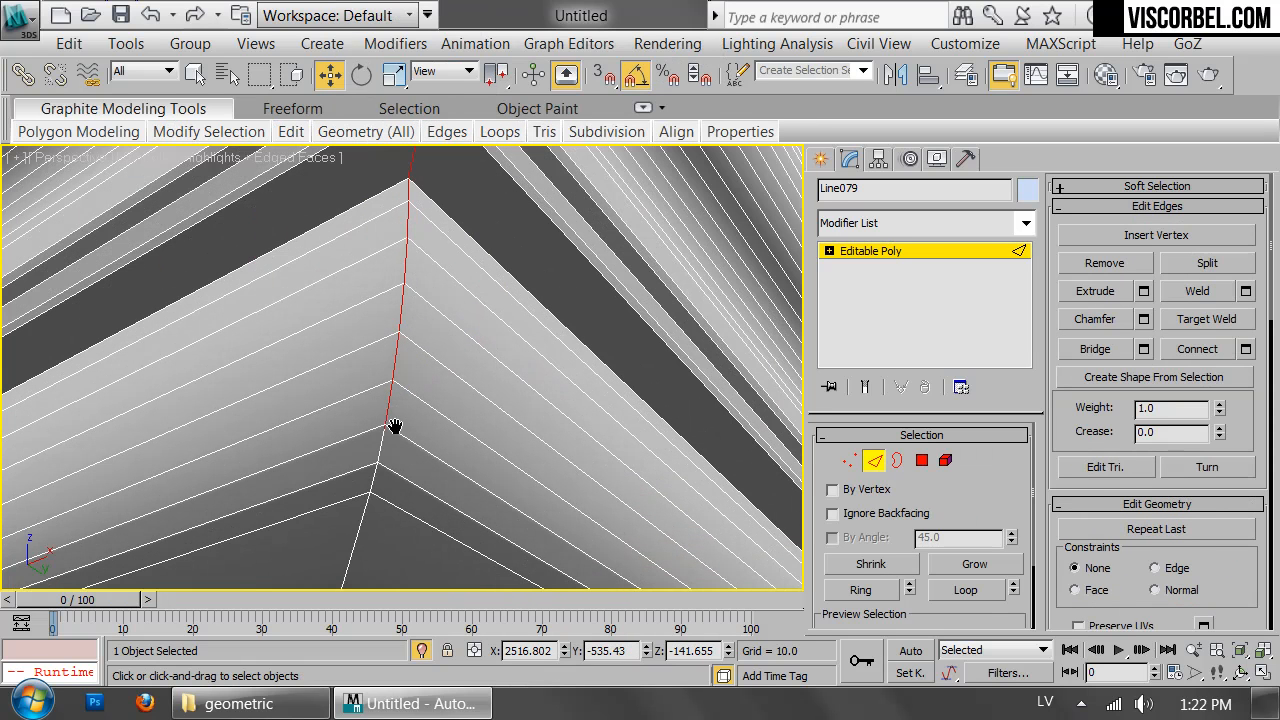
{"action": "key", "text": "1"}
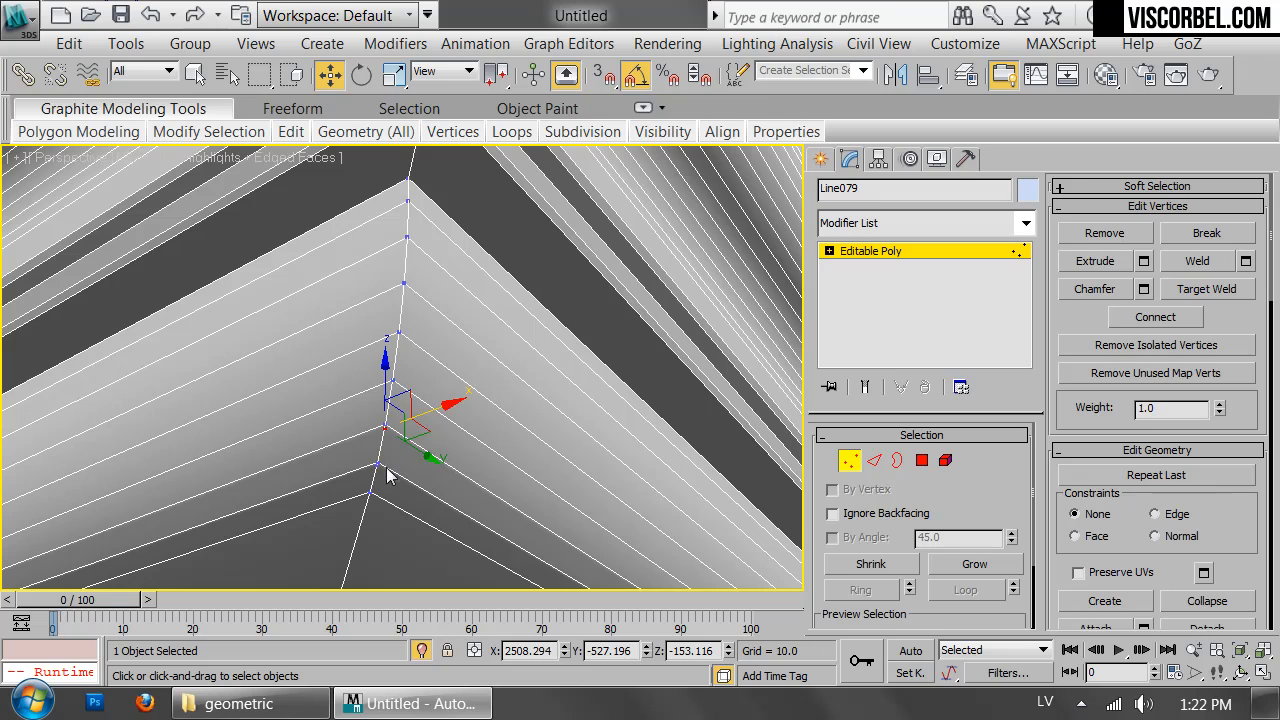
{"action": "right_click", "coordinate": [377, 469]}
{"action": "left_click", "coordinate": [430, 405]}
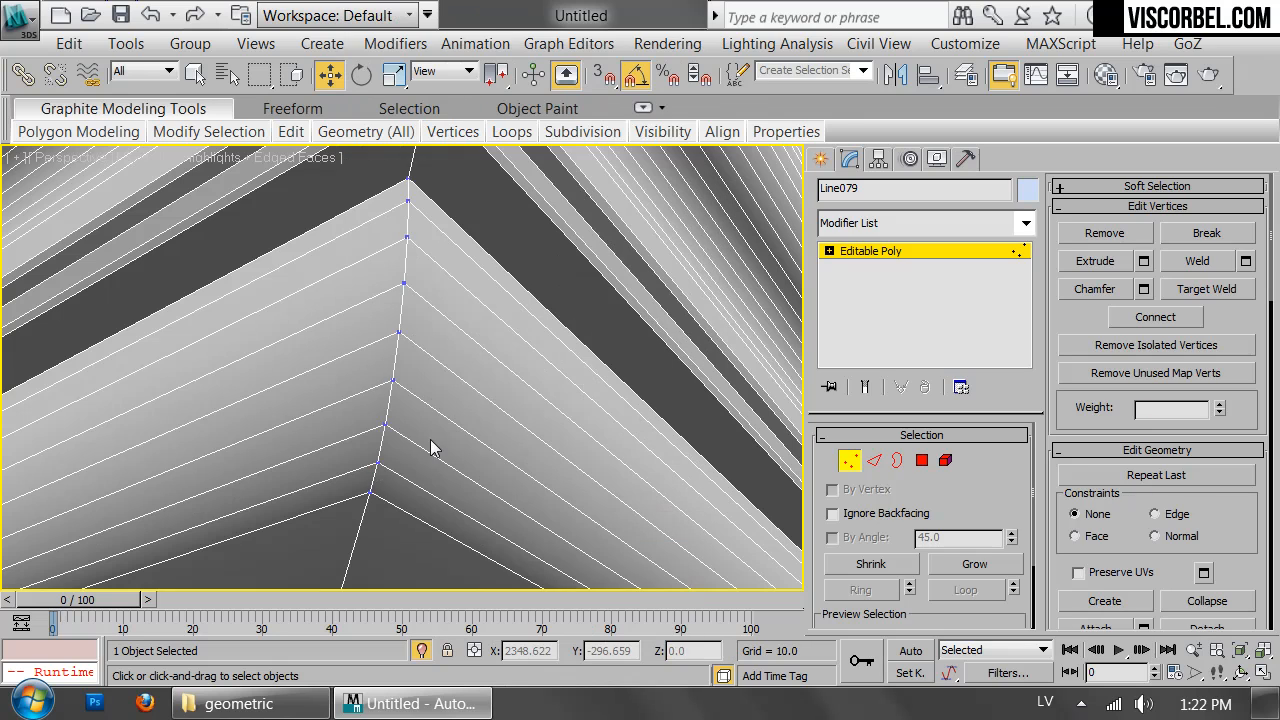
- Follow the corner edge loop down to the lower moulding and remove the stray vertex near its upper end
{"action": "key", "text": "2"}
{"action": "double_click", "coordinate": [369, 478]}
{"action": "scroll", "coordinate": [410, 435], "scroll_direction": "down", "scroll_amount": 4}
{"action": "middle_click_drag", "start_coordinate": [414, 423], "coordinate": [448, 169], "text": "alt"}
{"action": "scroll", "coordinate": [470, 320], "scroll_direction": "up", "scroll_amount": 2}
{"action": "middle_click_drag", "start_coordinate": [482, 322], "coordinate": [488, 192], "text": "alt"}
{"action": "key", "text": "1"}
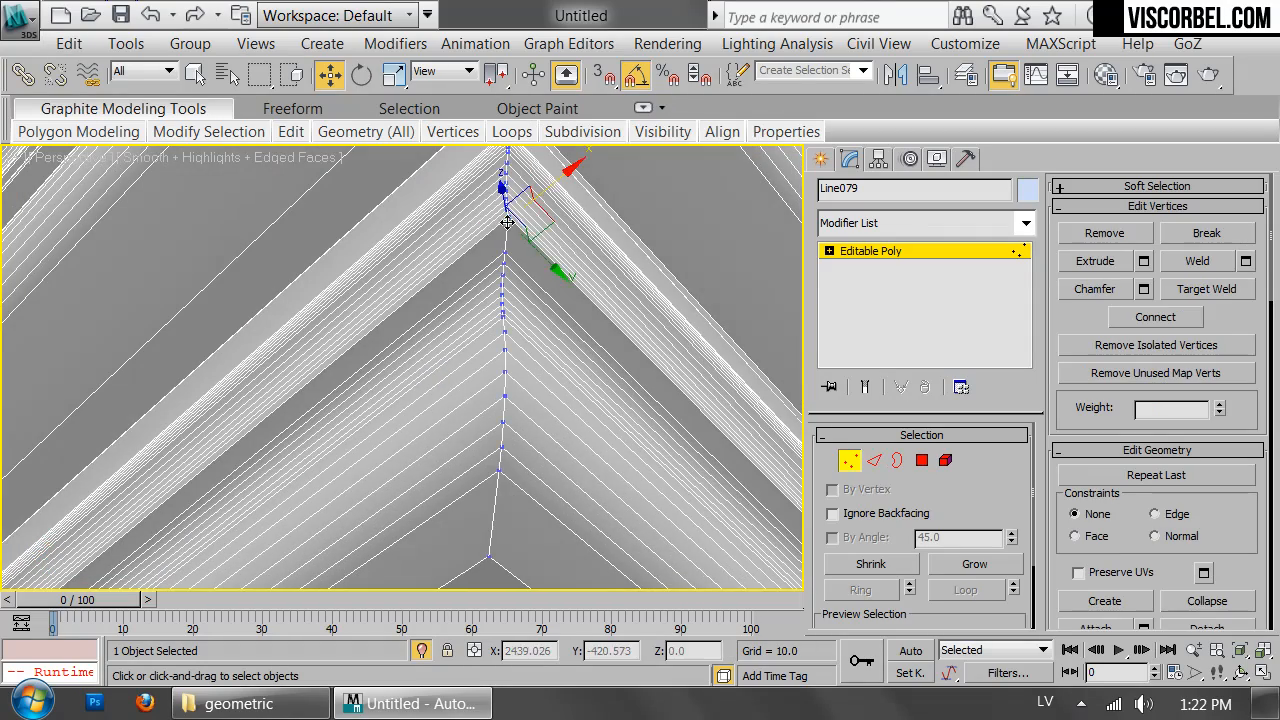
{"action": "right_click", "coordinate": [622, 360]}
{"action": "left_click", "coordinate": [585, 402]}
- Select the complete corner edge loop from the upper profile down across the lower moulding
{"action": "scroll", "coordinate": [557, 212], "scroll_direction": "up", "scroll_amount": 3}
{"action": "middle_click_drag", "start_coordinate": [549, 246], "coordinate": [592, 201]}
{"action": "scroll", "coordinate": [592, 202], "scroll_direction": "down", "scroll_amount": 4}
{"action": "key", "text": "2"}
{"action": "double_click", "coordinate": [295, 421]}
{"action": "middle_click_drag", "start_coordinate": [295, 421], "coordinate": [383, 209]}
{"action": "middle_click_drag", "start_coordinate": [499, 254], "coordinate": [505, 372], "text": "alt"}
{"action": "scroll", "coordinate": [491, 324], "scroll_direction": "down", "scroll_amount": 5}
{"action": "scroll", "coordinate": [491, 324], "scroll_direction": "up", "scroll_amount": 8}
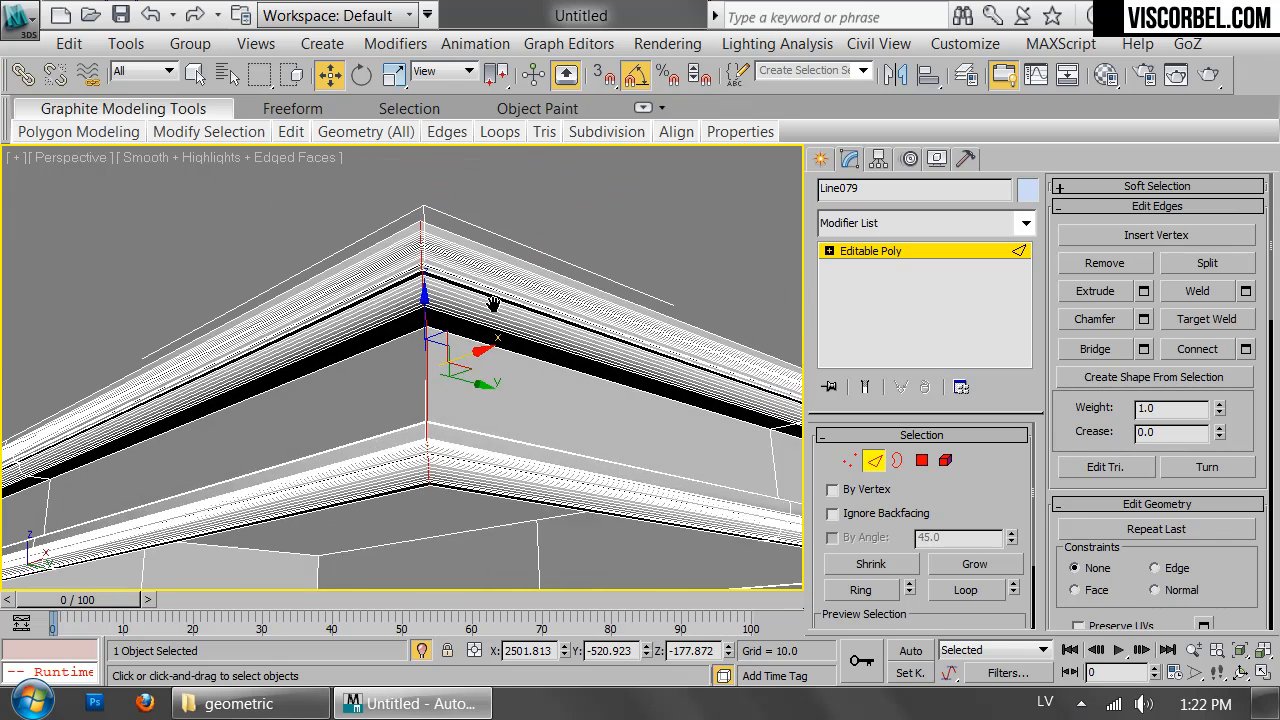
- Chamfer the selected corner edge loop by 1.0 with 2 segments and check the shaded corner without edged faces
{"action": "key", "text": "F4"}
{"action": "right_click", "coordinate": [500, 318]}
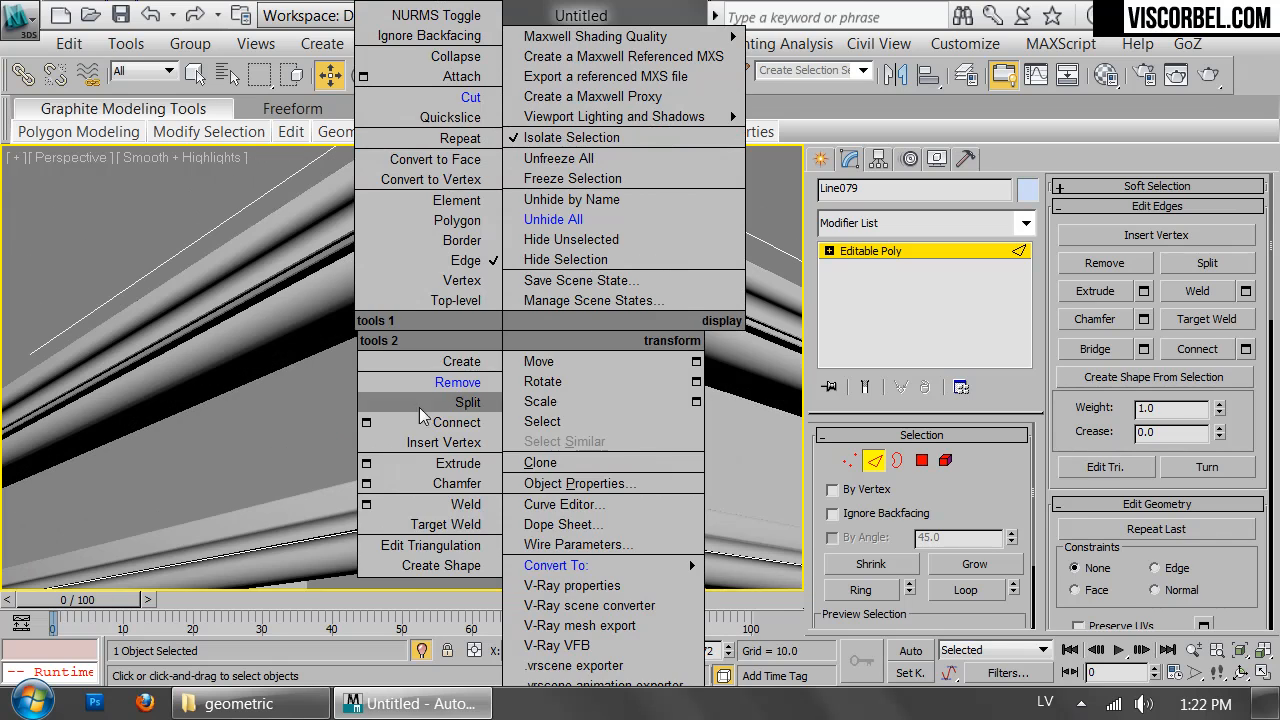
{"action": "left_click", "coordinate": [364, 484]}
{"action": "left_click", "coordinate": [422, 407]}
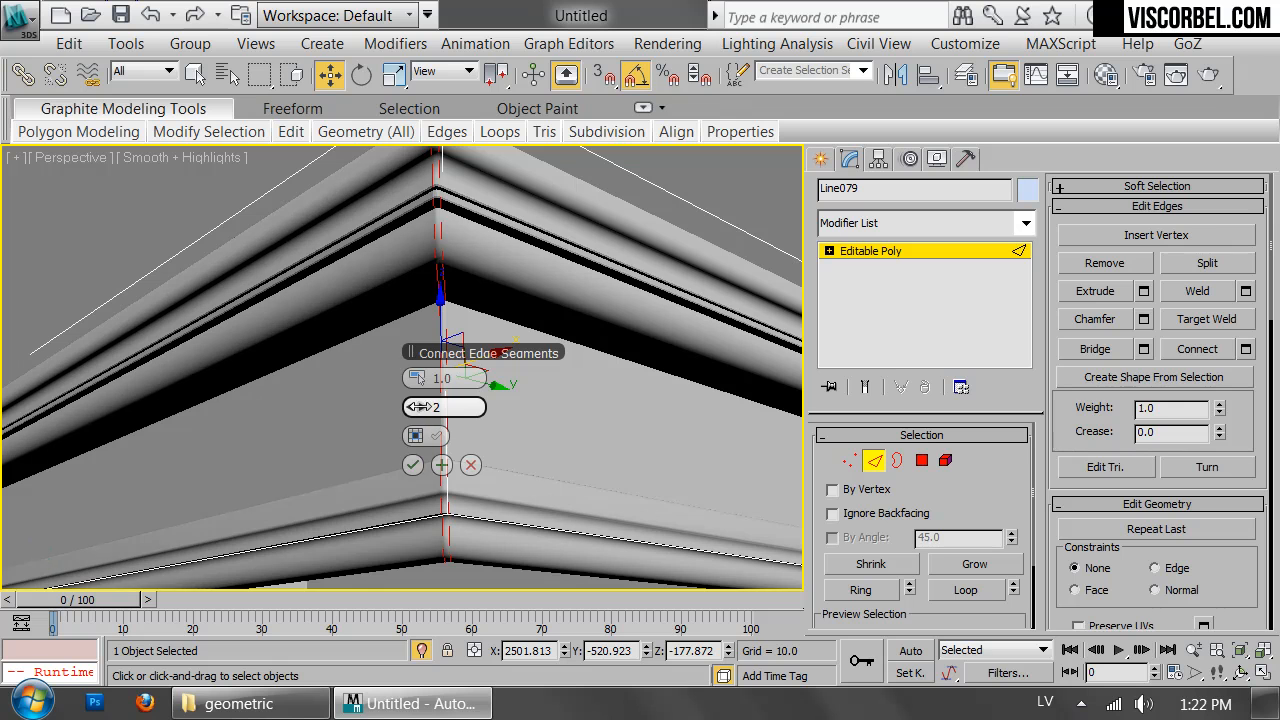
{"action": "left_click", "coordinate": [412, 464]}
{"action": "key", "text": "2"}
{"action": "left_click", "coordinate": [715, 205]}
{"action": "scroll", "coordinate": [644, 263], "scroll_direction": "down", "scroll_amount": 8}
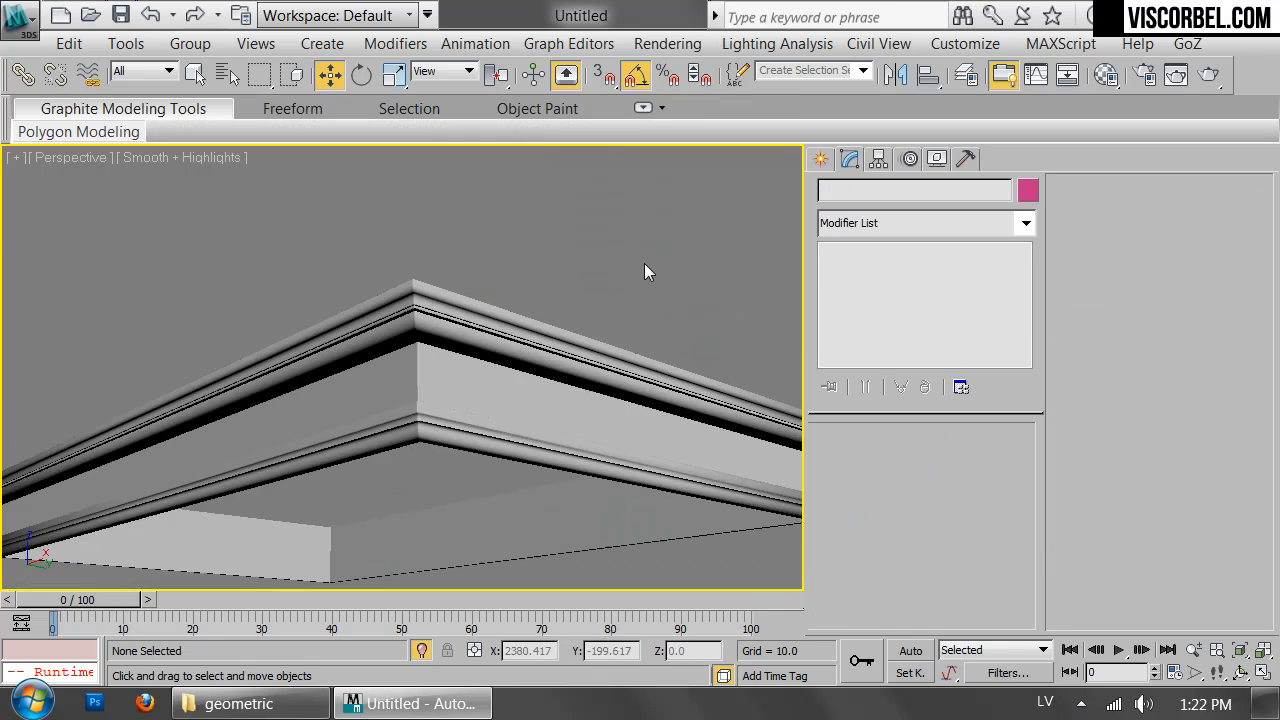
{"action": "middle_click_drag", "start_coordinate": [445, 357], "coordinate": [461, 387], "text": "alt"}
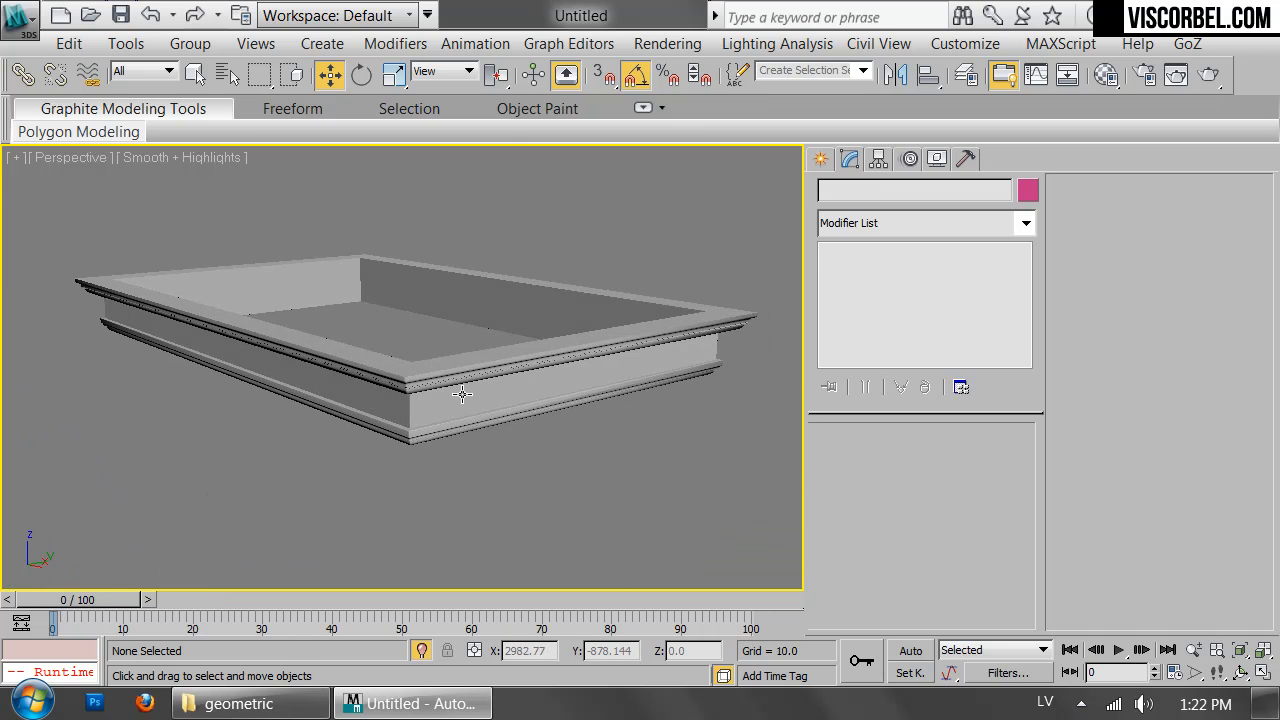
- Center the cornice profile's pivot on the object
{"action": "left_click", "coordinate": [461, 387]}
{"action": "key", "text": "t"}
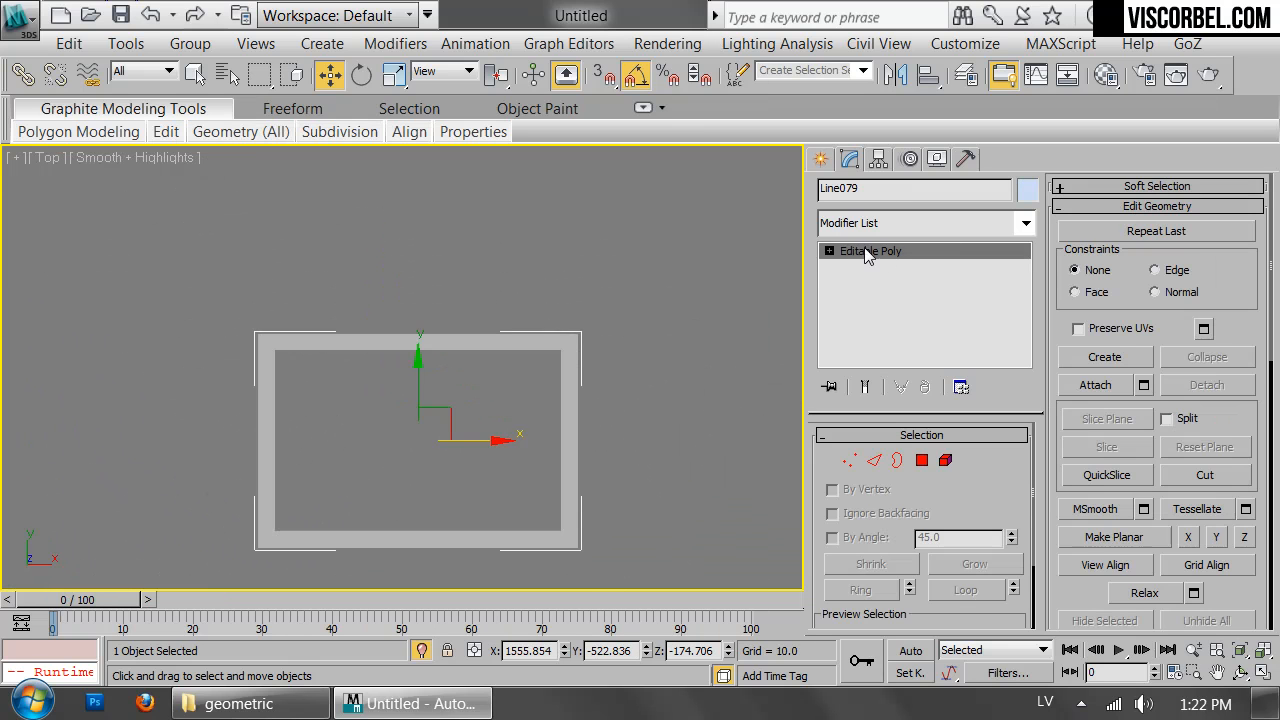
{"action": "left_click", "coordinate": [876, 158]}
{"action": "left_click", "coordinate": [903, 309]}
{"action": "left_click", "coordinate": [898, 436]}
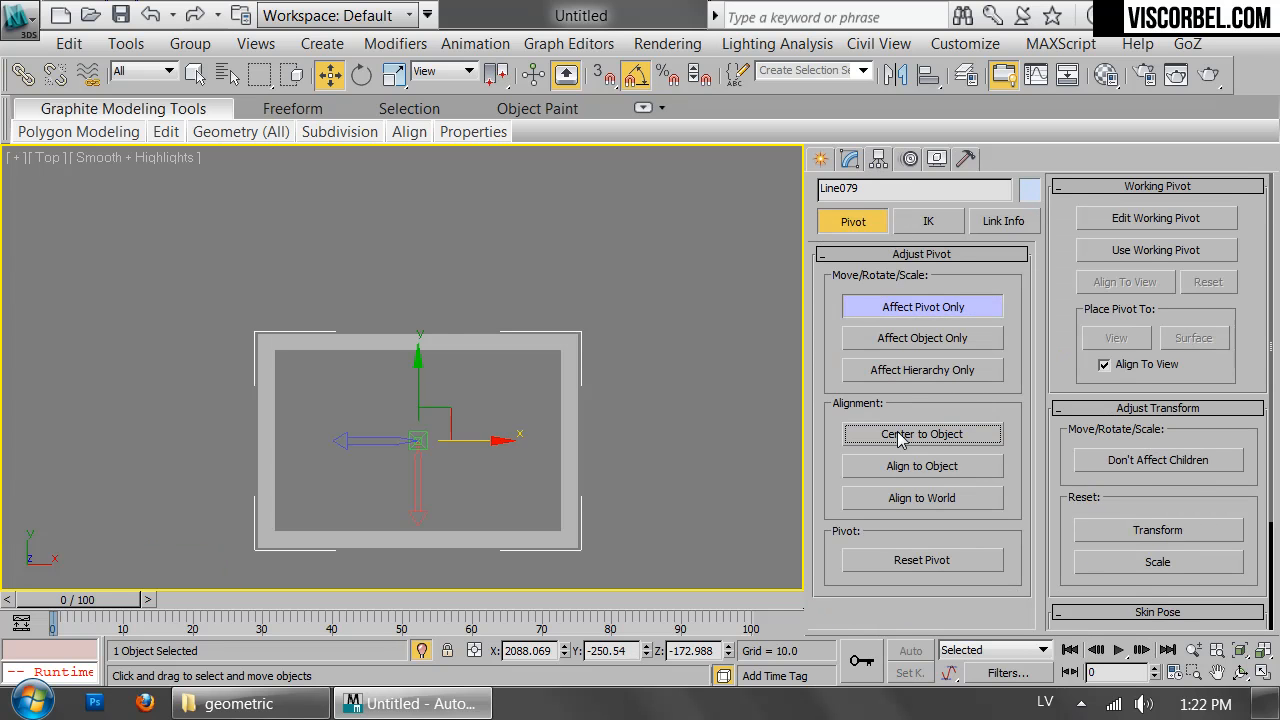
{"action": "key", "text": "e"}
{"action": "key", "text": "r"}
{"action": "left_click", "coordinate": [922, 306]}
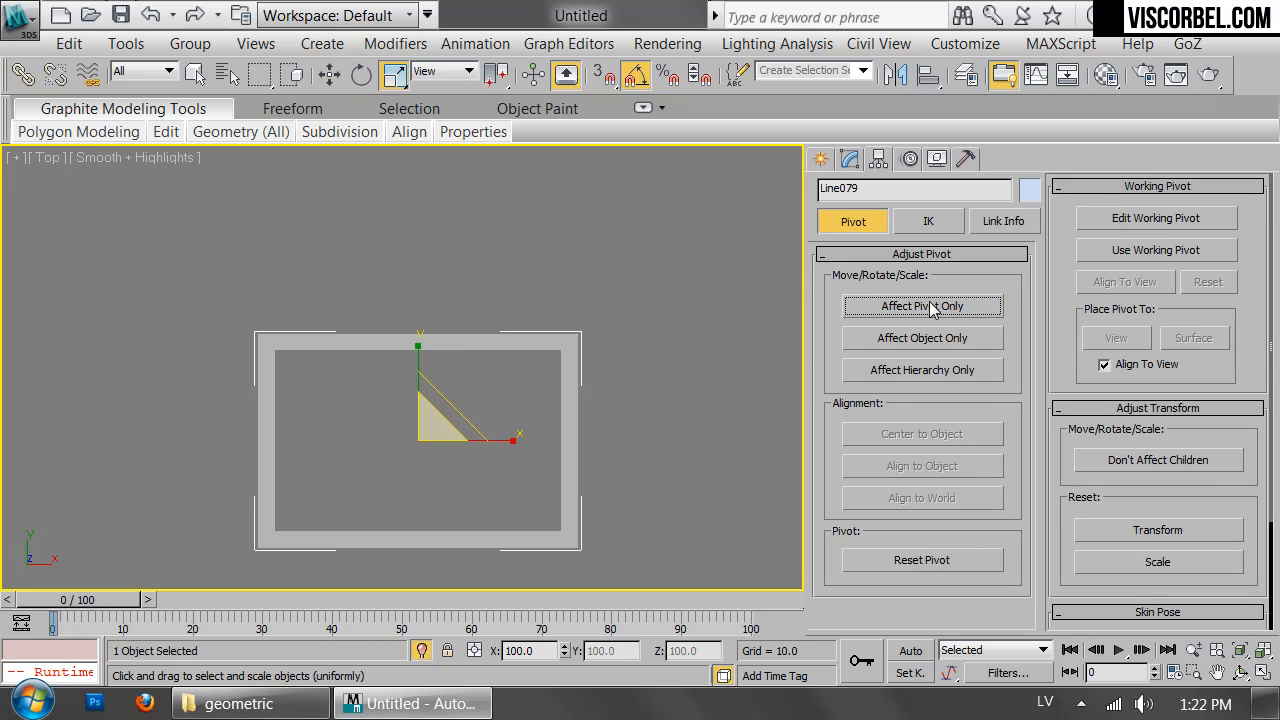
- Add a Symmetry modifier to the cornice profile with X as the mirror axis
{"action": "key", "text": "f"}
{"action": "scroll", "coordinate": [534, 305], "scroll_direction": "up", "scroll_amount": 2}
{"action": "middle_click_drag", "start_coordinate": [534, 305], "coordinate": [680, 402]}
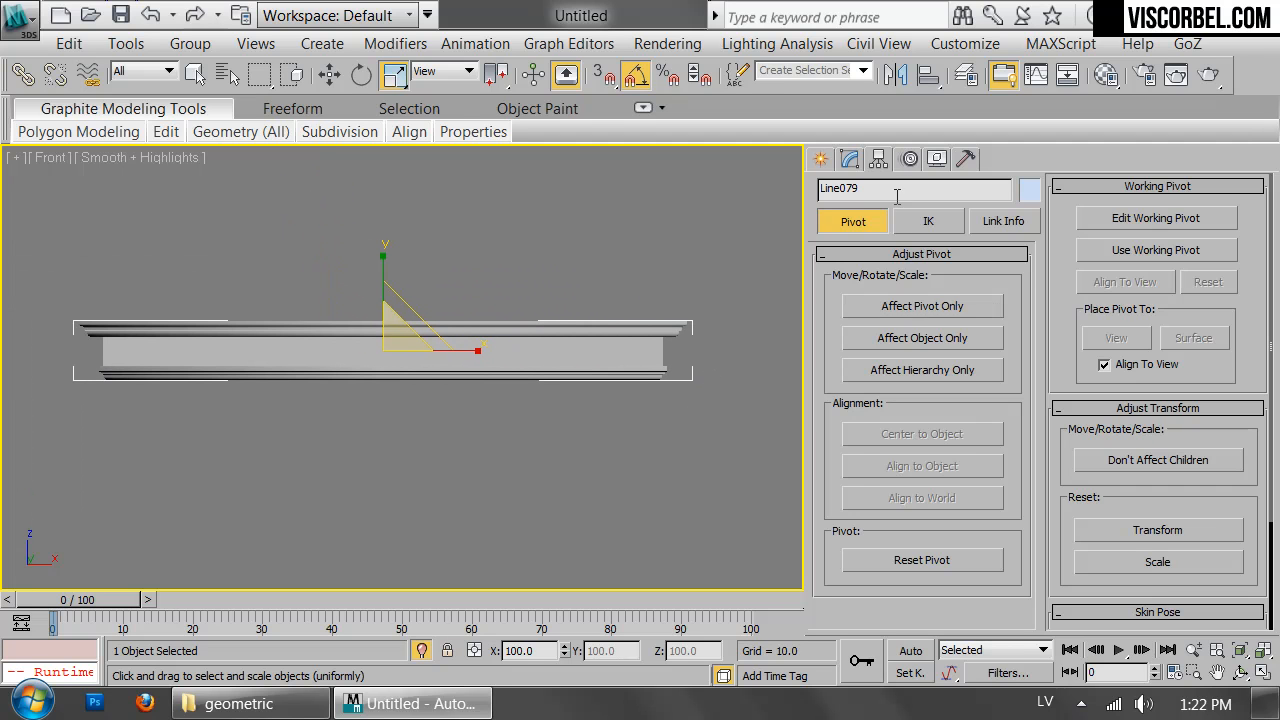
{"action": "left_click", "coordinate": [849, 166]}
{"action": "left_click", "coordinate": [898, 223]}
{"action": "scroll", "coordinate": [880, 380], "scroll_direction": "down", "scroll_amount": 5}
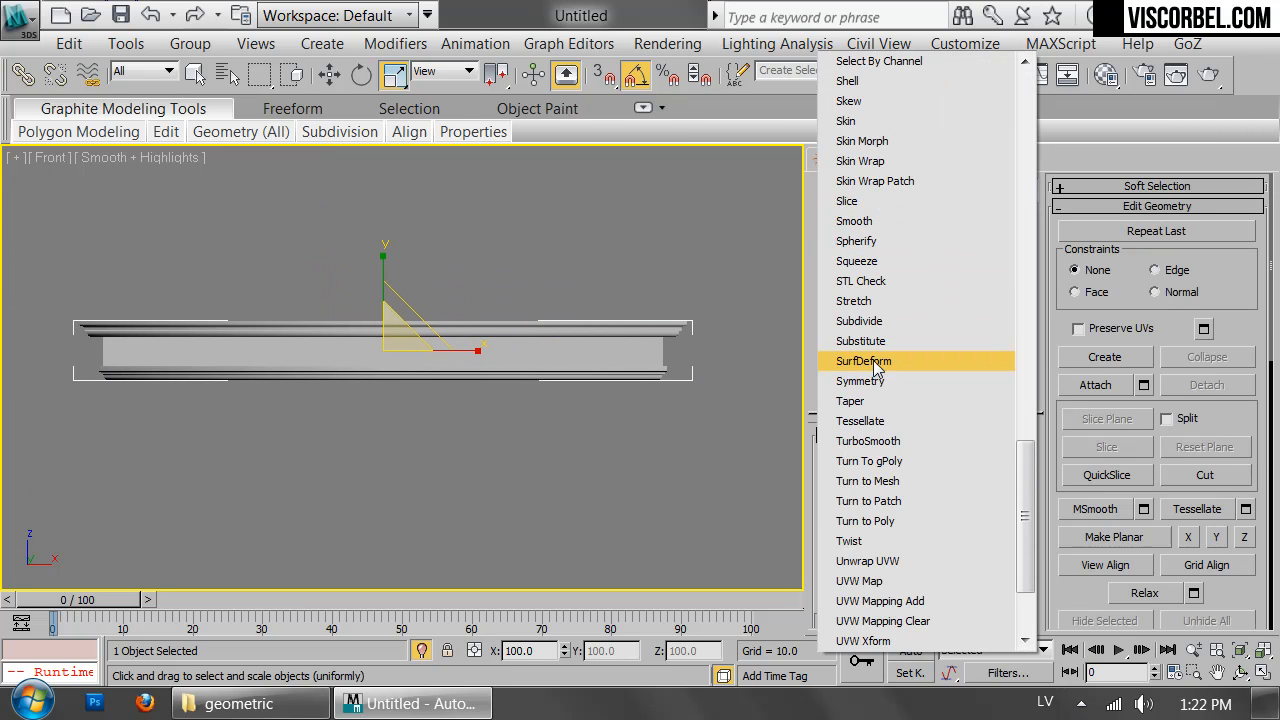
{"action": "left_click", "coordinate": [880, 380]}
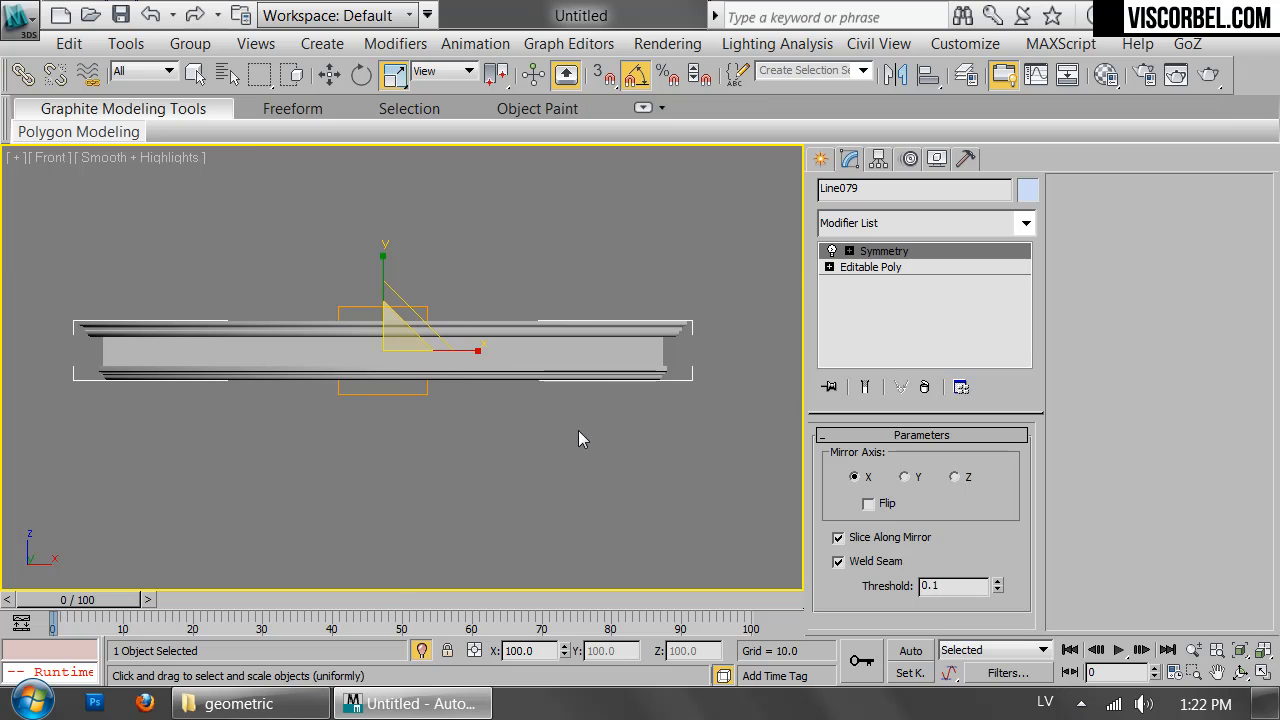
- Add a second Symmetry modifier to the cornice profile with mirror axis Z and Flip enabled
{"action": "key", "text": "p"}
{"action": "middle_click_drag", "start_coordinate": [573, 457], "coordinate": [600, 410], "text": "alt"}
{"action": "left_click", "coordinate": [874, 223]}
{"action": "scroll", "coordinate": [870, 380], "scroll_direction": "down", "scroll_amount": 5}
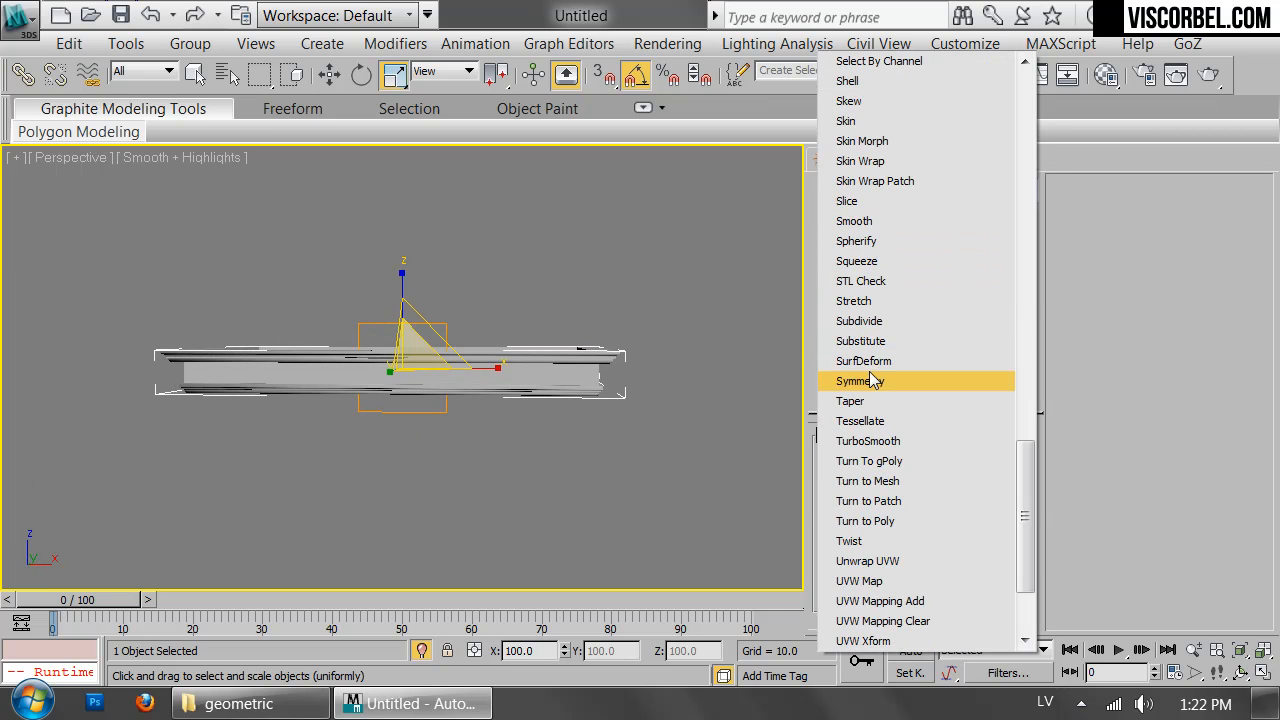
{"action": "left_click", "coordinate": [873, 380]}
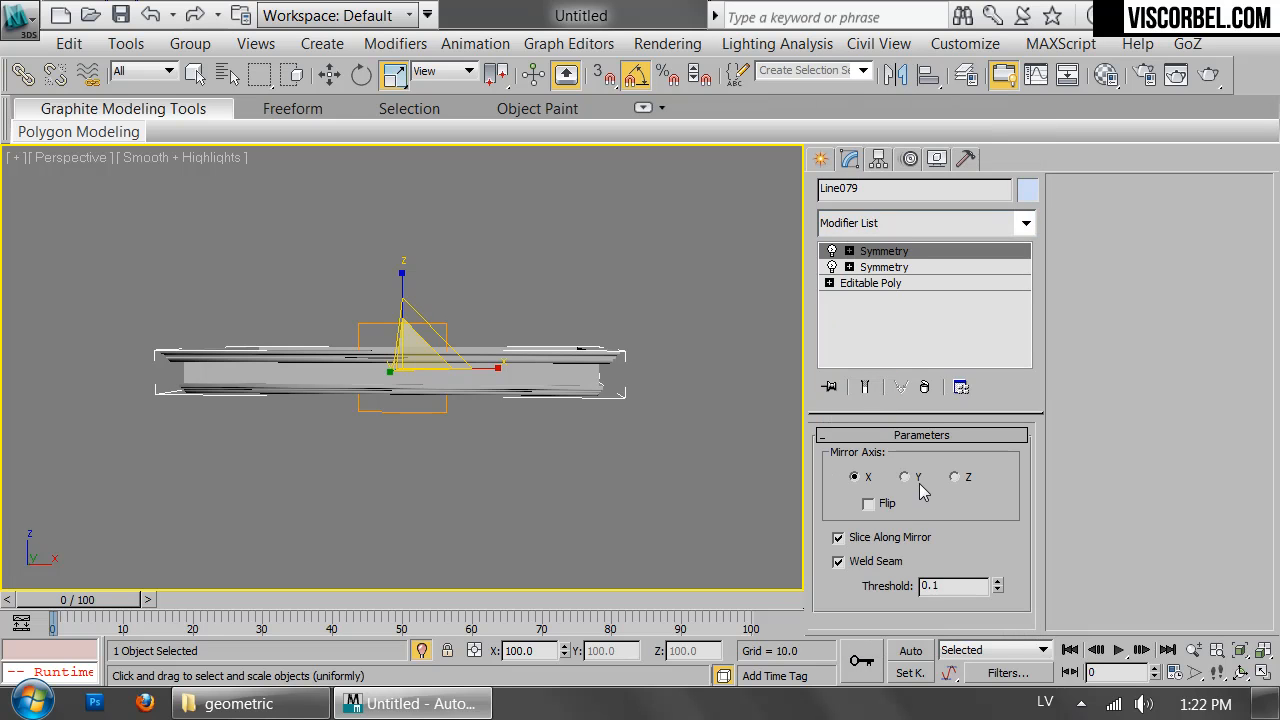
{"action": "left_click", "coordinate": [906, 477]}
{"action": "left_click", "coordinate": [955, 477]}
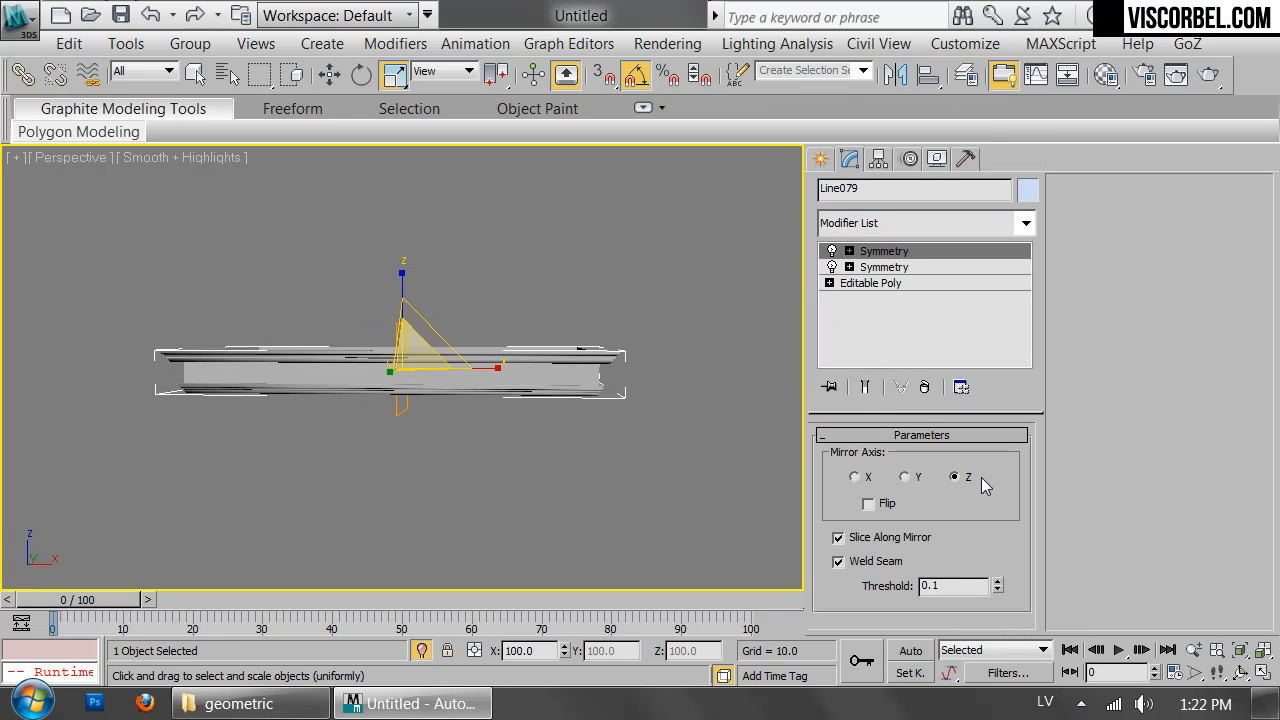
{"action": "left_click", "coordinate": [890, 503]}
{"action": "middle_click_drag", "start_coordinate": [640, 450], "coordinate": [521, 300], "text": "alt"}
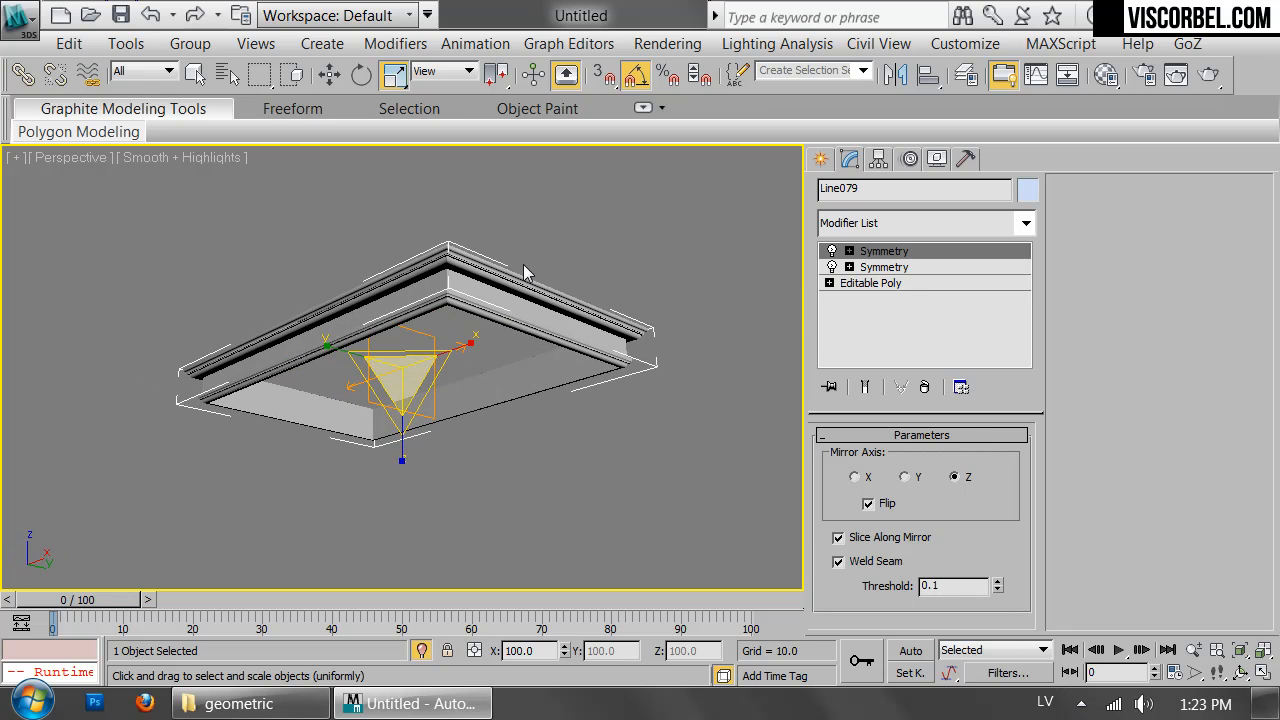
- Compare the cornice profile with its two Symmetry modifiers switched off and on
{"action": "scroll", "coordinate": [510, 290], "scroll_direction": "up", "scroll_amount": 2}
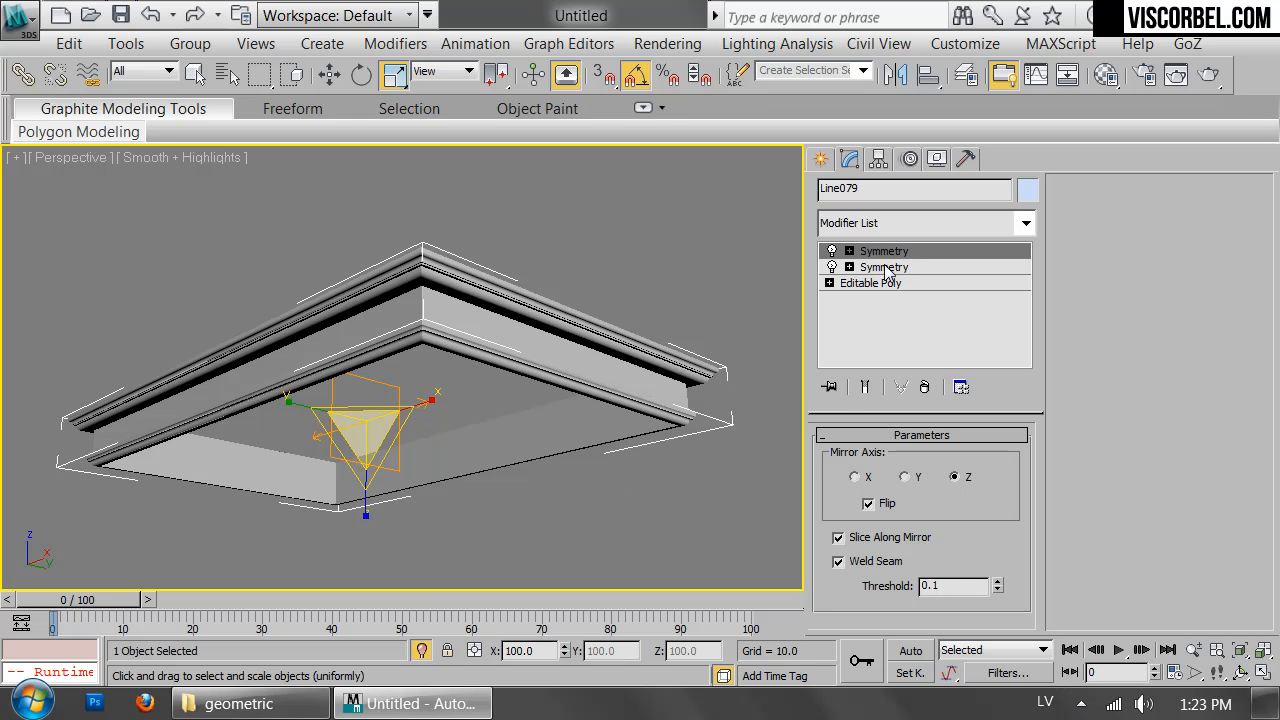
{"action": "left_click", "coordinate": [832, 248]}
{"action": "left_click", "coordinate": [832, 267]}
{"action": "left_click", "coordinate": [832, 267]}
{"action": "left_click", "coordinate": [832, 252]}
- Deselect the cornice profile and unhide all objects in the scene
{"action": "left_click", "coordinate": [646, 243]}
{"action": "right_click", "coordinate": [645, 300]}
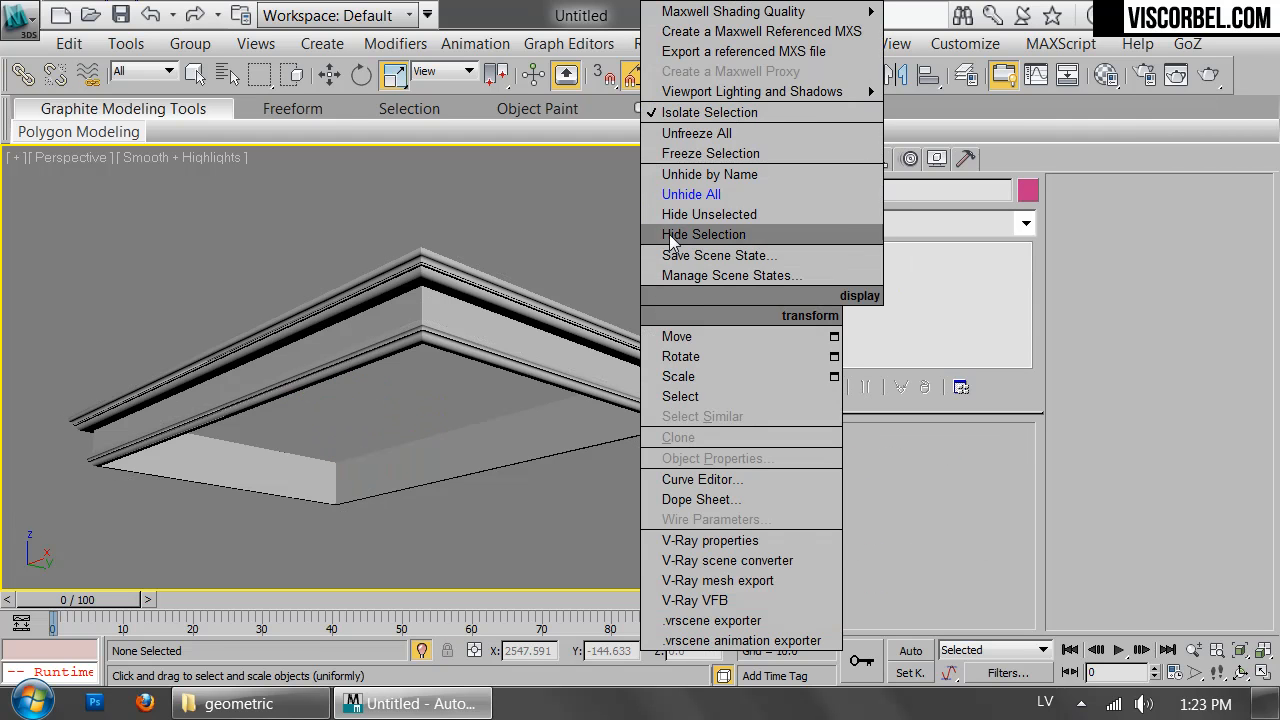
{"action": "left_click", "coordinate": [690, 191]}
{"action": "scroll", "coordinate": [501, 200], "scroll_direction": "down", "scroll_amount": 5}
{"action": "middle_click_drag", "start_coordinate": [429, 310], "coordinate": [412, 352], "text": "alt"}
- Select the box with all its cornice pieces and close the open group
{"action": "left_click_drag", "start_coordinate": [212, 407], "coordinate": [208, 406]}
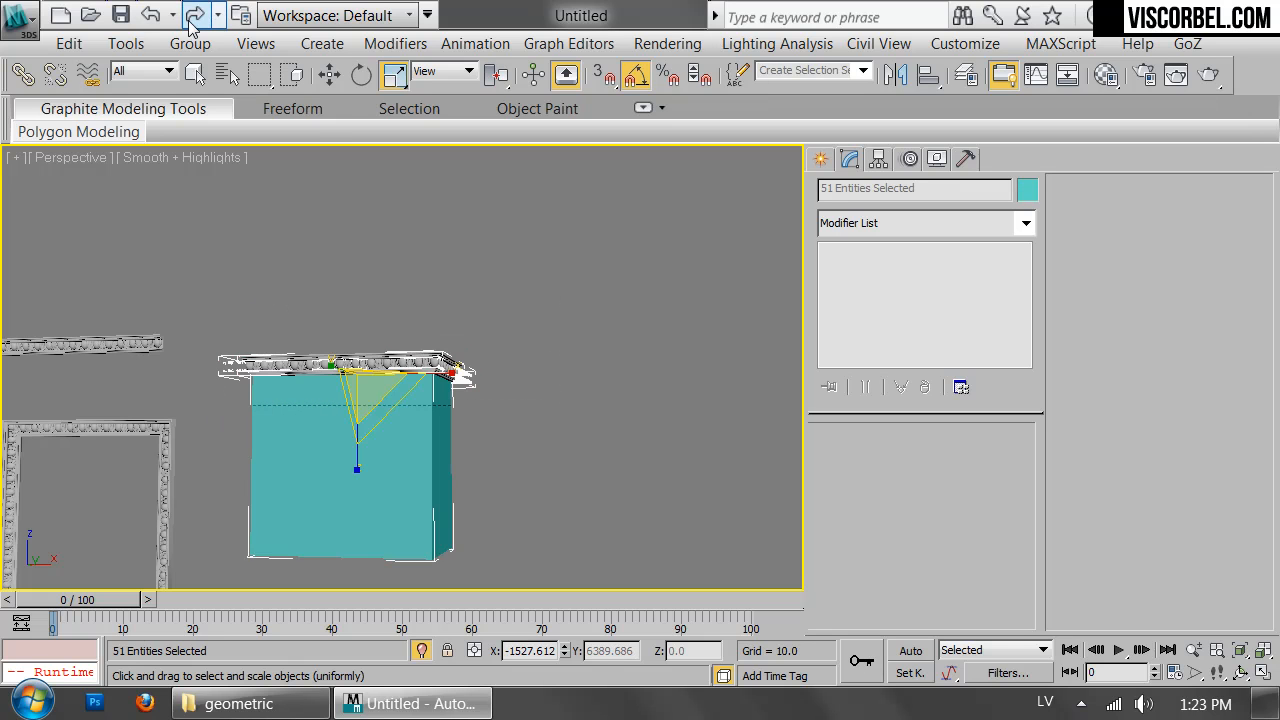
{"action": "left_click", "coordinate": [190, 43]}
{"action": "left_click", "coordinate": [209, 146]}
{"action": "left_click", "coordinate": [502, 337]}
- Assign the grey material from the Material Editor to the box and its cornice
{"action": "middle_click_drag", "start_coordinate": [502, 337], "coordinate": [786, 253], "text": "alt"}
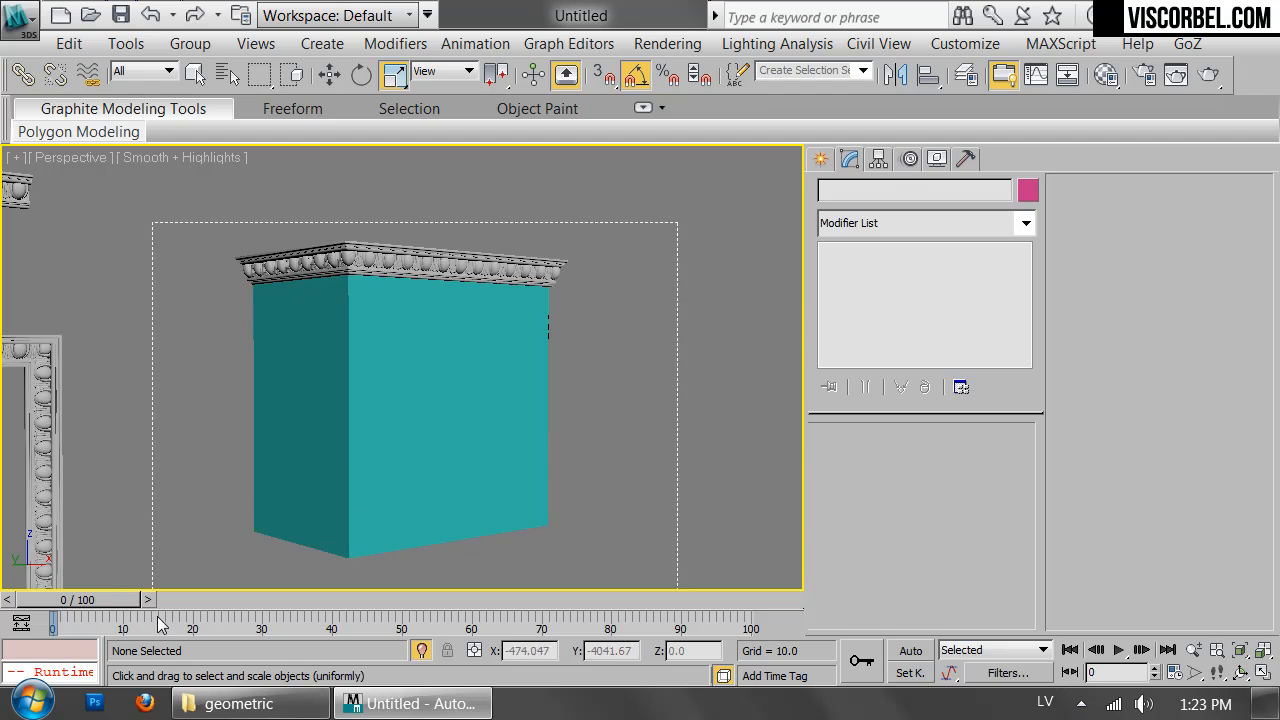
{"action": "left_click", "coordinate": [364, 365]}
{"action": "key", "text": "m"}
{"action": "left_click", "coordinate": [484, 412]}
{"action": "left_click", "coordinate": [859, 67]}
- Inspect the finished cornice around the box alongside the mitred frame and the straight moulding
{"action": "left_click", "coordinate": [597, 340]}
{"action": "scroll", "coordinate": [597, 340], "scroll_direction": "down", "scroll_amount": 3}
{"action": "middle_click_drag", "start_coordinate": [597, 340], "coordinate": [652, 280]}
{"action": "scroll", "coordinate": [512, 275], "scroll_direction": "up", "scroll_amount": 5}
{"action": "middle_click_drag", "start_coordinate": [512, 275], "coordinate": [569, 417]}
{"action": "middle_click_drag", "start_coordinate": [631, 310], "coordinate": [517, 229], "text": "alt"}
{"action": "scroll", "coordinate": [630, 271], "scroll_direction": "down", "scroll_amount": 5}
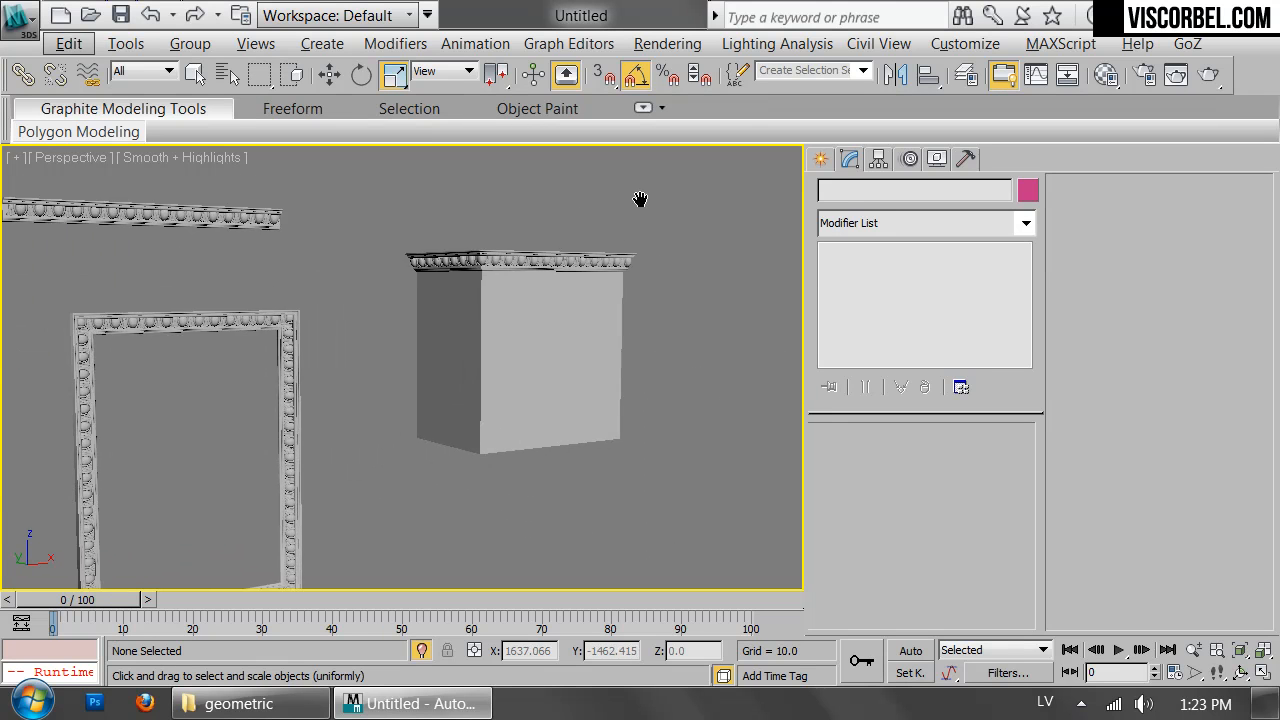